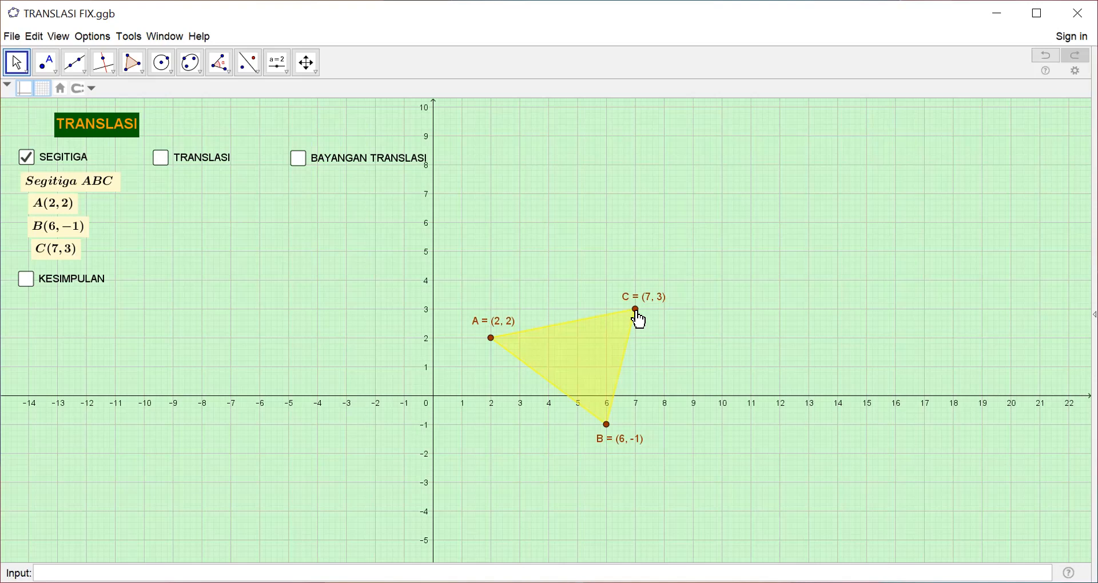
# - Reshape triangle ABC by moving vertex C to (8, 2) and vertex A to (2, -1)
pyautogui.moveTo(637, 315); pyautogui.dragTo(664, 339)
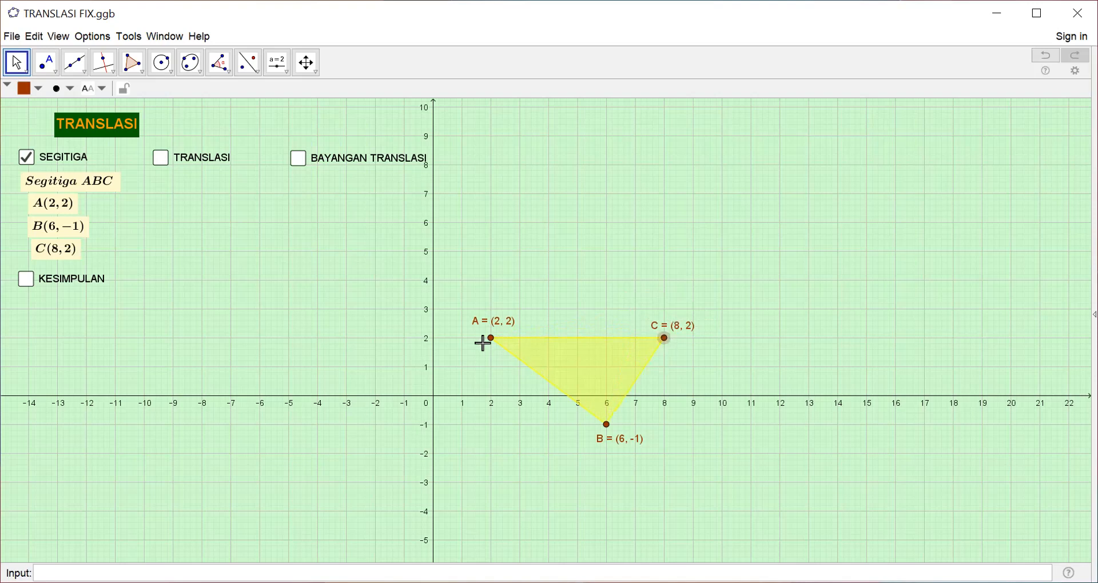
pyautogui.moveTo(494, 343); pyautogui.dragTo(495, 430)
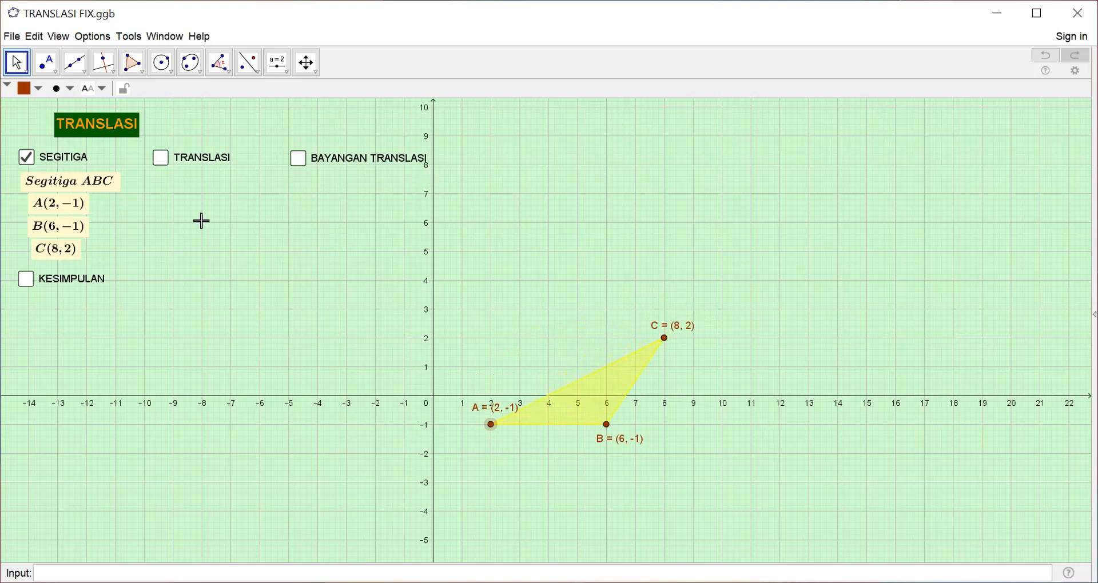
# - Show the translation vector and move its free endpoint to (2, 2), ending at (-2, 1)
pyautogui.click(160, 160)
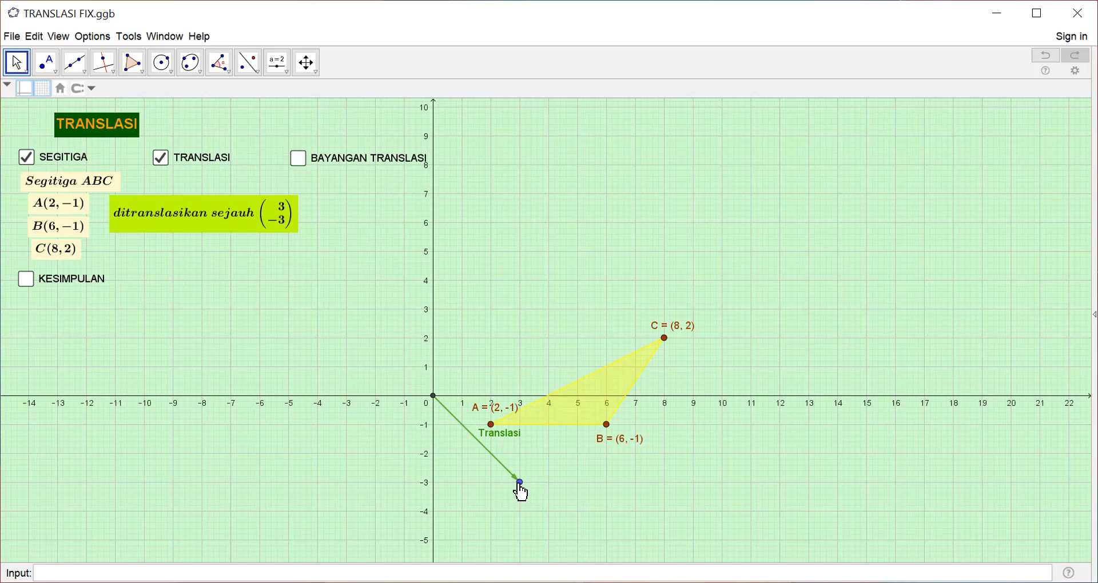
pyautogui.moveTo(519, 484); pyautogui.dragTo(492, 347)
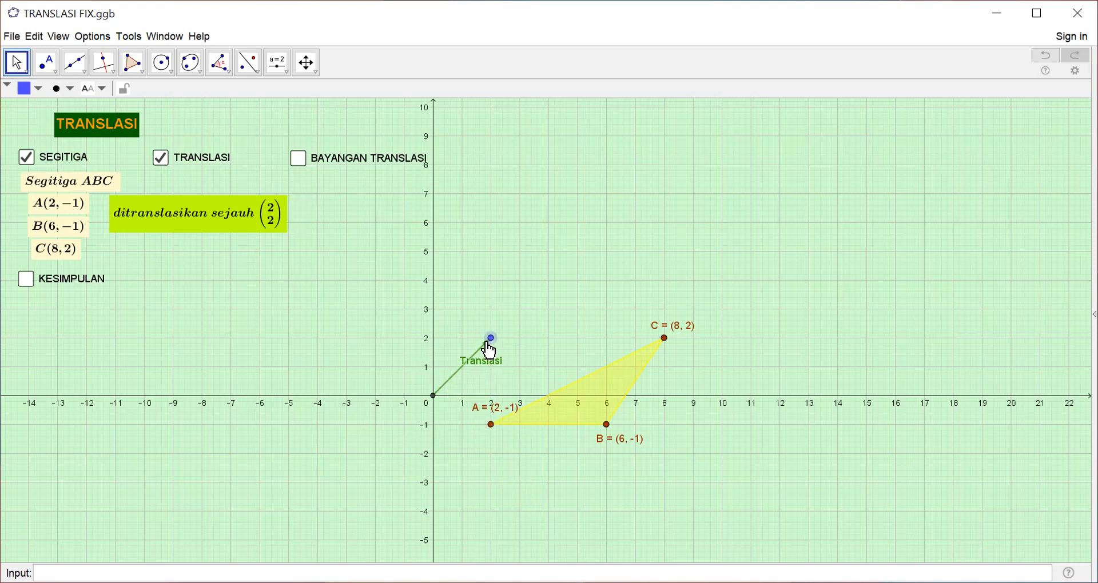
pyautogui.moveTo(490, 338); pyautogui.dragTo(376, 377)
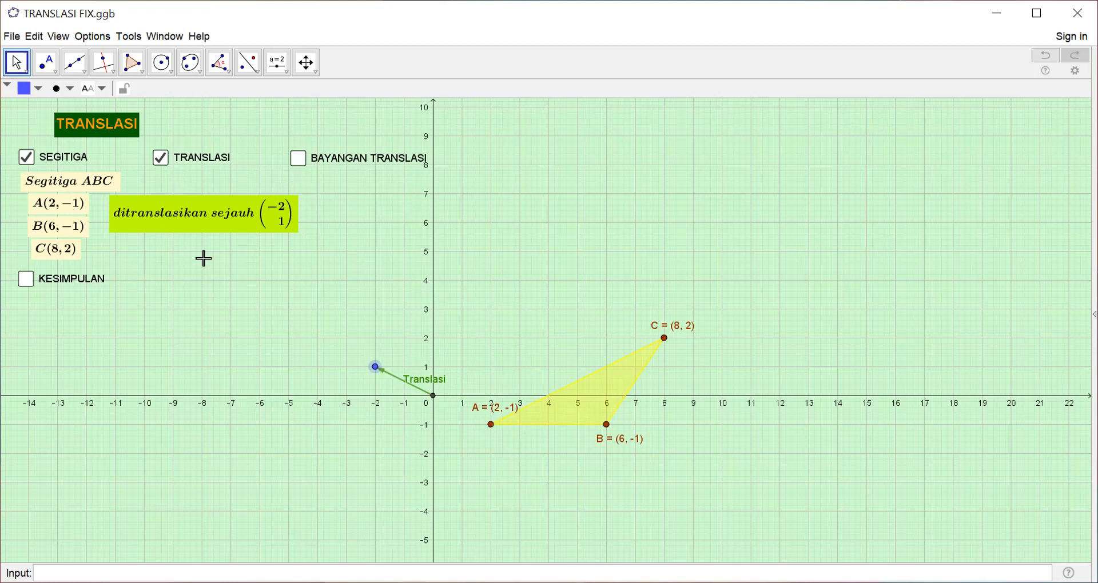
# - Display the translated image of the triangle (BAYANGAN TRANSLASI) and the conclusion text (KESIMPULAN)
pyautogui.click(298, 162)
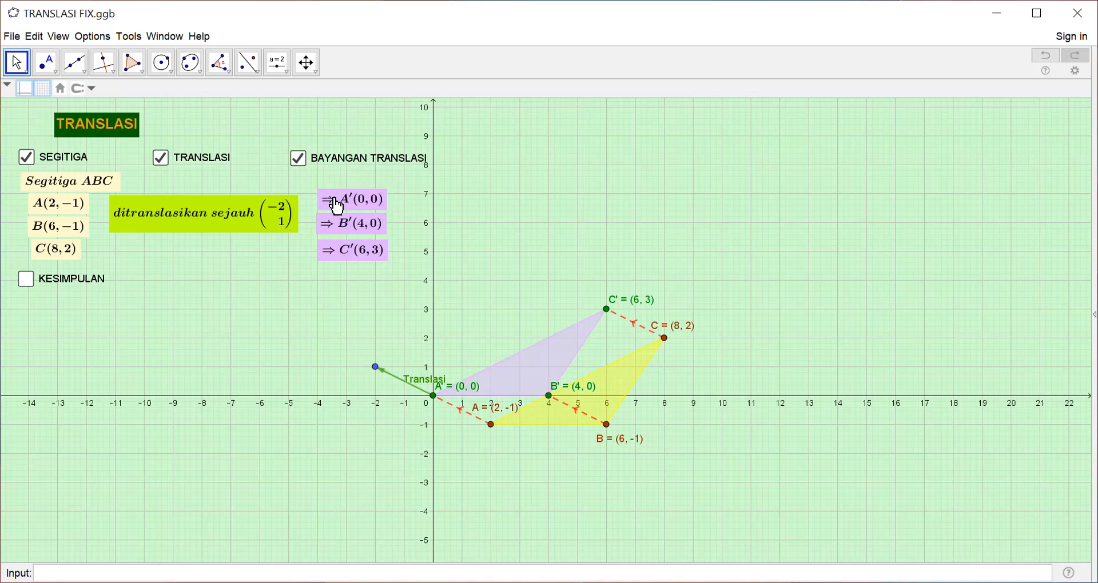
pyautogui.click(26, 280)
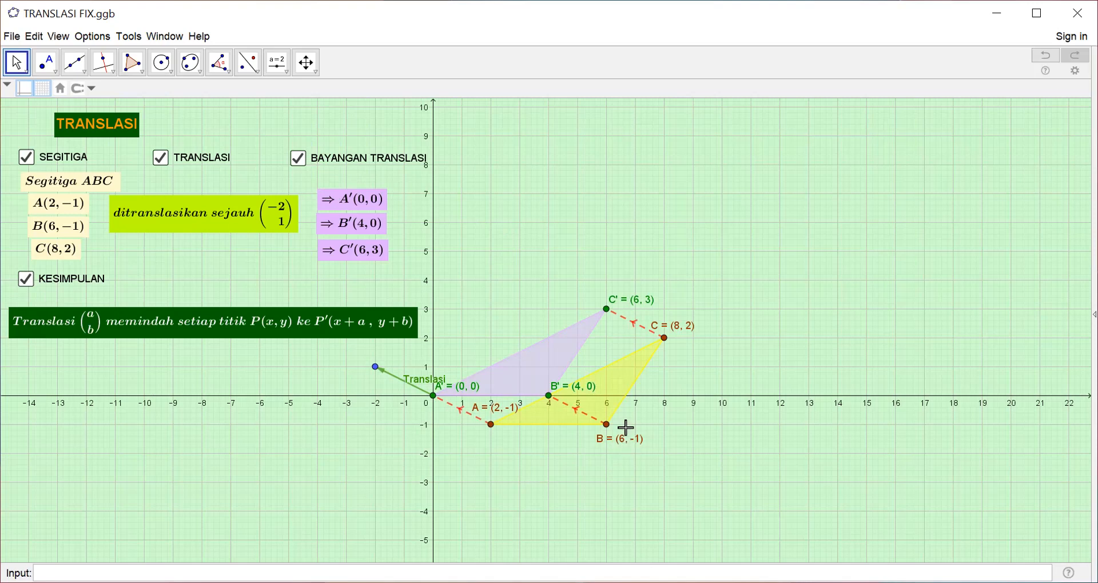
# - Hide the conclusion, the translated image, the translation vector and the triangle in the demo worksheet
pyautogui.click(27, 281)
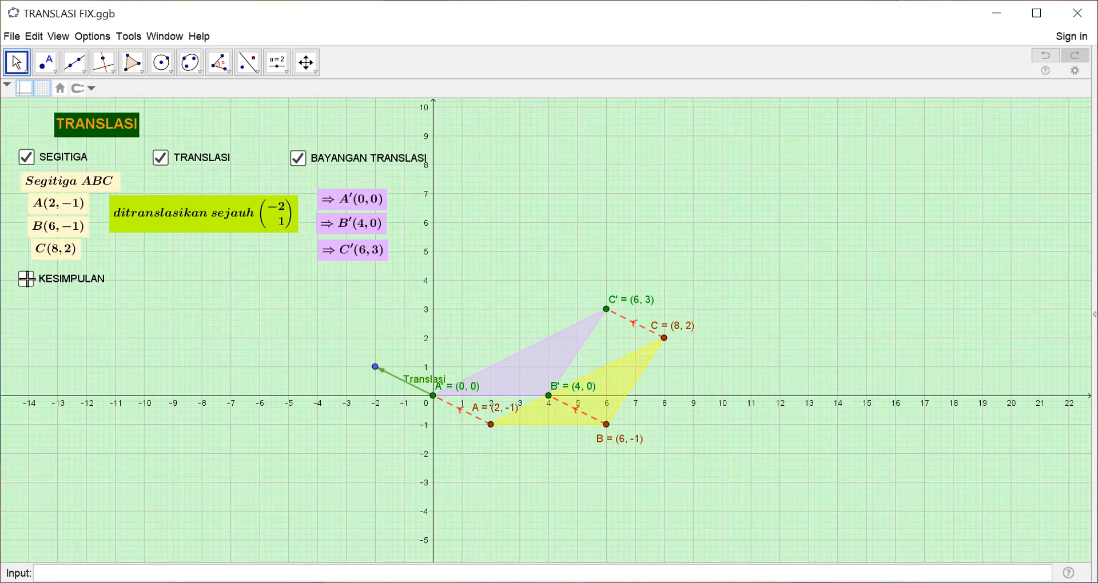
pyautogui.click(296, 156)
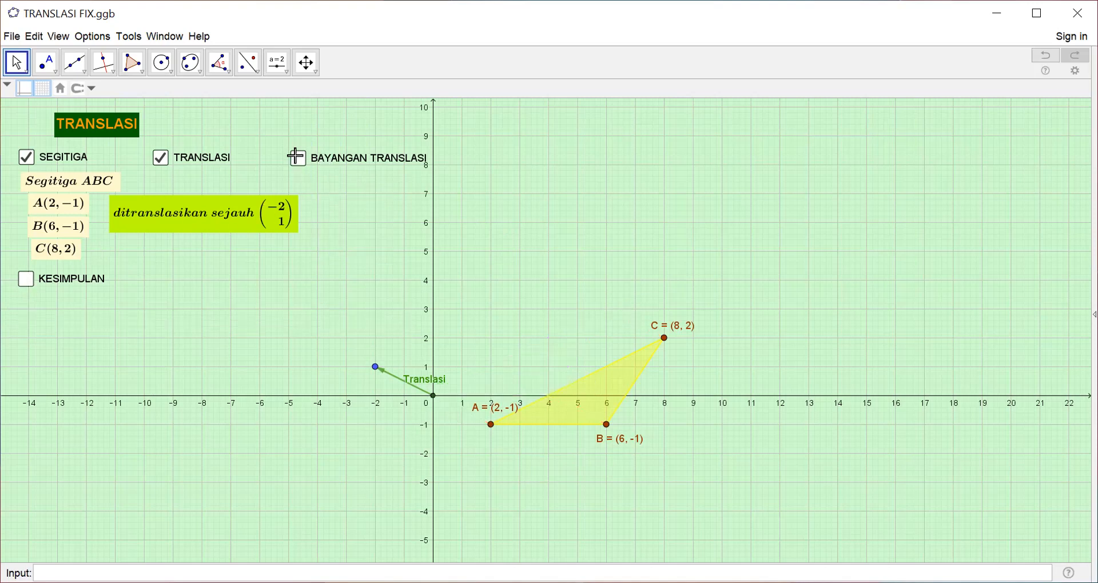
pyautogui.click(161, 160)
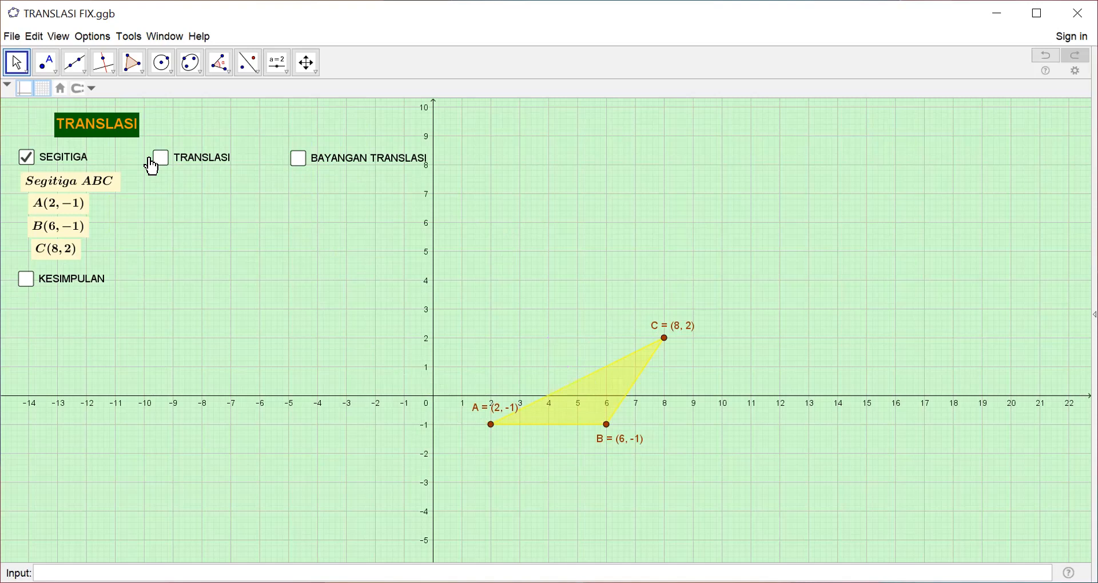
pyautogui.click(26, 161)
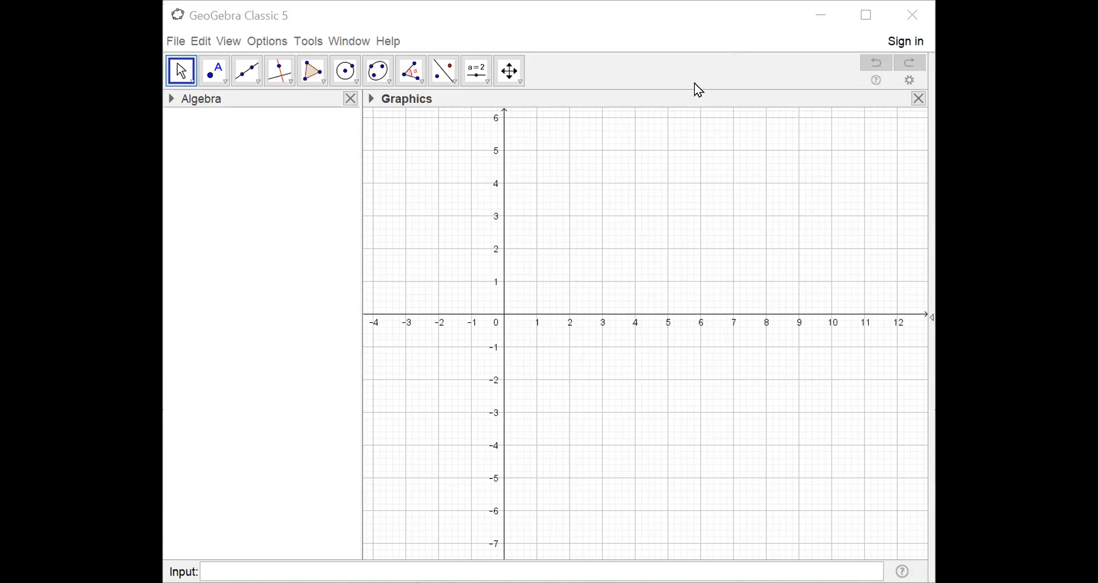
# - Insert the text "TRANSLASI" at about (-13, 7) in the maximized blank GeoGebra worksheet
pyautogui.click(866, 19)
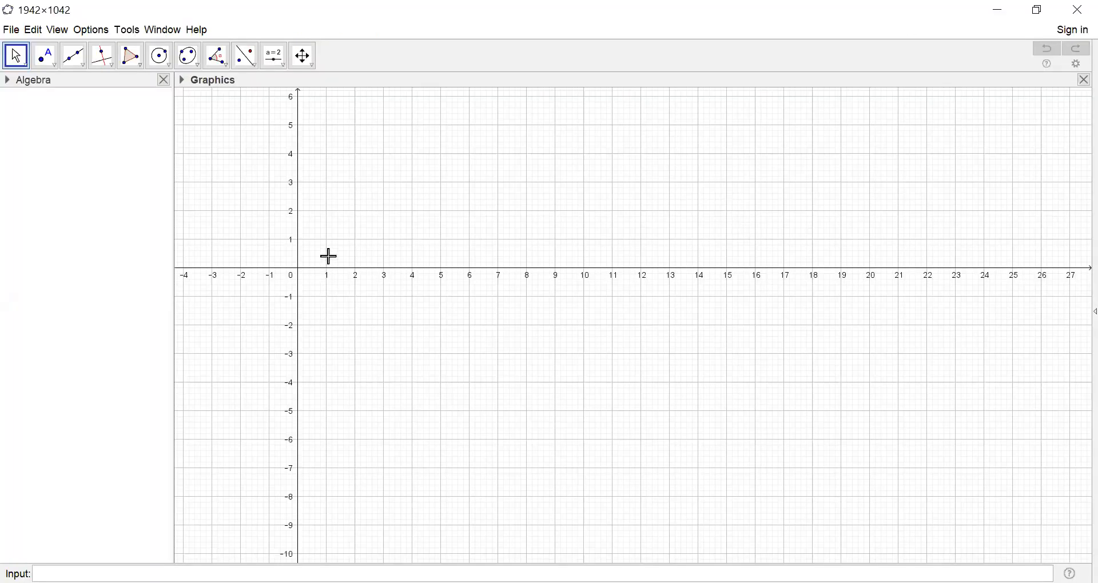
pyautogui.moveTo(333, 252); pyautogui.dragTo(698, 306)
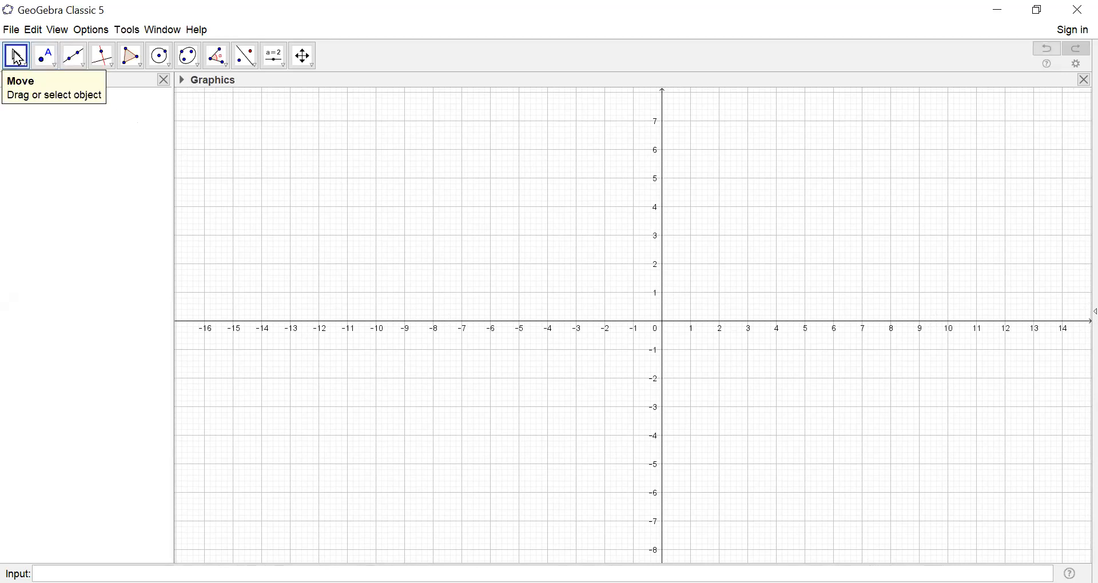
pyautogui.click(277, 66)
pyautogui.click(277, 66)
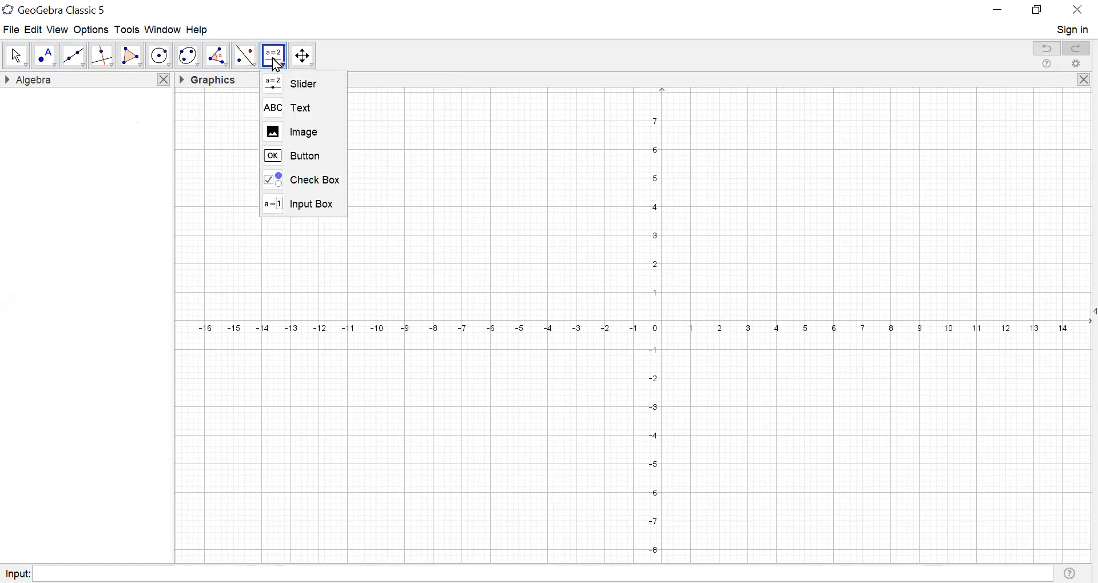
pyautogui.click(283, 113)
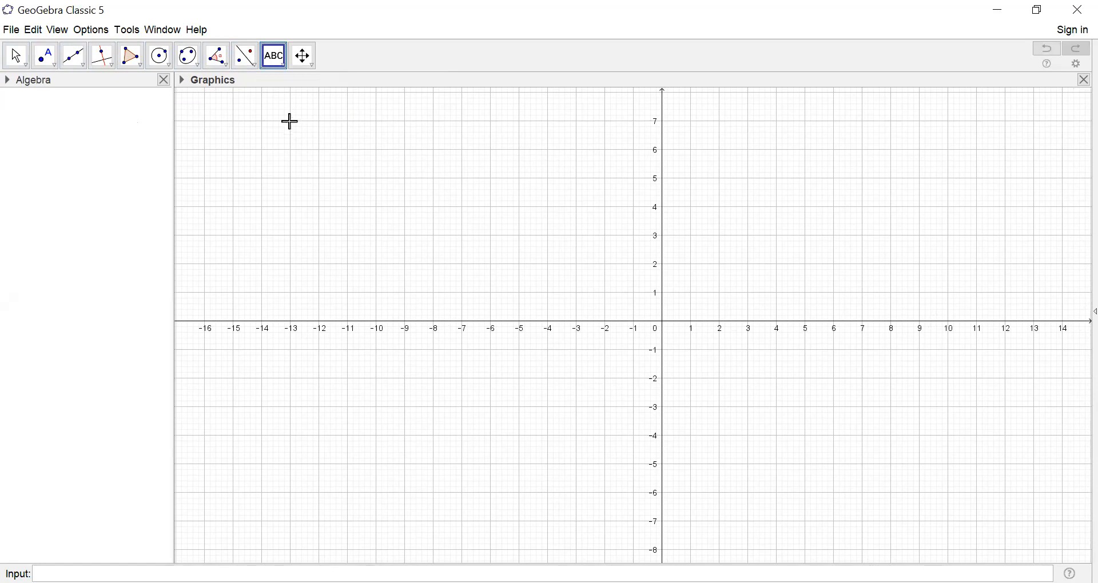
pyautogui.click(290, 122)
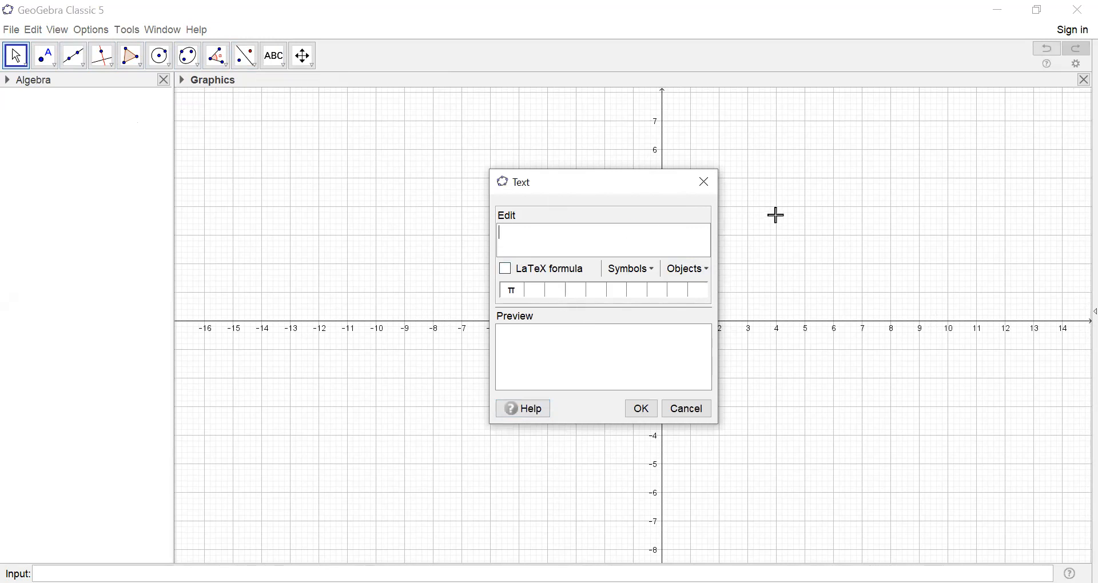
pyautogui.write('TRANSLASI')
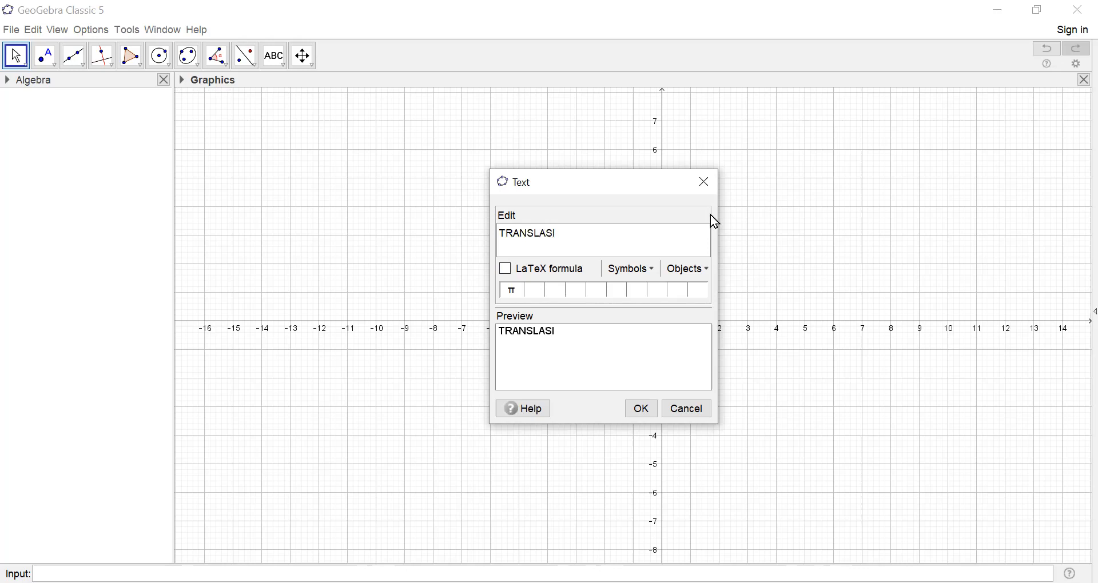
pyautogui.click(639, 410)
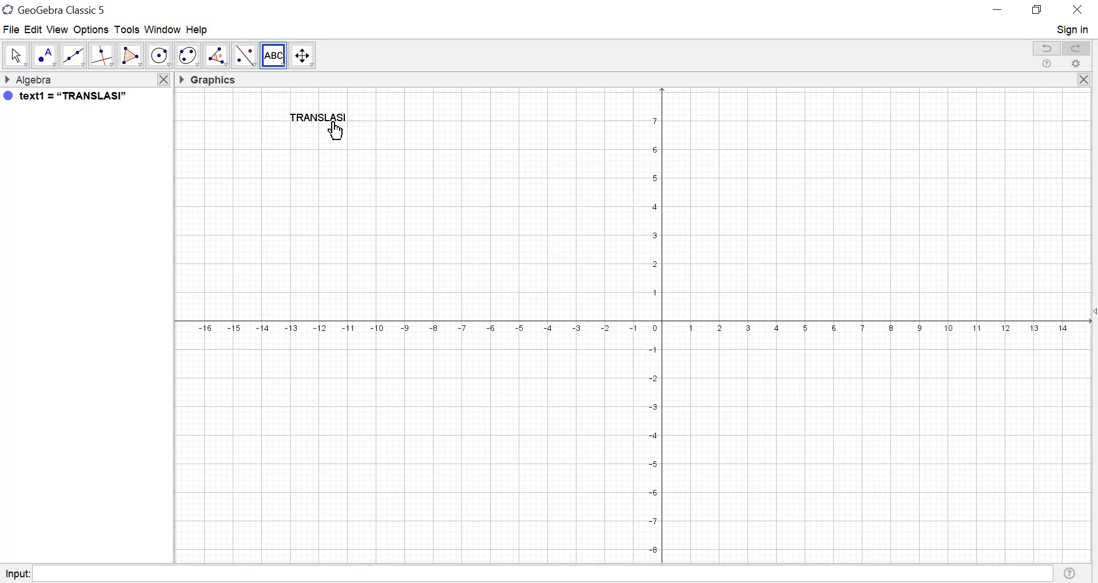
# - Format the TRANSLASI title text as Large and bold in its object properties
pyautogui.rightClick(335, 131)
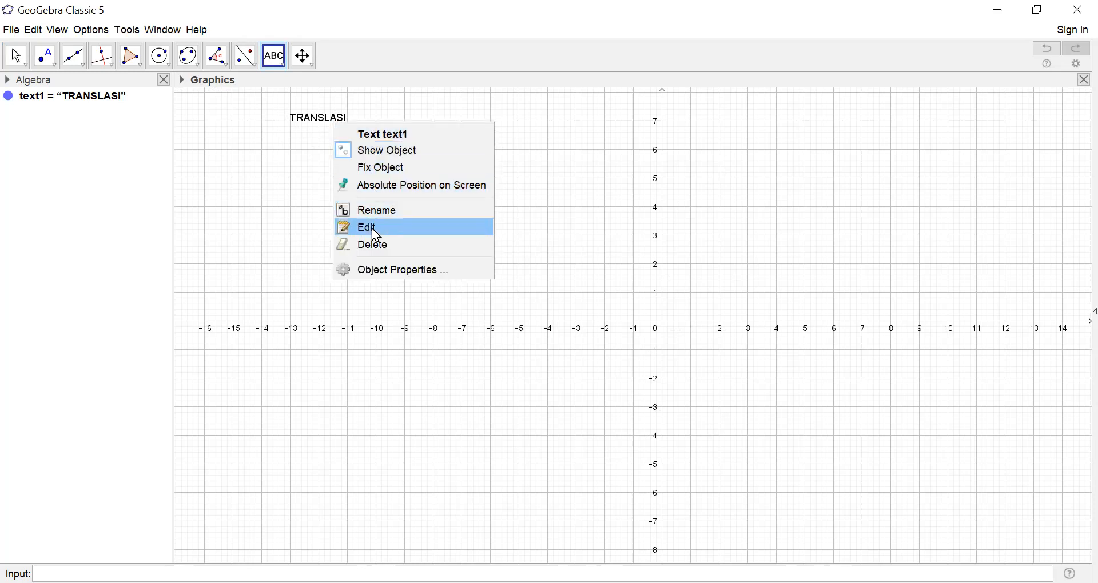
pyautogui.click(374, 272)
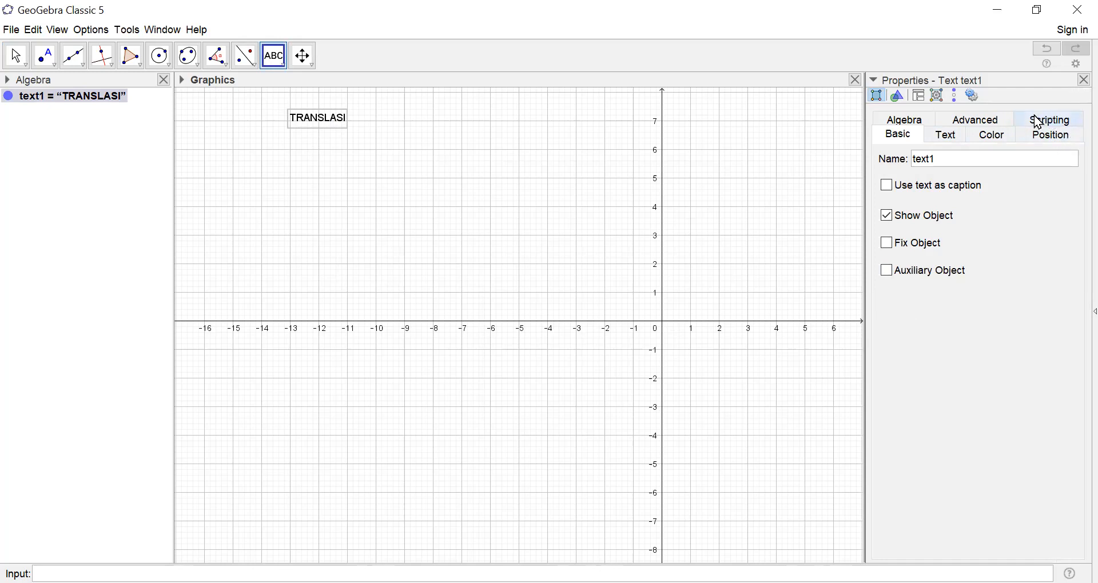
pyautogui.click(949, 138)
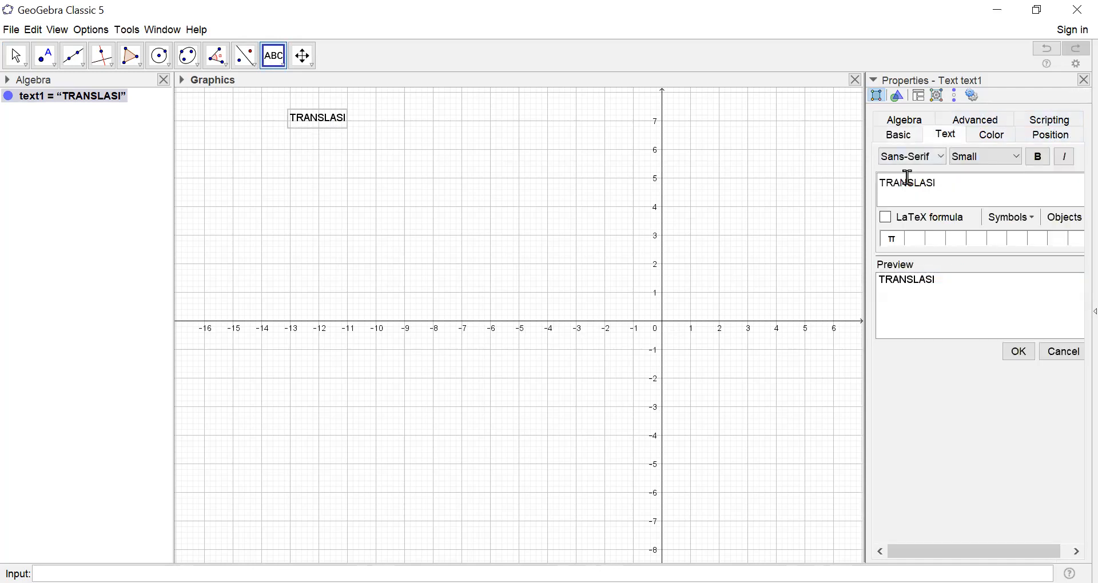
pyautogui.click(947, 166)
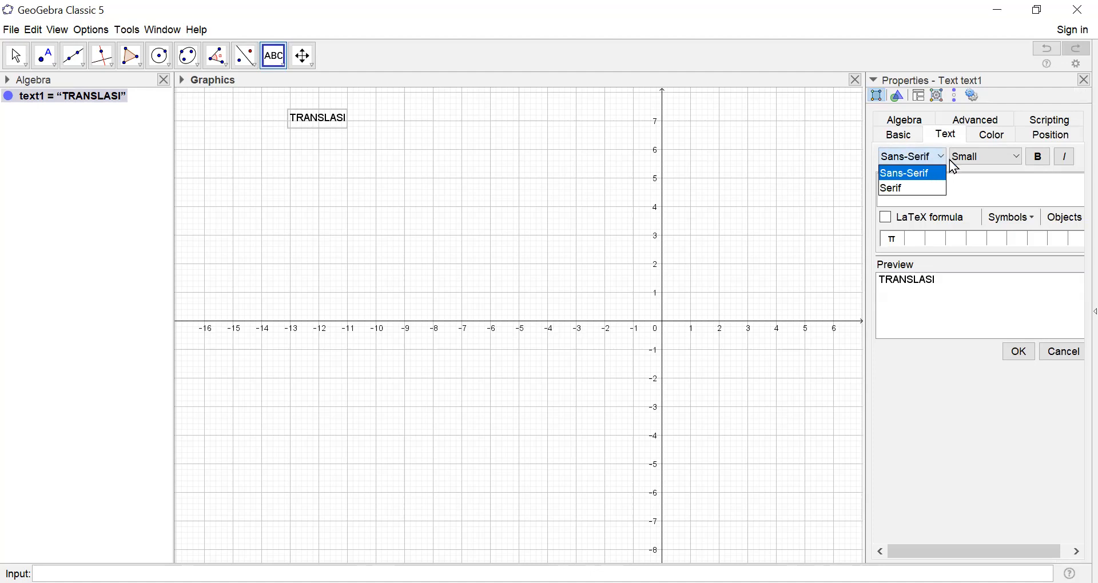
pyautogui.click(1024, 160)
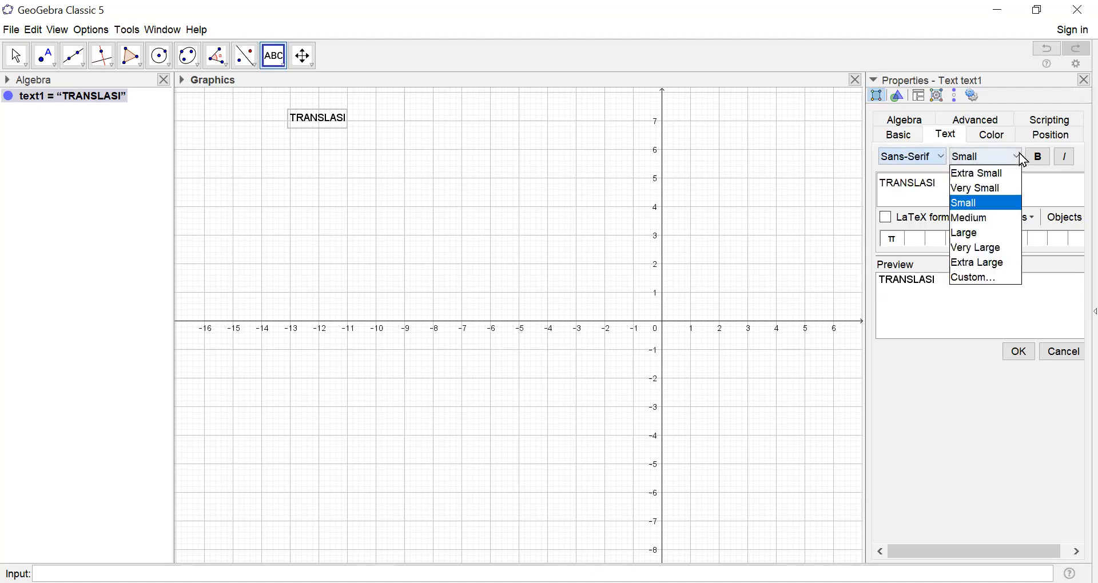
pyautogui.click(990, 229)
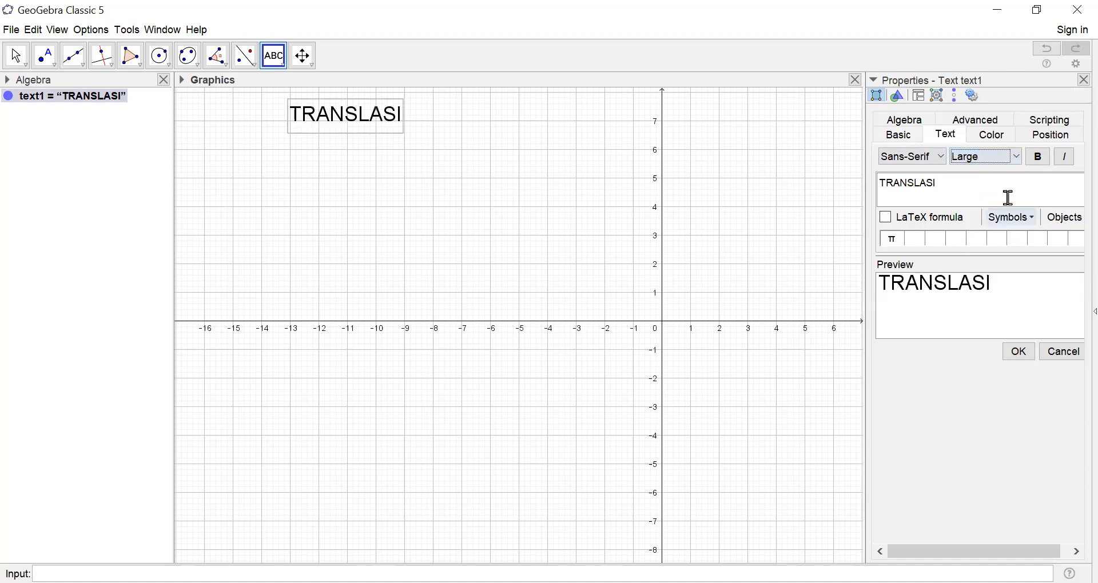
pyautogui.click(1042, 164)
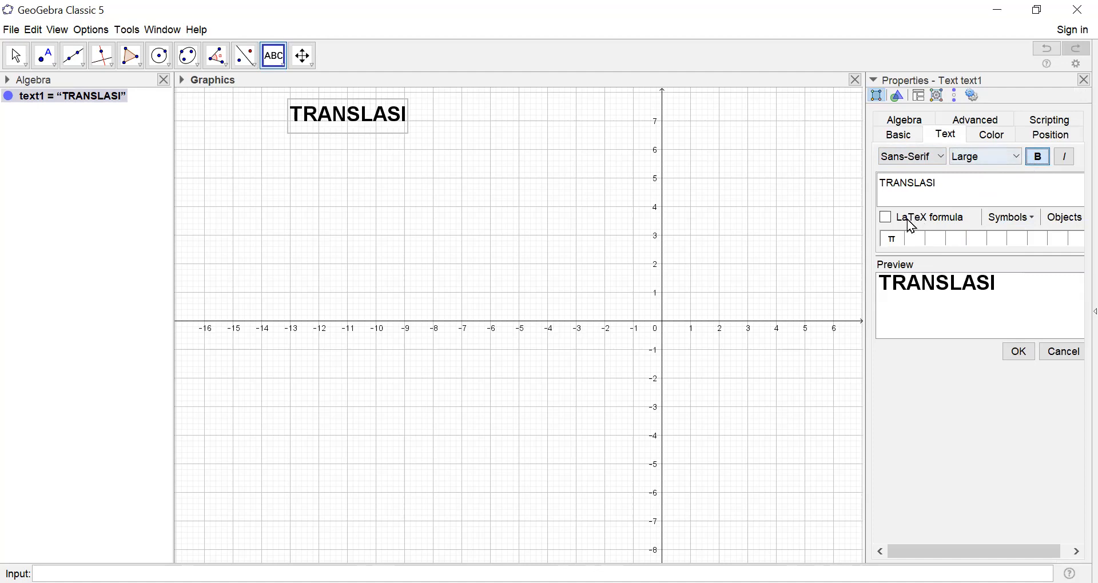
# - Give the TRANSLASI title a black background and yellow foreground color, and close its properties
pyautogui.click(996, 138)
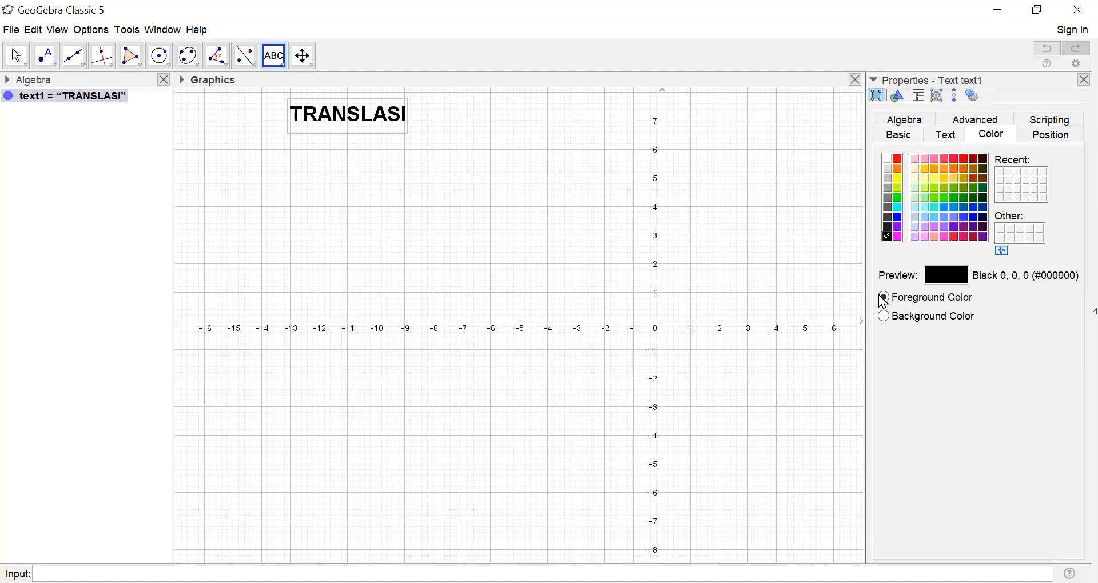
pyautogui.click(891, 318)
pyautogui.click(891, 238)
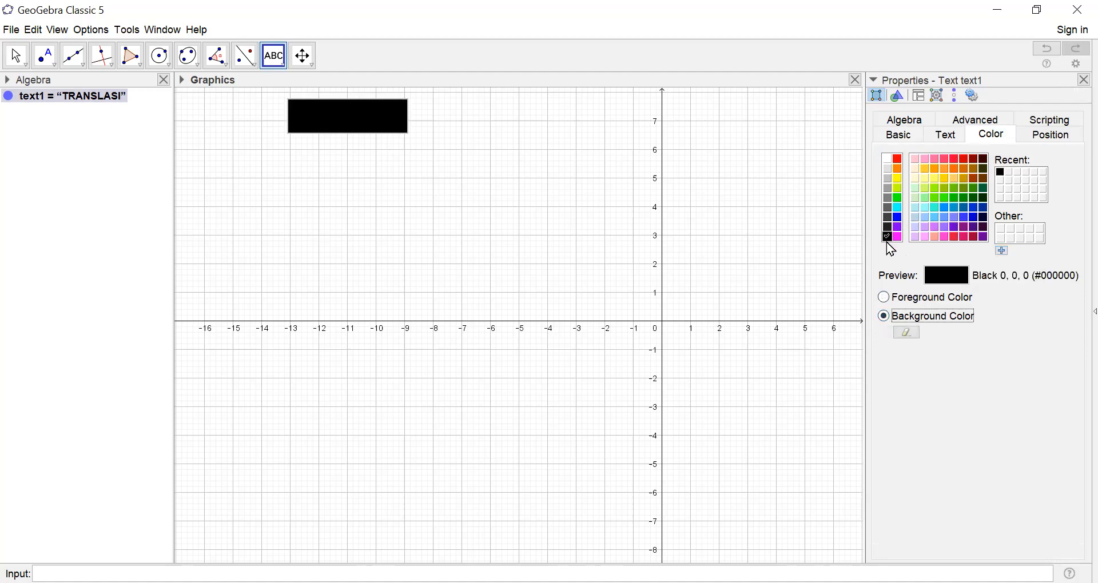
pyautogui.click(883, 298)
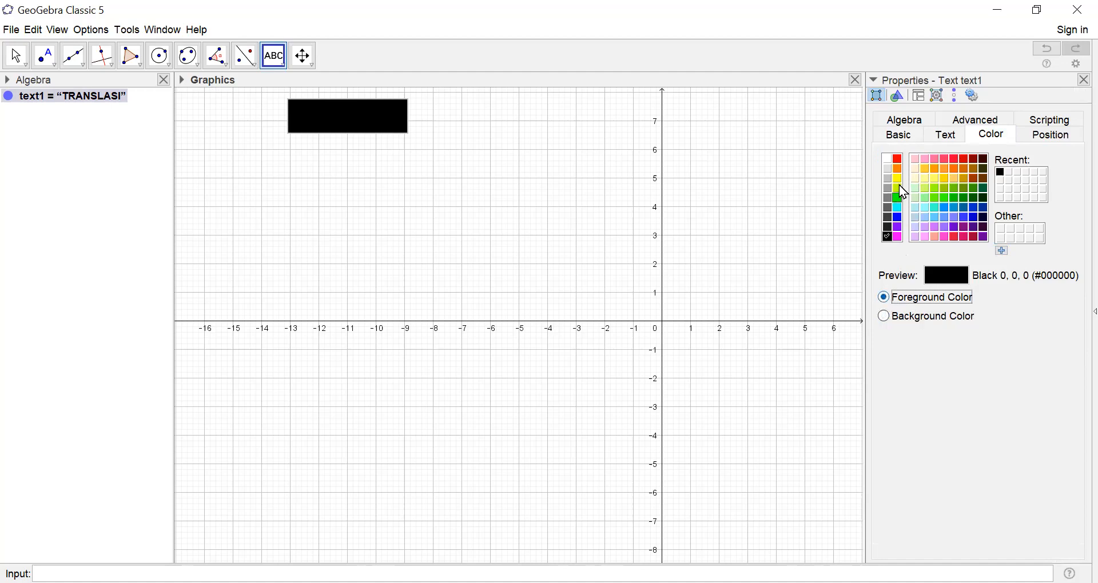
pyautogui.click(897, 180)
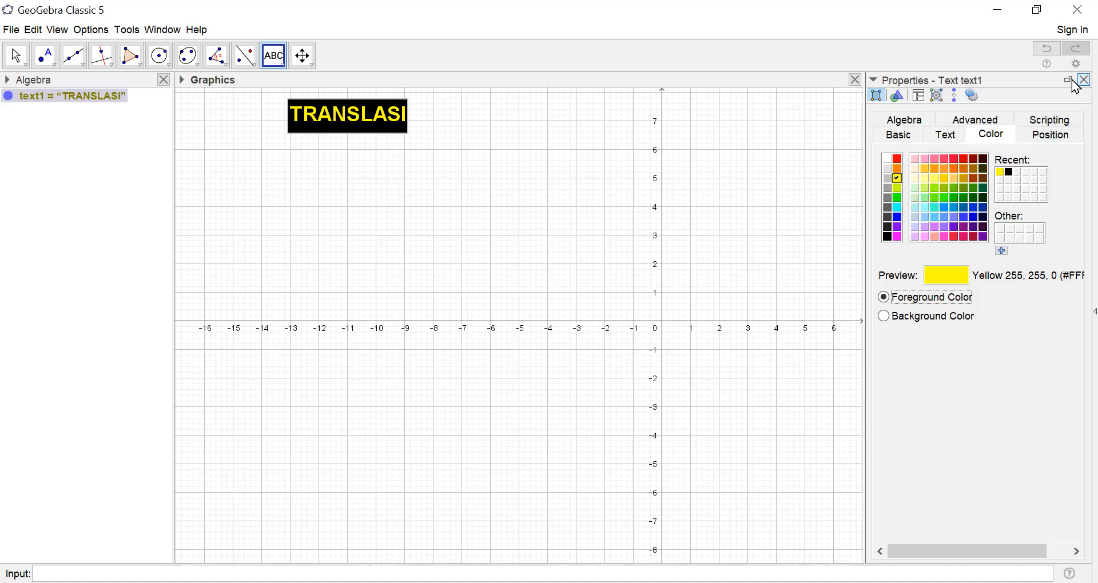
pyautogui.click(1076, 86)
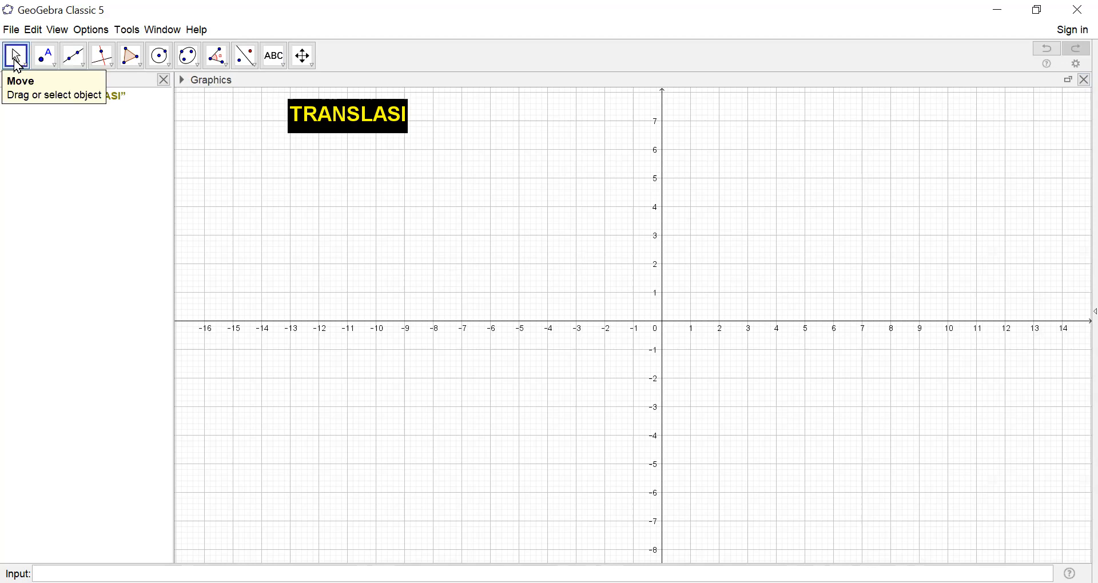
# - Draw triangle ABC with the Polygon tool, placing vertices at (2, 2), (5, 4) and (7, 1)
pyautogui.click(137, 63)
pyautogui.click(137, 63)
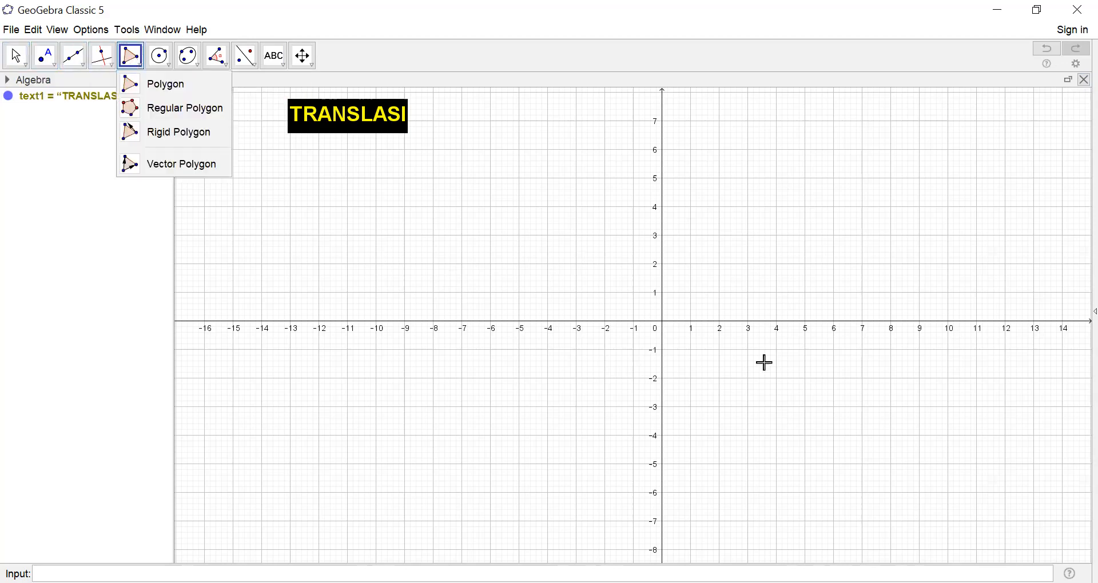
pyautogui.click(722, 263)
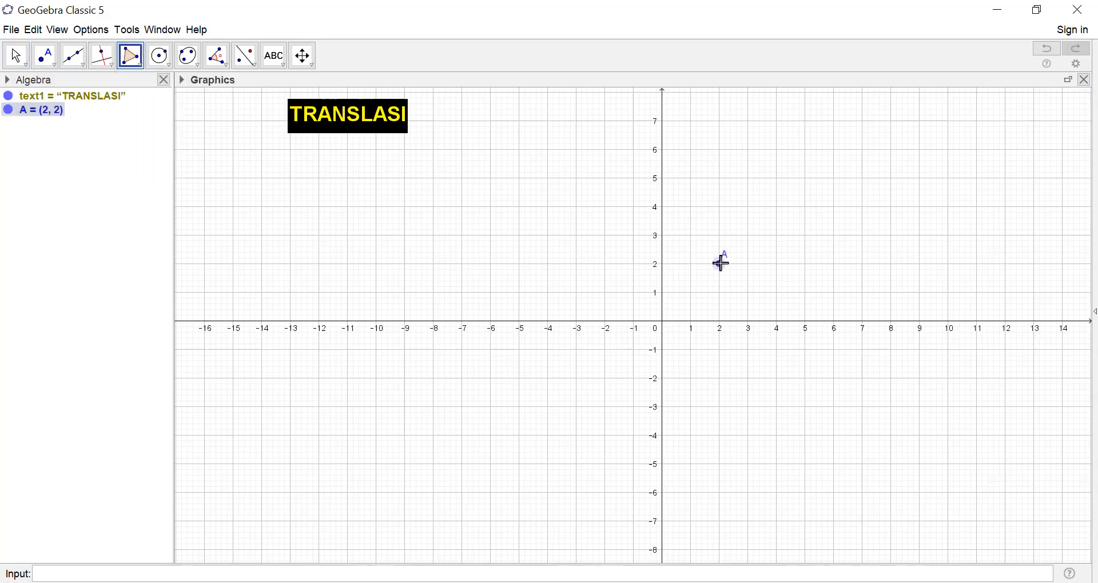
pyautogui.click(808, 208)
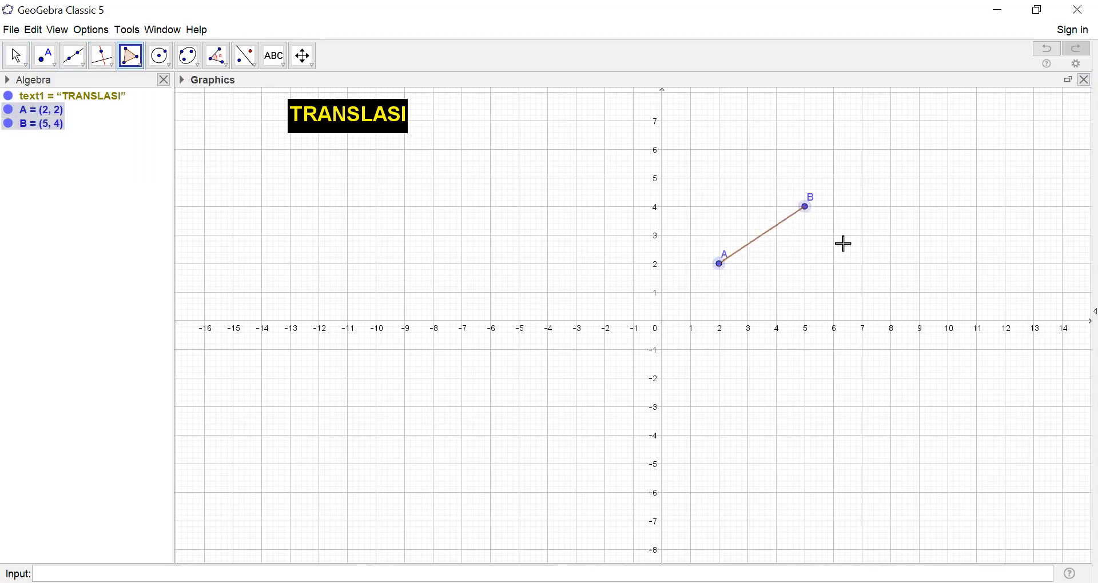
pyautogui.click(864, 294)
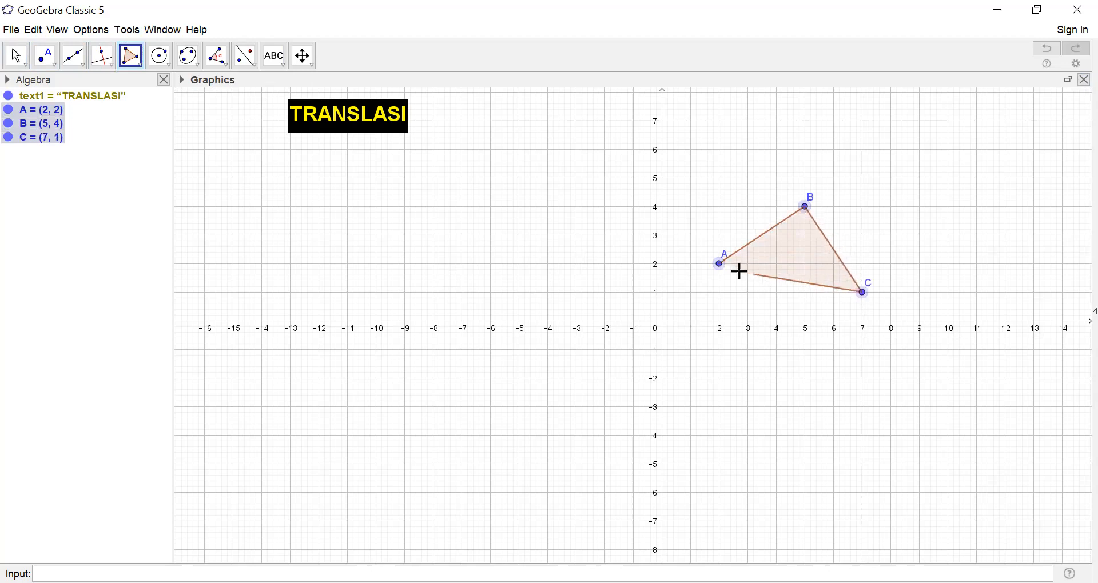
pyautogui.click(722, 267)
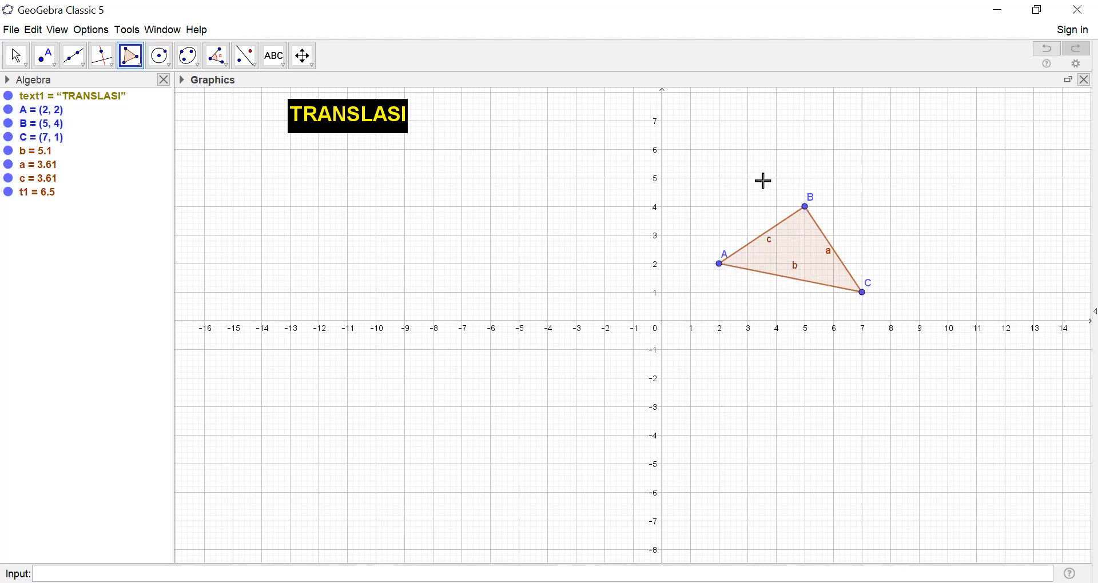
# - Draw a vector from the origin (0, 0) to (3, -2) with the Vector tool
pyautogui.click(19, 61)
pyautogui.click(20, 61)
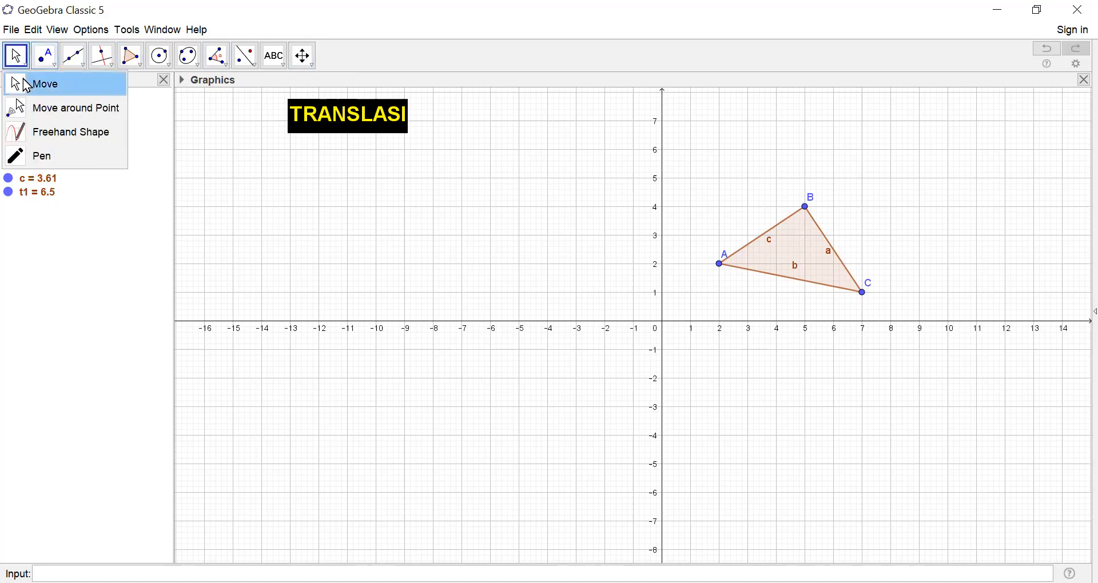
pyautogui.click(65, 64)
pyautogui.moveTo(79, 60)
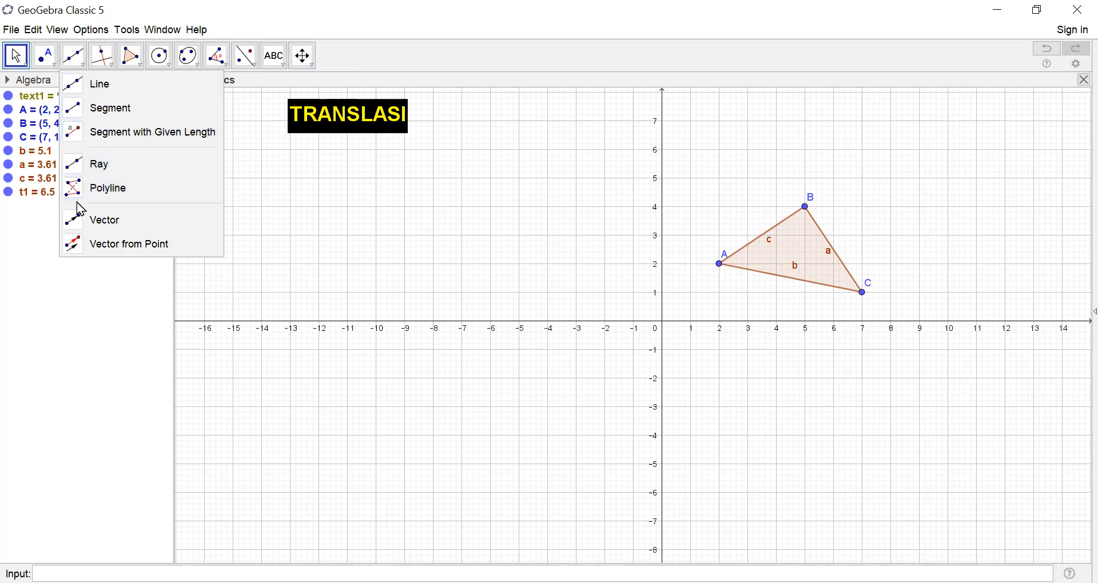
pyautogui.click(79, 226)
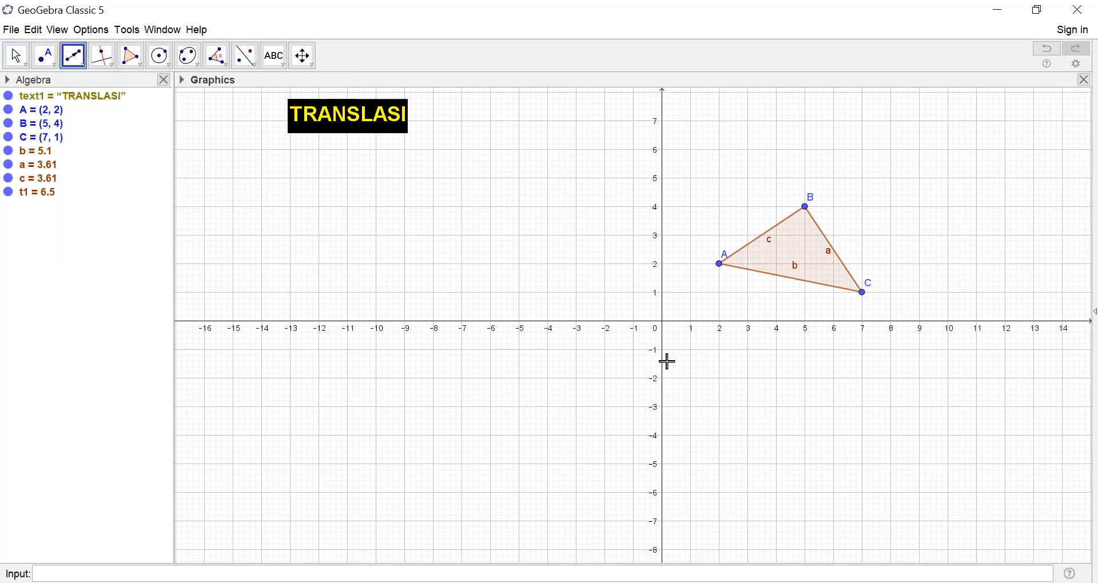
pyautogui.click(664, 323)
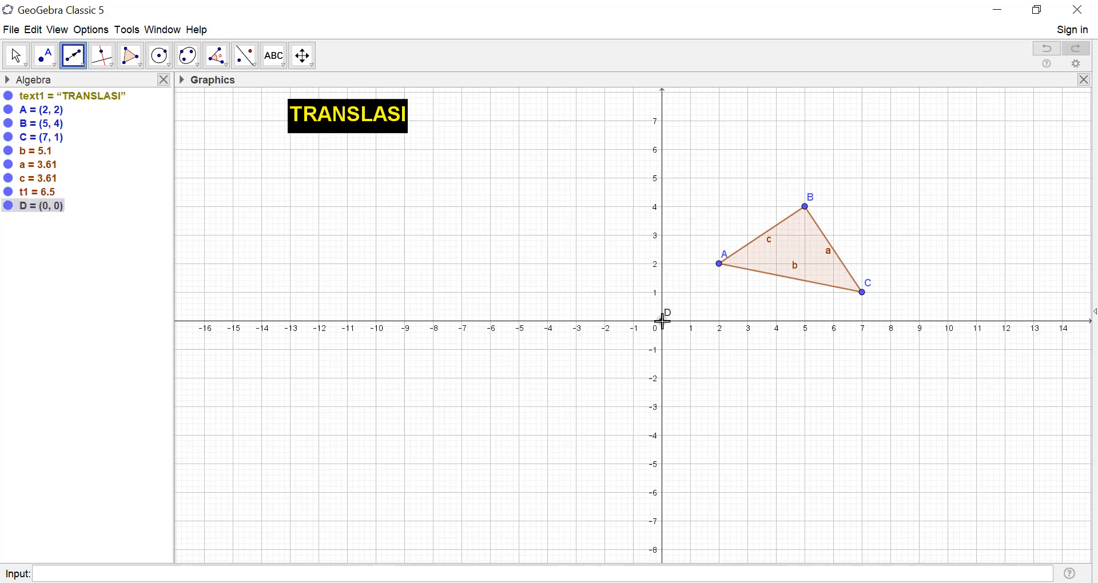
pyautogui.click(749, 380)
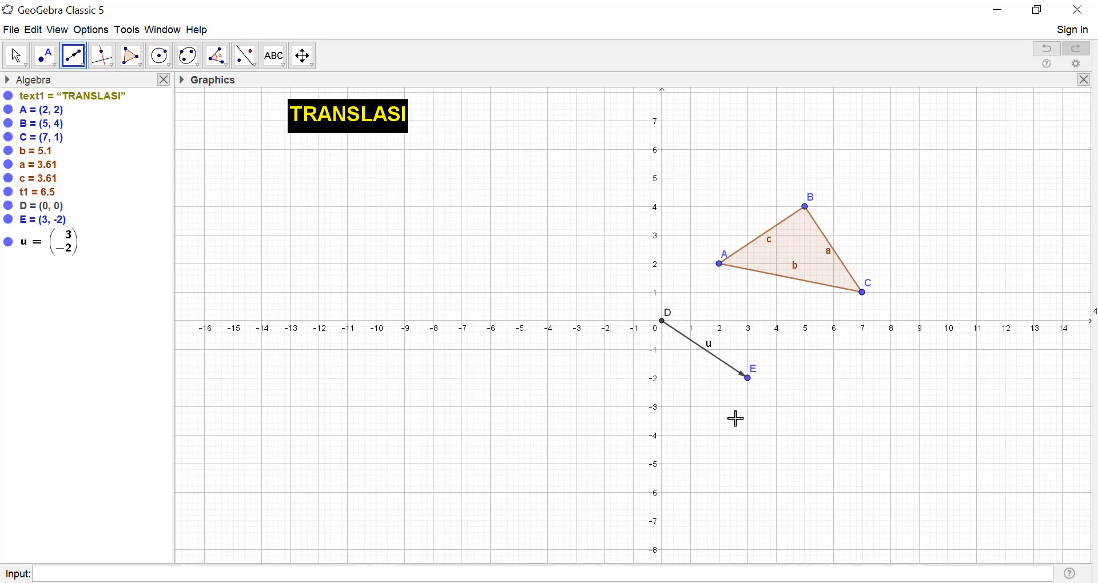
# - Hide the labels of the vector's start point D and end point E
pyautogui.rightClick(670, 318)
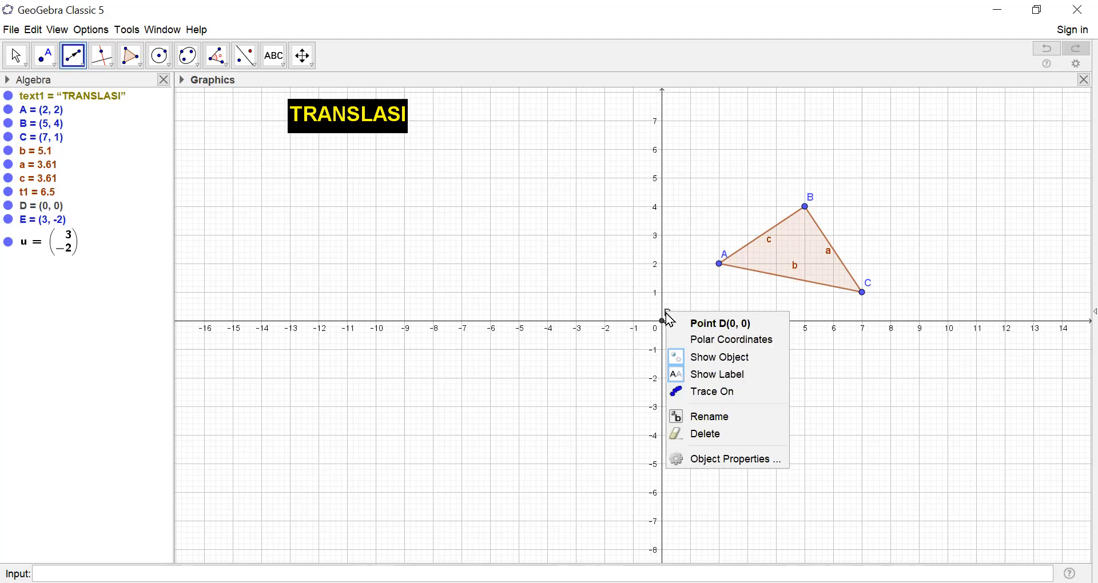
pyautogui.click(683, 375)
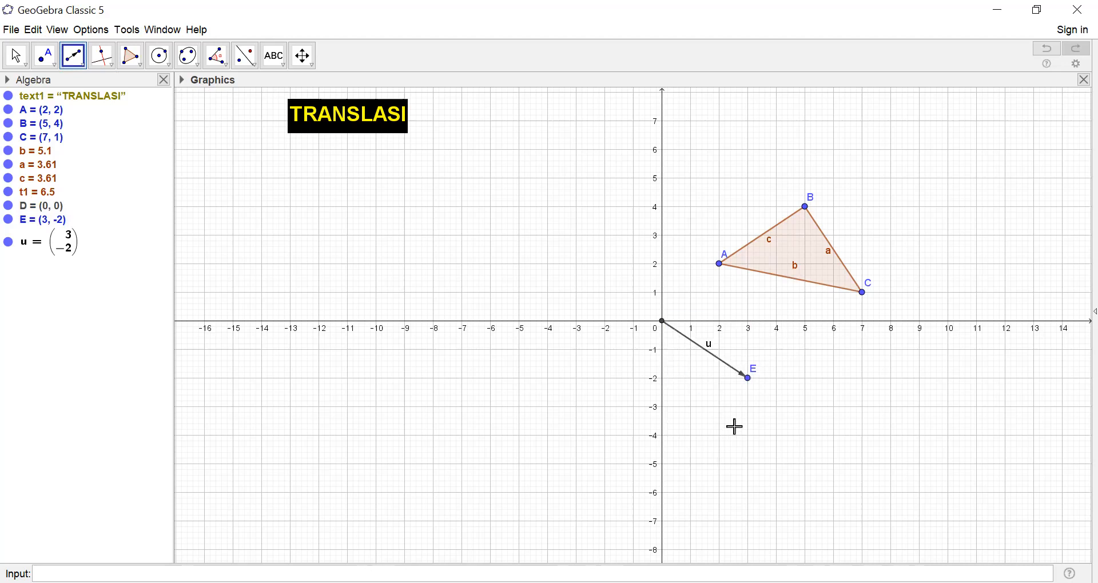
pyautogui.rightClick(758, 377)
pyautogui.click(767, 427)
# - Color vector u olive green (102, 153, 0) in its object properties and close them
pyautogui.rightClick(718, 361)
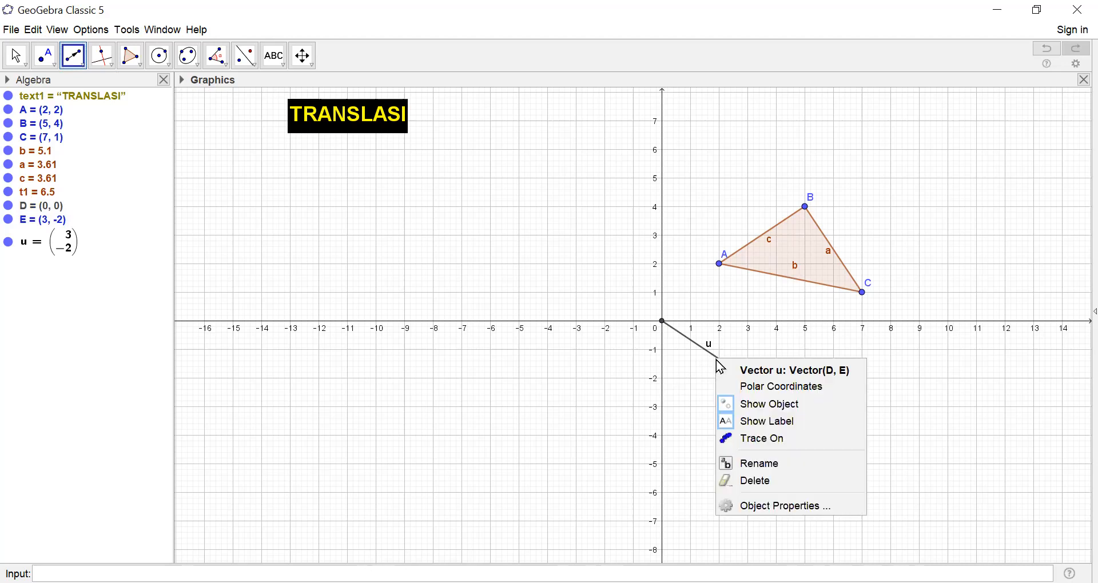
pyautogui.click(743, 507)
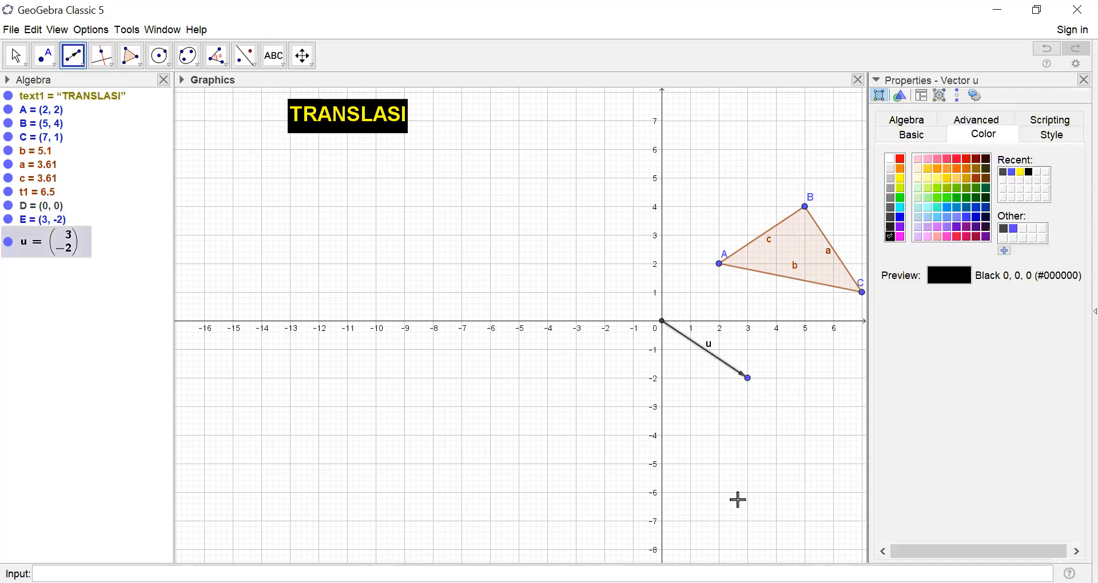
pyautogui.click(963, 187)
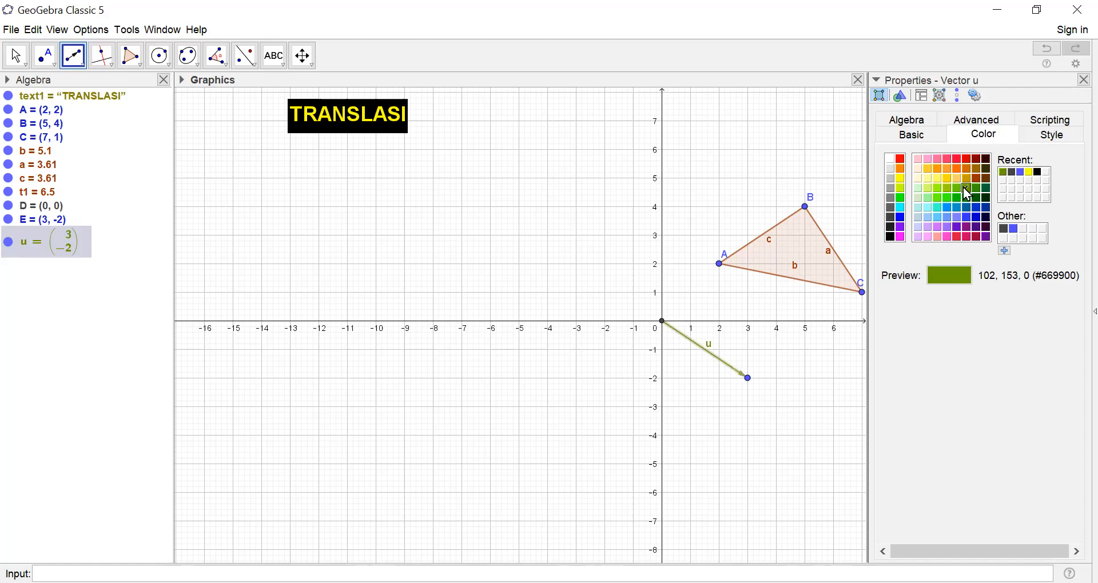
pyautogui.click(1084, 79)
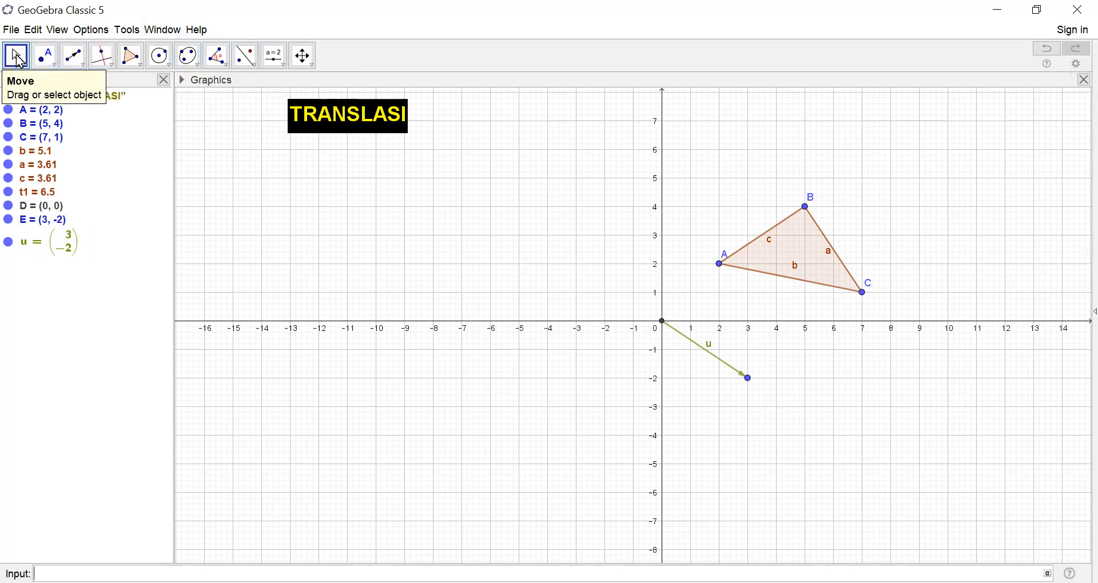
# - Translate triangle ABC by vector u with the Translate by Vector tool
pyautogui.click(247, 57)
pyautogui.click(249, 66)
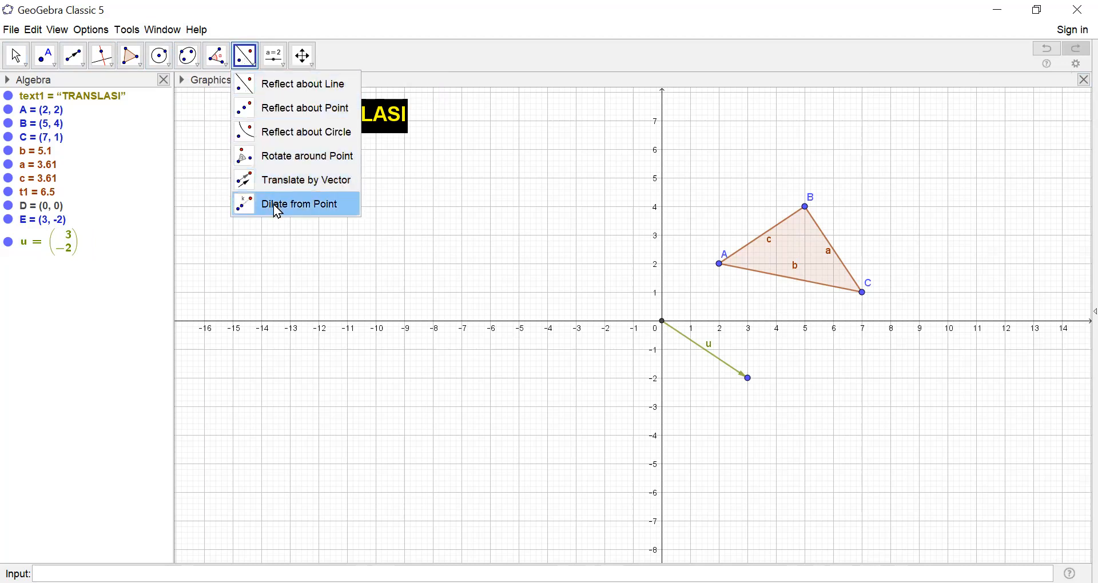
pyautogui.click(289, 181)
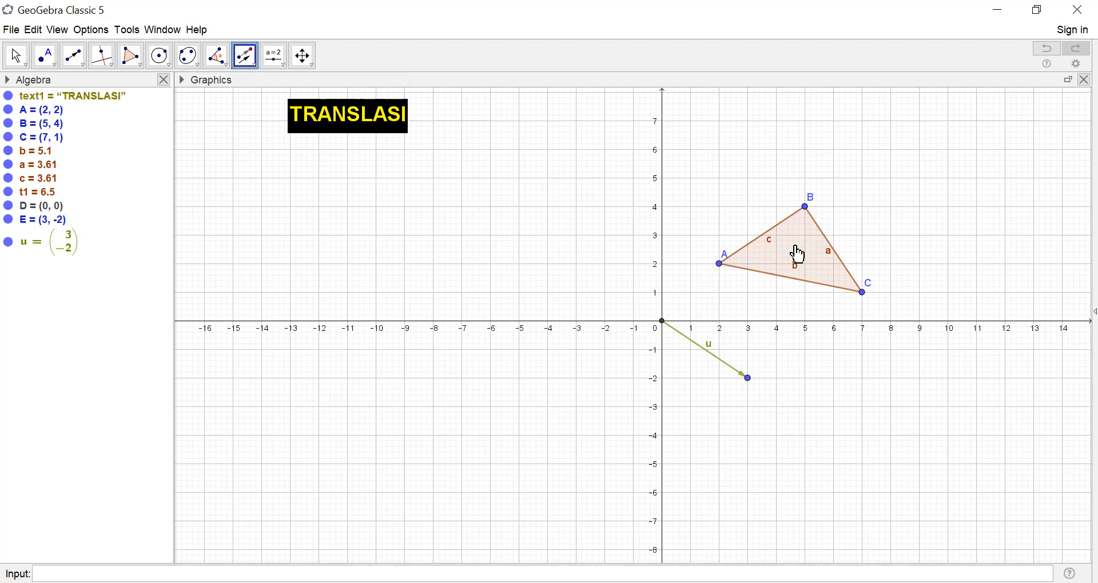
pyautogui.click(795, 245)
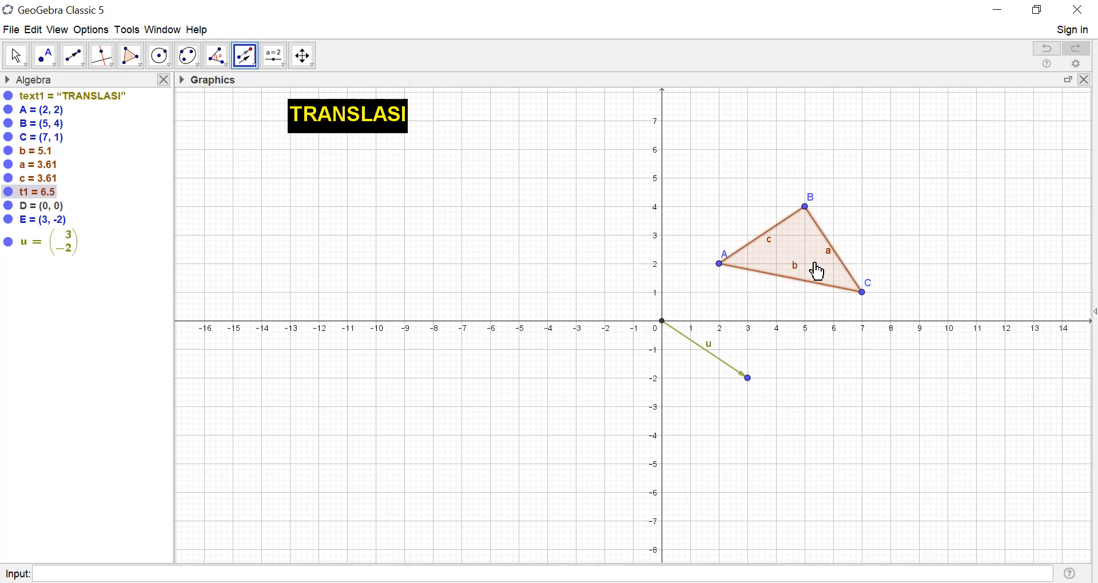
pyautogui.click(716, 359)
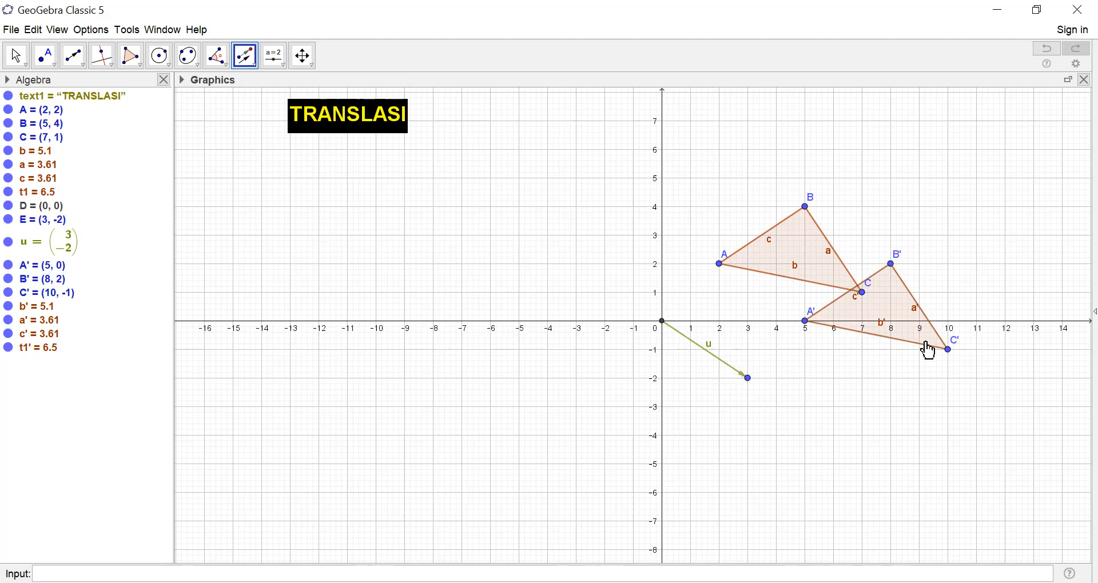
# - Color the translated triangle A'B'C' pink (255, 153, 204) and set its opacity to about 85
pyautogui.rightClick(895, 313)
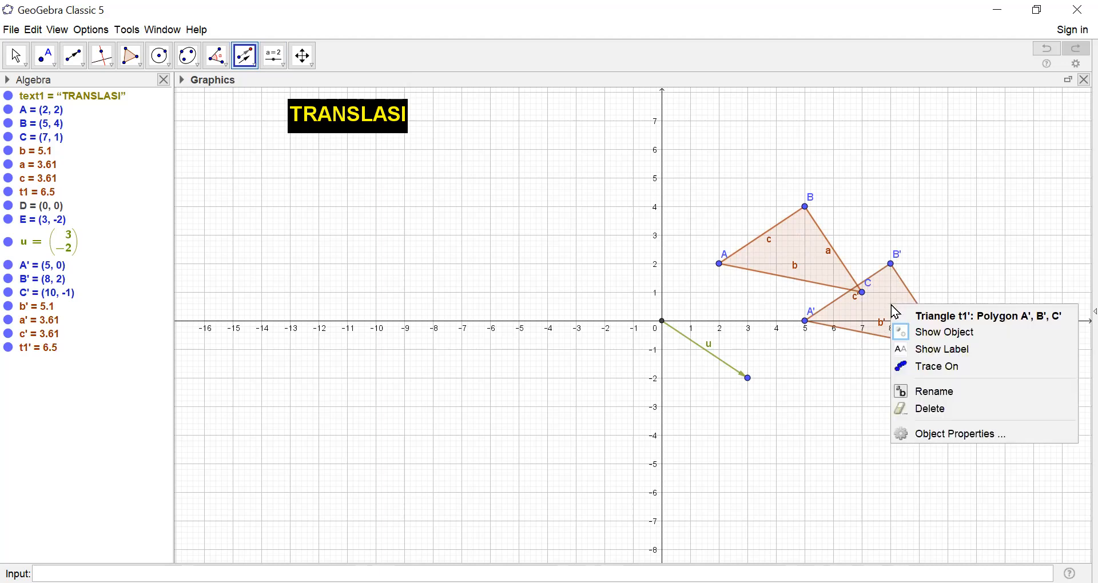
pyautogui.click(931, 436)
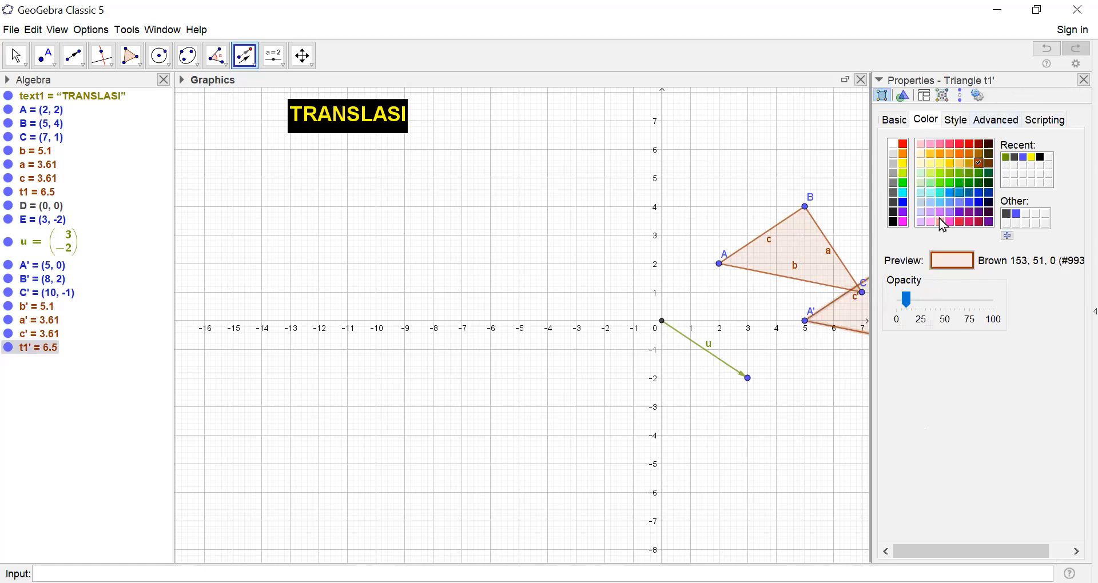
pyautogui.click(928, 145)
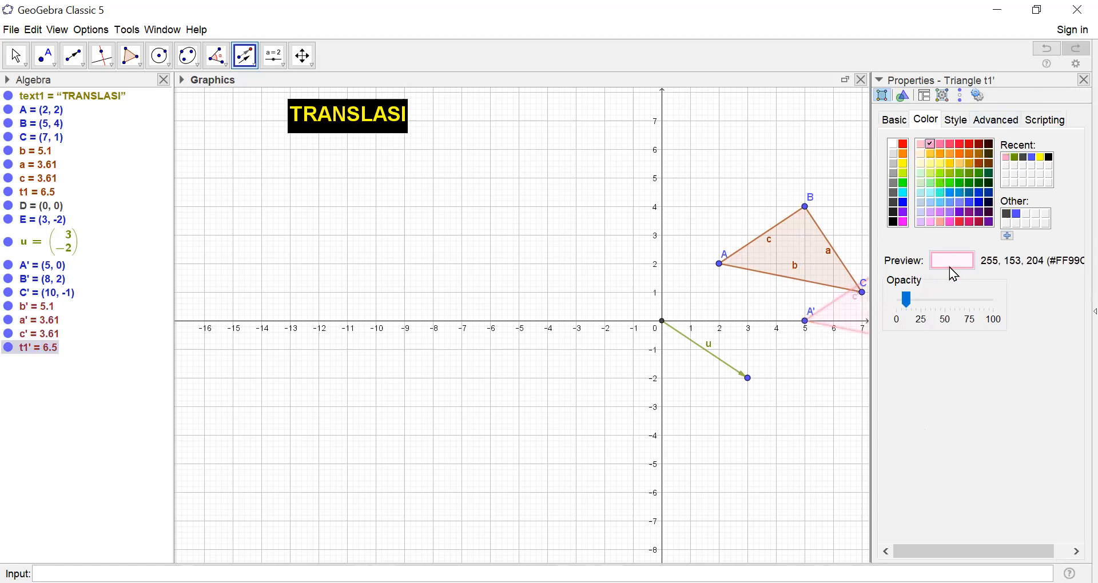
pyautogui.moveTo(908, 302); pyautogui.dragTo(985, 311)
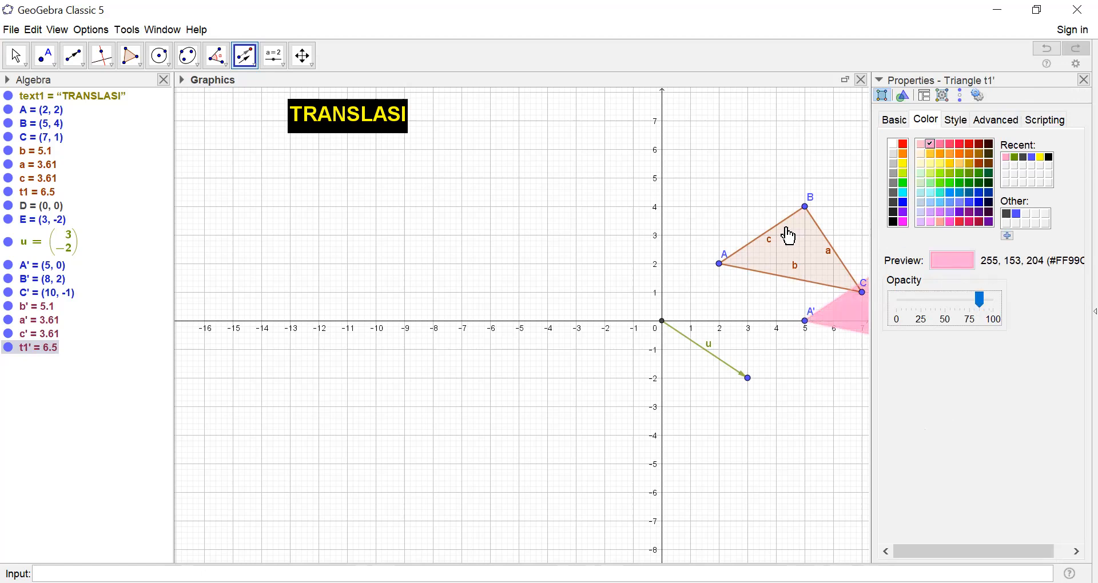
# - Color triangle ABC turquoise (51, 255, 204) with an opacity of about 65, and close its properties
pyautogui.rightClick(804, 263)
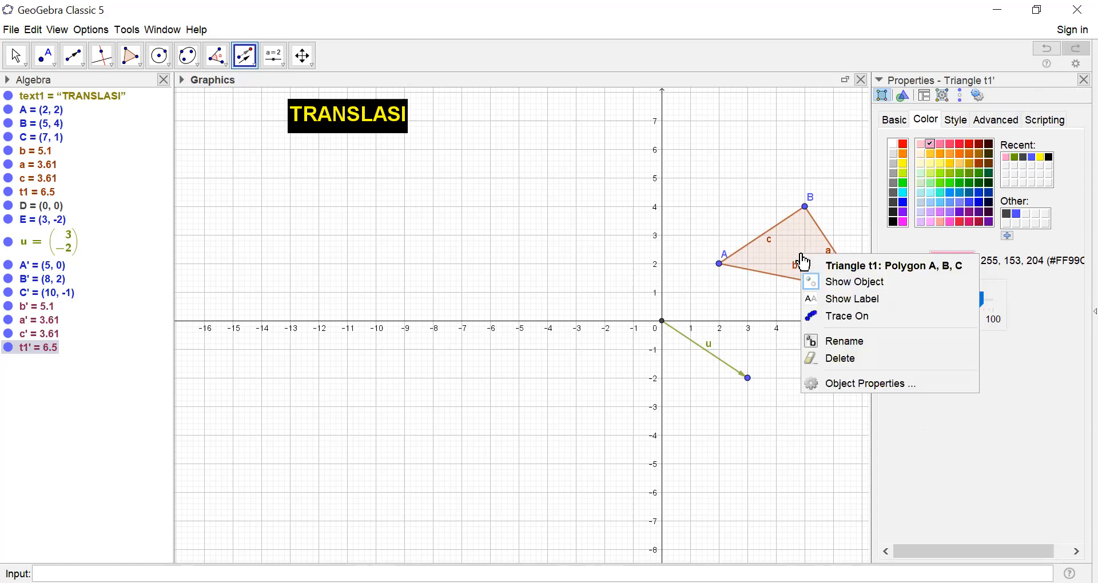
pyautogui.click(841, 383)
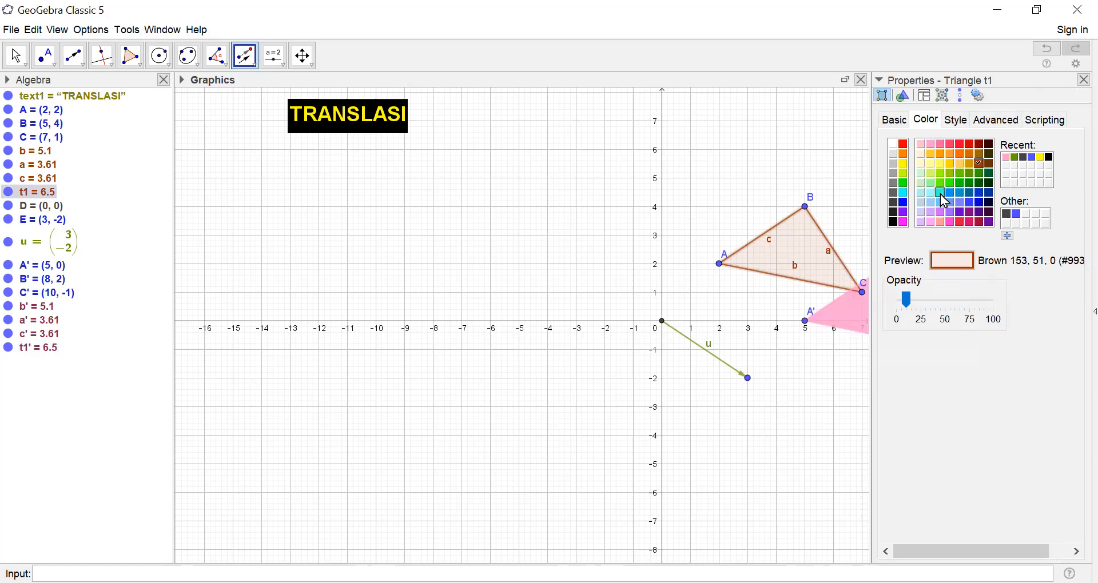
pyautogui.click(942, 194)
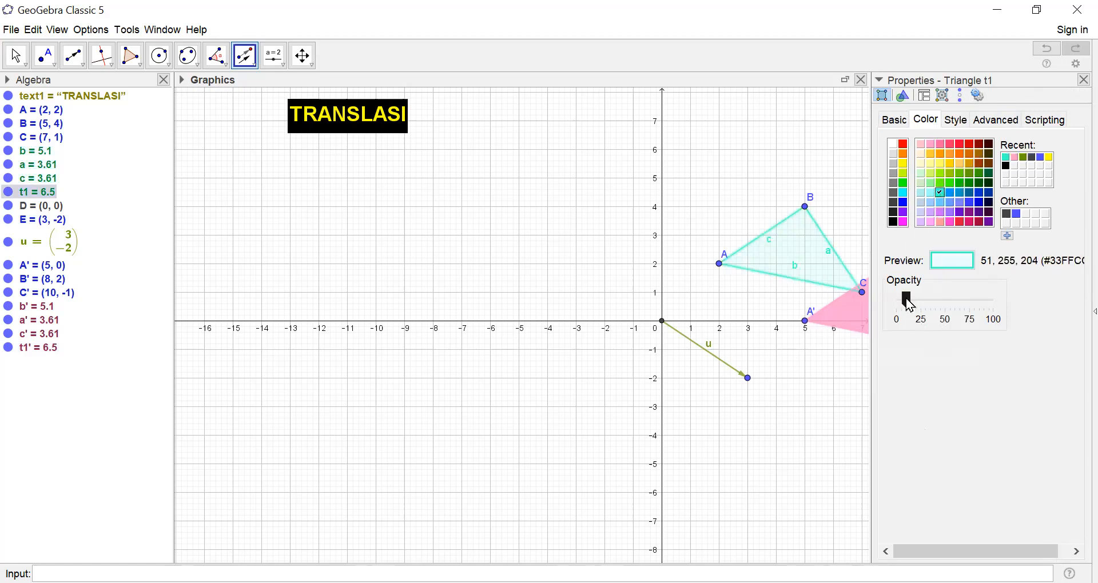
pyautogui.moveTo(907, 298); pyautogui.dragTo(960, 301)
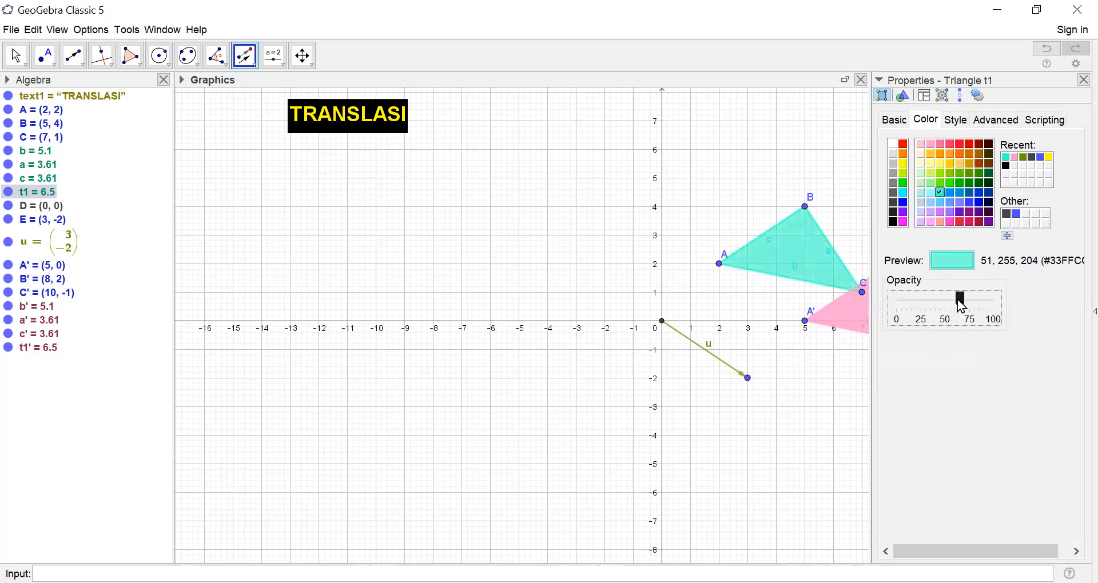
pyautogui.click(1084, 80)
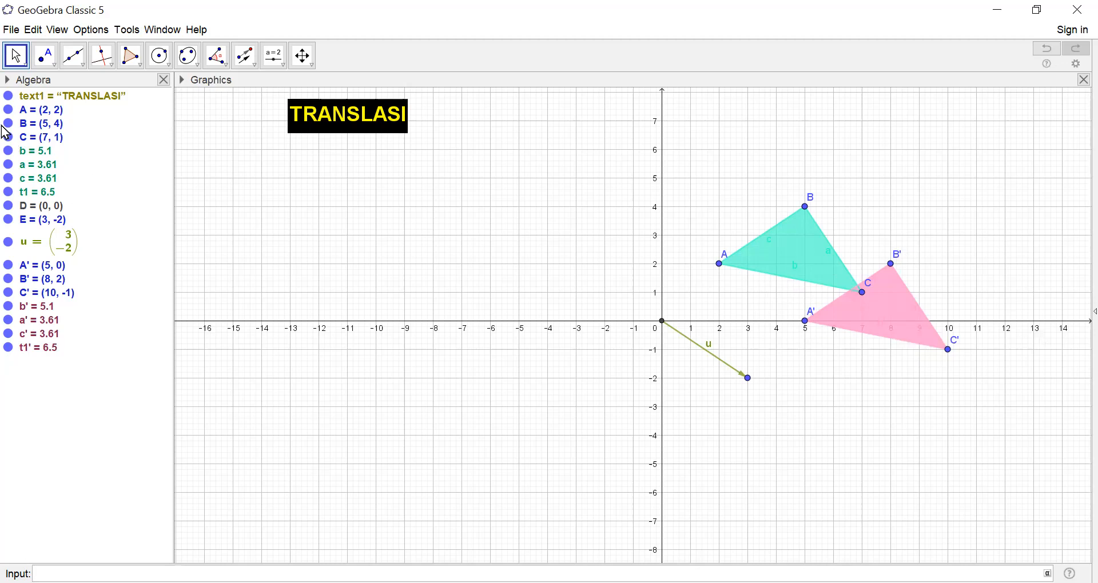
# - Connect each vertex to its translated image with the Segment tool: A to A', B to B' and C to C'
pyautogui.click(77, 61)
pyautogui.click(76, 60)
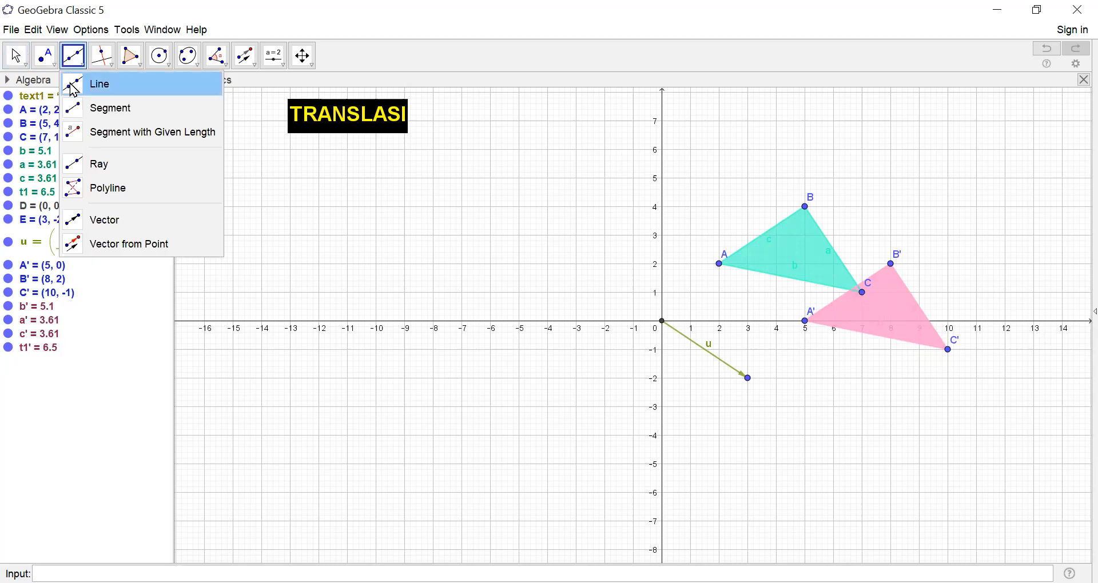
pyautogui.click(73, 109)
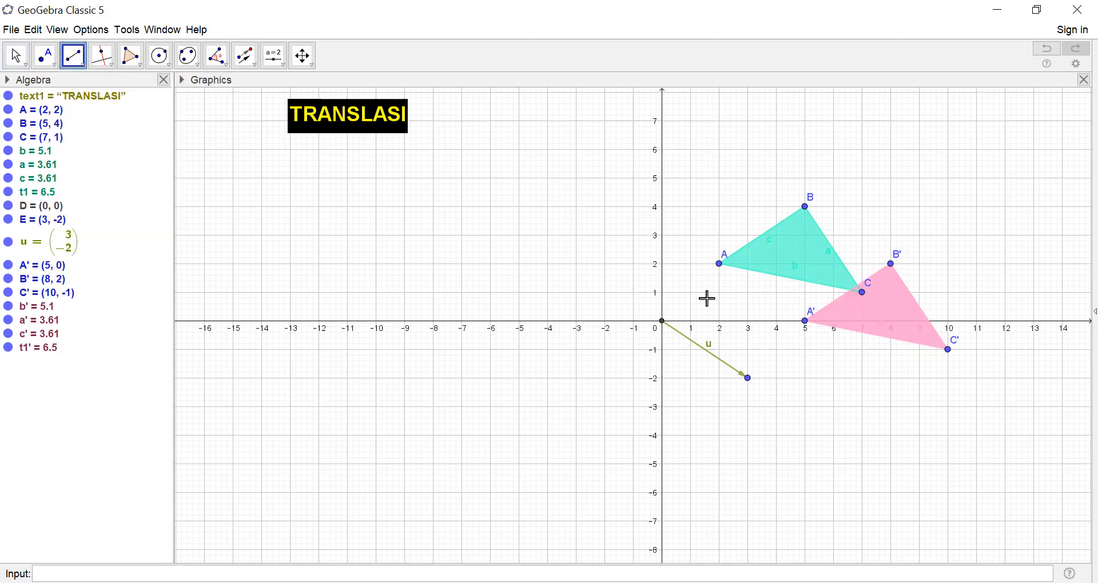
pyautogui.click(719, 264)
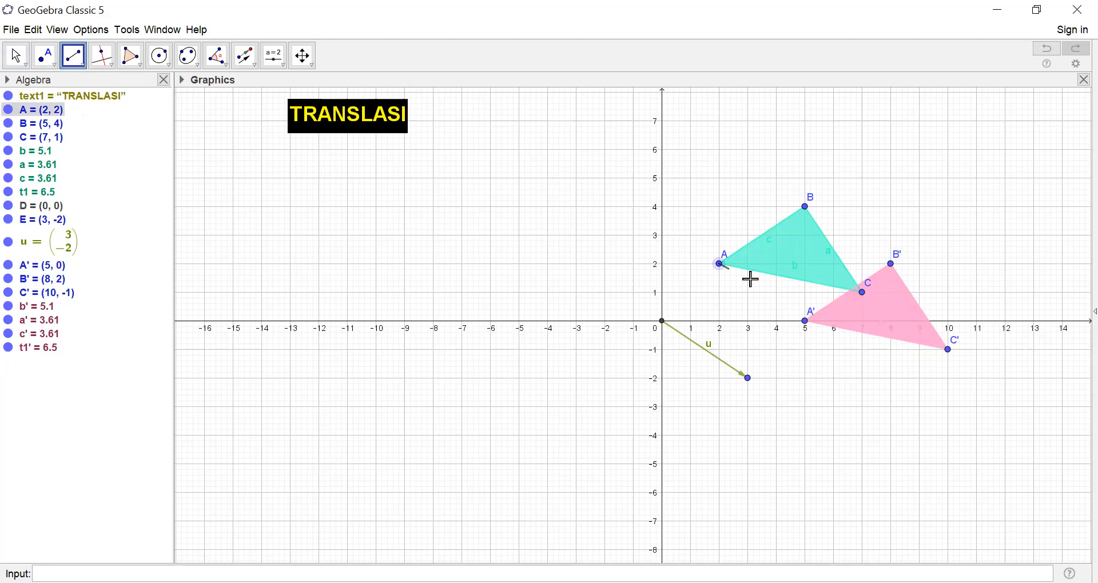
pyautogui.click(806, 322)
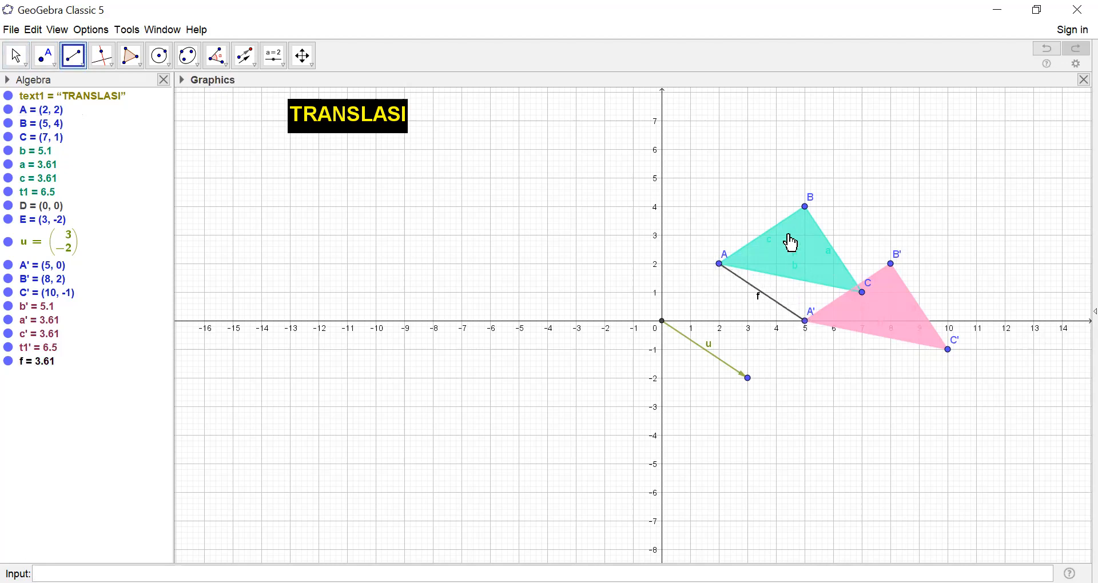
pyautogui.click(806, 207)
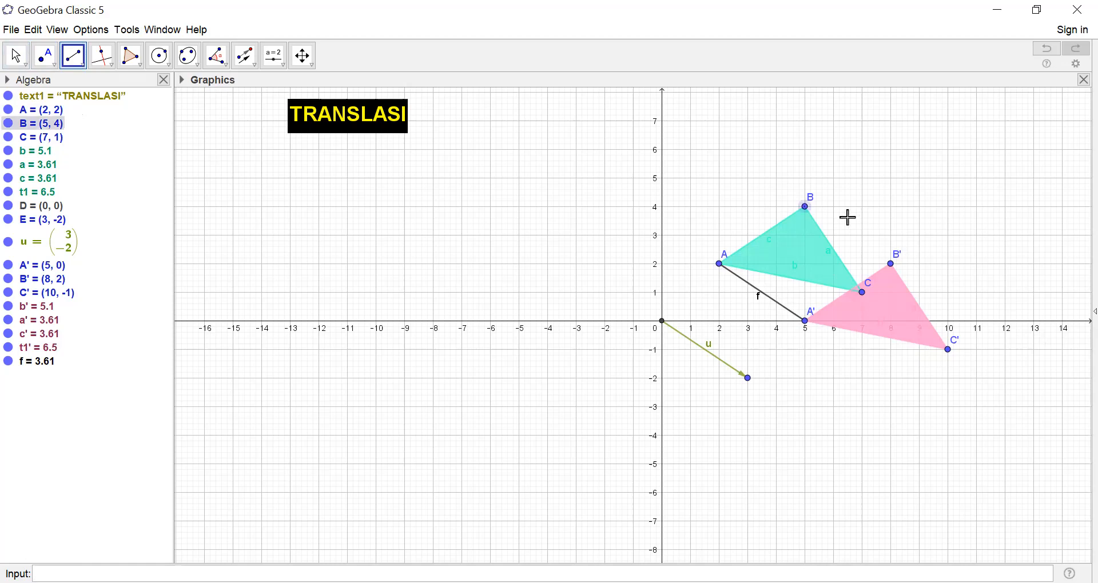
pyautogui.click(892, 266)
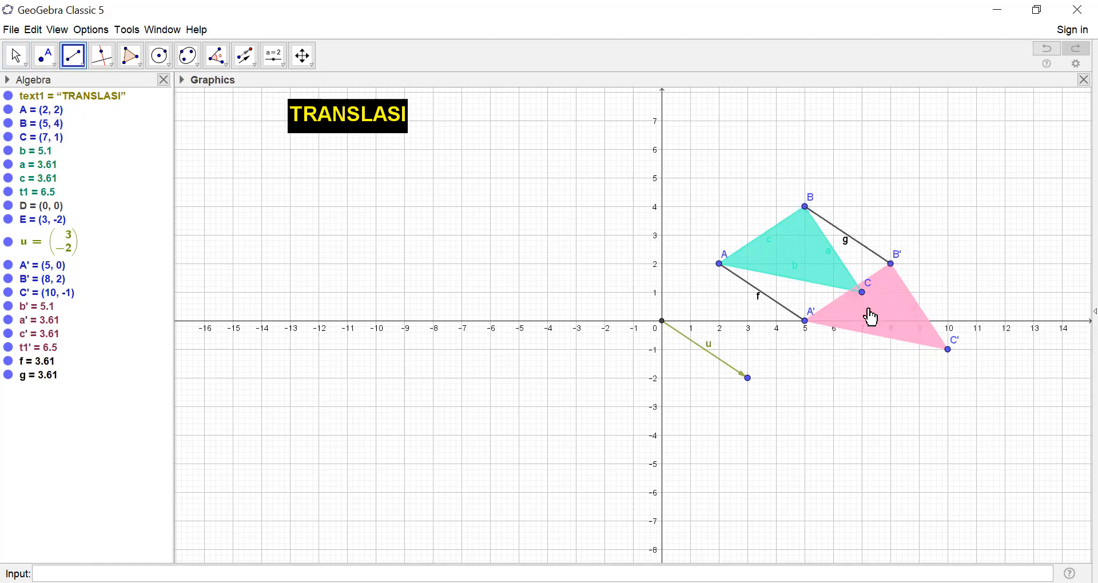
pyautogui.click(864, 293)
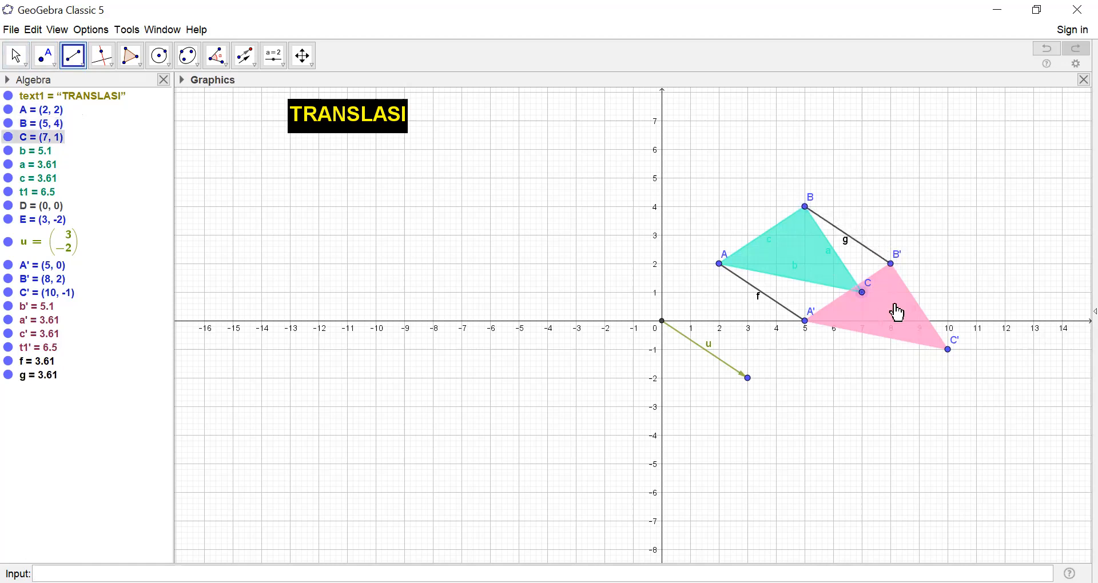
pyautogui.click(949, 350)
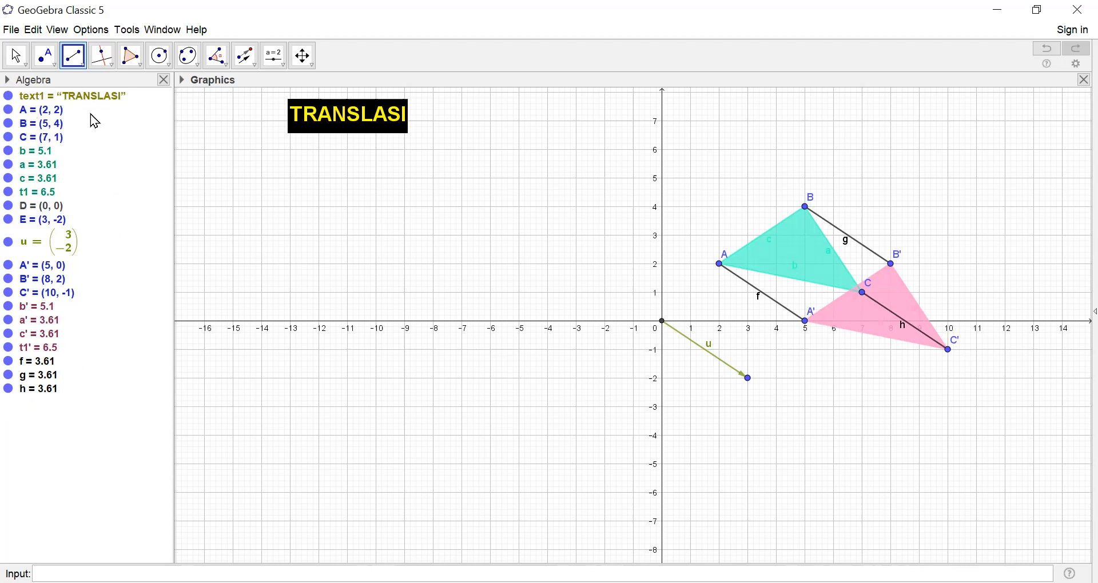
# - Sort the objects in the Algebra view by Object Type
pyautogui.click(7, 80)
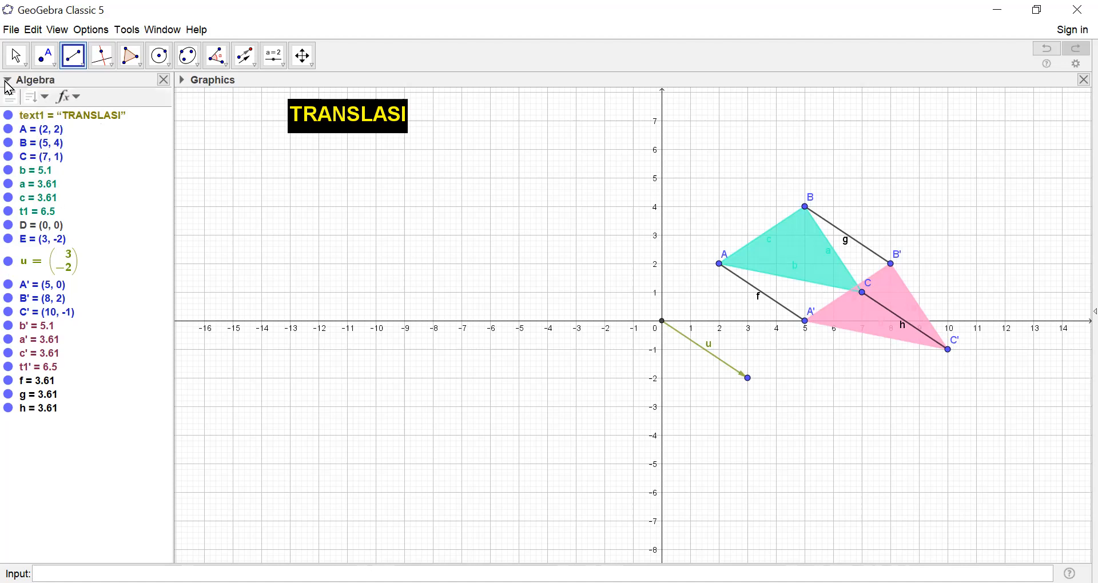
pyautogui.click(31, 103)
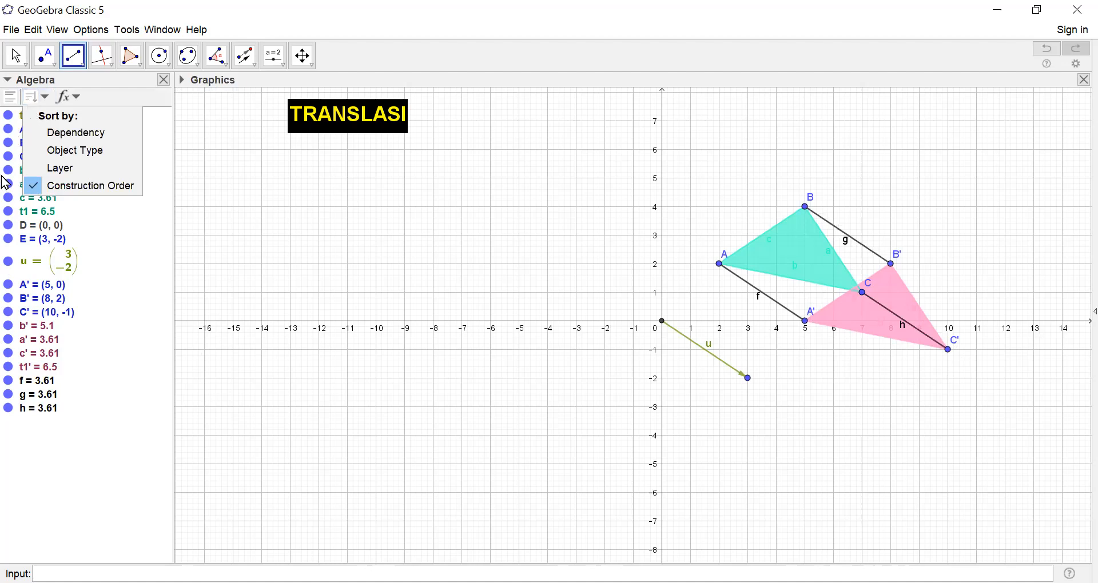
pyautogui.click(73, 156)
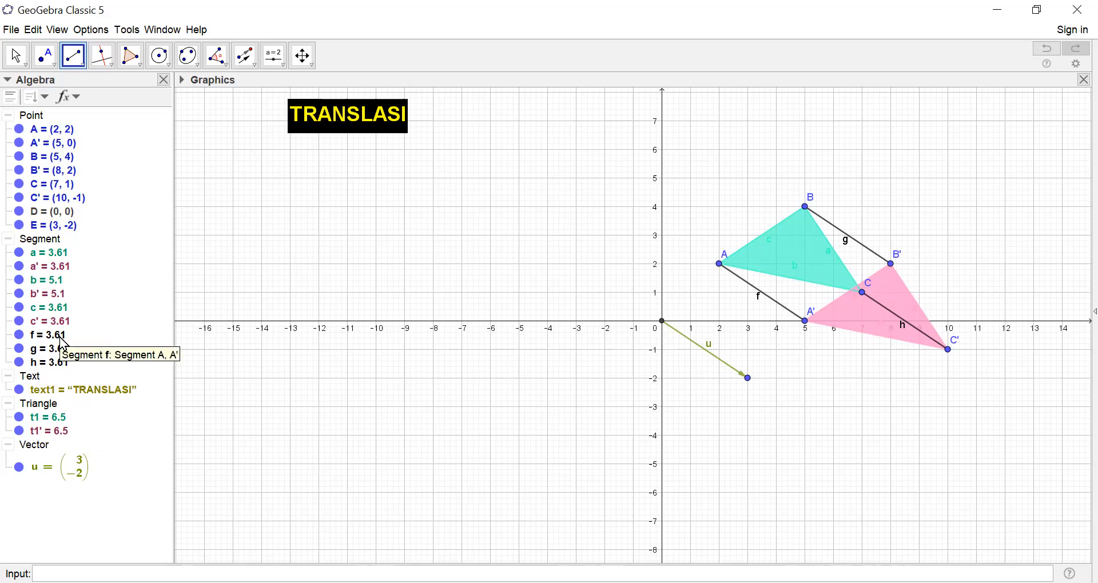
# - Give the connecting segments f, g and h a short-dashed line style and a single-arrow decoration
pyautogui.click(17, 58)
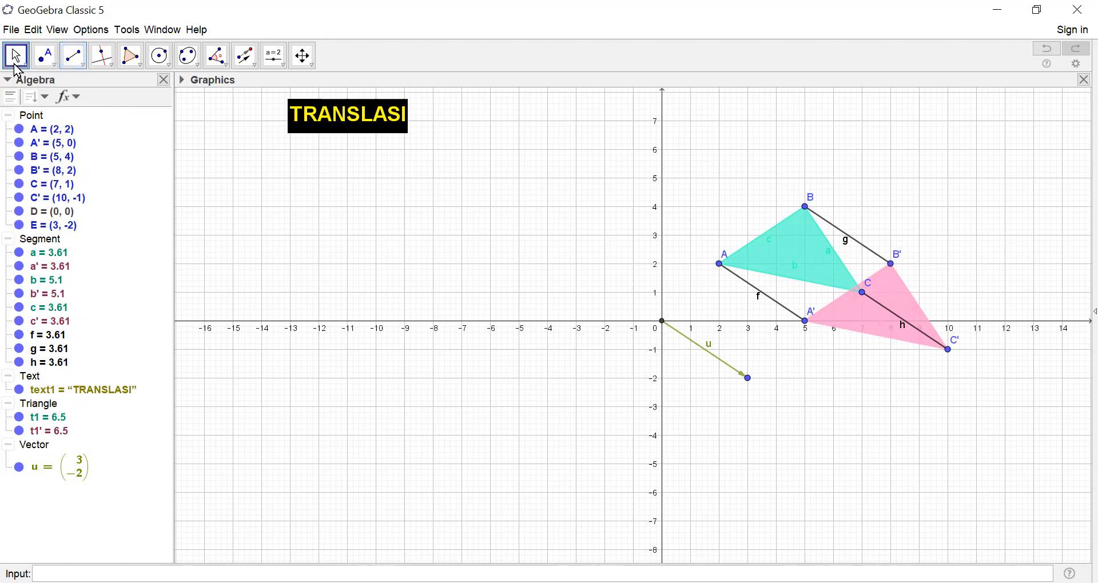
pyautogui.click(60, 338)
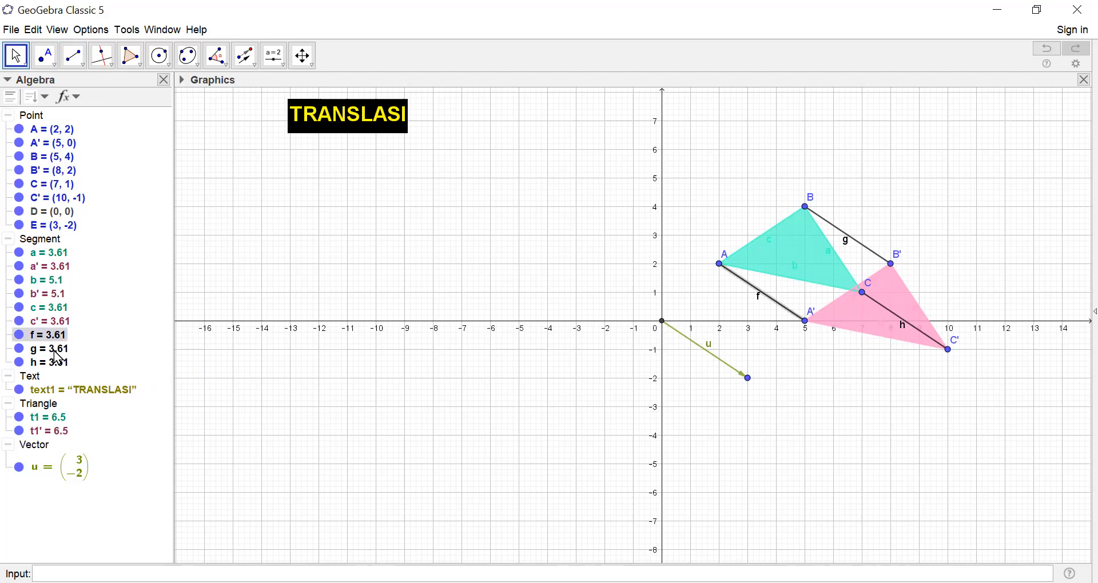
pyautogui.keyDown('ctrl'); pyautogui.click(55, 353); pyautogui.keyUp('ctrl')
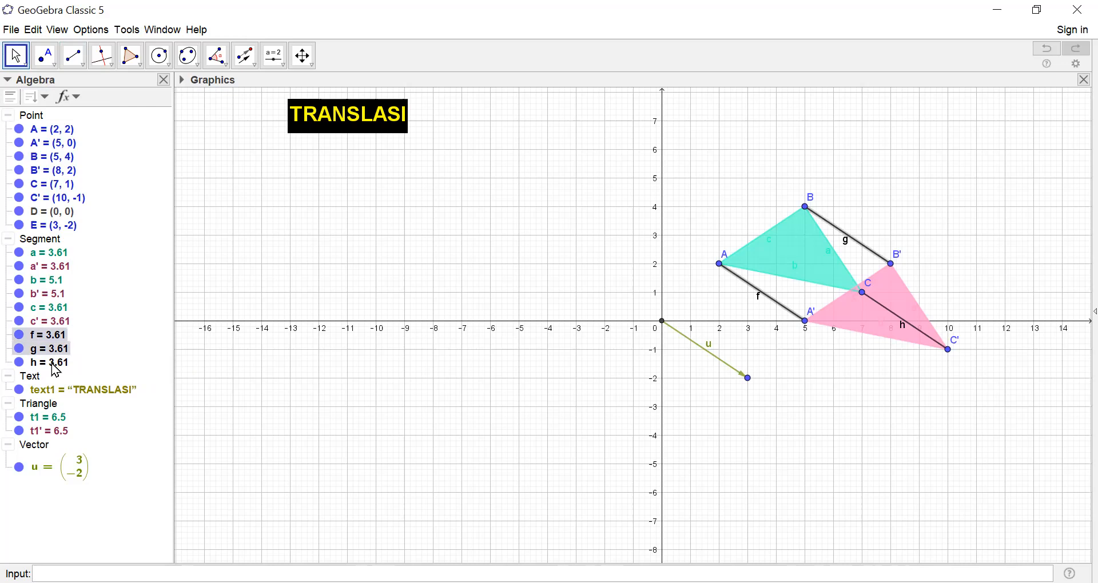
pyautogui.keyDown('ctrl'); pyautogui.click(56, 366); pyautogui.keyUp('ctrl')
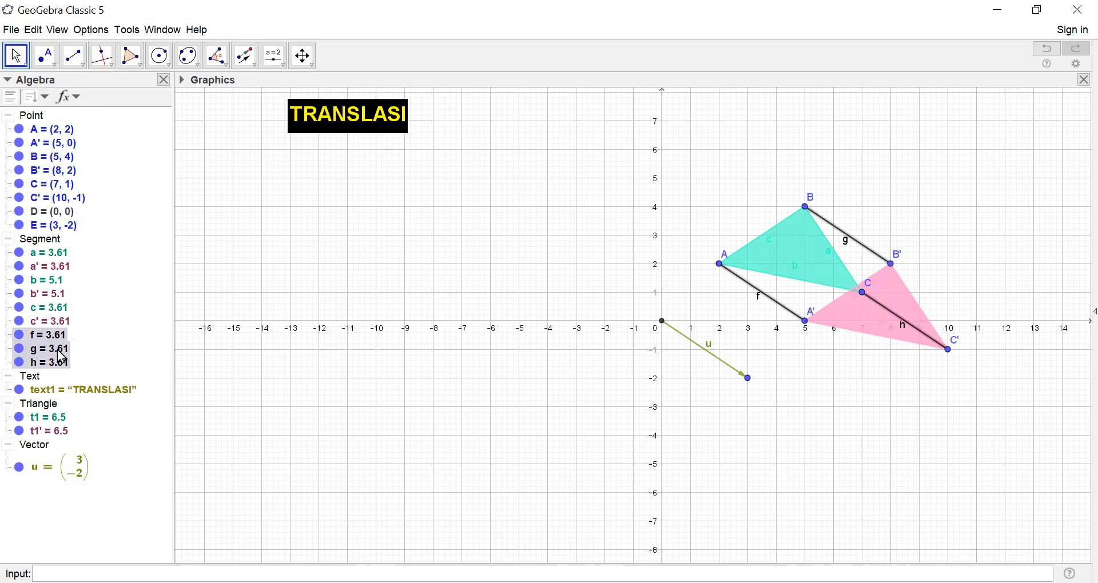
pyautogui.rightClick(56, 353)
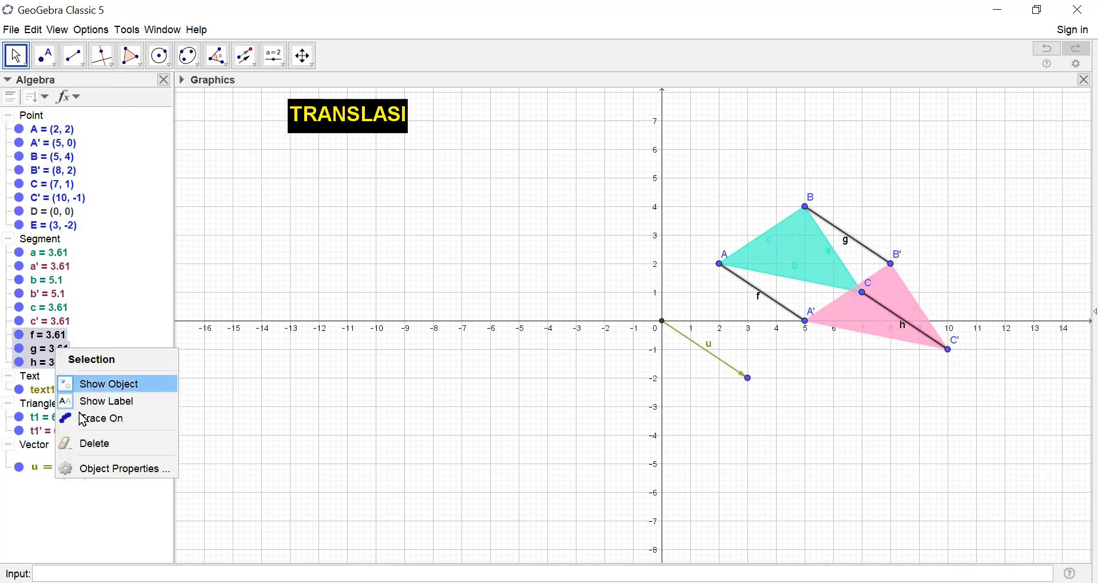
pyautogui.click(105, 469)
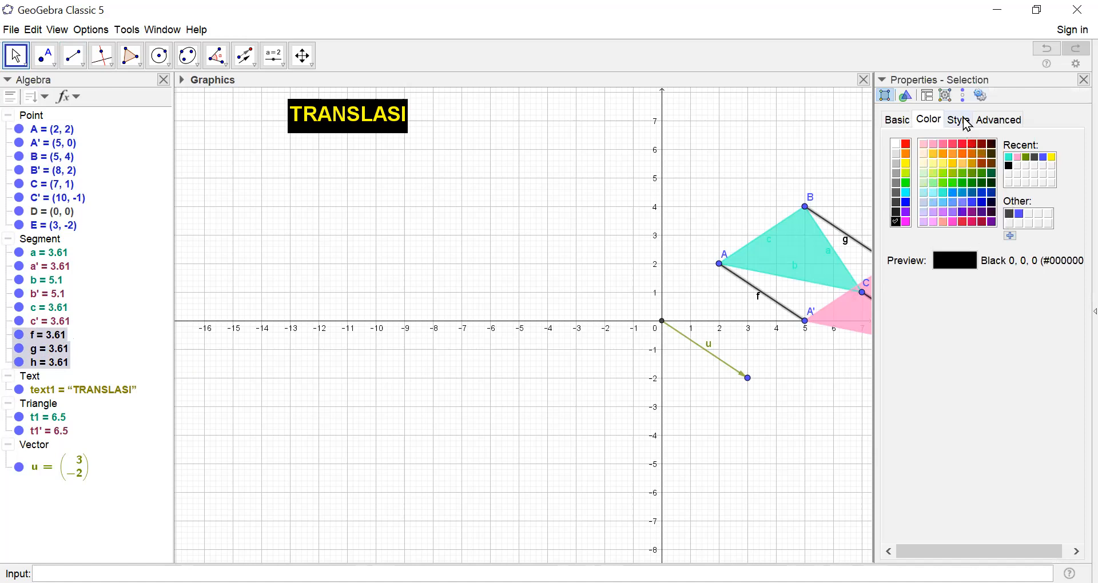
pyautogui.click(967, 123)
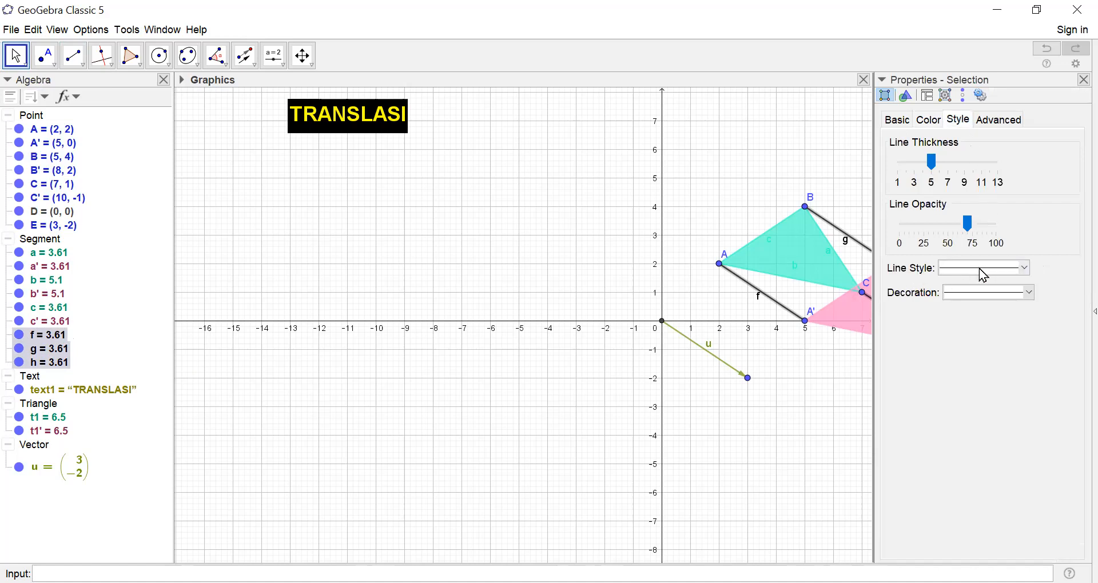
pyautogui.click(1029, 273)
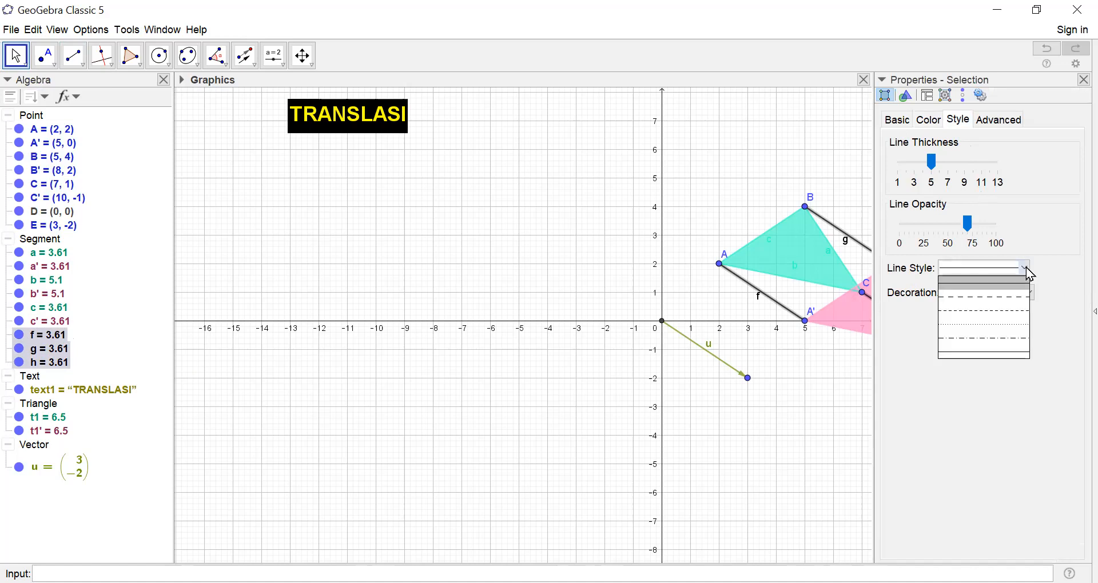
pyautogui.click(1022, 314)
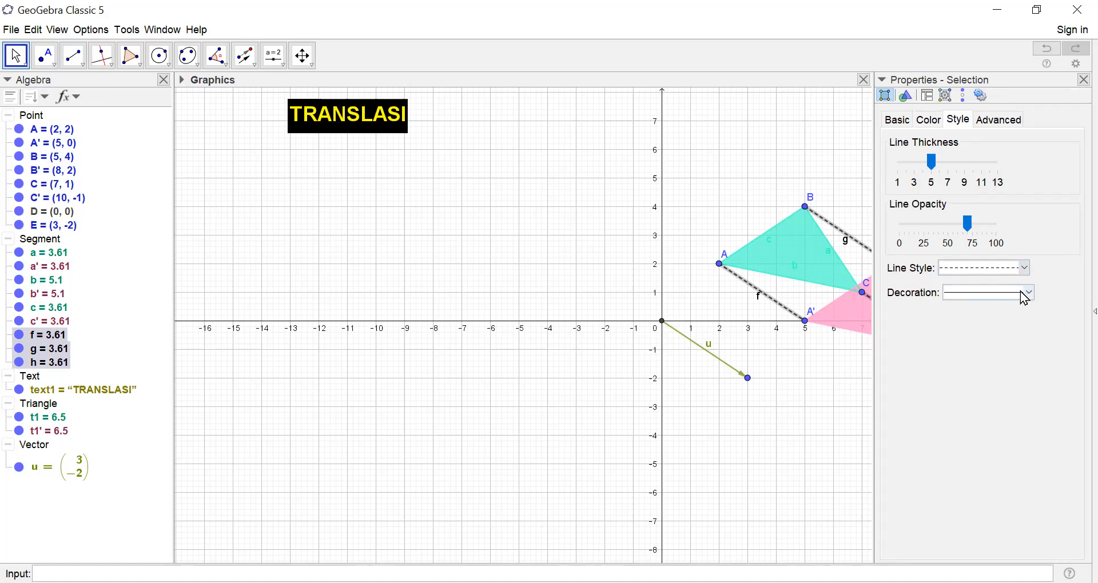
pyautogui.click(1025, 295)
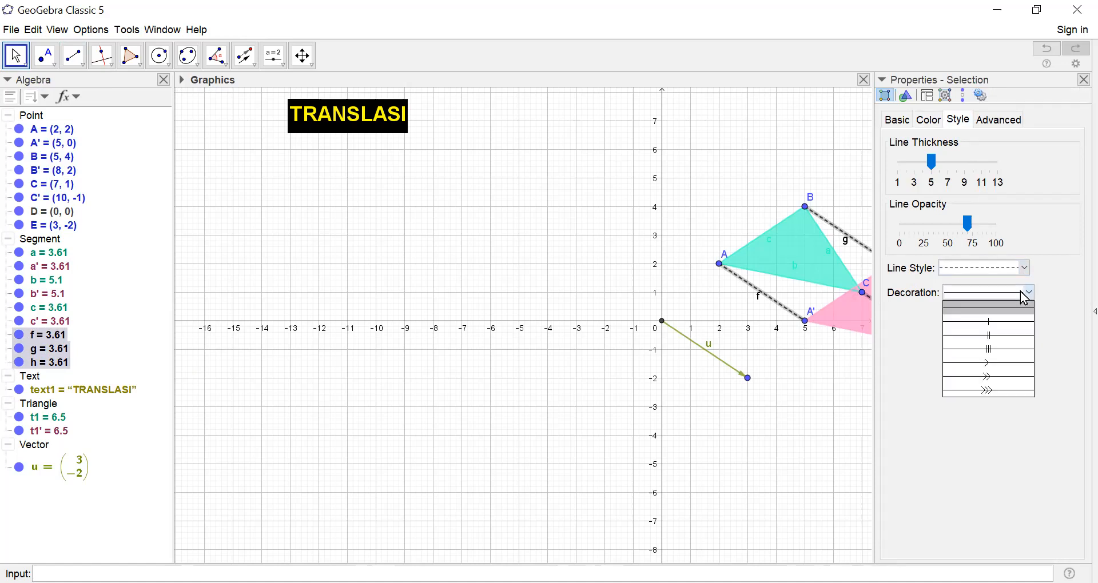
pyautogui.click(1014, 371)
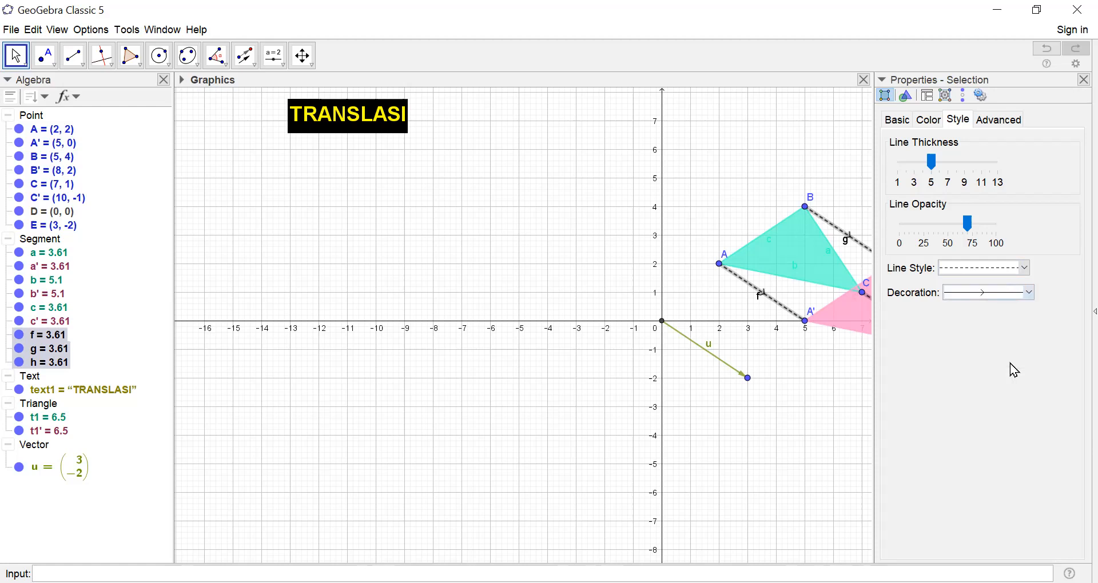
# - Color the connecting segments f, g and h red (255, 0, 0), and close their properties
pyautogui.click(931, 122)
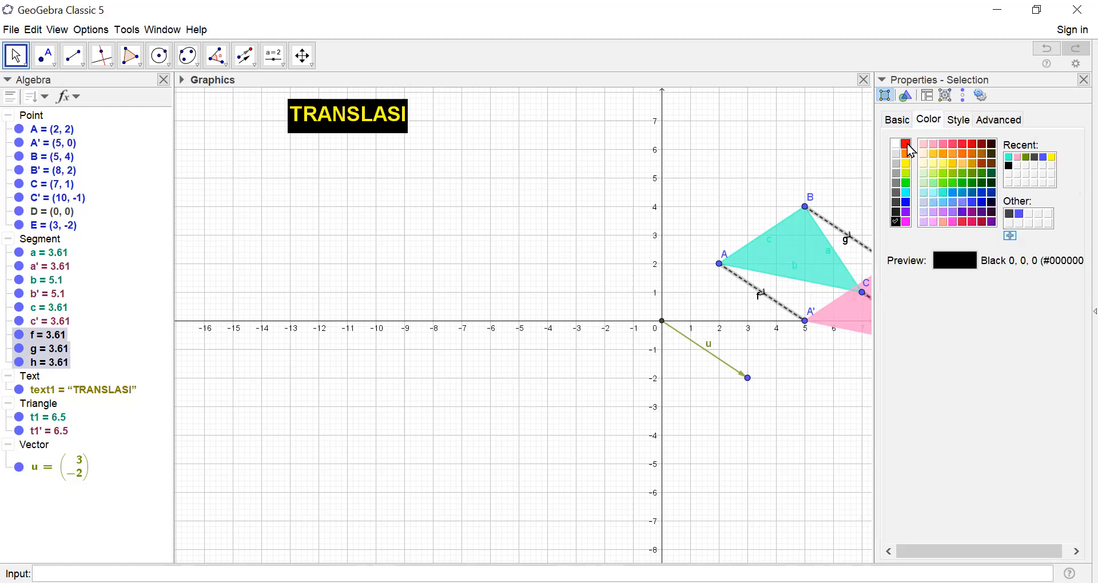
pyautogui.click(907, 143)
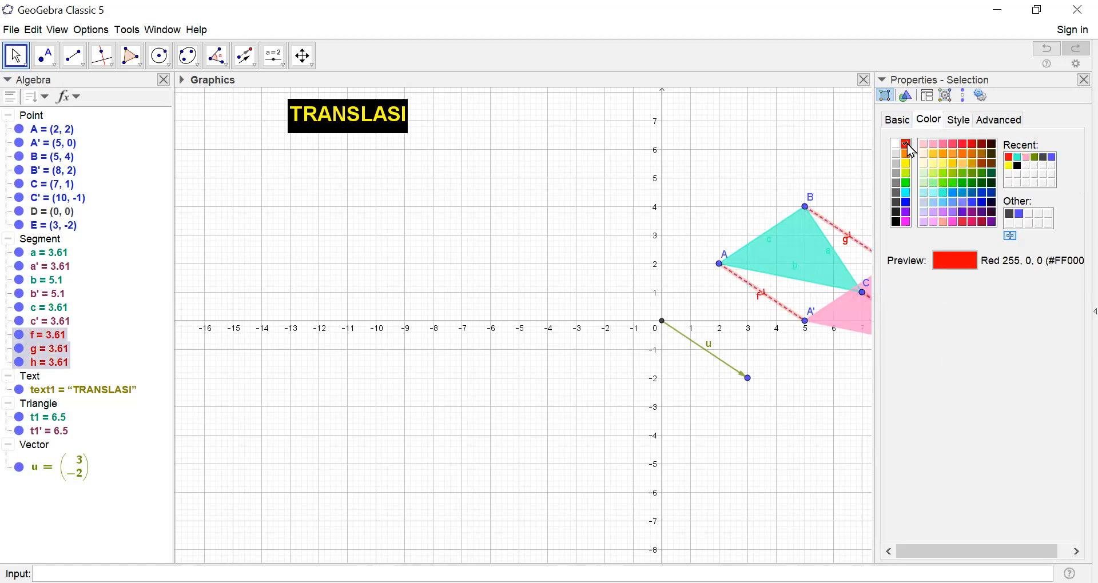
pyautogui.click(1085, 81)
pyautogui.click(977, 310)
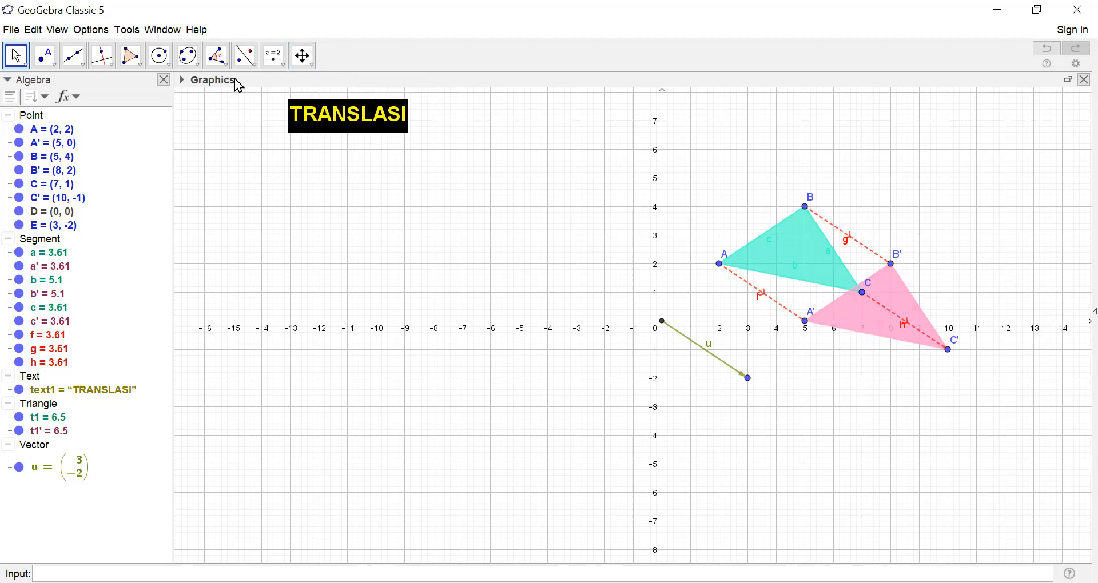
# - Start a LaTeX-formatted text in the empty area below the TRANSLASI title, beginning with "Segitiga"
pyautogui.click(273, 64)
pyautogui.click(272, 65)
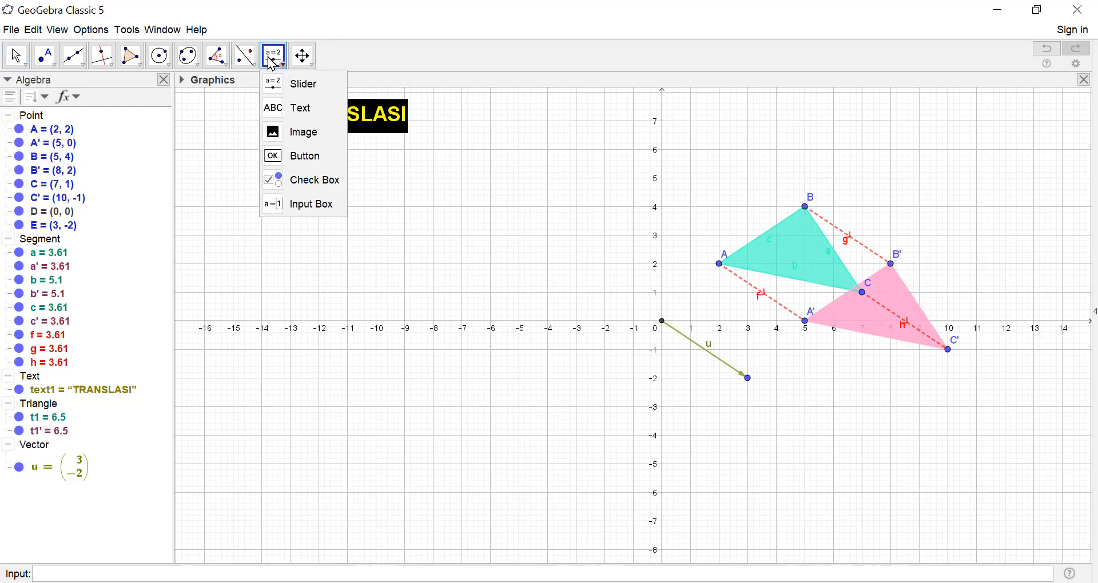
pyautogui.click(290, 119)
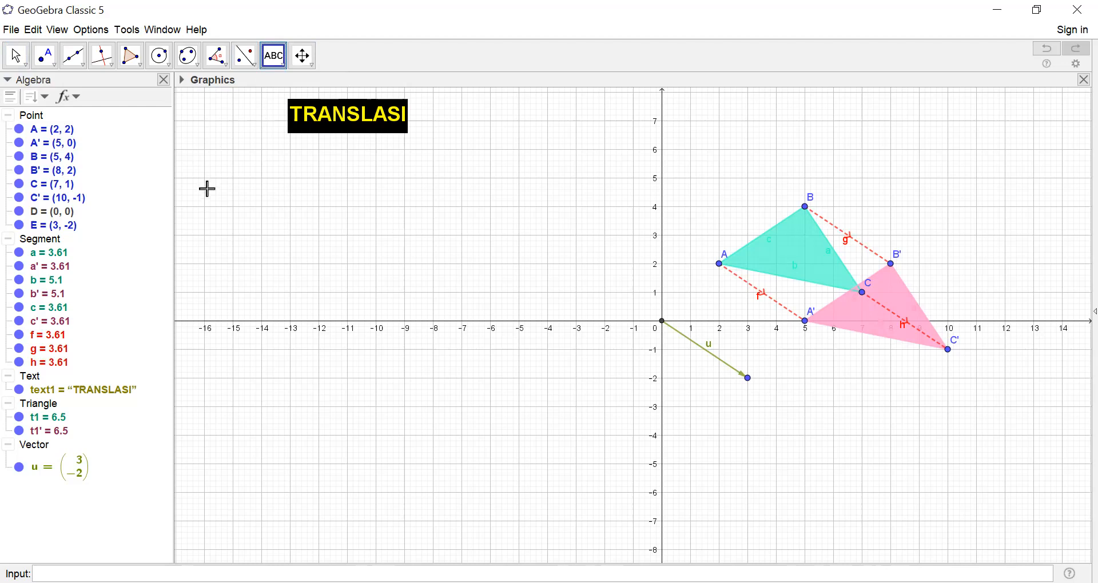
pyautogui.click(286, 241)
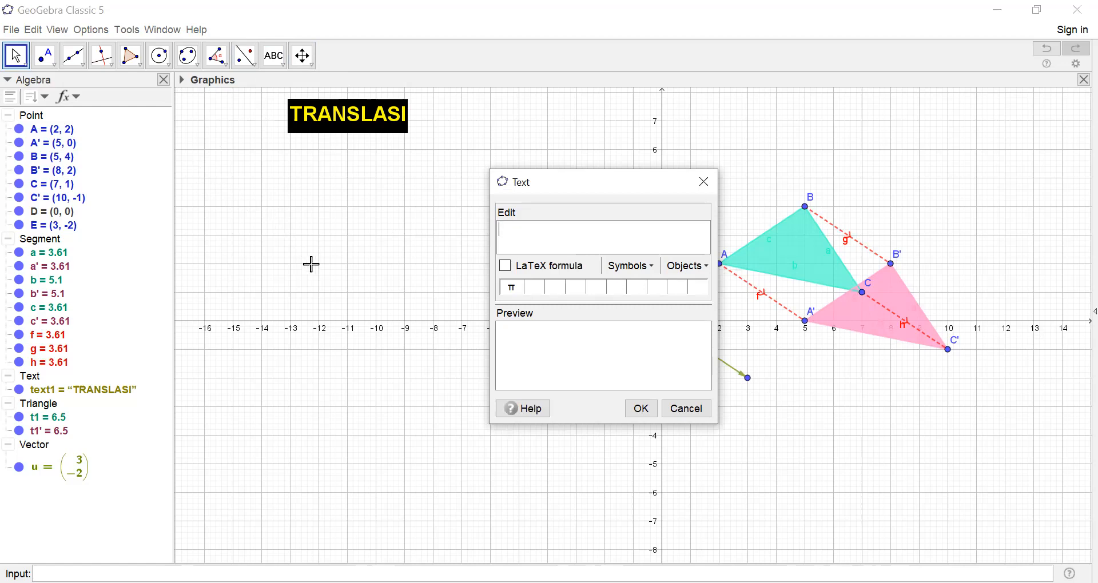
pyautogui.click(505, 269)
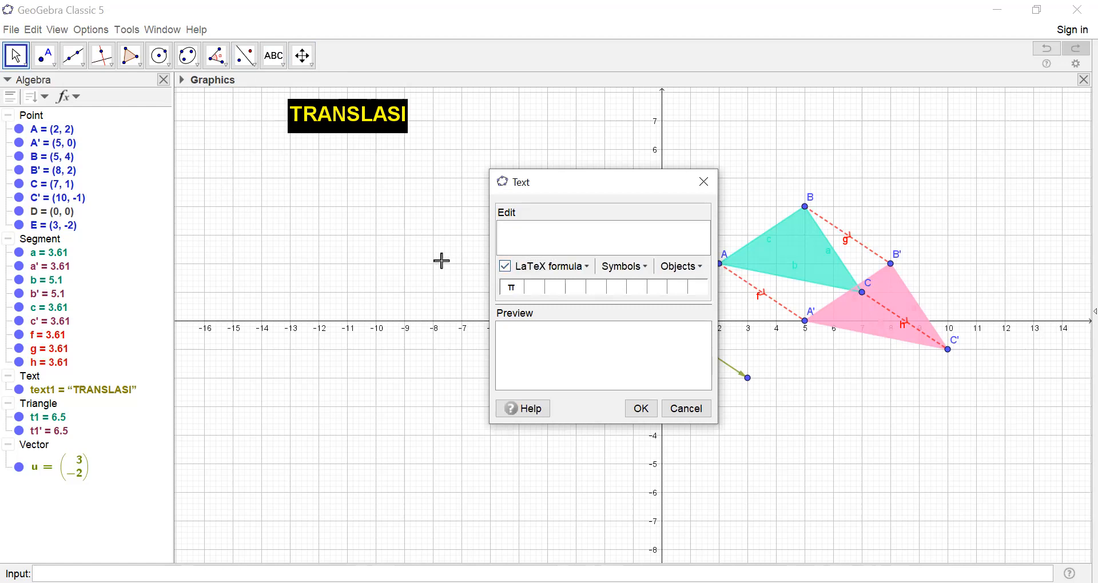
pyautogui.click(503, 233)
pyautogui.write('Segitiga')
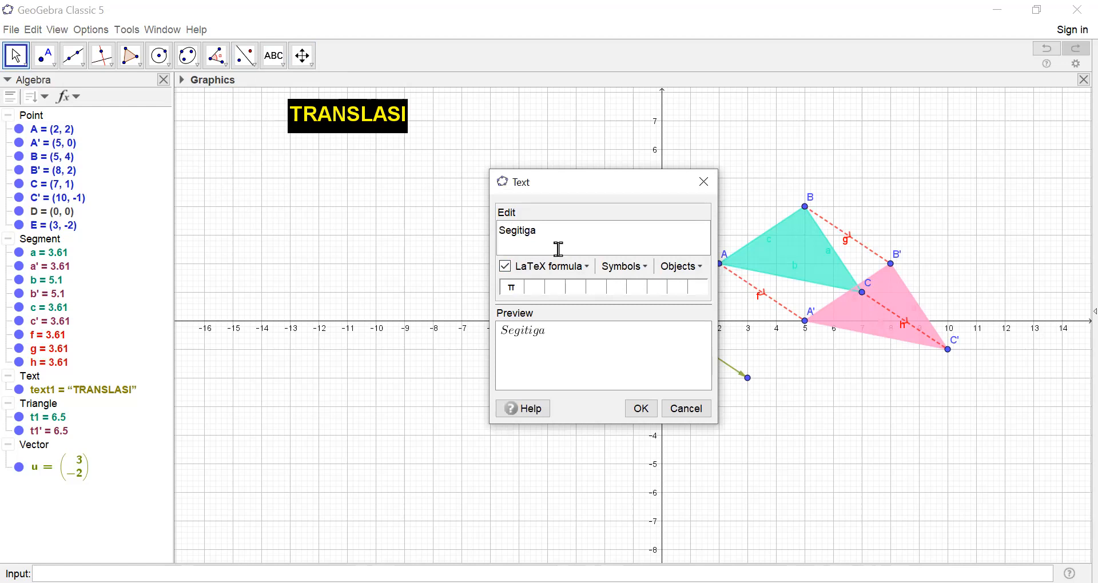
# - Complete the label as "Segitiga ABC" with a LaTeX space between the words, and place it
pyautogui.click(591, 269)
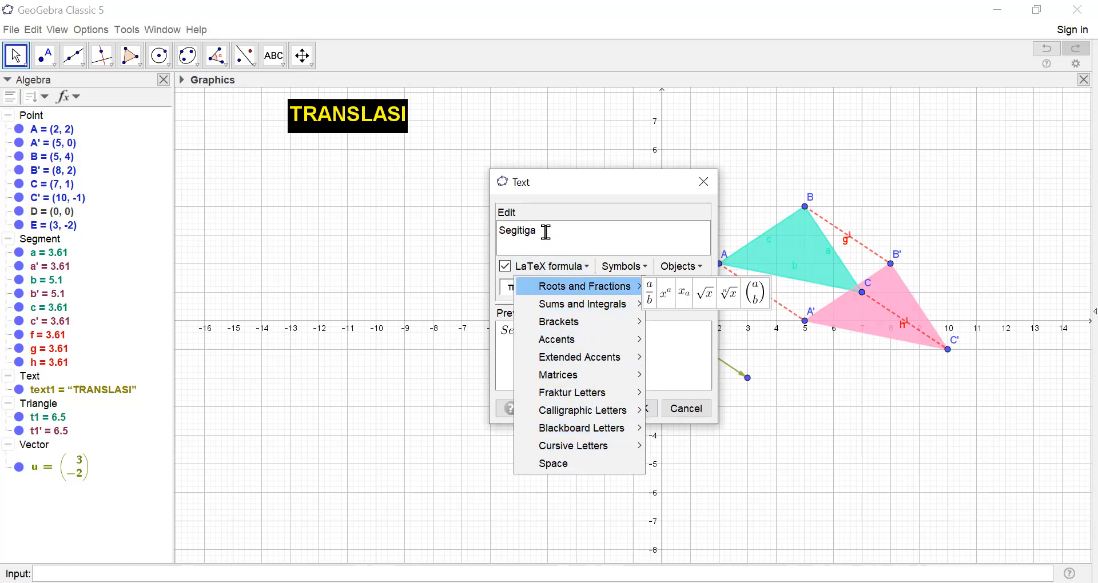
pyautogui.click(589, 271)
pyautogui.click(589, 271)
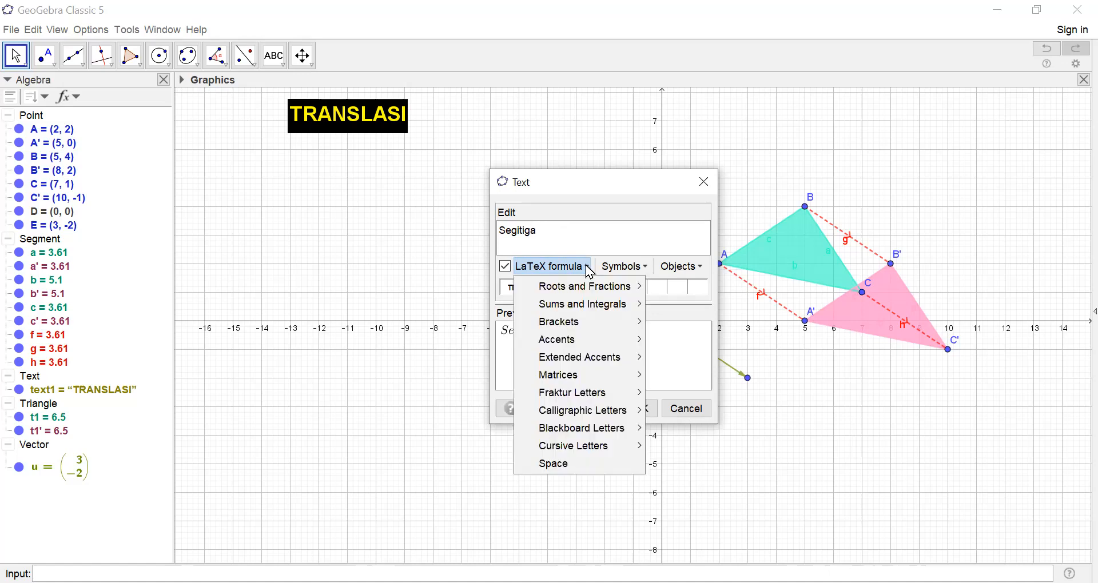
pyautogui.click(557, 465)
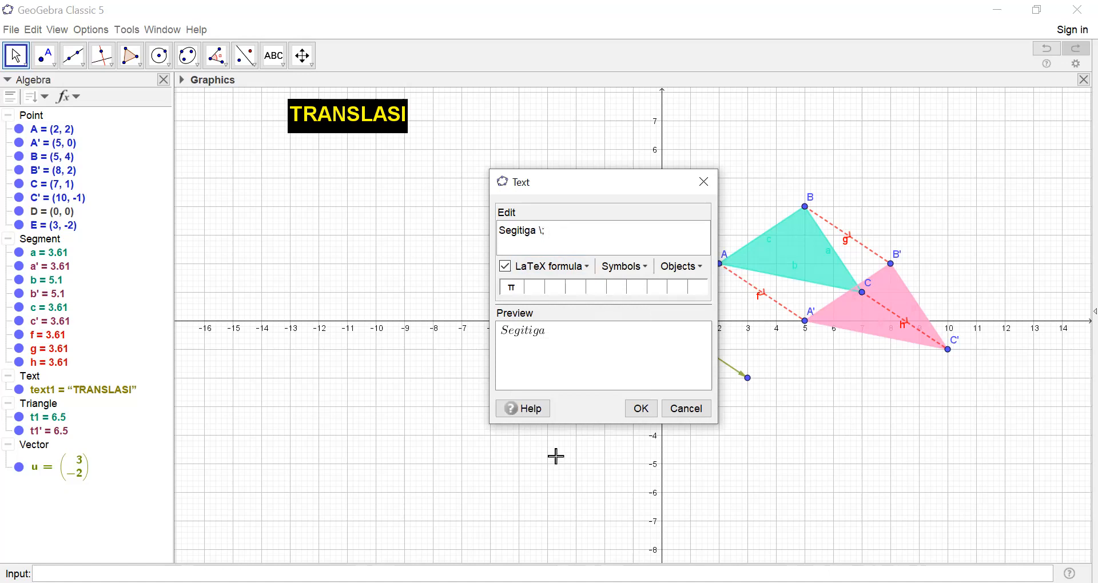
pyautogui.write('ABC')
pyautogui.click(649, 413)
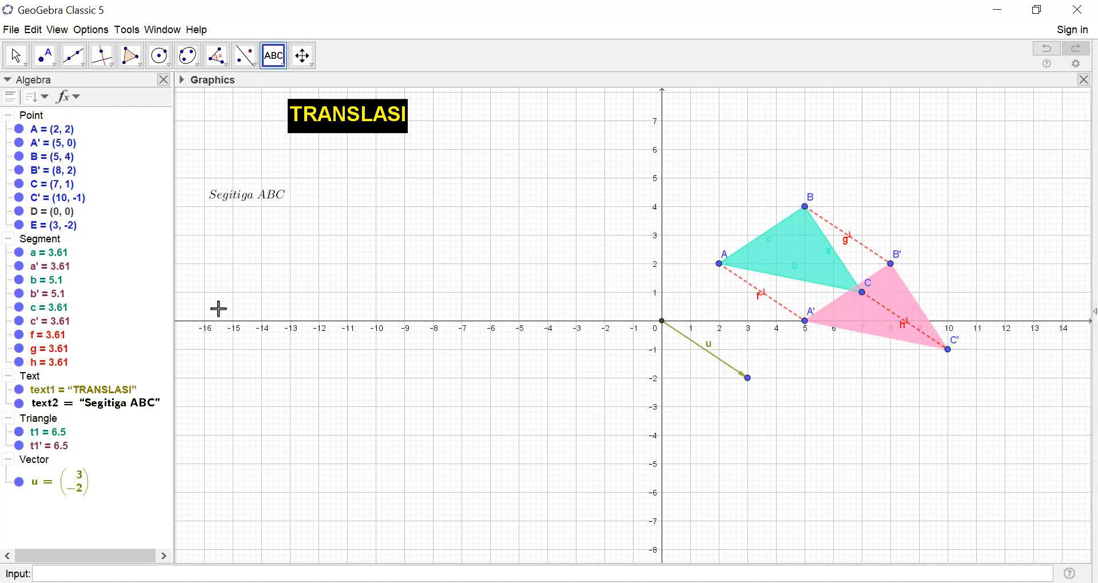
# - Add a LaTeX text "A" followed by the linked coordinates of point A, and align it under the Segitiga ABC label
pyautogui.click(213, 221)
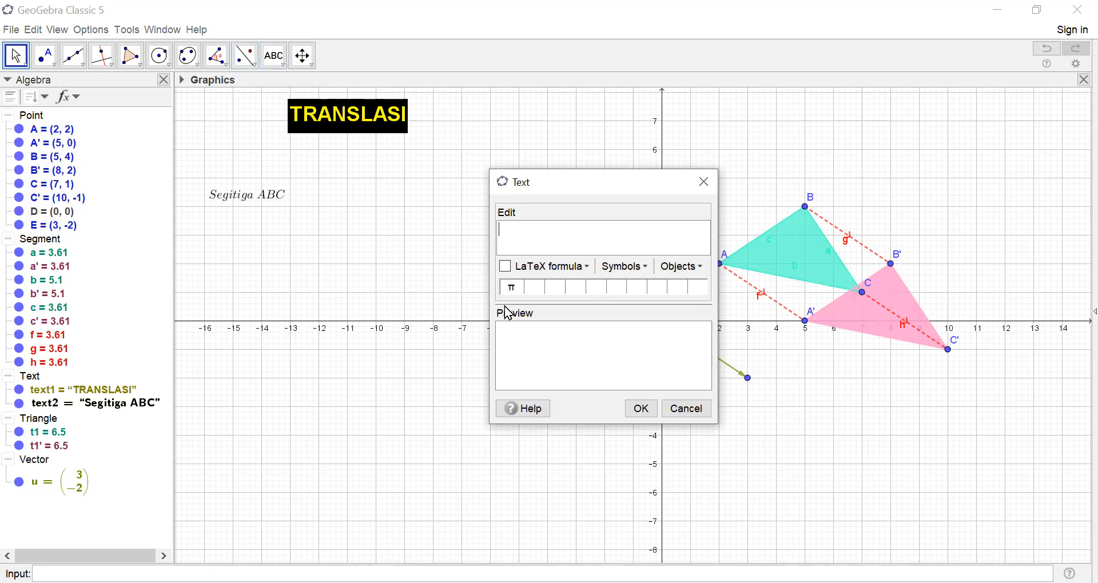
pyautogui.click(505, 269)
pyautogui.moveTo(658, 187); pyautogui.dragTo(545, 263)
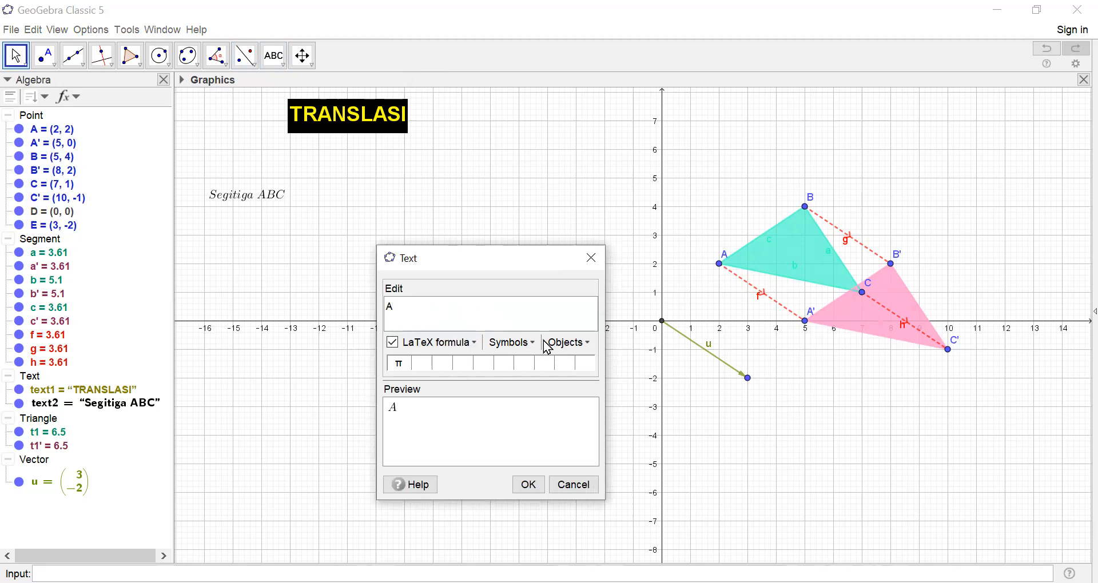
pyautogui.click(591, 344)
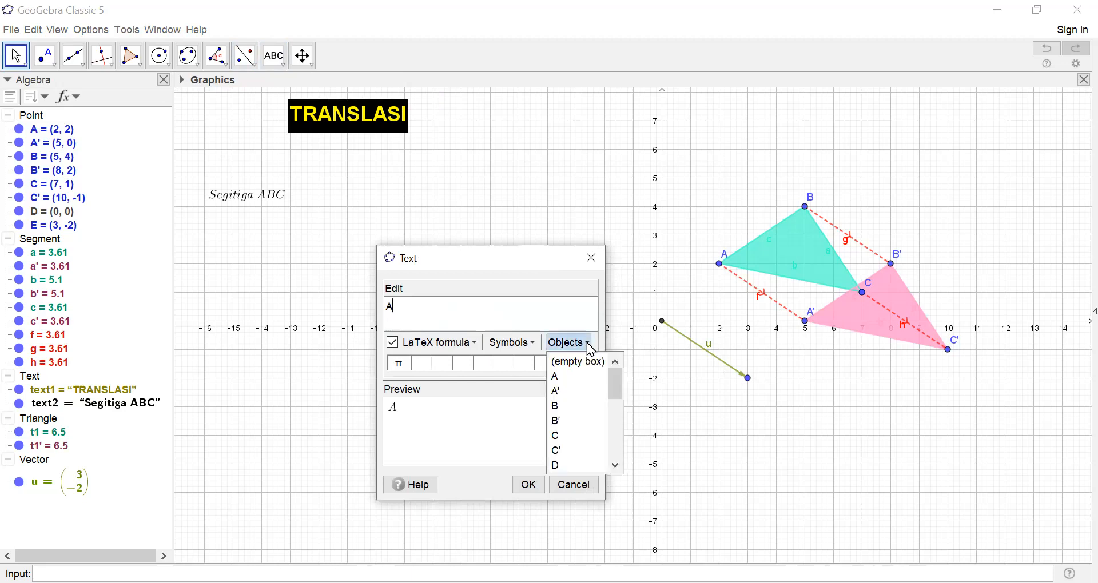
pyautogui.click(569, 377)
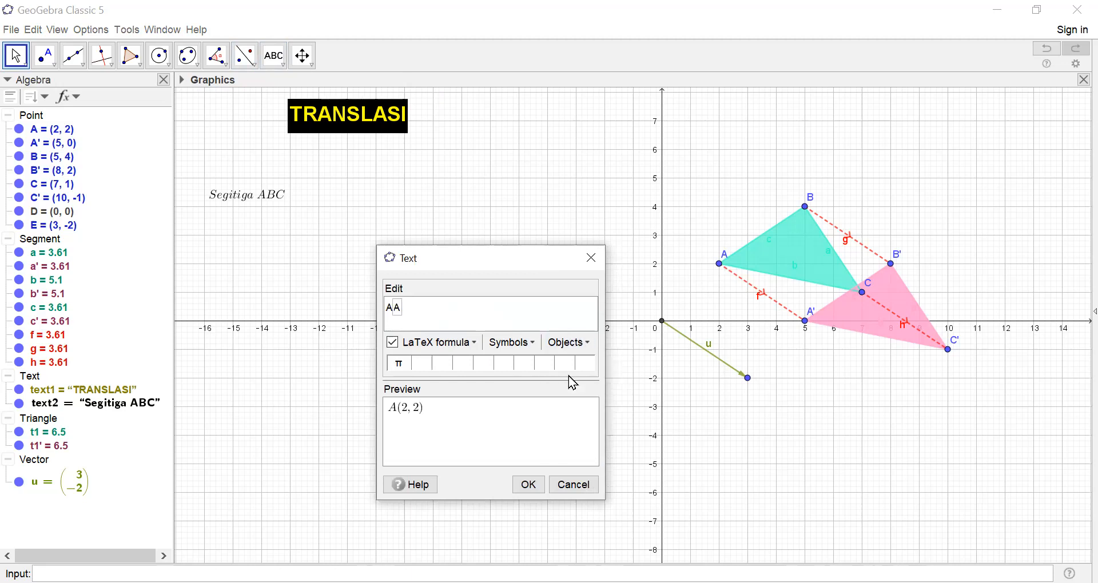
pyautogui.click(527, 488)
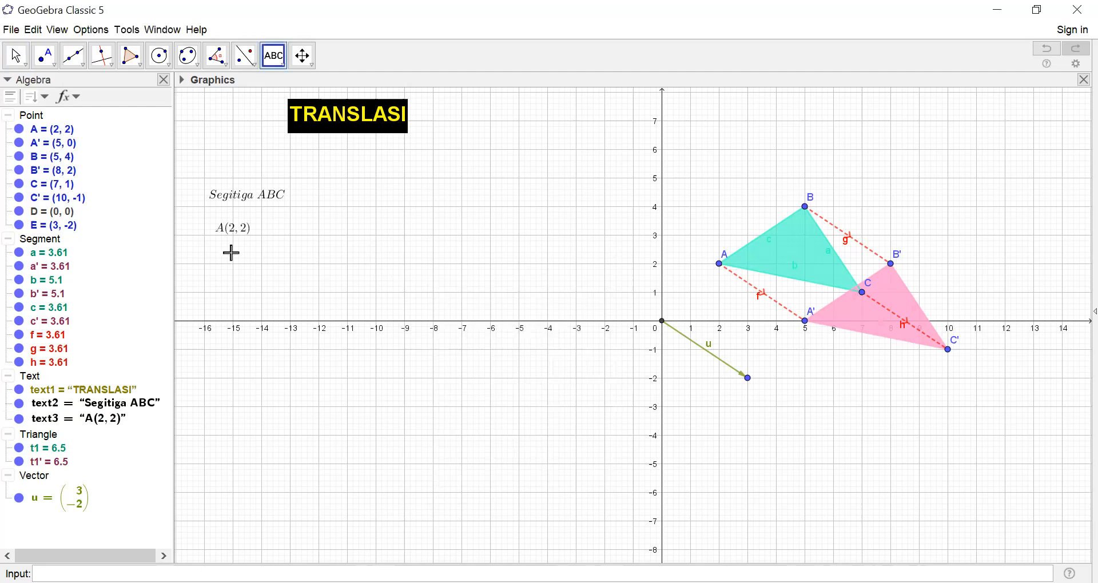
pyautogui.click(229, 224)
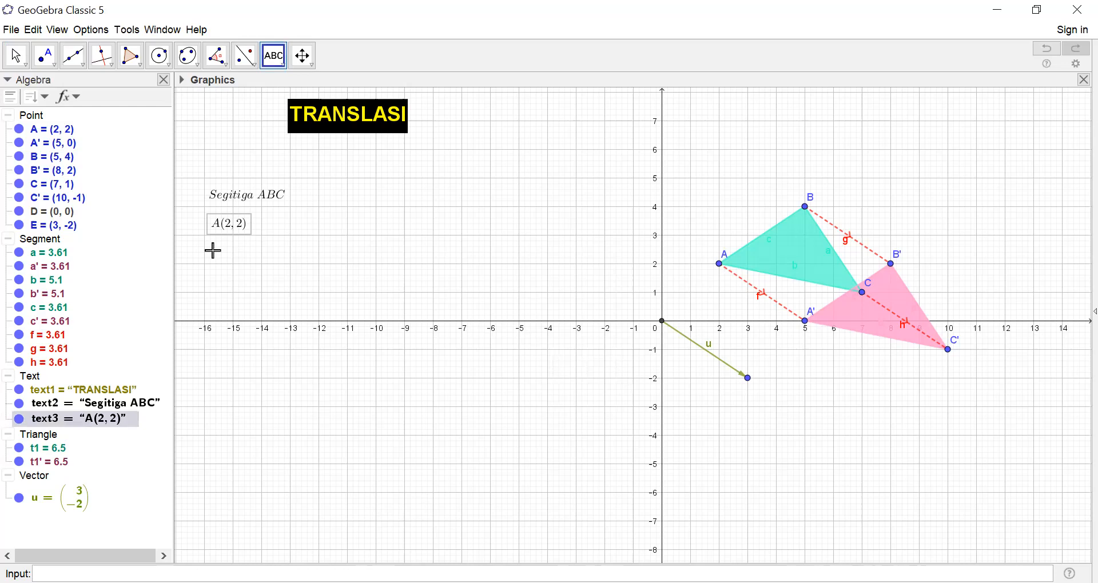
# - Add a LaTeX text "B" followed by the linked coordinates of point B, placed below the text for point A
pyautogui.click(385, 302)
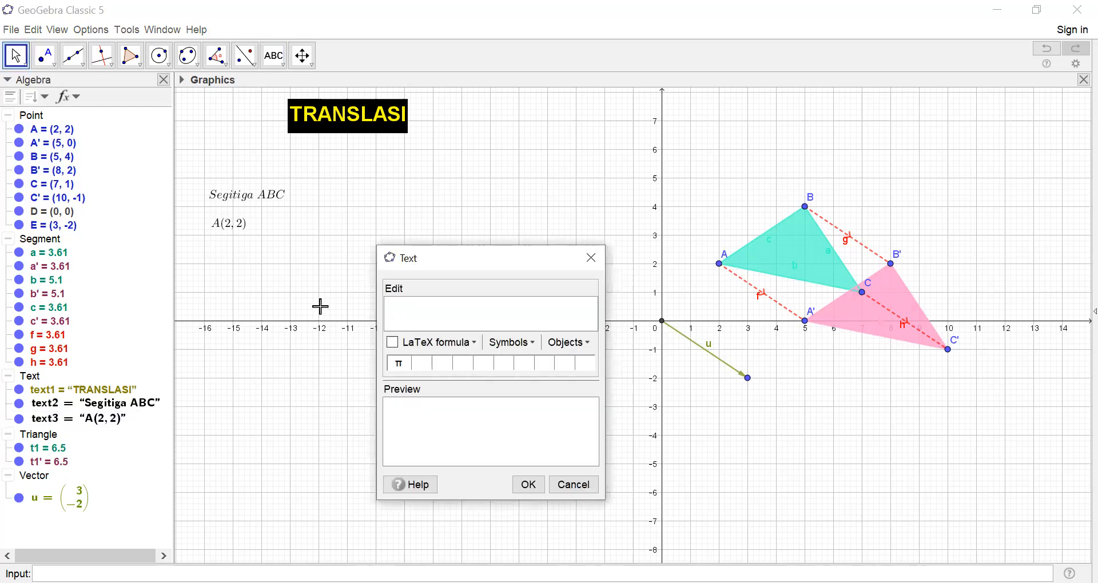
pyautogui.click(394, 344)
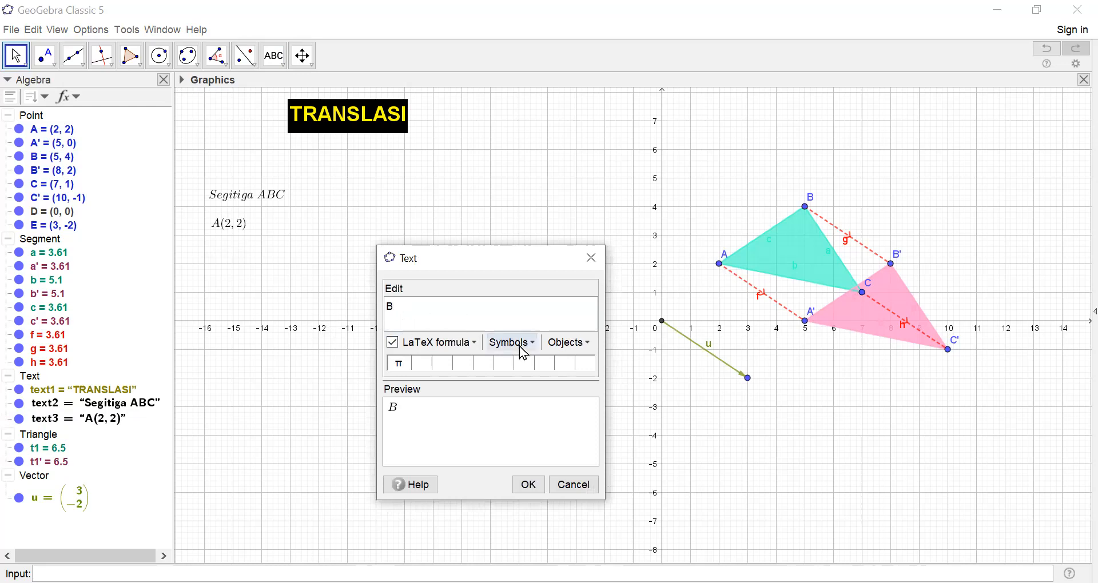
pyautogui.click(586, 344)
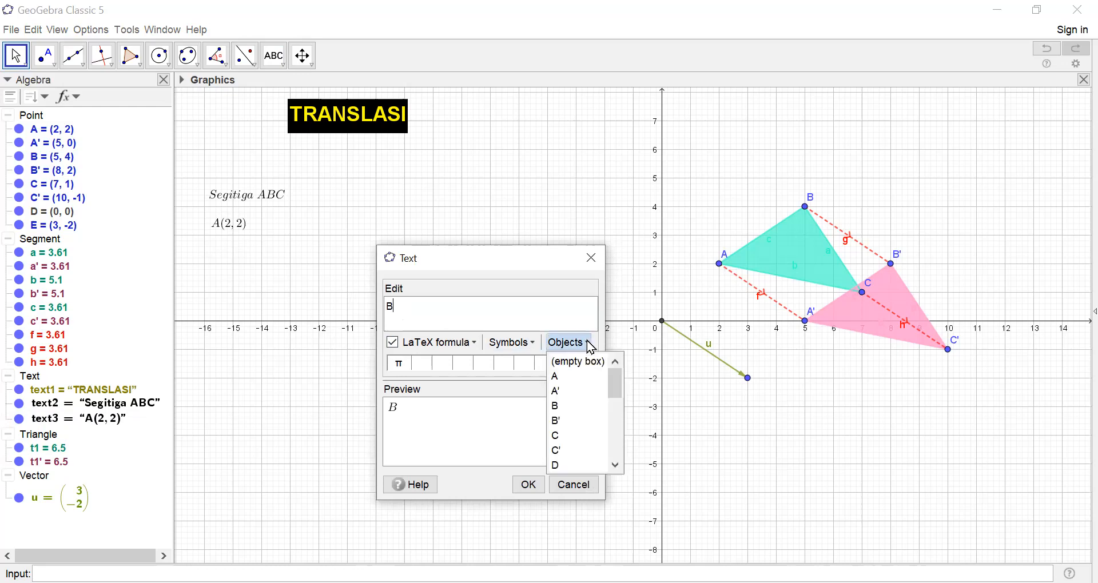
pyautogui.click(558, 406)
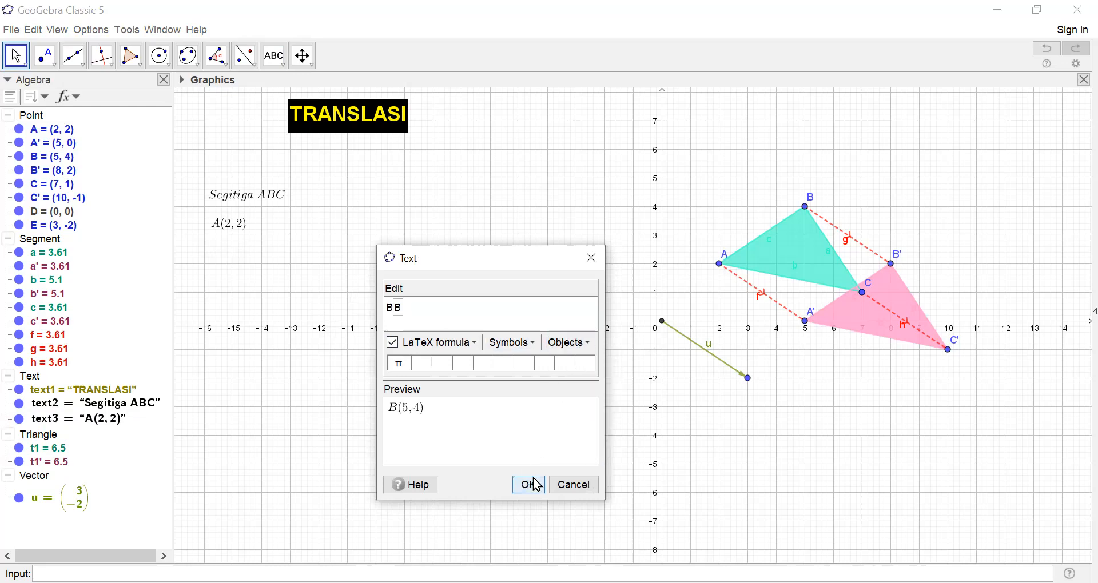
pyautogui.click(531, 485)
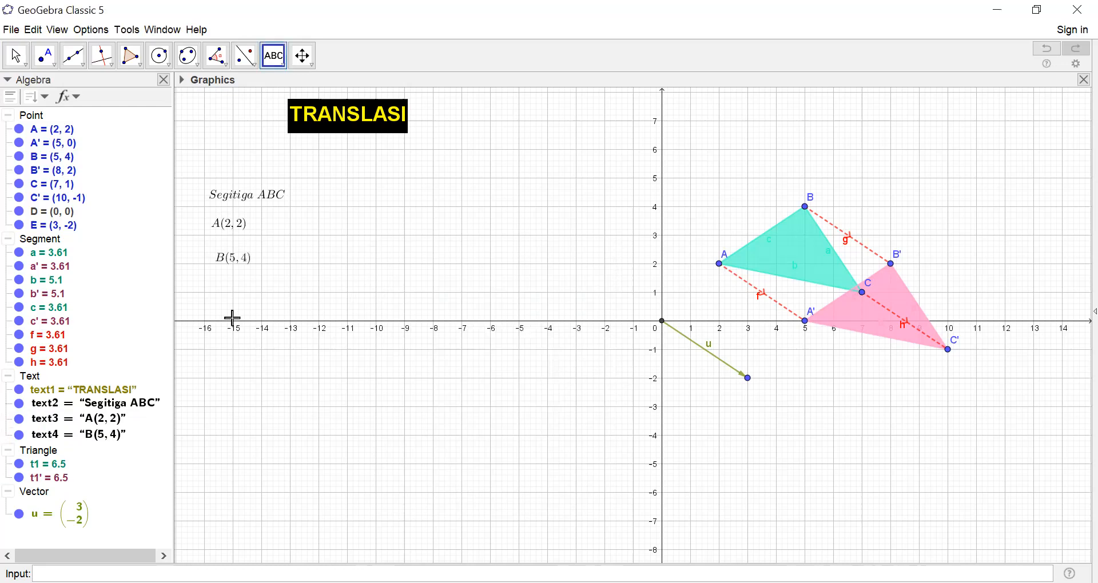
pyautogui.rightClick(217, 285)
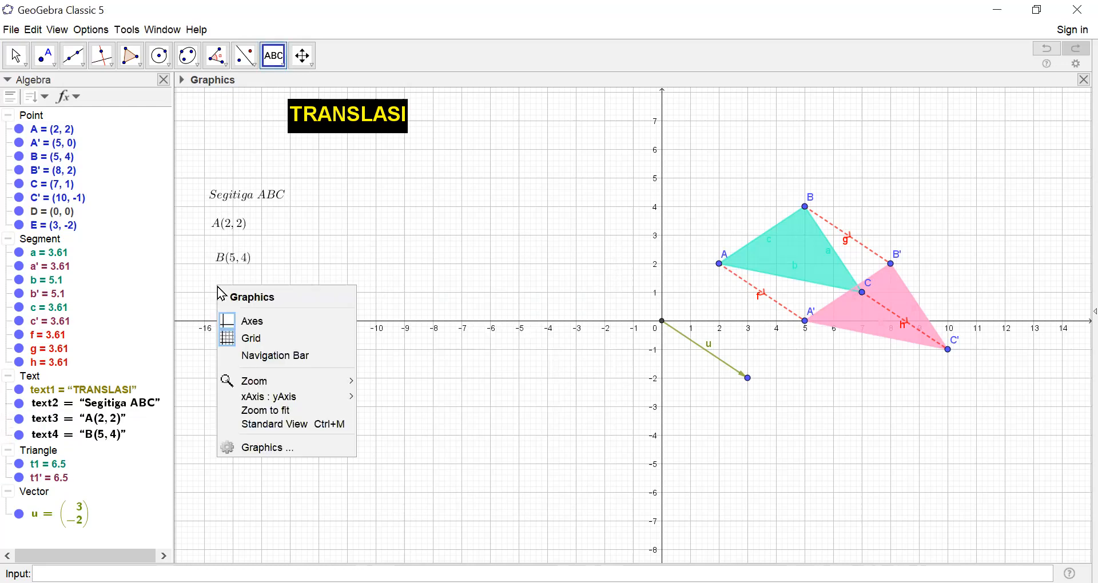
# - Add a LaTeX text "C" followed by the linked coordinates of point C, placed below the text for point B
pyautogui.click(216, 284)
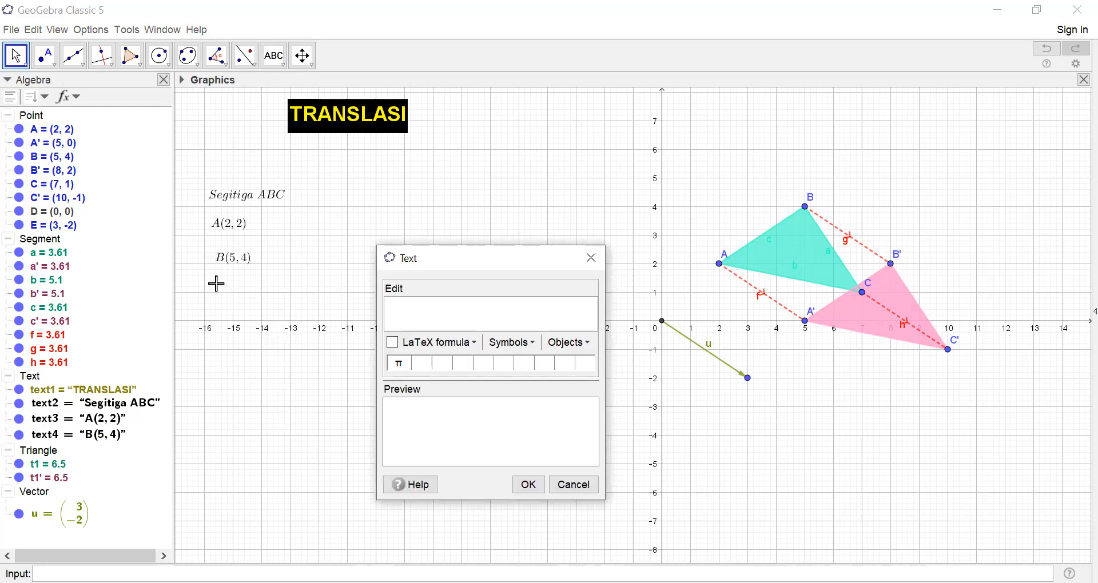
pyautogui.click(393, 343)
pyautogui.click(589, 345)
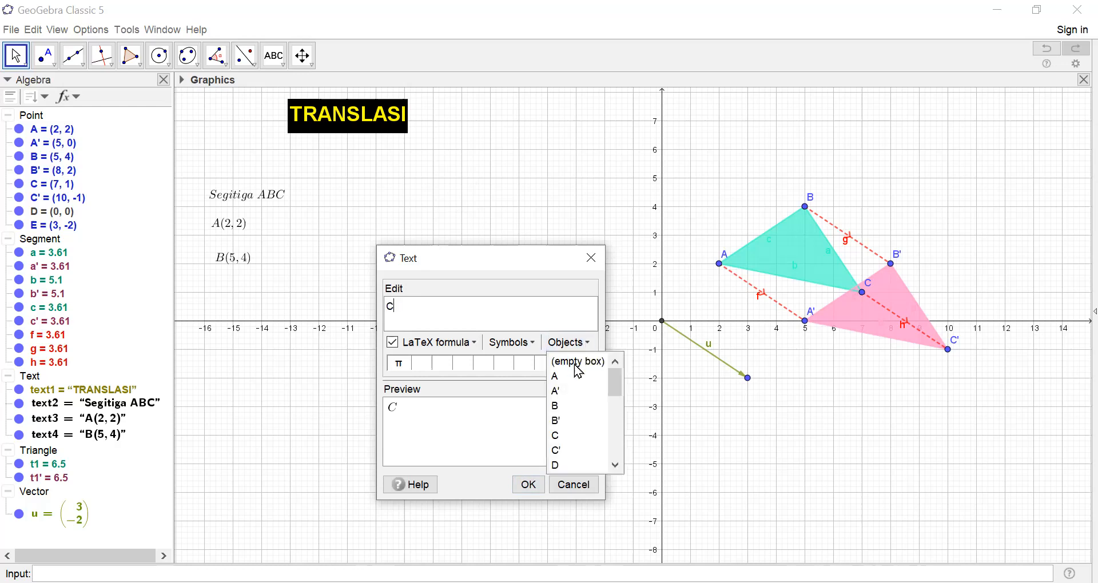
pyautogui.click(556, 436)
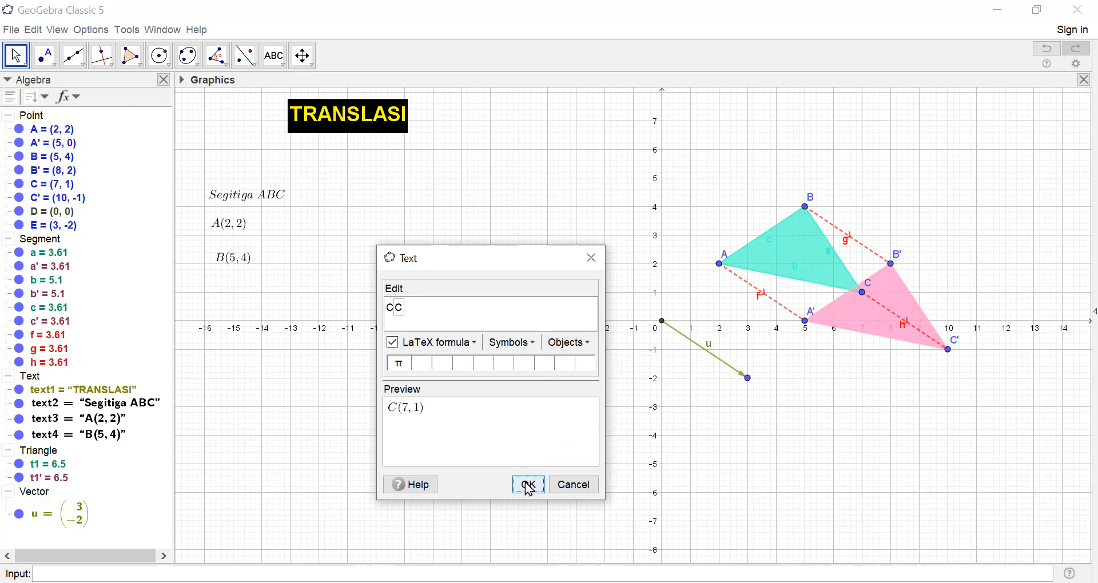
pyautogui.click(529, 485)
pyautogui.moveTo(335, 282); pyautogui.dragTo(234, 284)
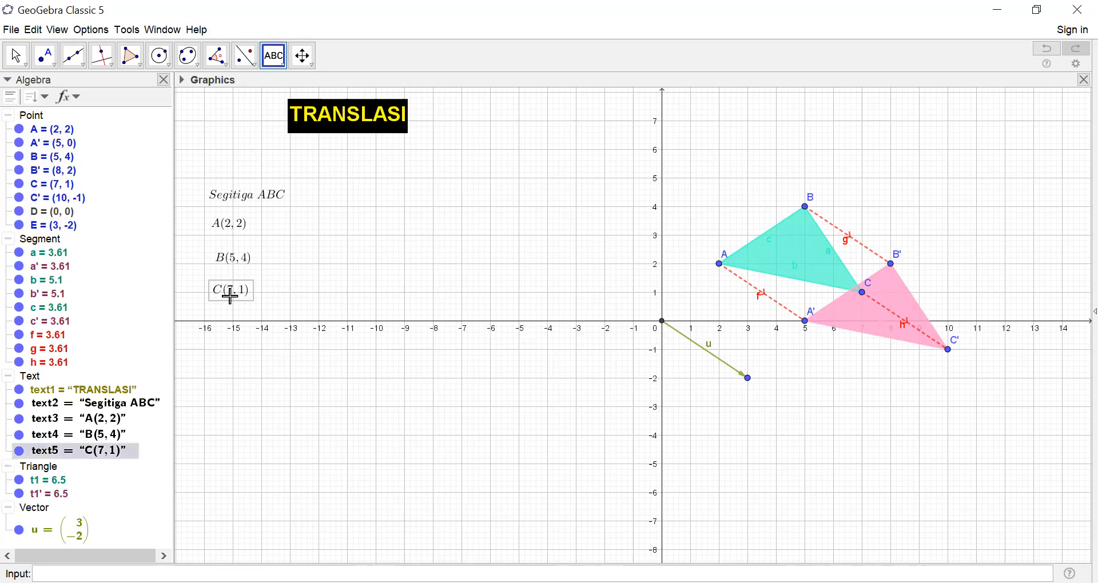
pyautogui.doubleClick(235, 286)
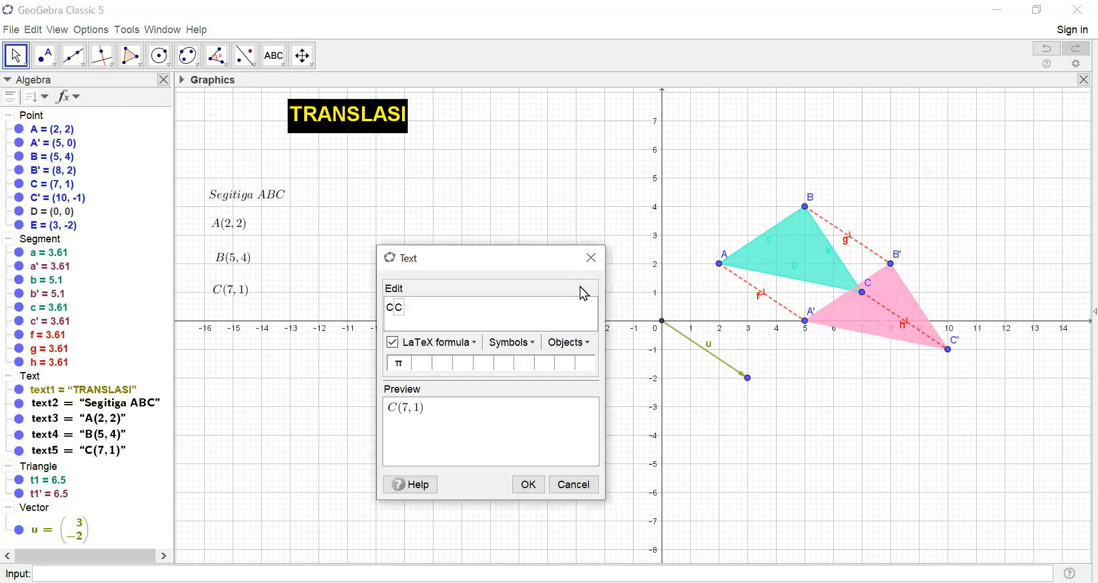
pyautogui.click(593, 257)
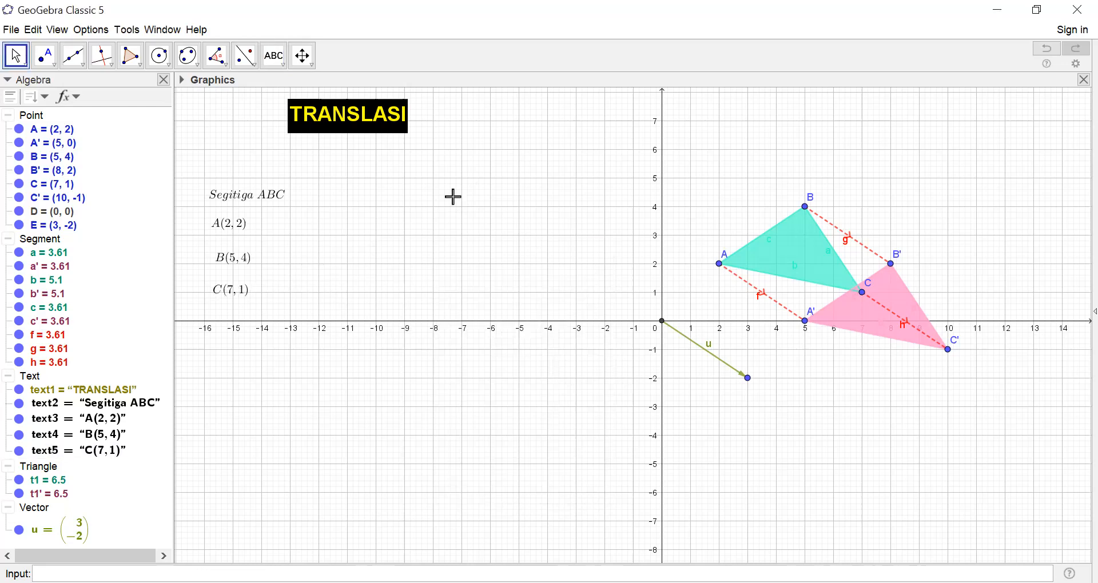
# - Align the coordinate texts for points A, B and C in an evenly spaced column under the Segitiga ABC label
pyautogui.moveTo(233, 264)
pyautogui.mouseDown()
pyautogui.moveTo(231, 253)
pyautogui.moveTo(229, 276)
pyautogui.mouseUp()
pyautogui.click(231, 287)
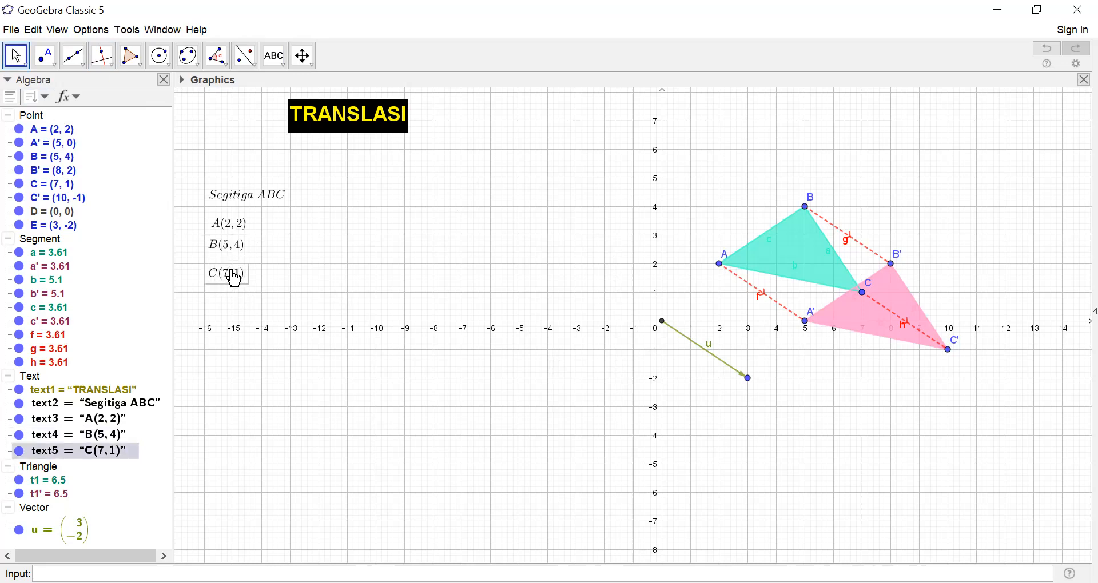
pyautogui.moveTo(232, 229); pyautogui.dragTo(231, 221)
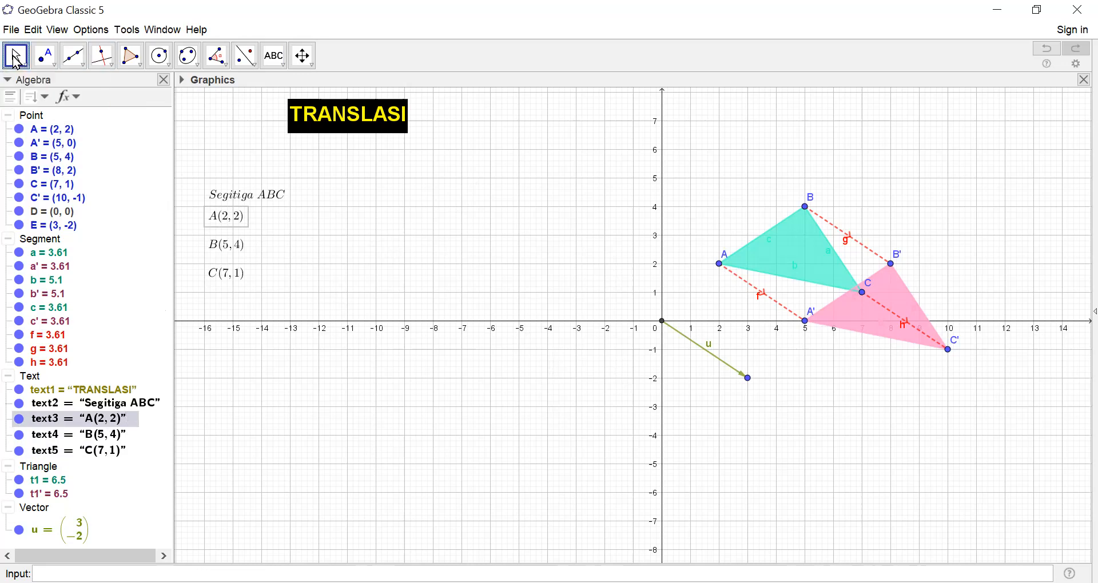
# - Make the Segitiga ABC label and the coordinate texts for A, B and C bold together
pyautogui.click(145, 406)
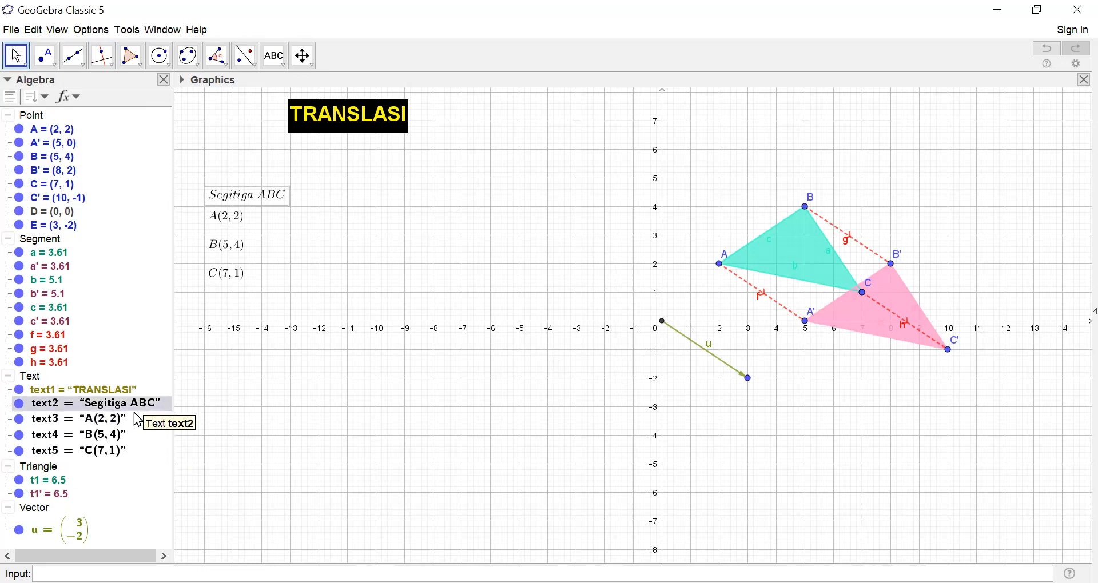
pyautogui.keyDown('ctrl'); pyautogui.click(122, 423); pyautogui.keyUp('ctrl')
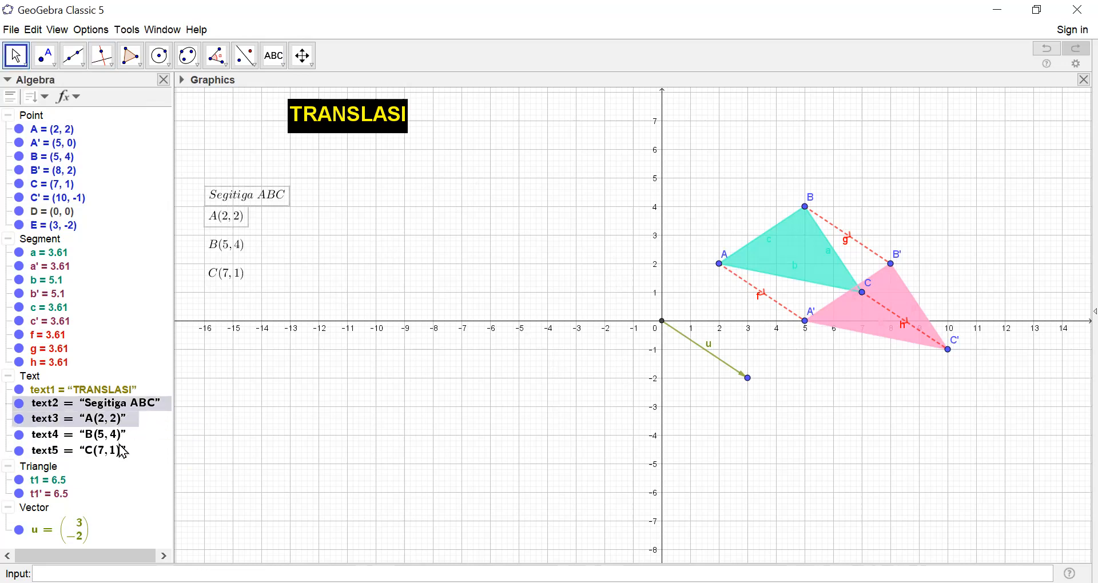
pyautogui.keyDown('ctrl'); pyautogui.click(122, 436); pyautogui.keyUp('ctrl')
pyautogui.keyDown('ctrl'); pyautogui.click(116, 450); pyautogui.keyUp('ctrl')
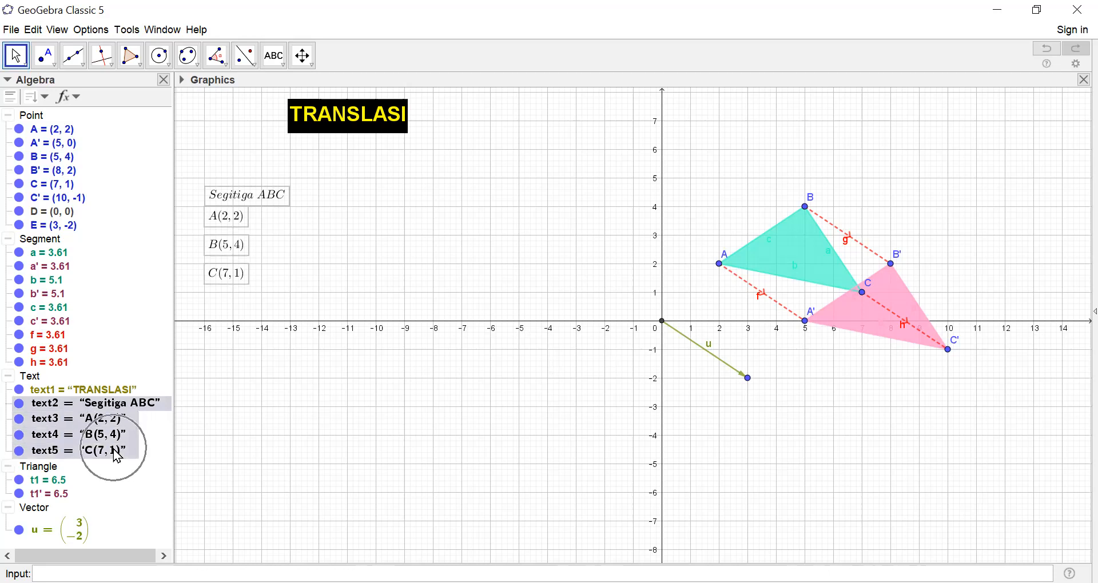
pyautogui.rightClick(118, 456)
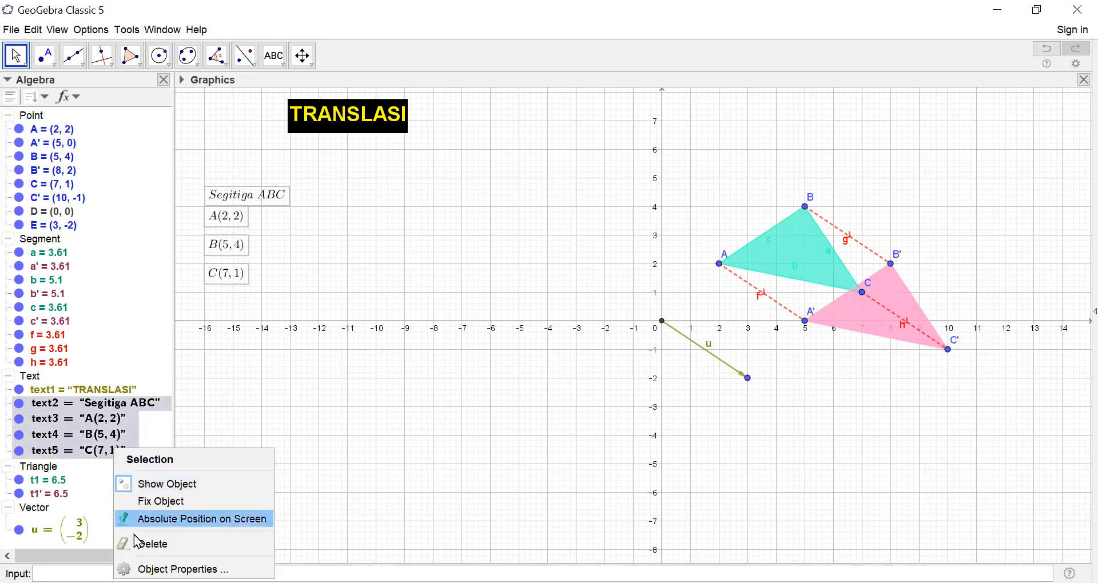
pyautogui.click(146, 568)
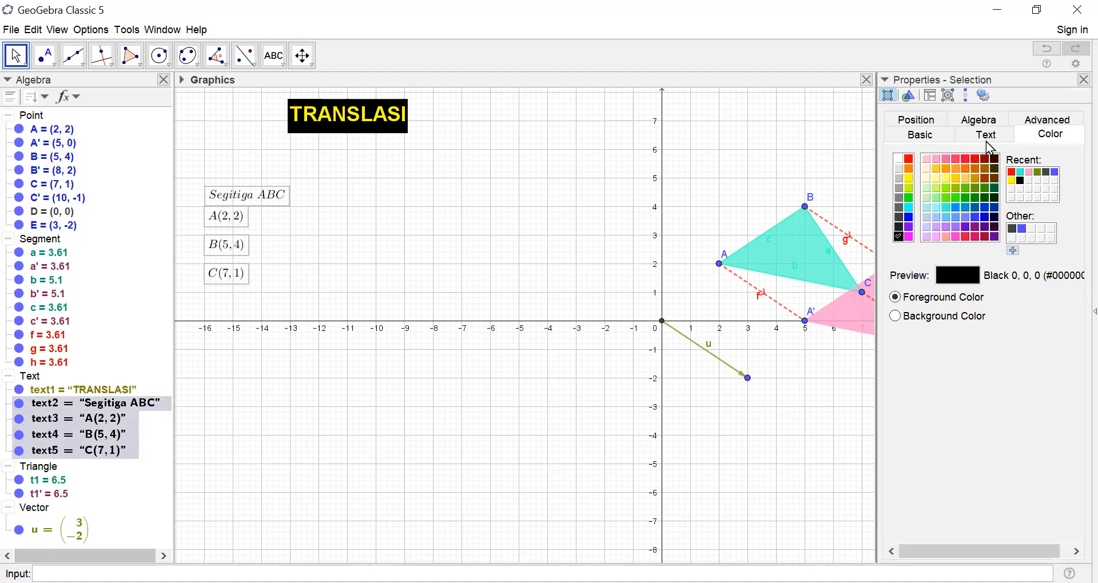
pyautogui.click(994, 138)
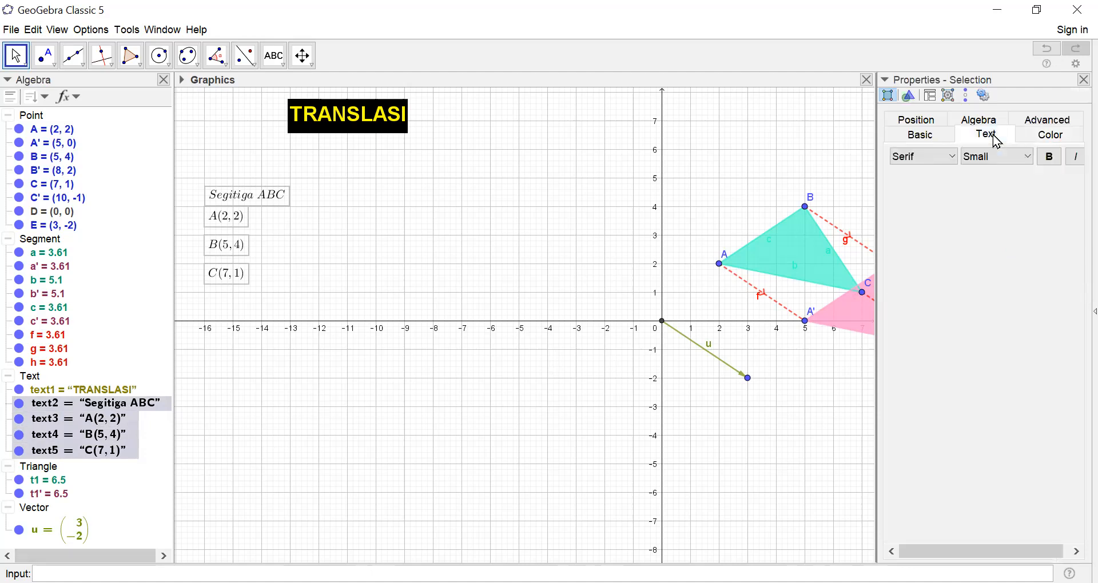
pyautogui.click(1052, 158)
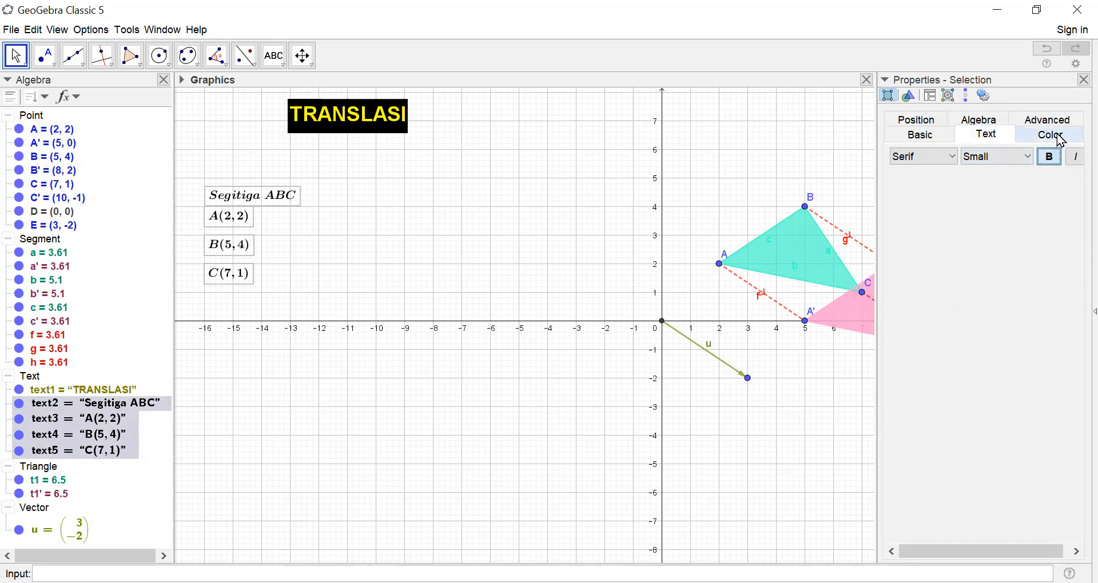
# - Give the four selected texts a pale yellow background color (255, 255, 153) and close their properties
pyautogui.click(1061, 140)
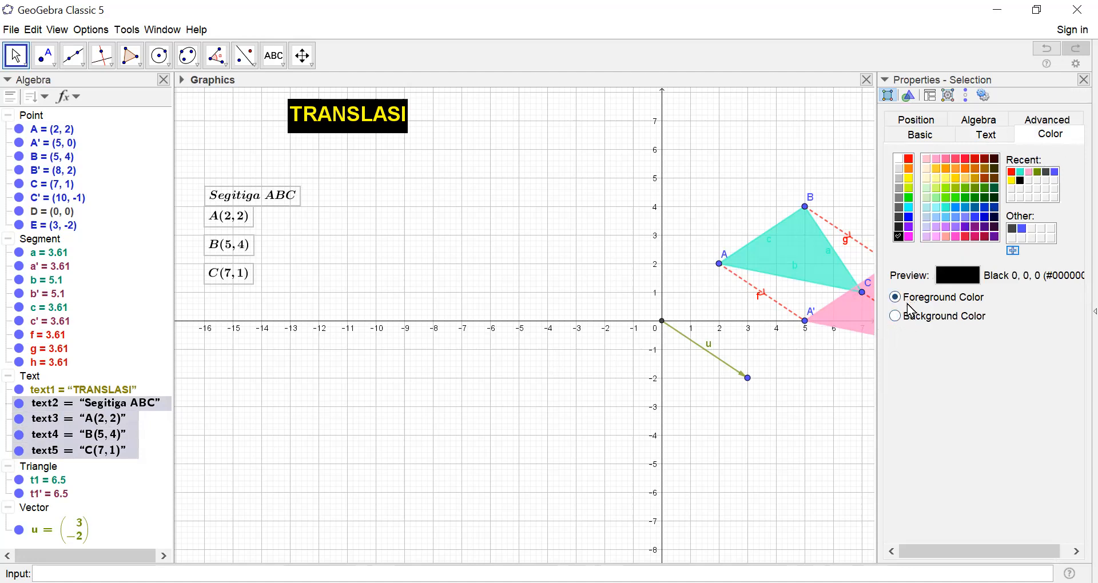
pyautogui.click(895, 318)
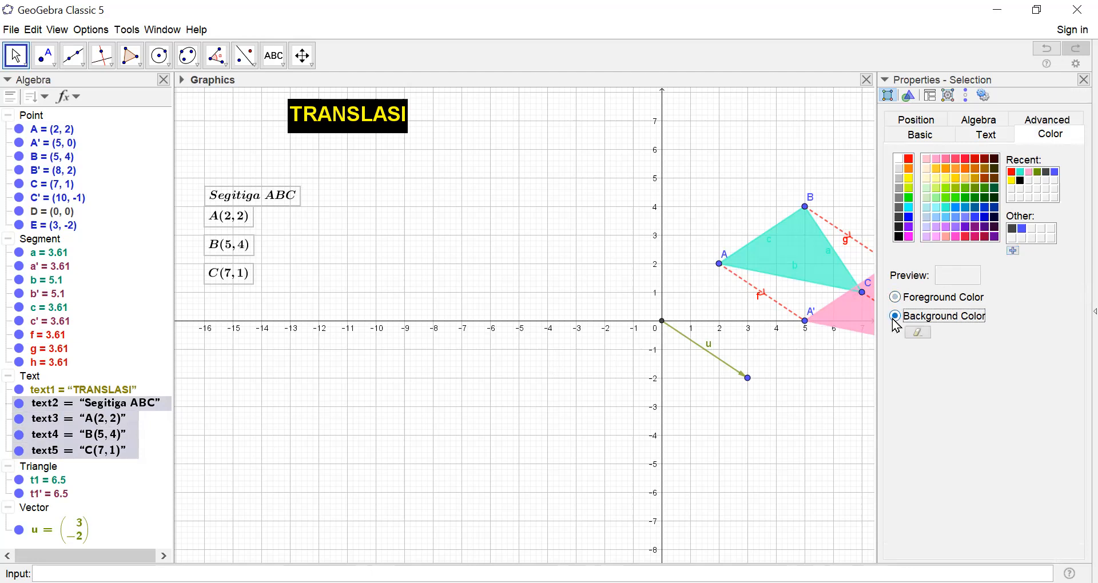
pyautogui.click(934, 174)
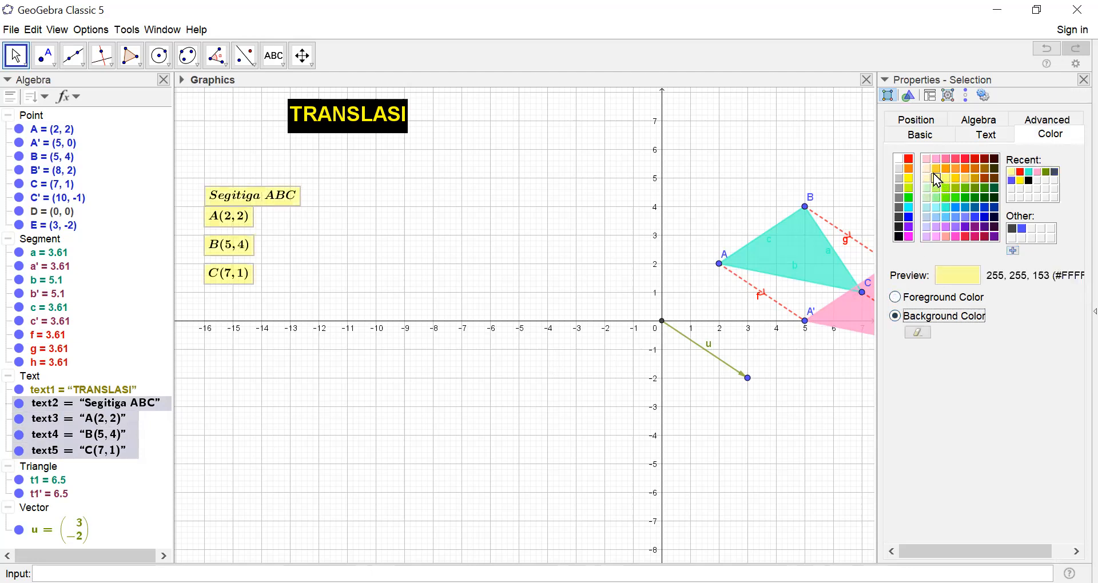
pyautogui.click(1084, 80)
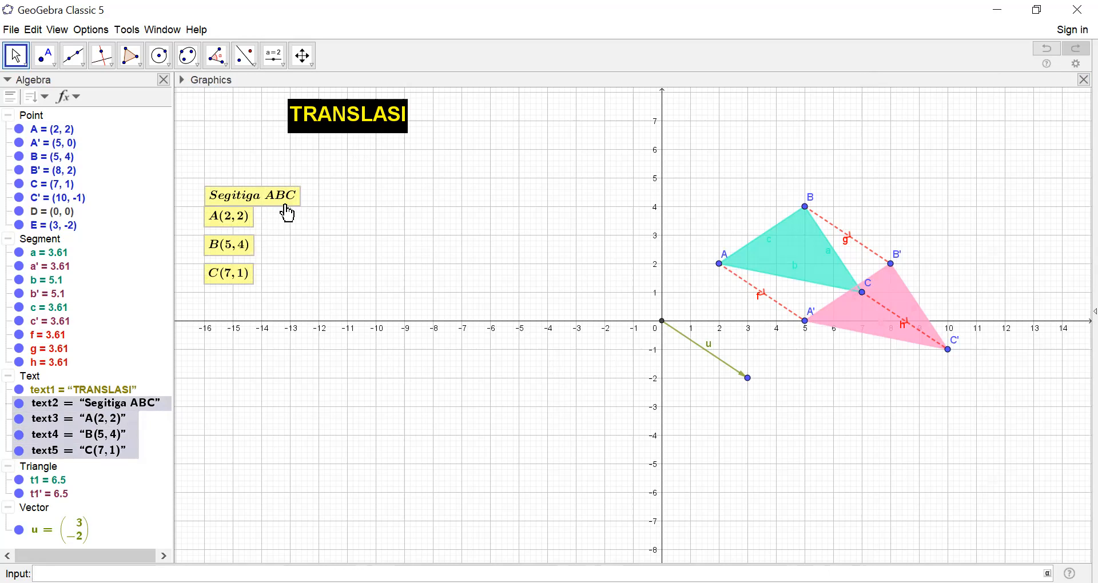
# - Fix the TRANSLASI title and give it an absolute position on screen
pyautogui.moveTo(513, 243); pyautogui.dragTo(495, 225)
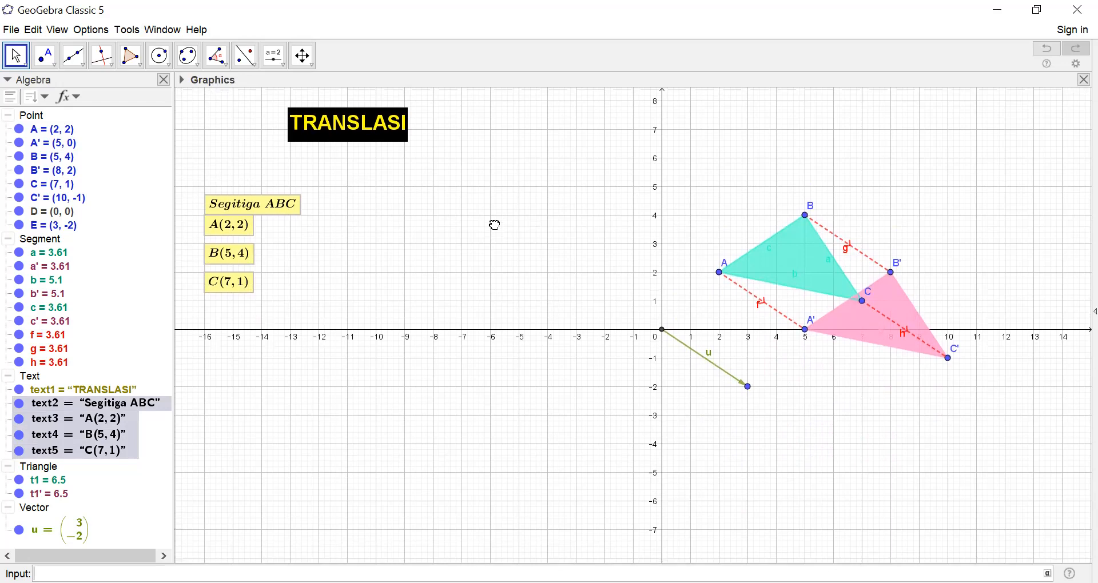
pyautogui.rightClick(387, 139)
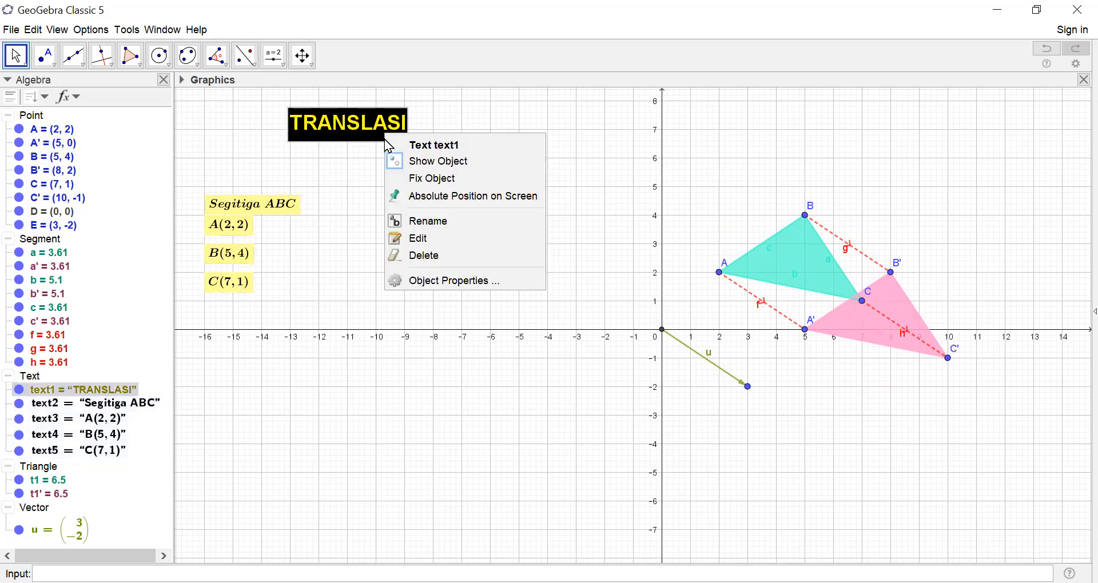
pyautogui.click(398, 178)
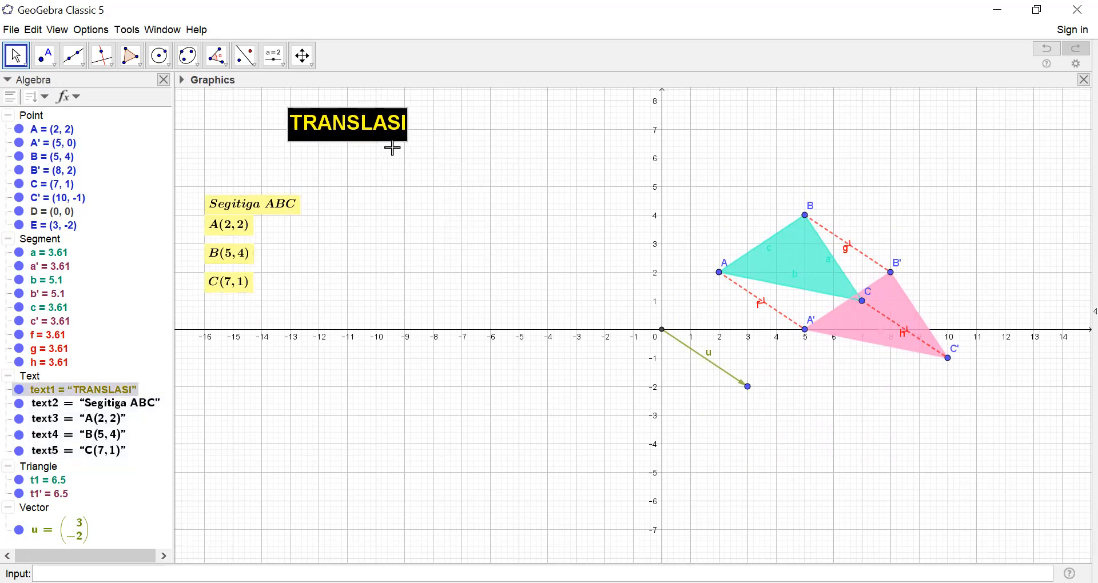
pyautogui.rightClick(395, 129)
pyautogui.click(409, 187)
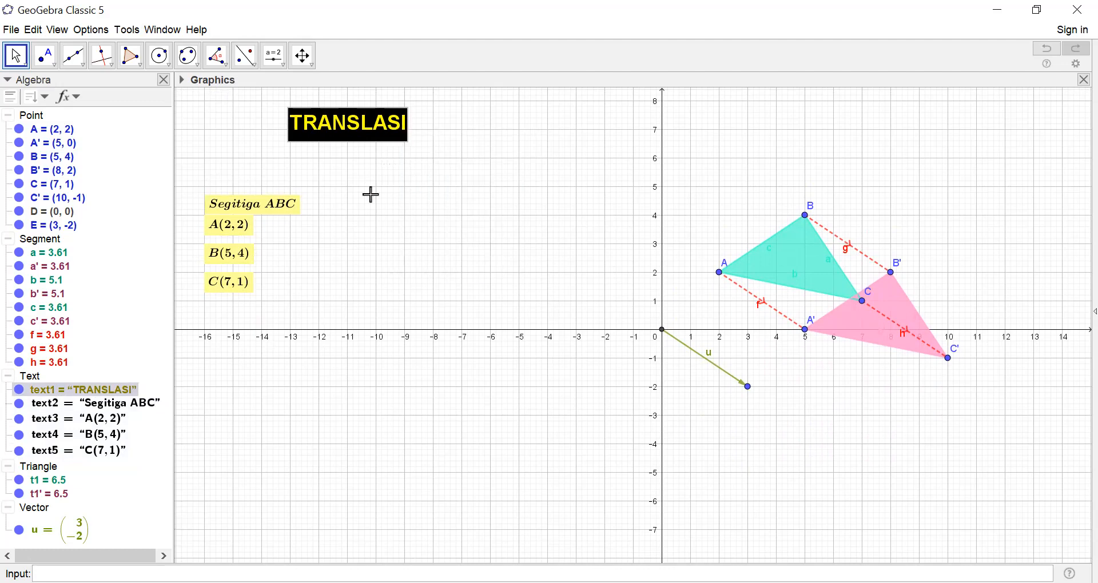
# - Fix the Segitiga ABC label and the point A coordinate text, giving each an absolute position on screen
pyautogui.rightClick(260, 213)
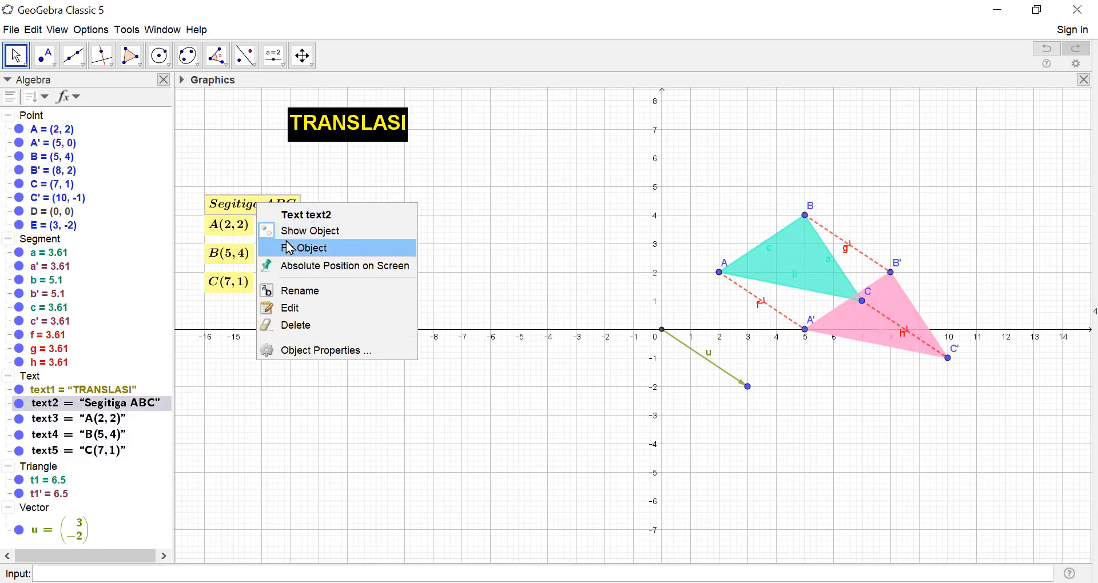
pyautogui.click(285, 249)
pyautogui.rightClick(279, 213)
pyautogui.click(303, 264)
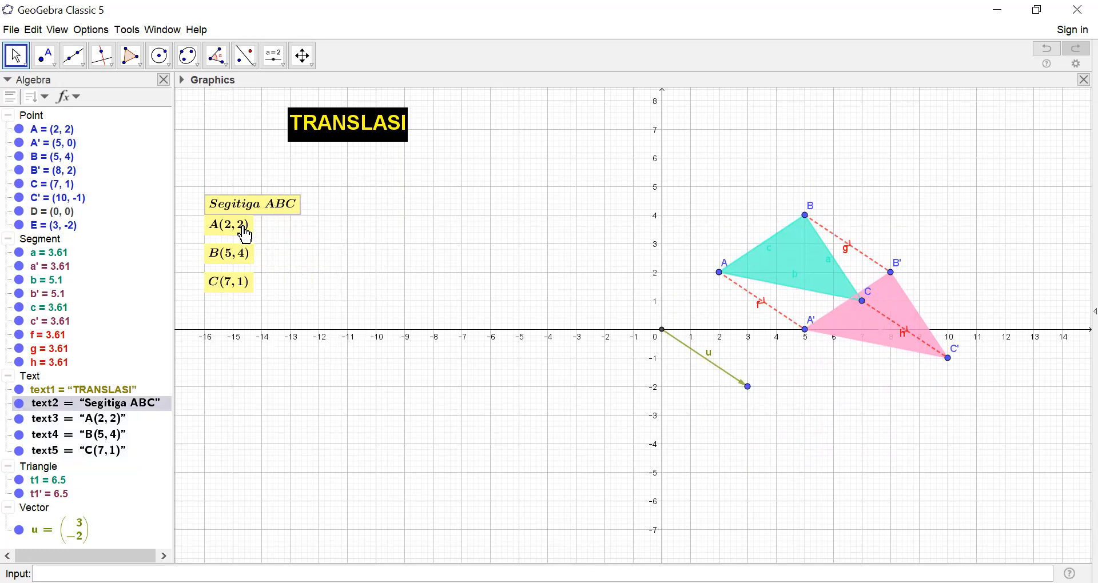
pyautogui.rightClick(246, 235)
pyautogui.click(273, 269)
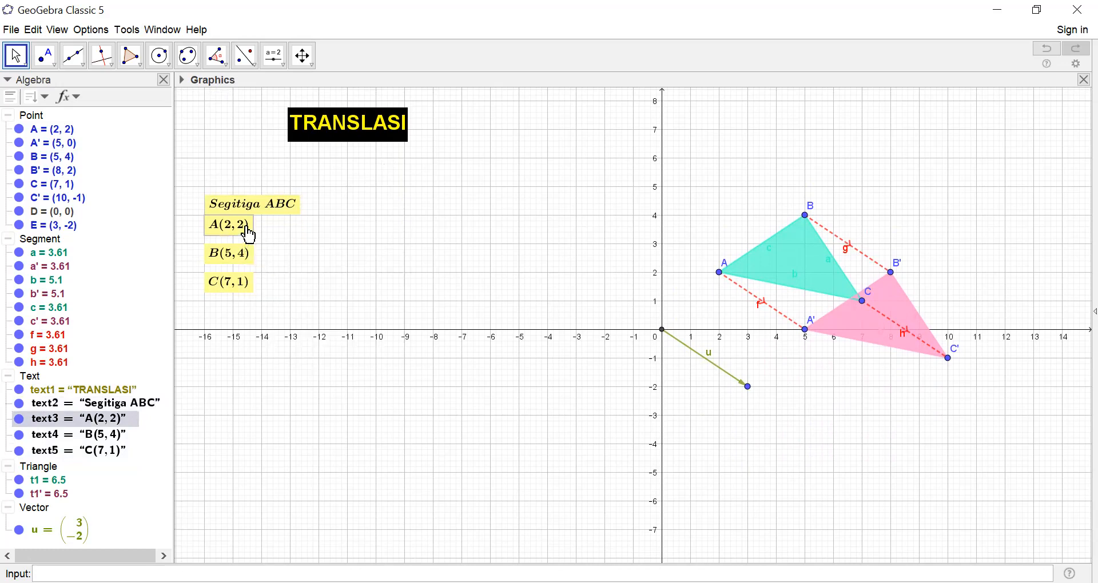
pyautogui.rightClick(249, 235)
pyautogui.click(285, 286)
# - Fix the coordinate texts for points B and C, giving each an absolute position on screen
pyautogui.rightClick(250, 255)
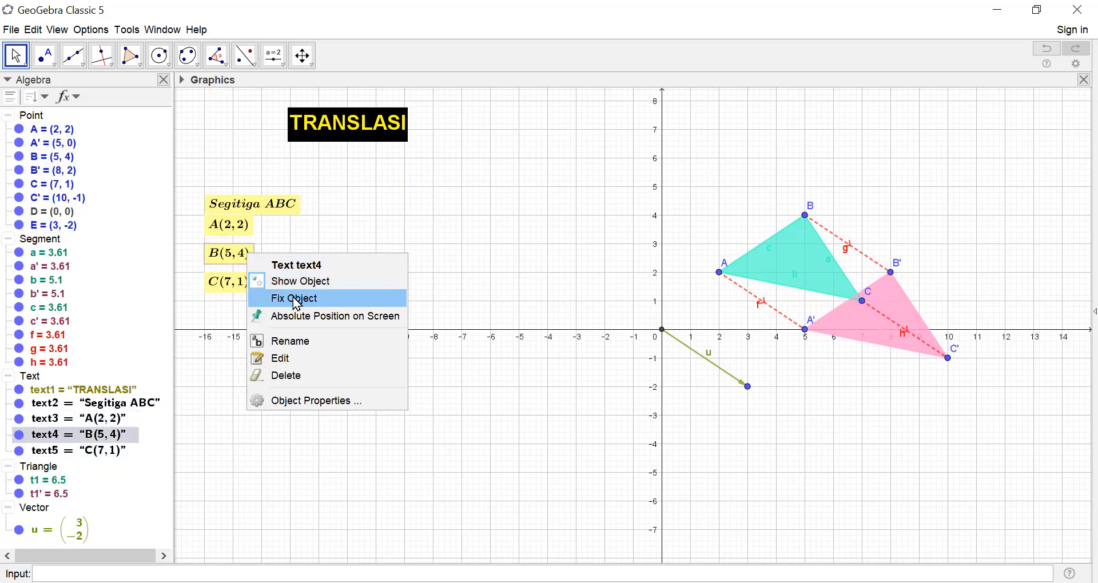
pyautogui.click(296, 304)
pyautogui.rightClick(246, 257)
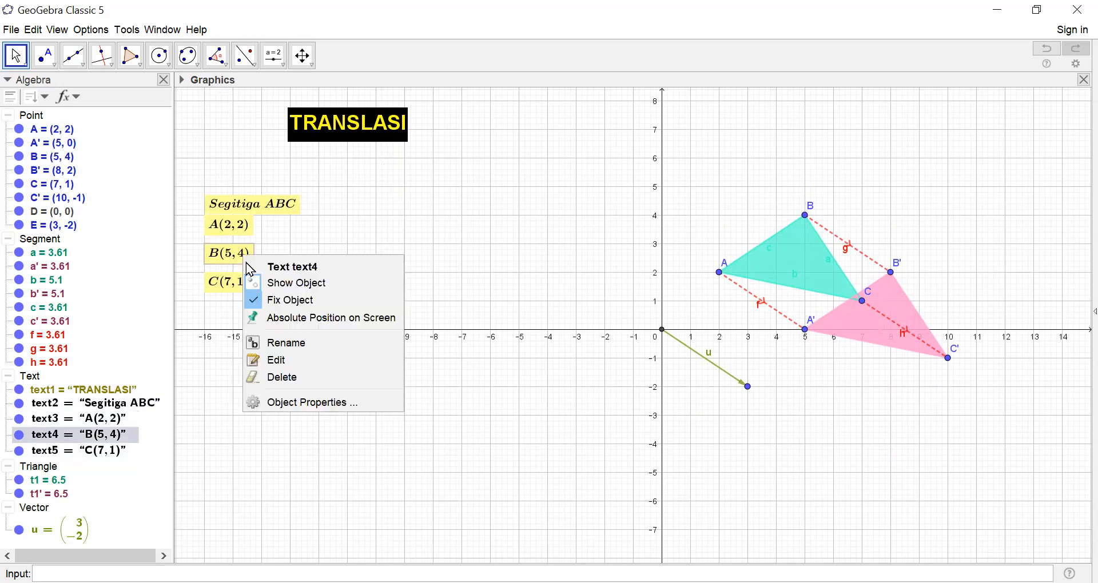
pyautogui.click(280, 318)
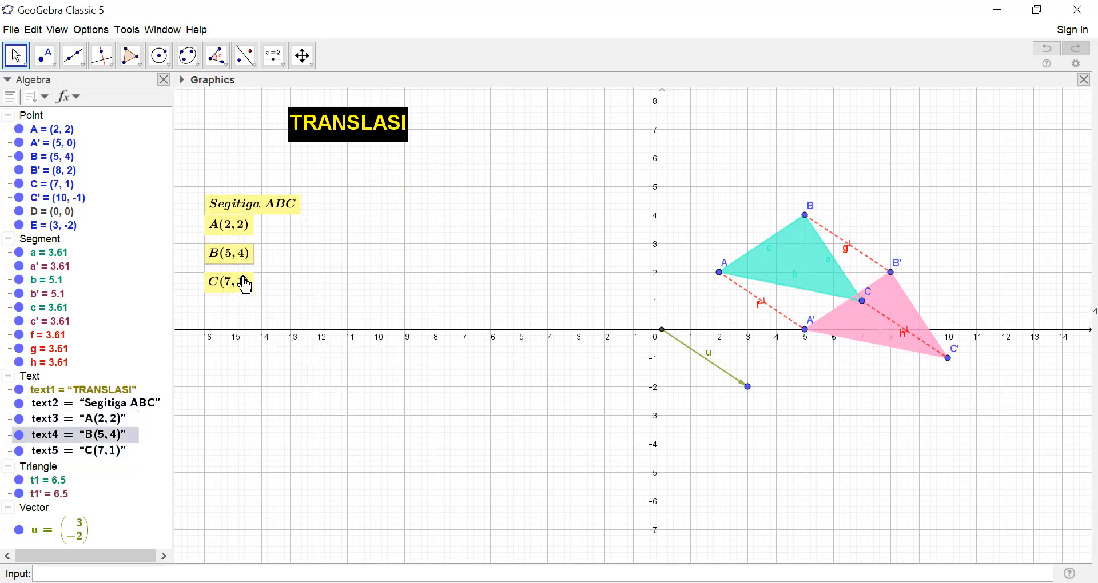
pyautogui.rightClick(243, 293)
pyautogui.click(269, 328)
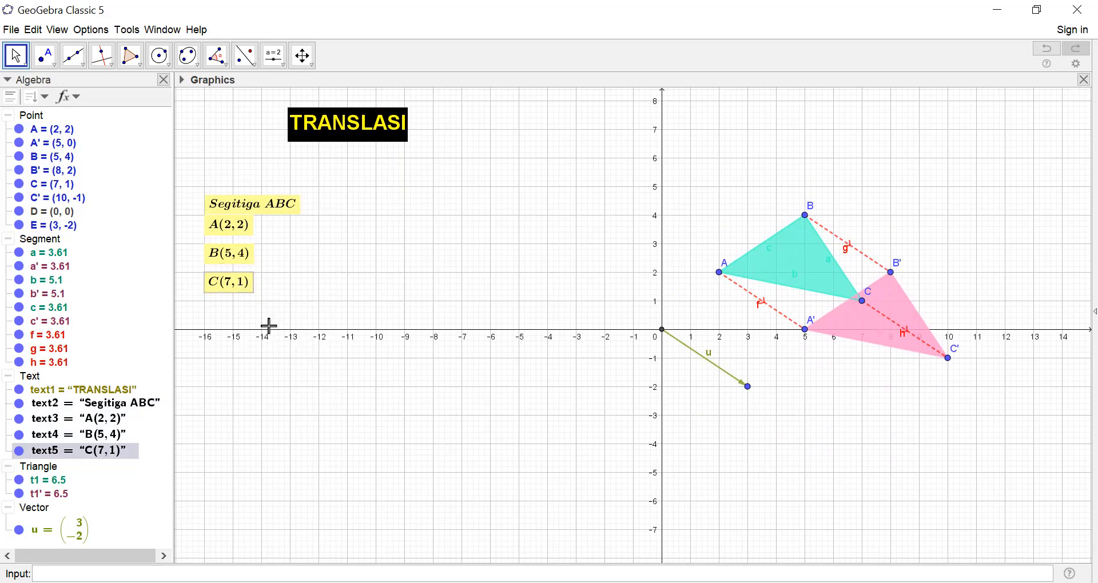
pyautogui.rightClick(243, 295)
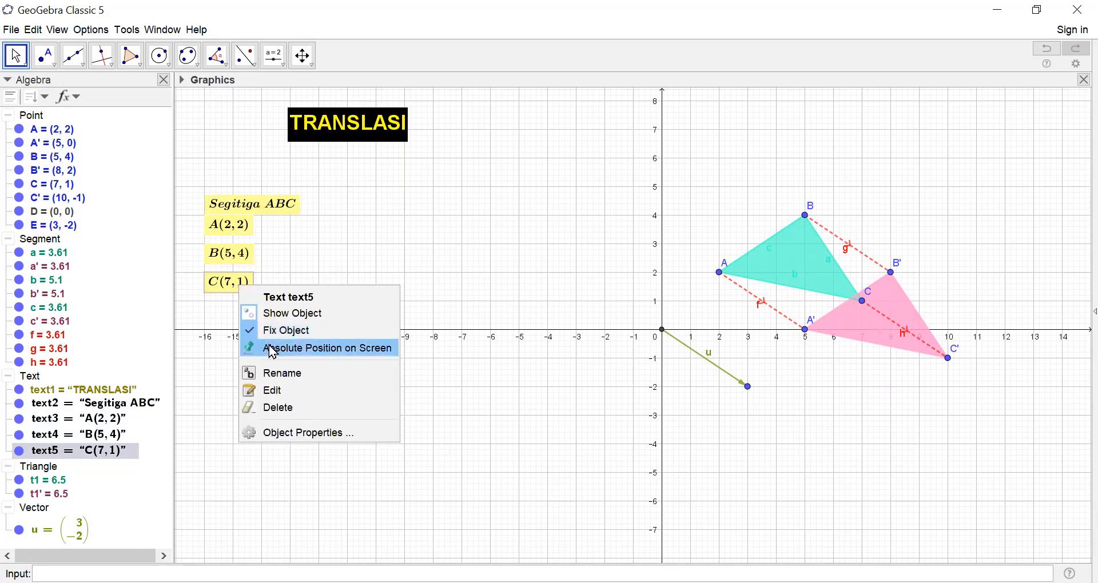
pyautogui.click(269, 345)
pyautogui.moveTo(519, 282); pyautogui.dragTo(554, 236)
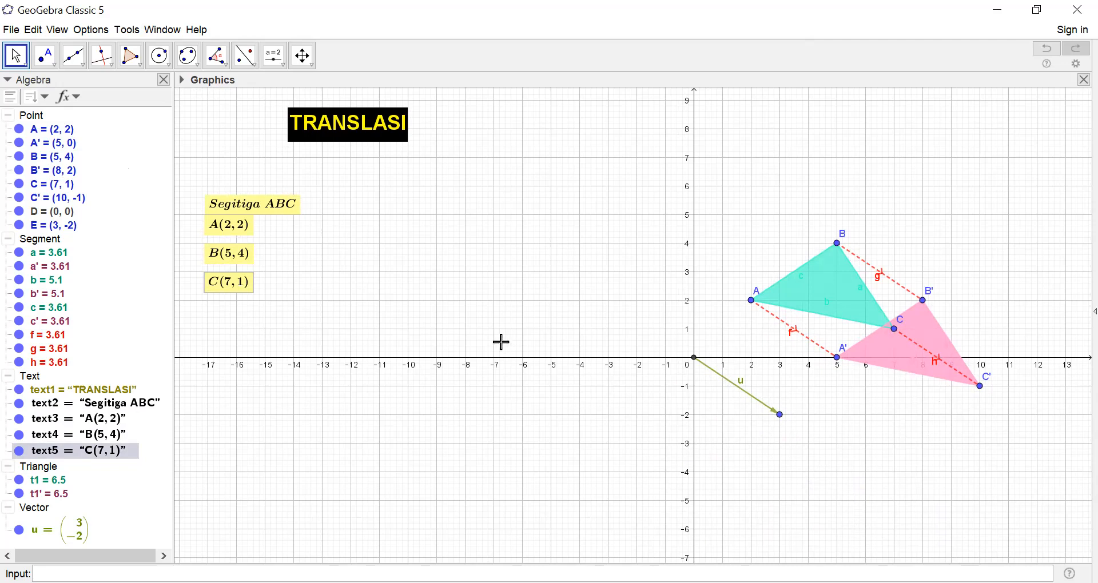
# - Start a LaTeX formula text beside the Segitiga ABC list reading "ditranslasikan terhadap", with a LaTeX space after each word
pyautogui.click(274, 60)
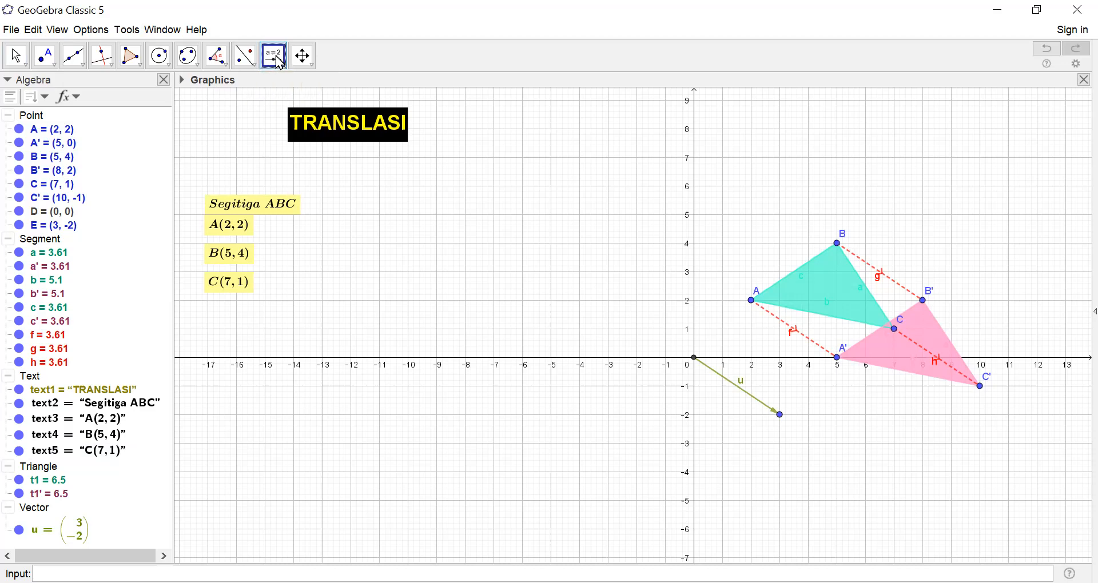
pyautogui.click(279, 62)
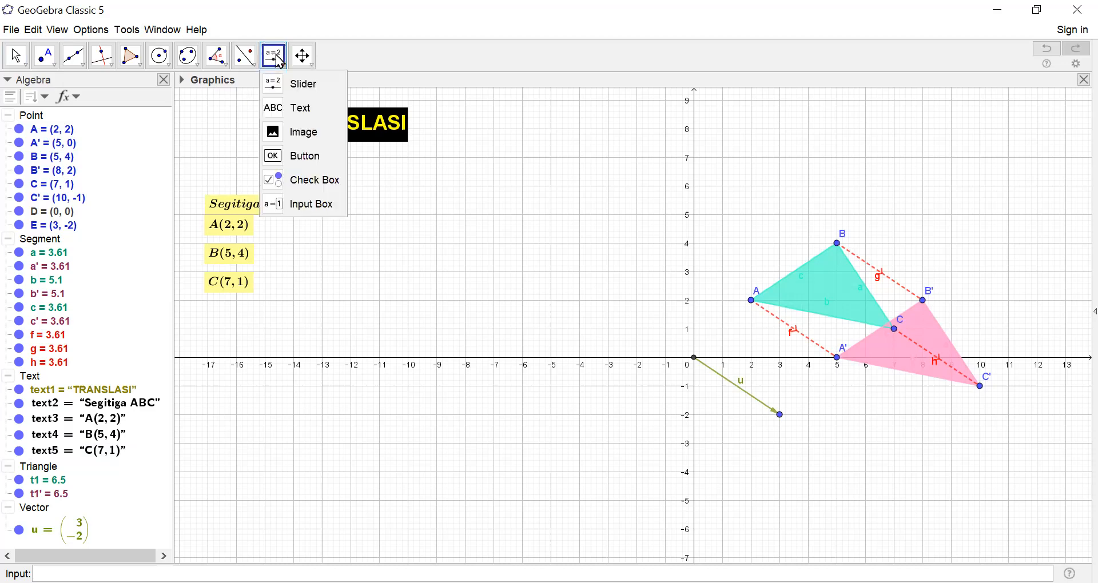
pyautogui.click(279, 114)
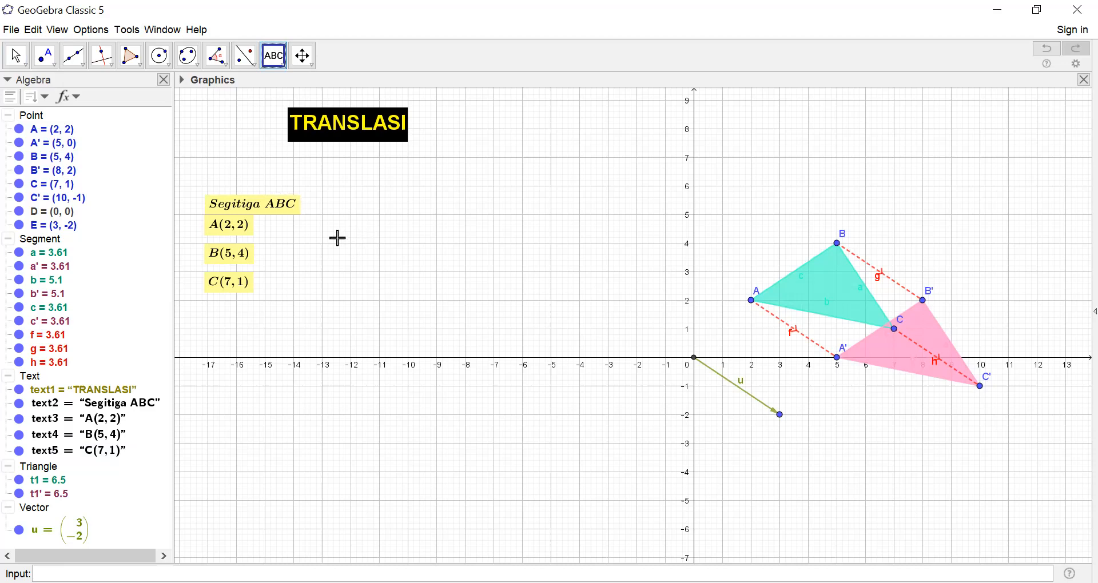
pyautogui.click(325, 262)
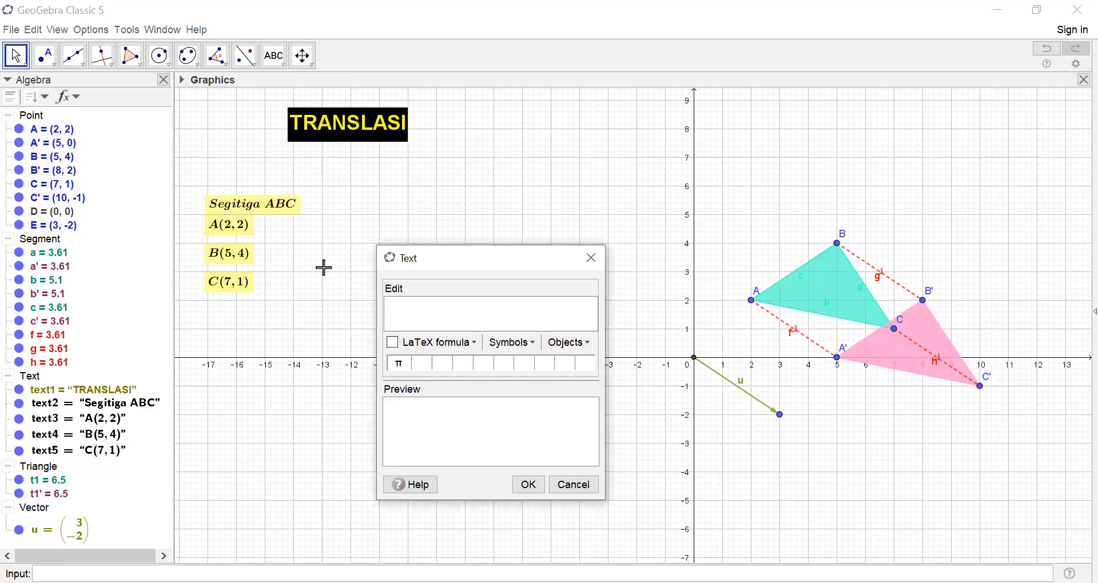
pyautogui.write('ditranslasikan')
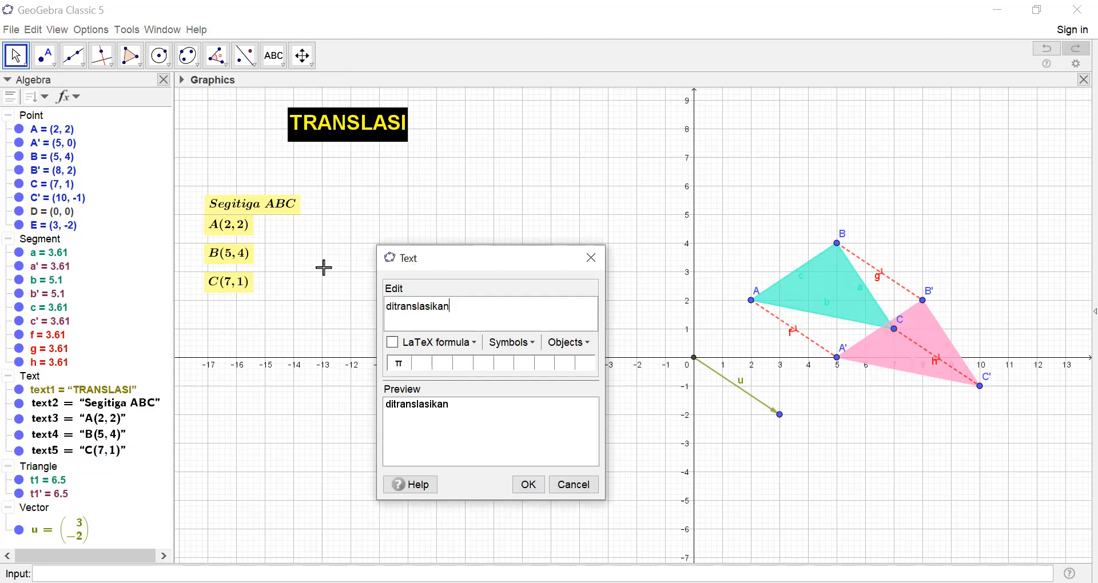
pyautogui.click(391, 344)
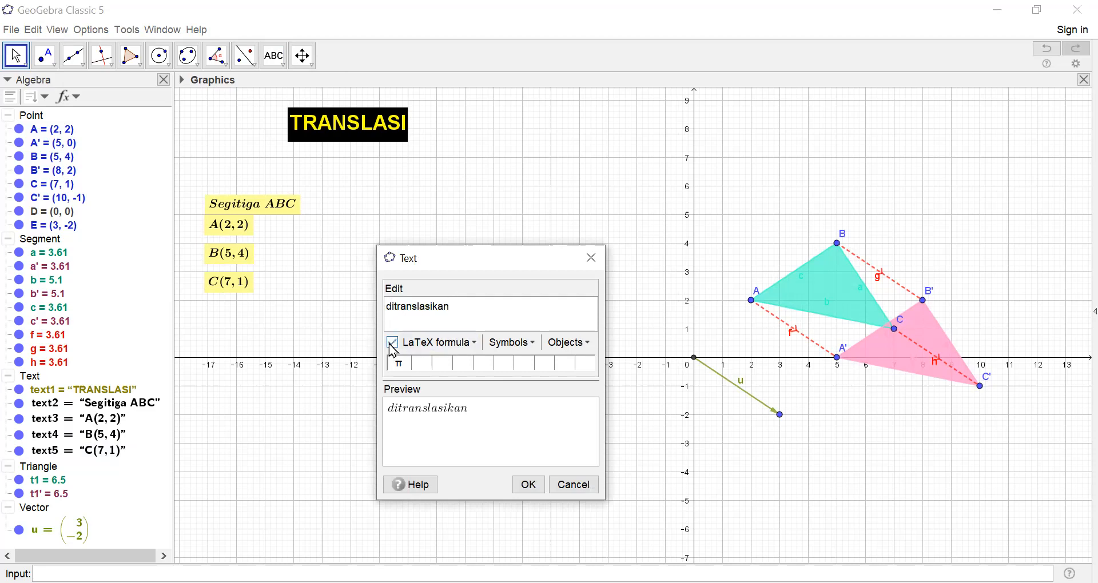
pyautogui.click(479, 345)
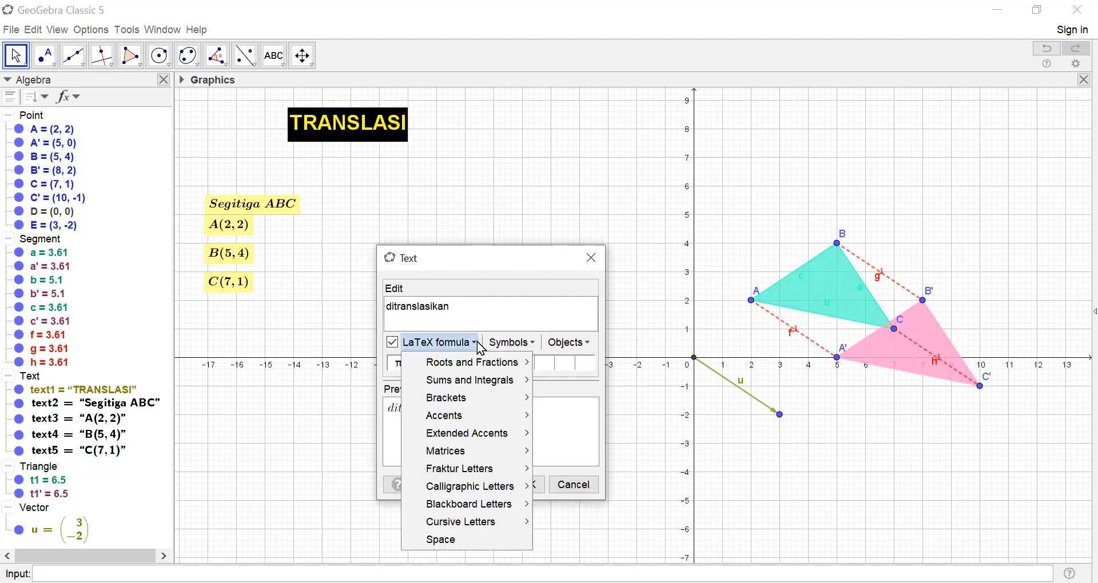
pyautogui.click(429, 541)
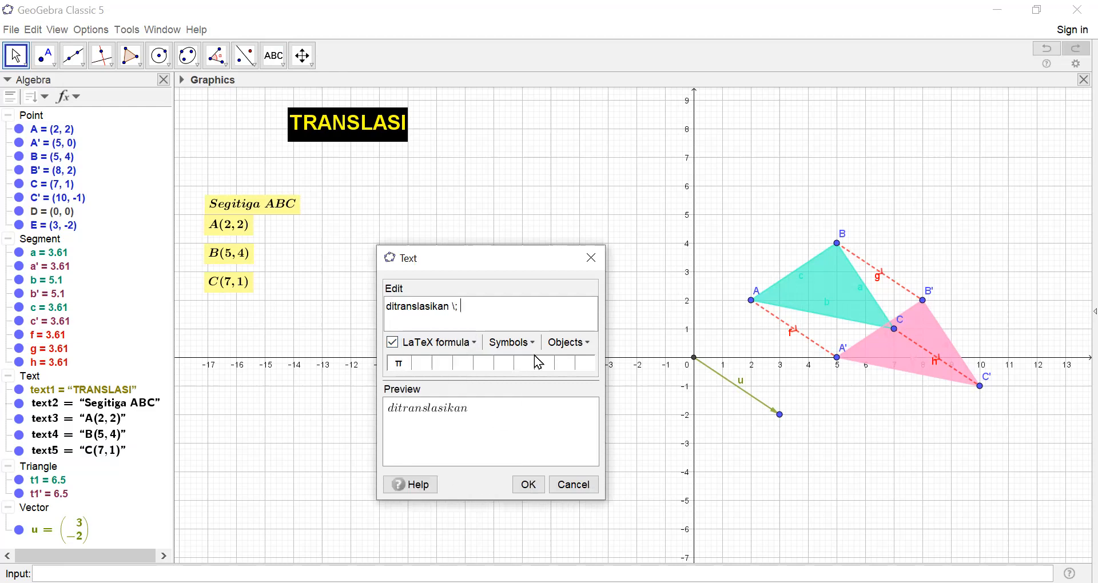
pyautogui.write('terhadap')
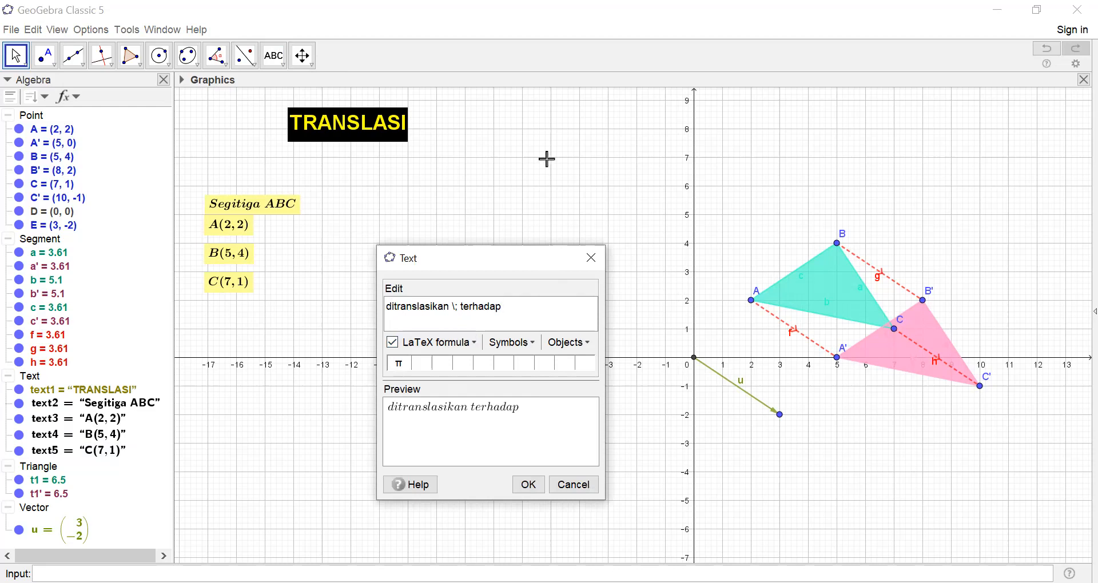
pyautogui.click(472, 344)
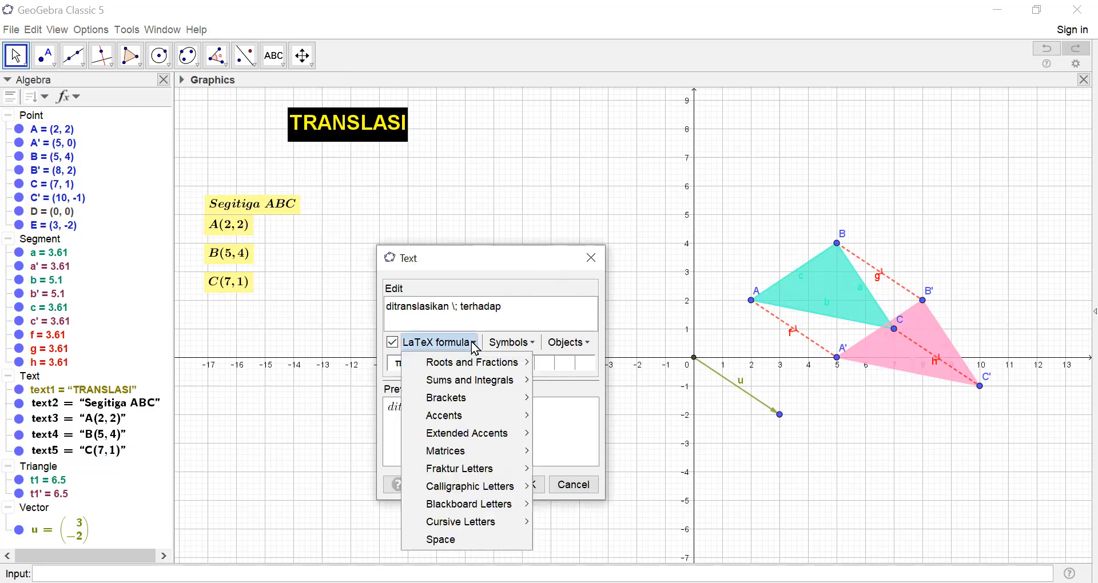
pyautogui.click(434, 537)
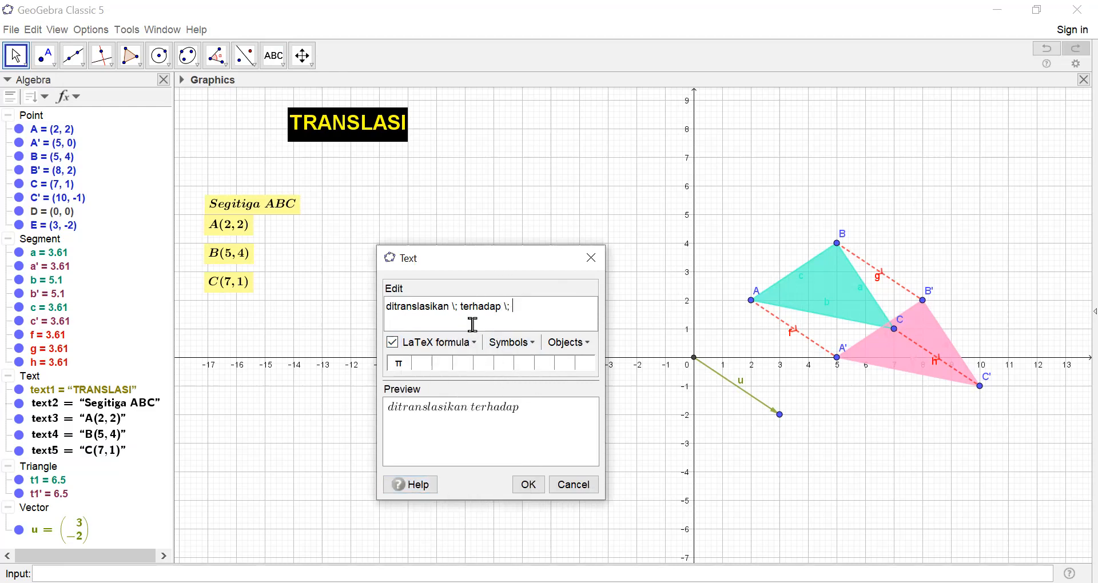
# - Append vector u as a dynamic object to the end of the text and place the finished text
pyautogui.click(590, 343)
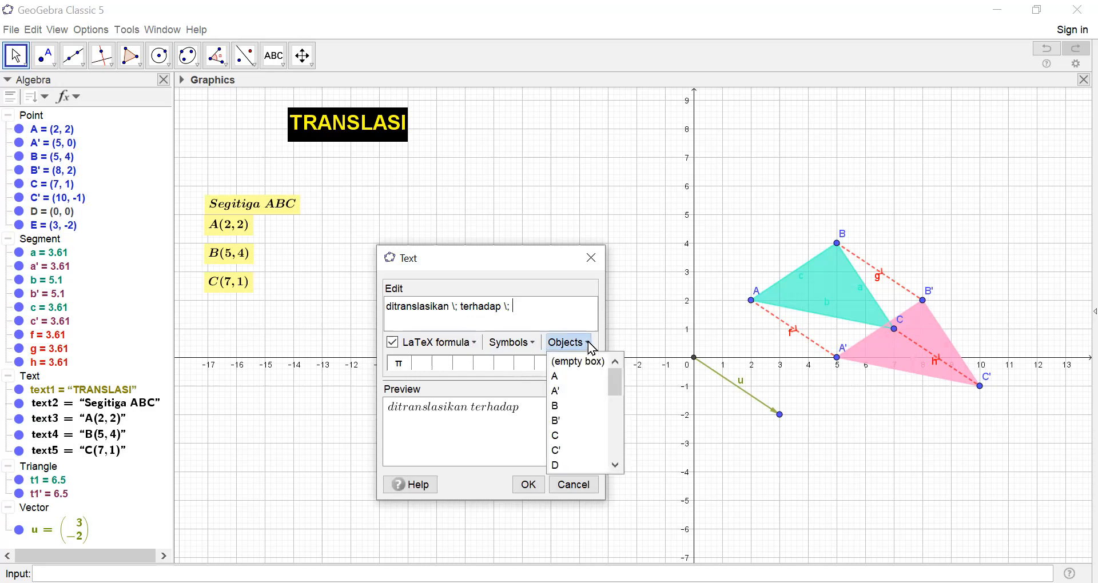
pyautogui.click(615, 465)
pyautogui.click(615, 466)
pyautogui.click(615, 465)
pyautogui.click(615, 465)
pyautogui.click(615, 466)
pyautogui.click(615, 466)
pyautogui.click(615, 466)
pyautogui.click(615, 465)
pyautogui.click(615, 466)
pyautogui.click(615, 465)
pyautogui.click(615, 465)
pyautogui.click(614, 465)
pyautogui.click(615, 465)
pyautogui.click(615, 466)
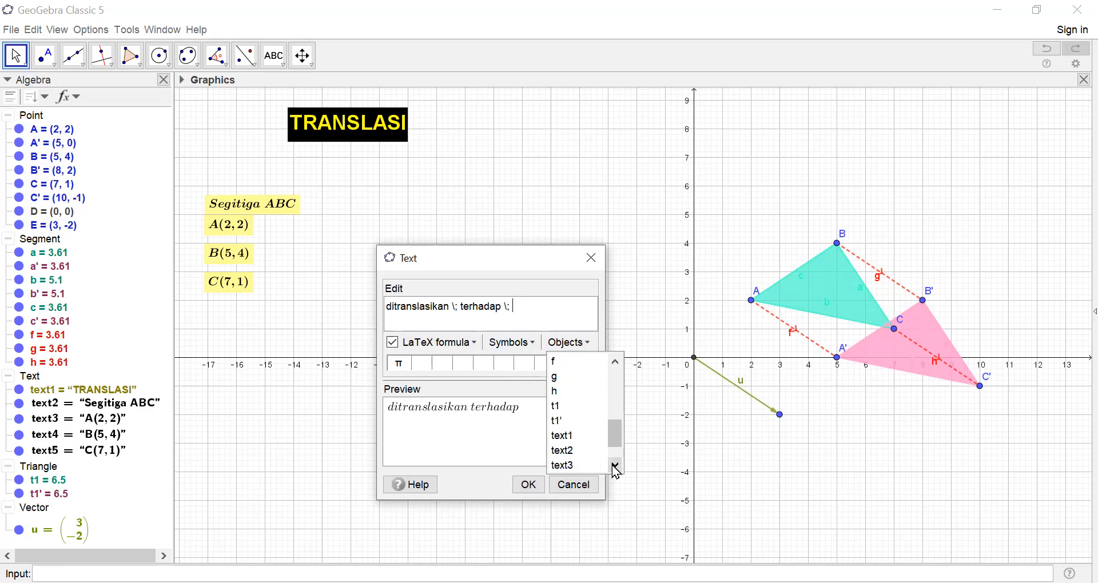
pyautogui.click(615, 465)
pyautogui.click(615, 465)
pyautogui.click(615, 466)
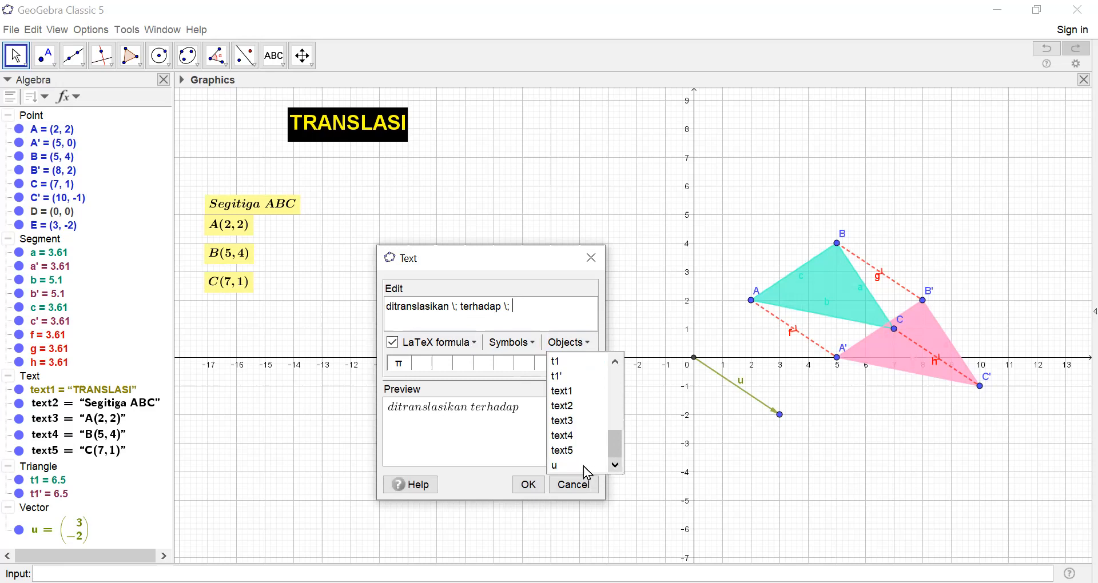
pyautogui.click(558, 466)
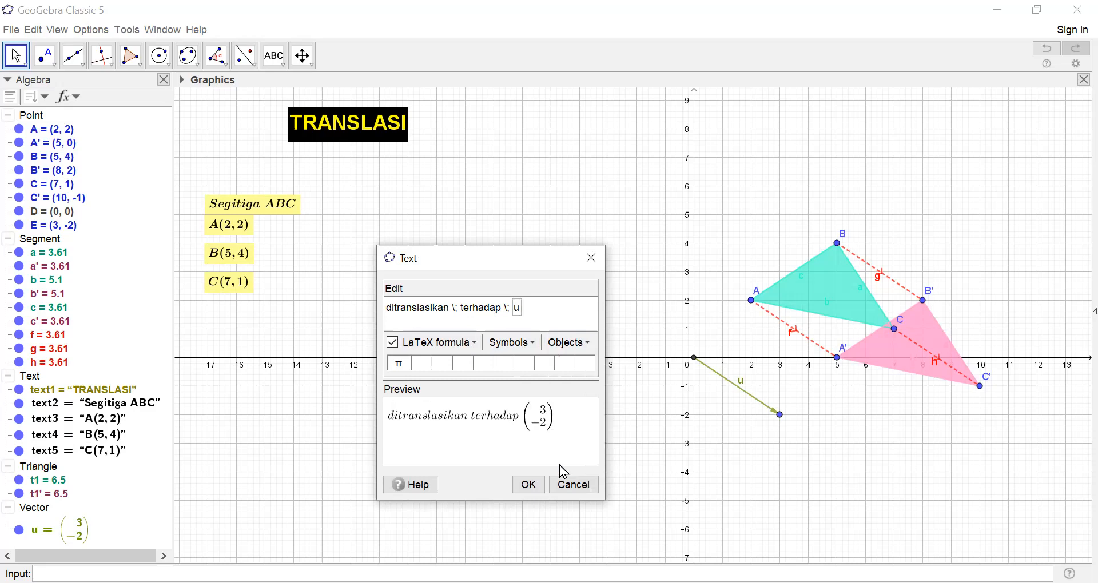
pyautogui.click(526, 485)
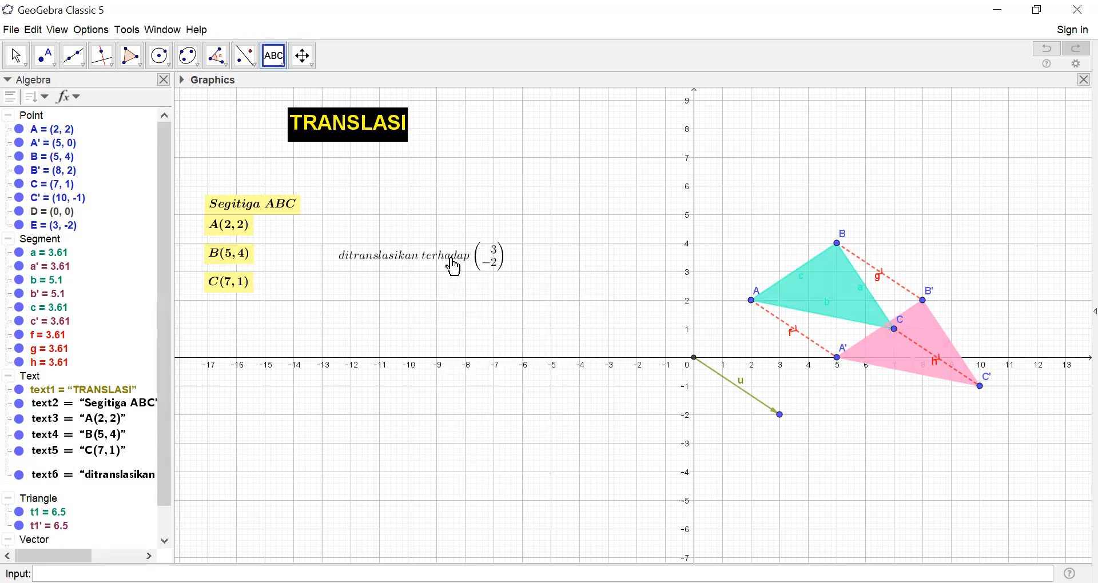
# - Make the "ditranslasikan terhadap" text bold with a bright green background (102, 255, 0) and close its properties
pyautogui.rightClick(421, 264)
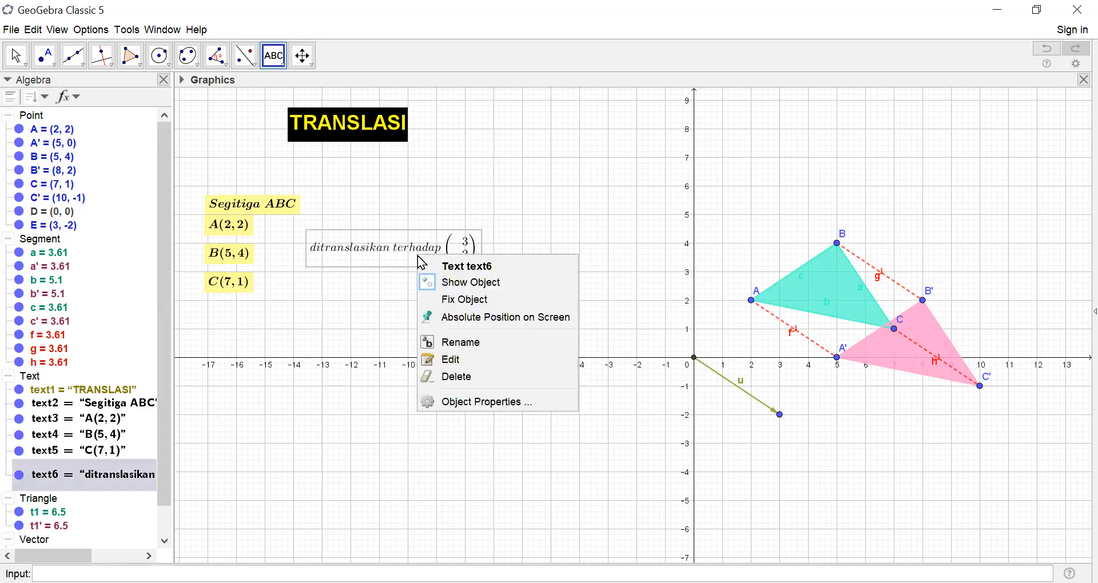
pyautogui.click(479, 399)
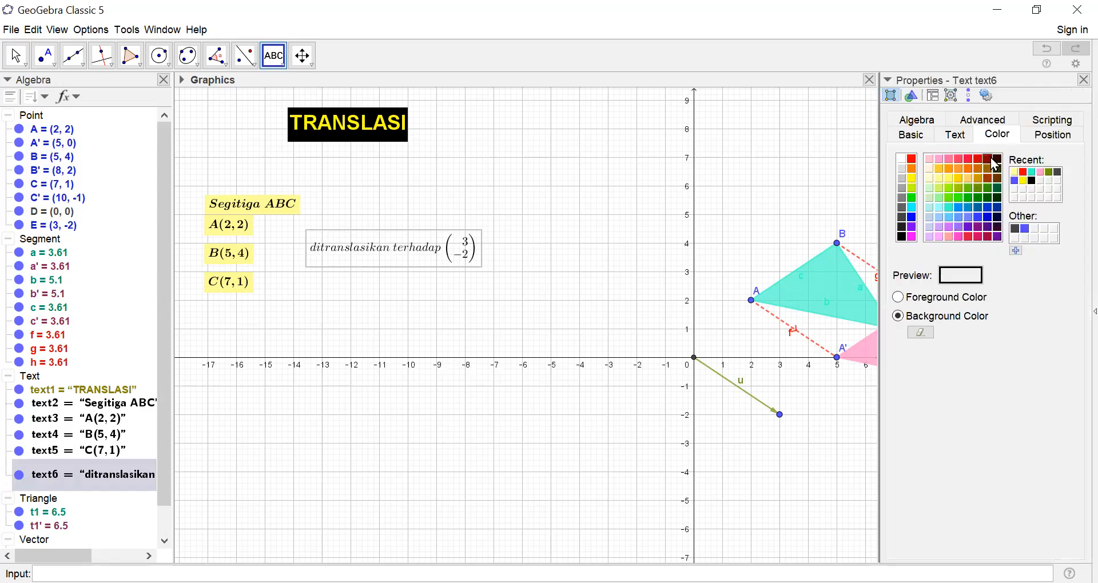
pyautogui.click(963, 140)
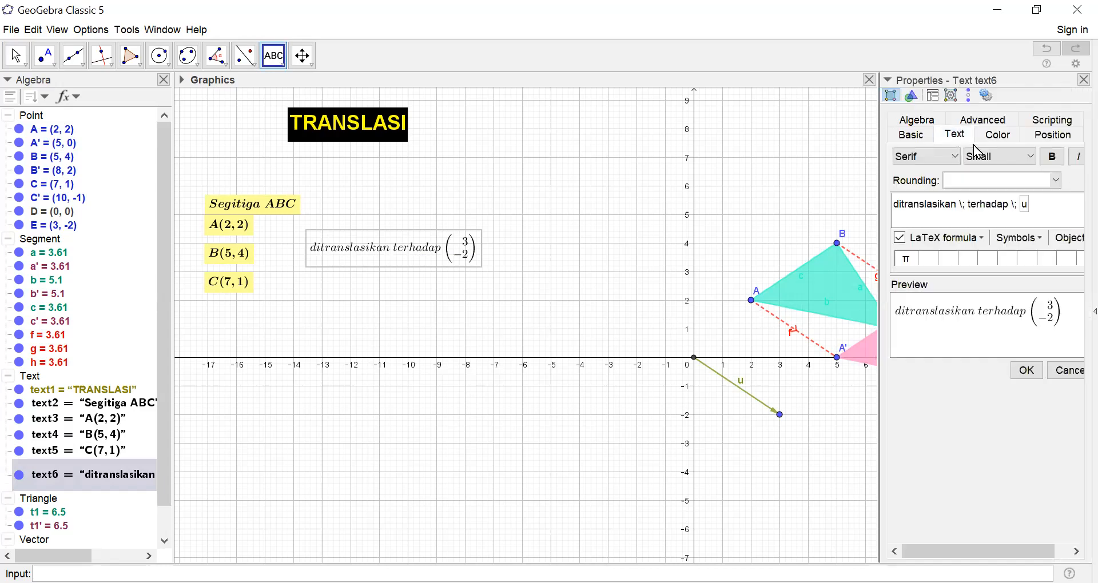
pyautogui.click(1058, 162)
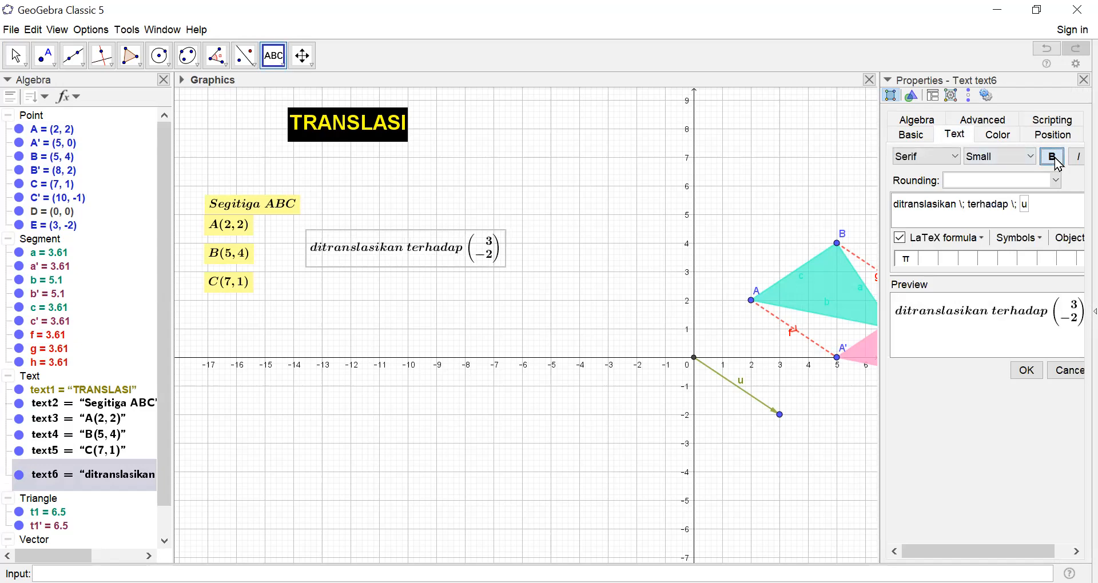
pyautogui.click(998, 135)
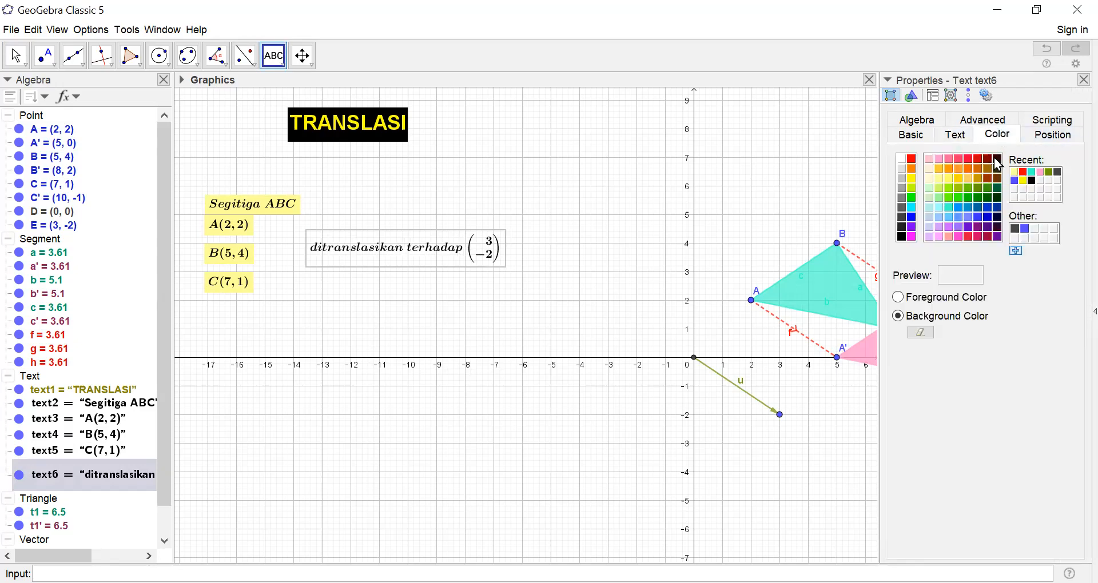
pyautogui.click(948, 198)
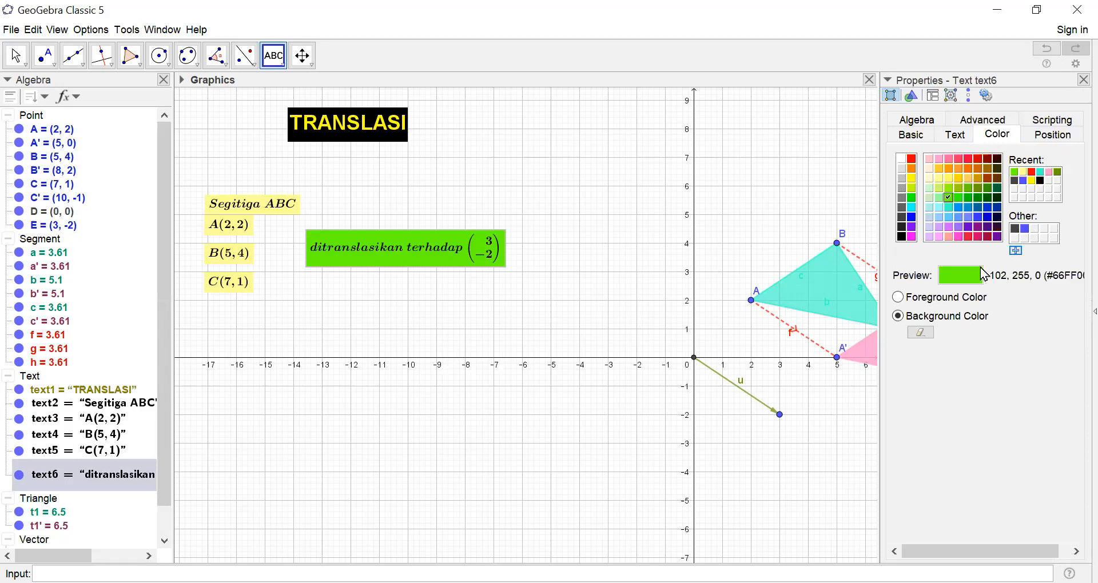
pyautogui.click(1083, 79)
# - Fix the "ditranslasikan terhadap" text and give it an absolute position on screen
pyautogui.rightClick(435, 263)
pyautogui.click(448, 297)
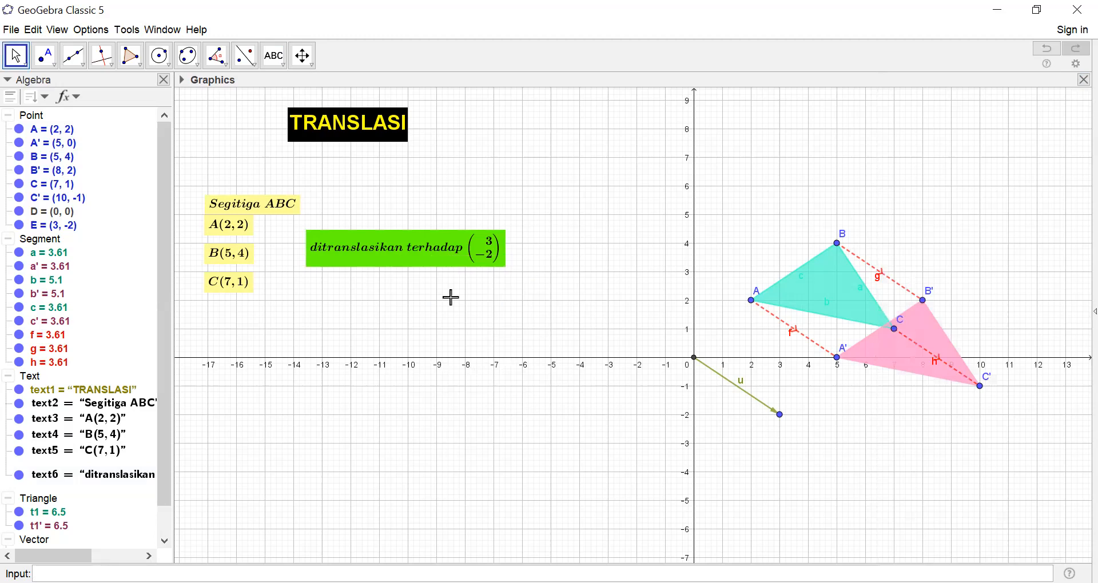
pyautogui.rightClick(435, 266)
pyautogui.click(457, 317)
# - Add a LaTeX text beside the green text, consisting of the label A' followed by the dynamic object A'
pyautogui.click(274, 55)
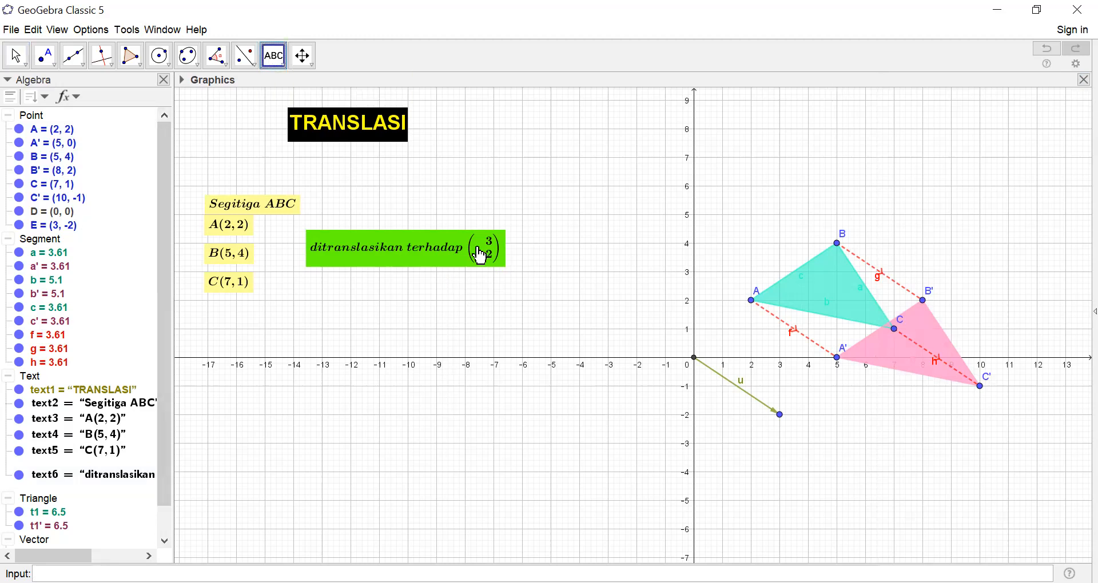
pyautogui.click(535, 202)
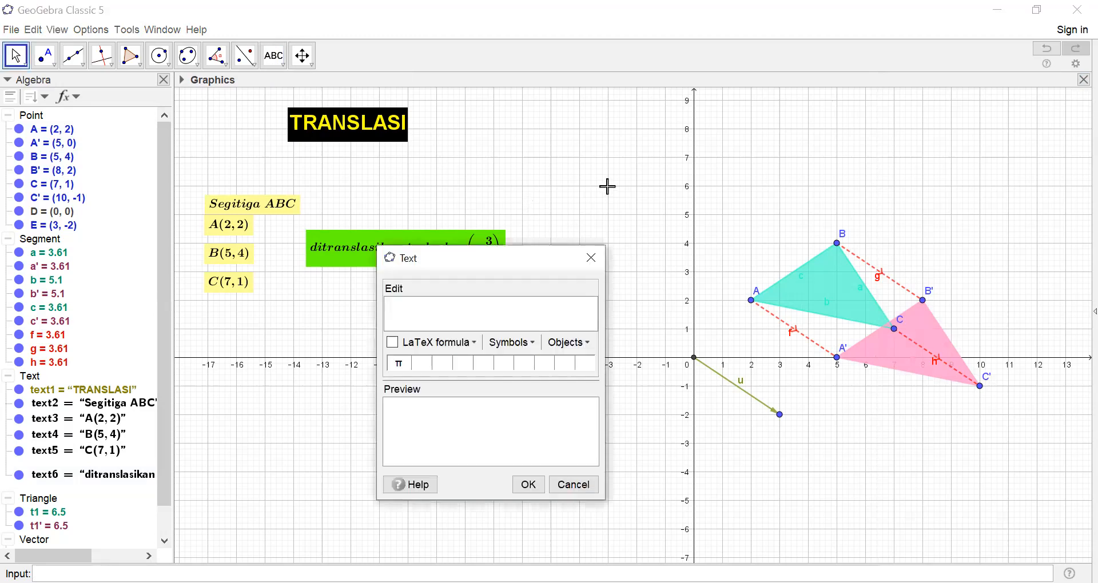
pyautogui.click(392, 343)
pyautogui.write("A'")
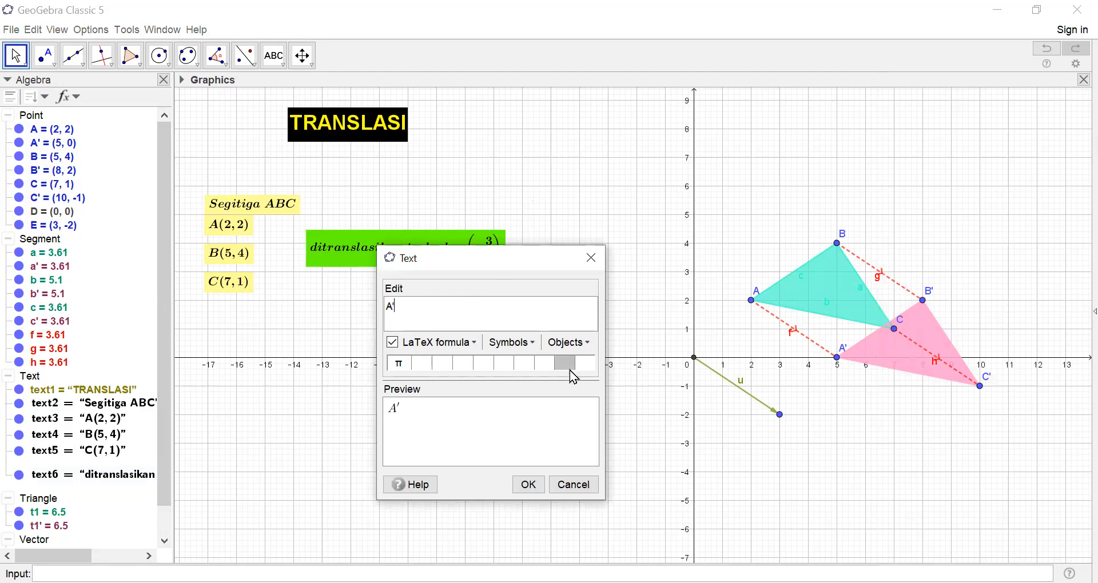
pyautogui.click(588, 343)
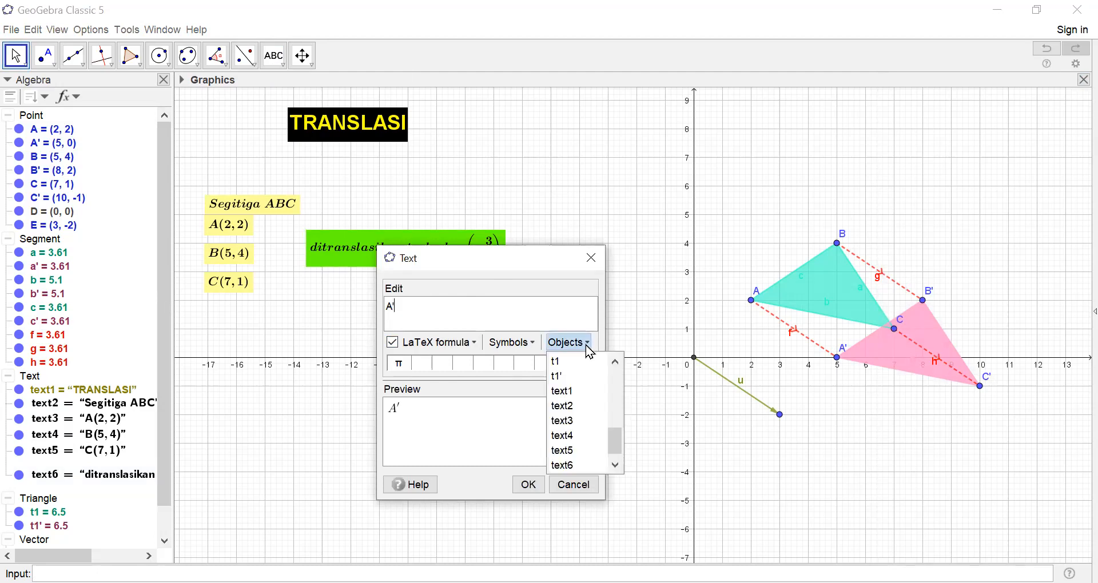
pyautogui.moveTo(617, 441); pyautogui.dragTo(629, 363)
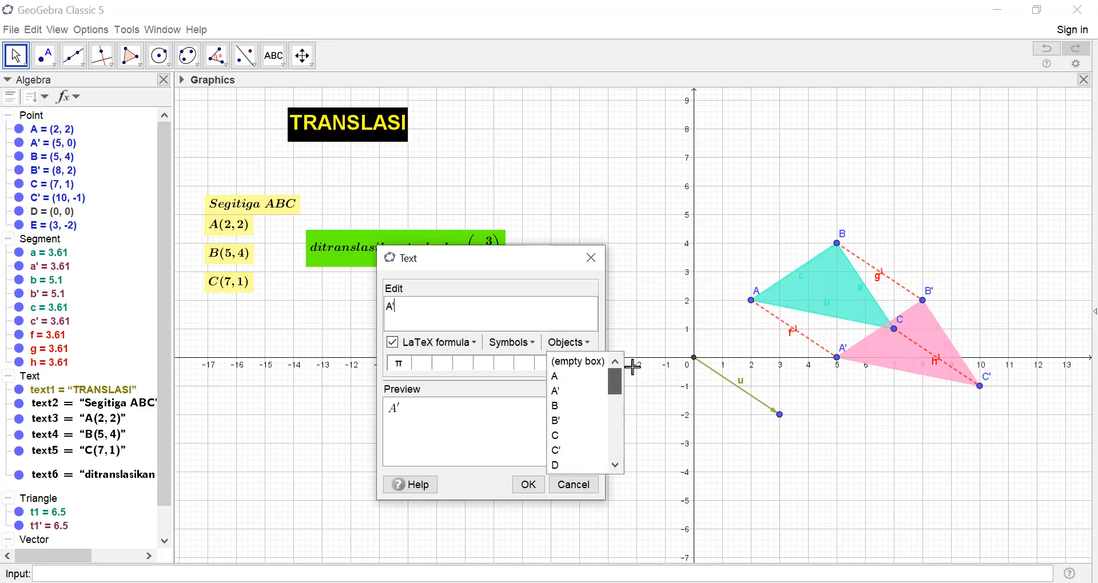
pyautogui.click(554, 392)
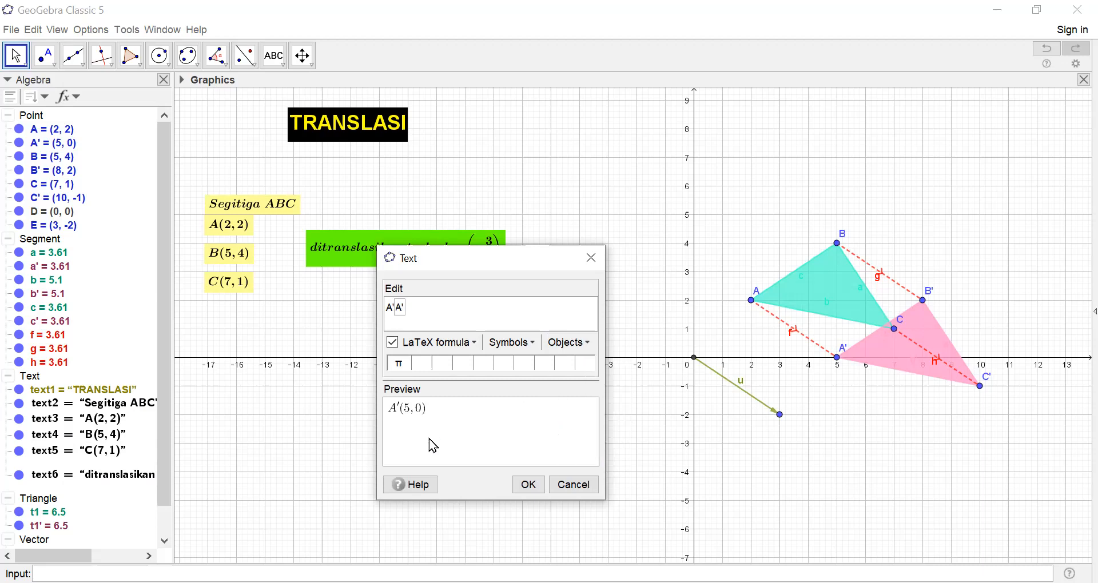
pyautogui.click(523, 483)
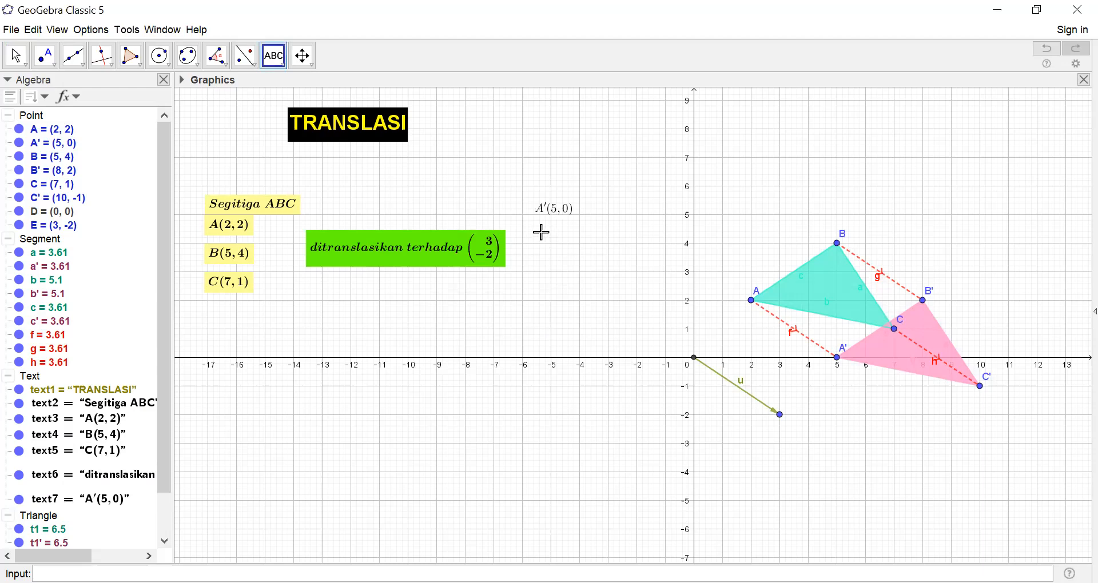
# - Add a LaTeX text below the A' coordinates, consisting of the label B' followed by the dynamic object B'
pyautogui.click(554, 238)
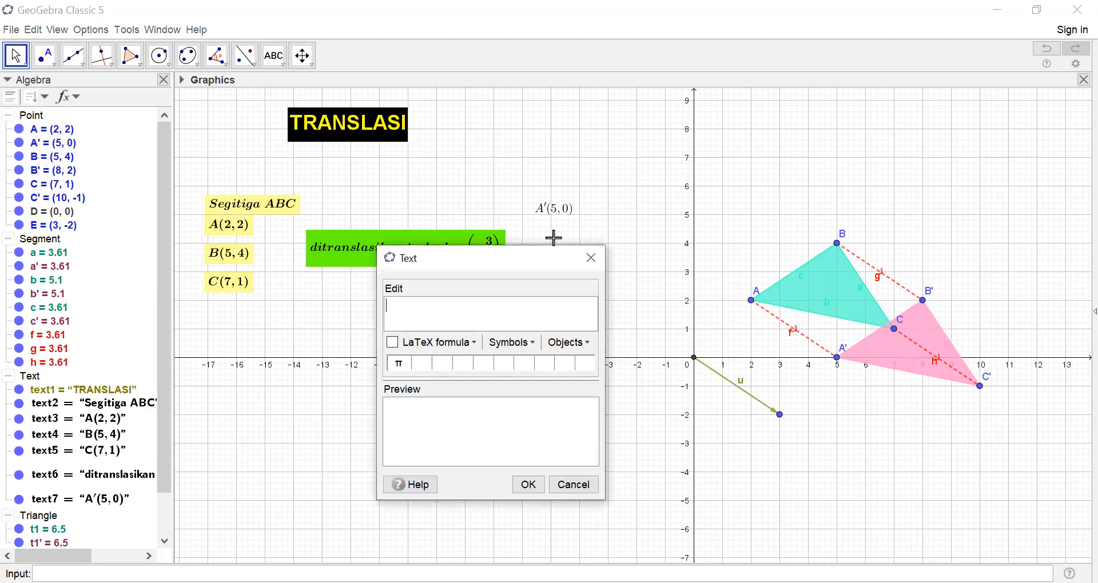
pyautogui.write('B')
pyautogui.click(393, 343)
pyautogui.press('BackSpace')
pyautogui.press('BackSpace')
pyautogui.write('B;')
pyautogui.click(589, 344)
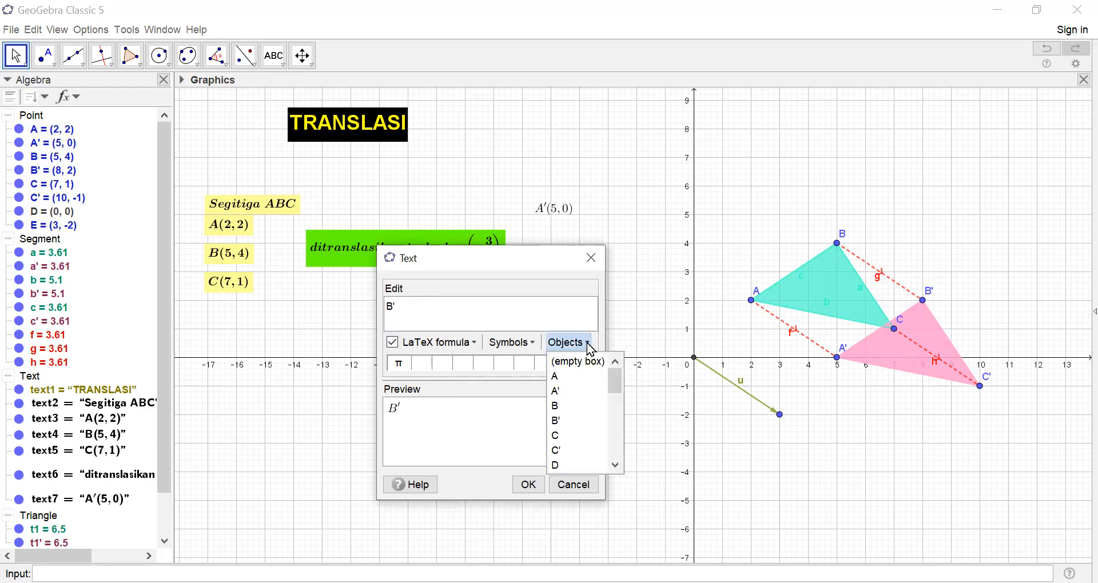
pyautogui.click(556, 422)
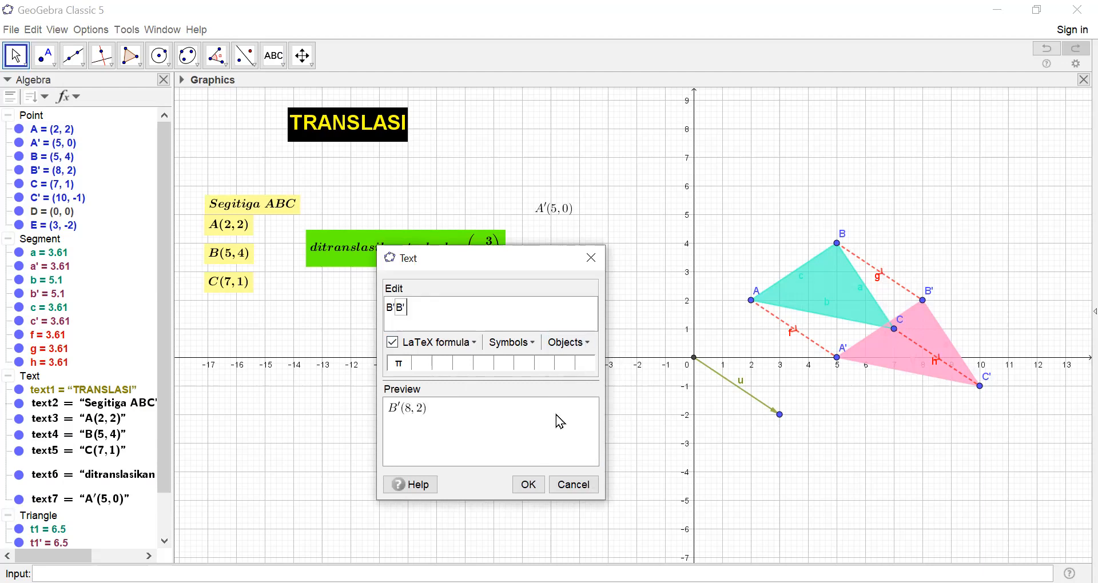
pyautogui.click(523, 483)
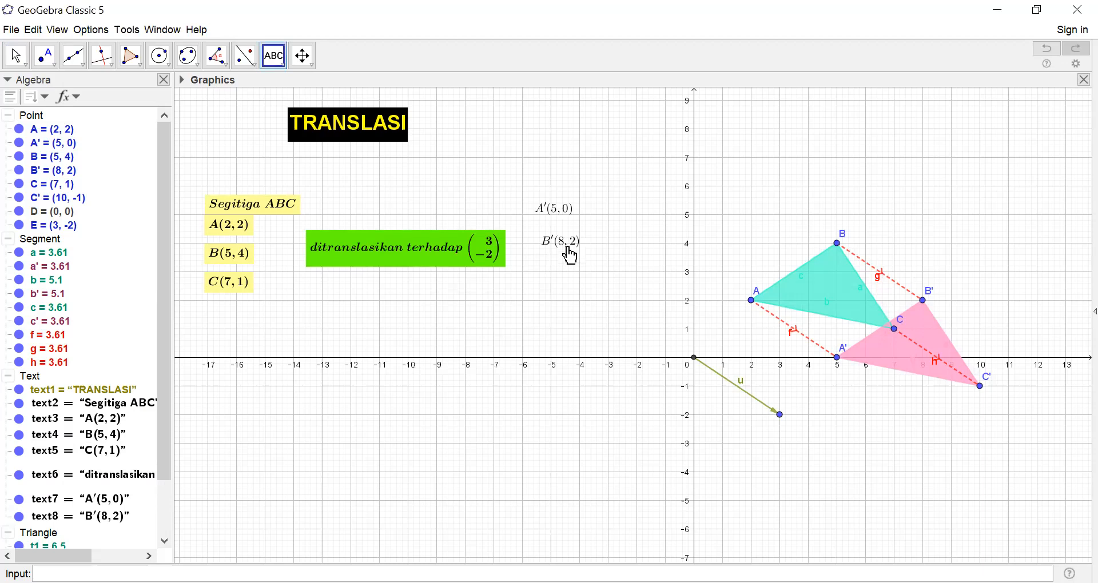
# - Add a LaTeX text with the label C' and the dynamic object C' below B', then line up the three image-vertex texts in a column
pyautogui.click(545, 264)
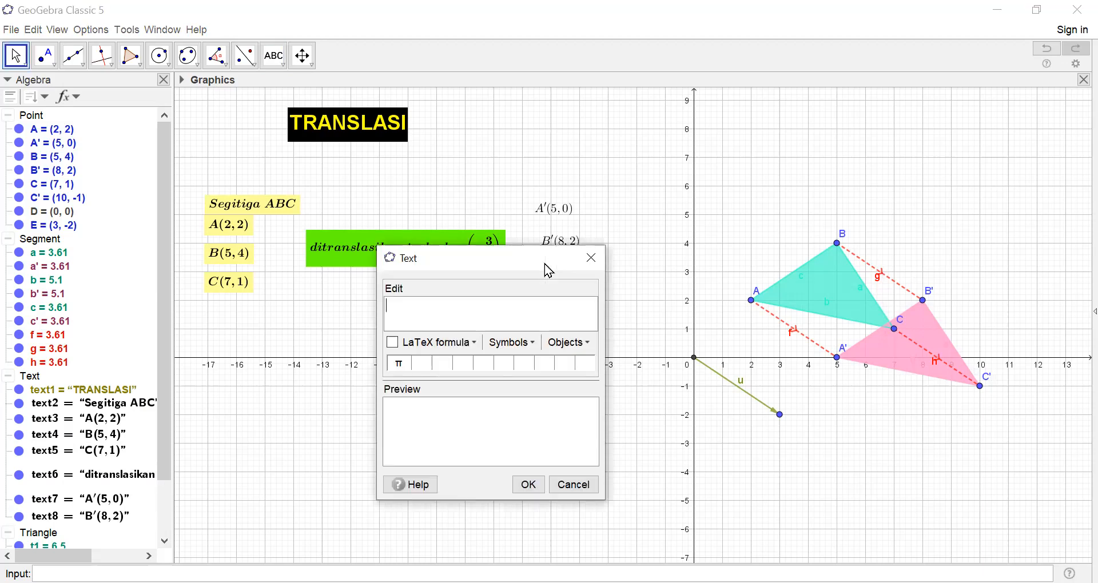
pyautogui.write('C')
pyautogui.click(392, 343)
pyautogui.click(405, 309)
pyautogui.write("'")
pyautogui.click(591, 343)
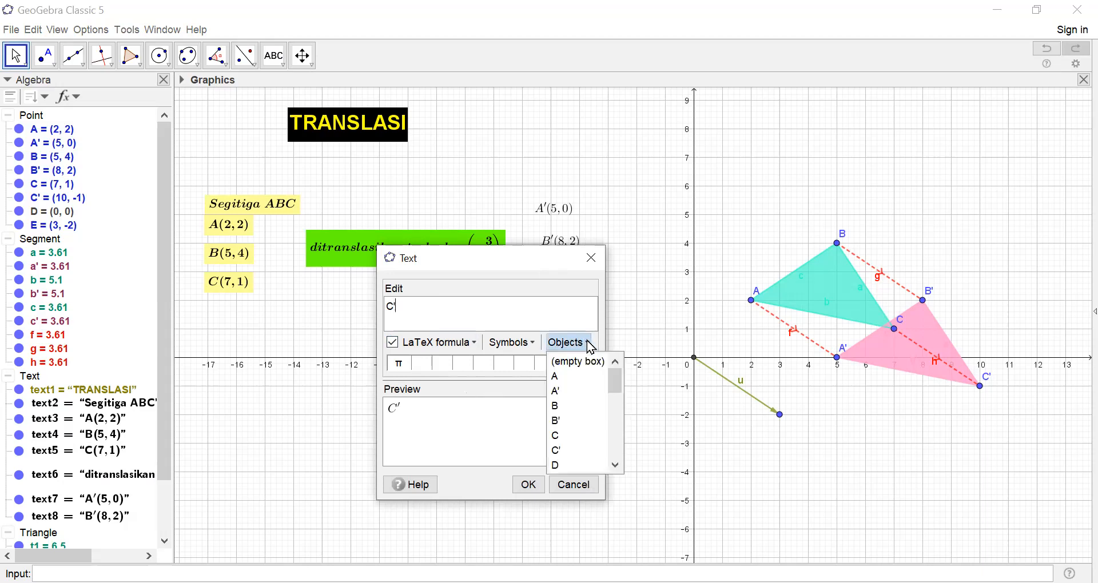
pyautogui.click(564, 450)
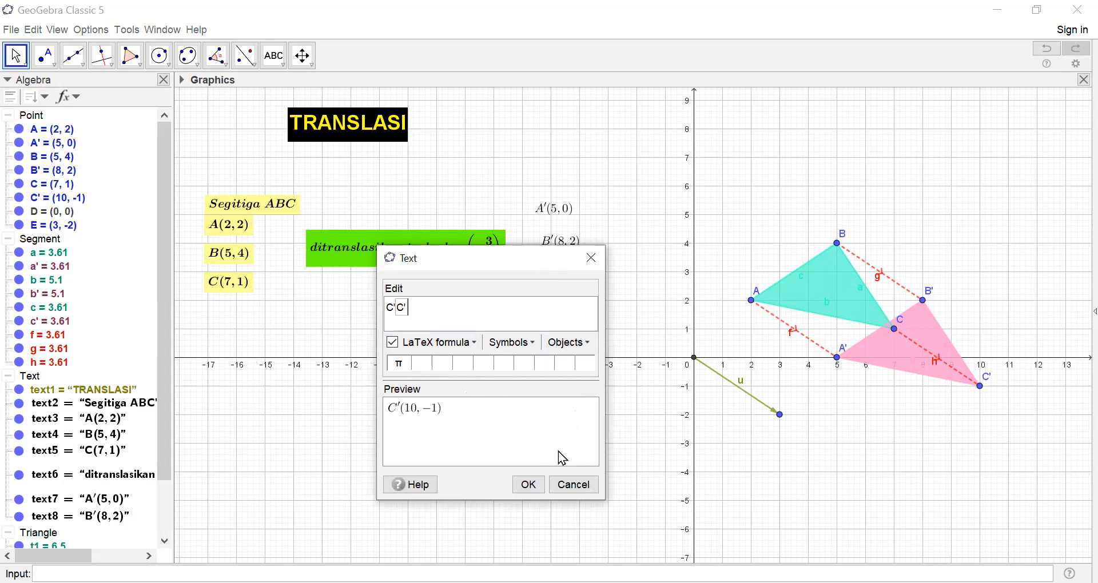
pyautogui.click(527, 484)
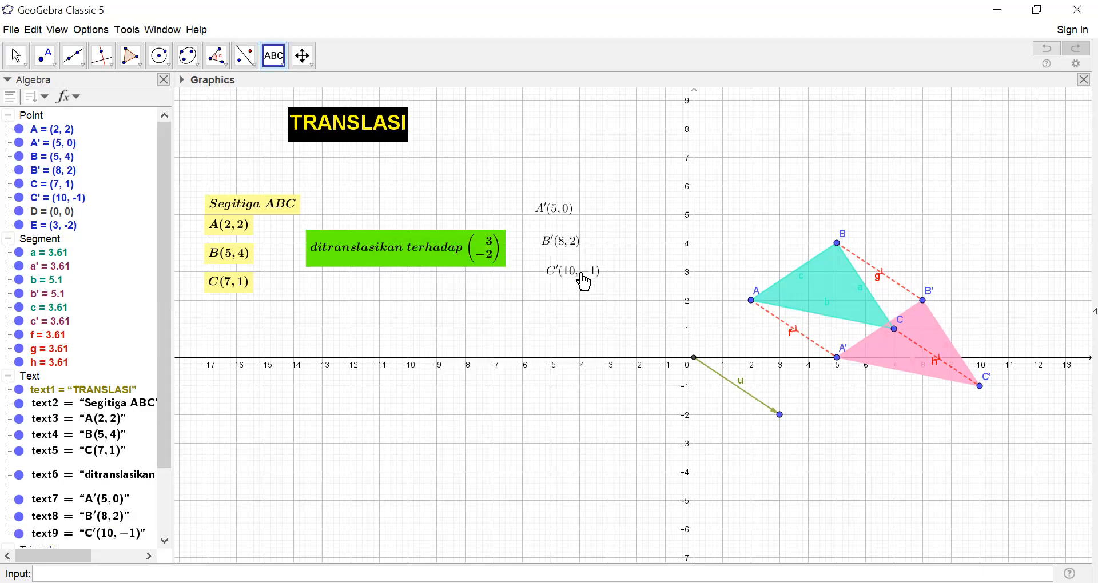
pyautogui.moveTo(584, 282); pyautogui.dragTo(568, 243)
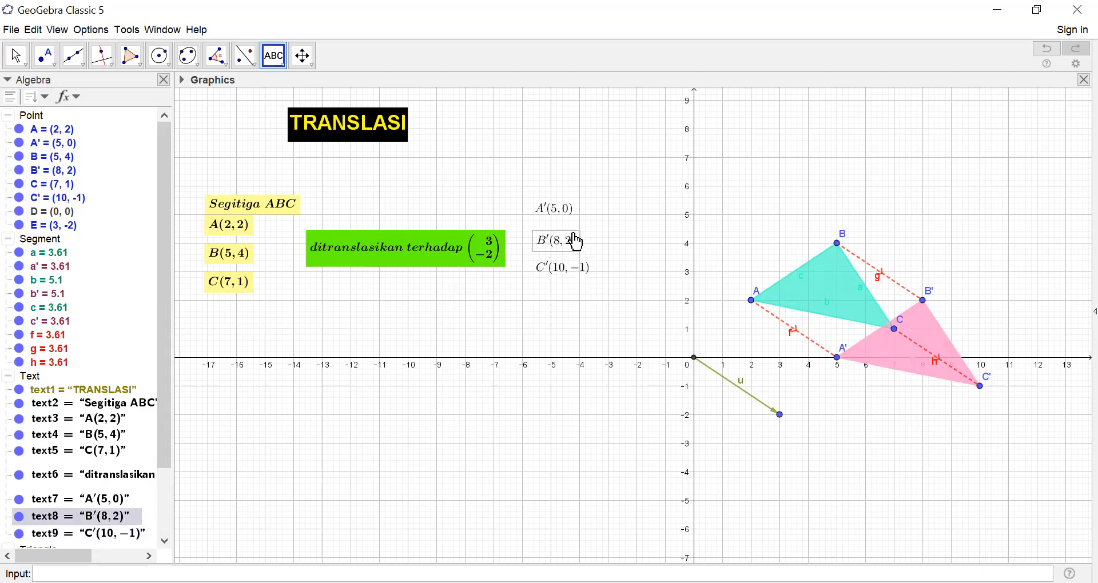
pyautogui.moveTo(564, 208); pyautogui.dragTo(567, 213)
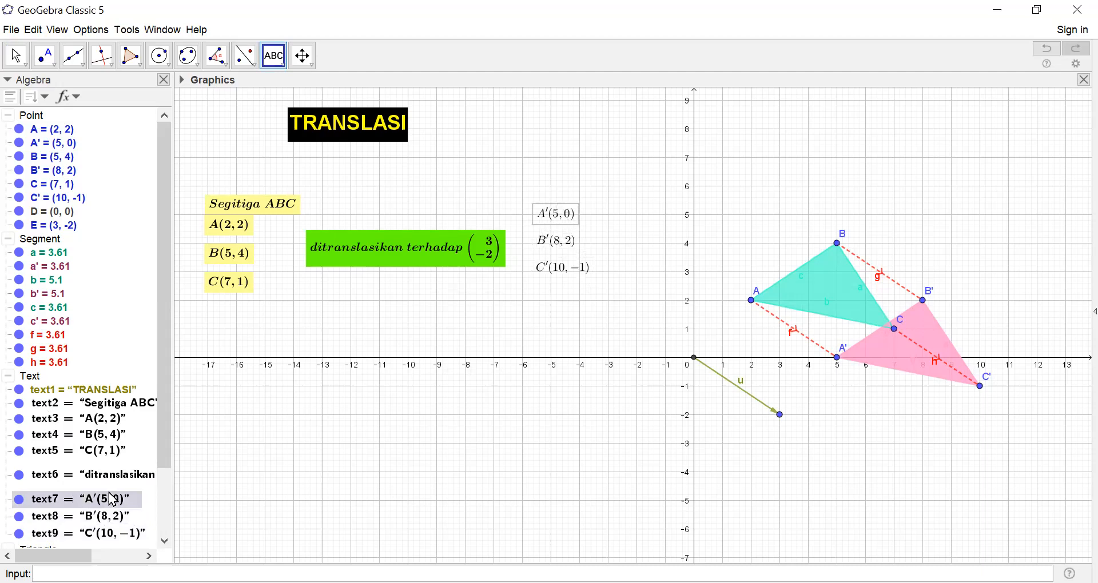
# - Make the A', B' and C' coordinate texts bold together
pyautogui.scroll(-2, 113, 497)
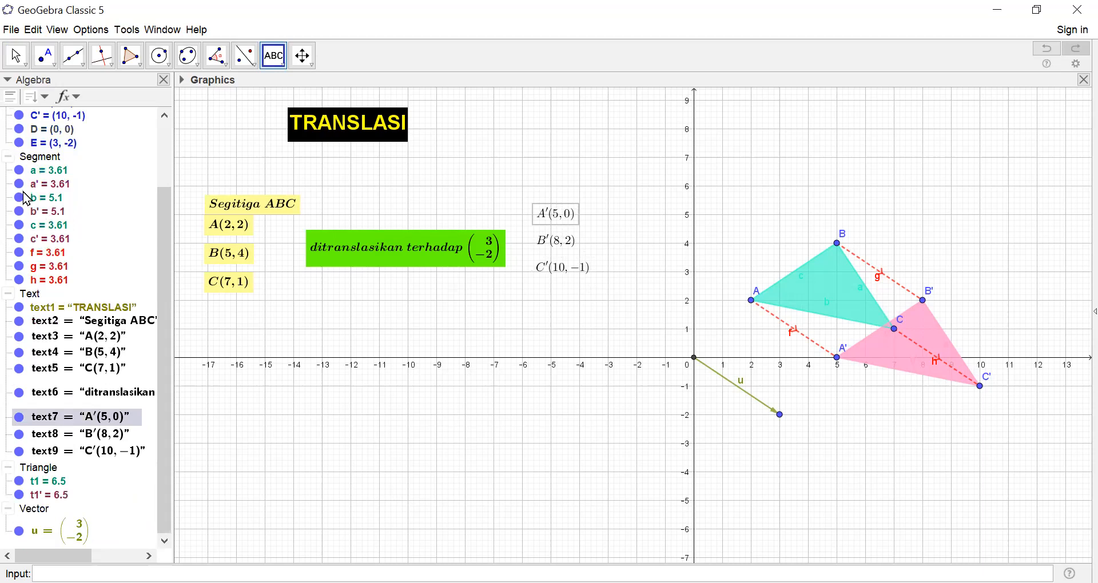
pyautogui.click(16, 56)
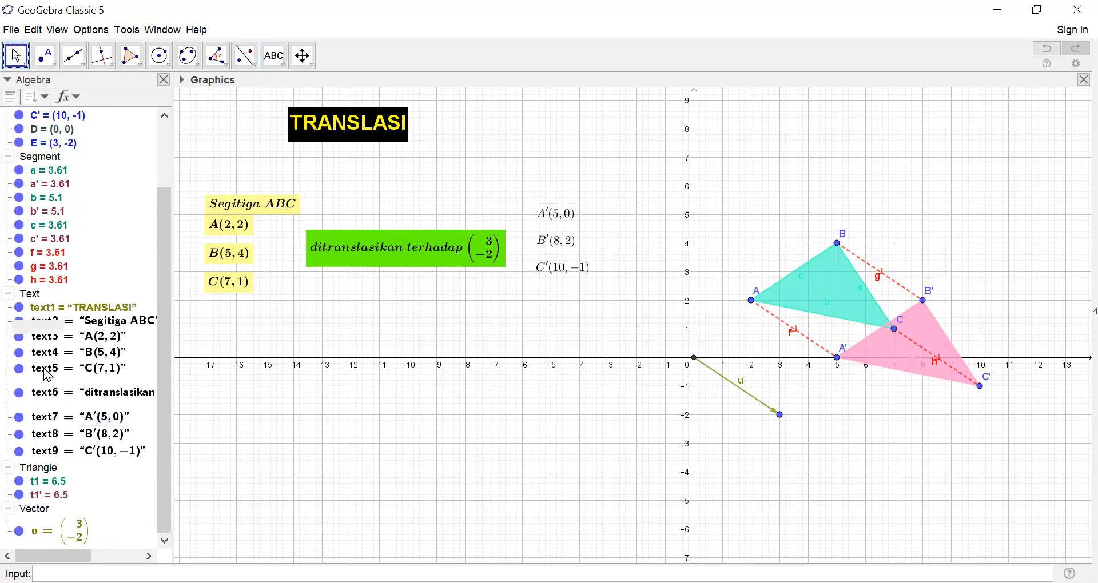
pyautogui.click(96, 424)
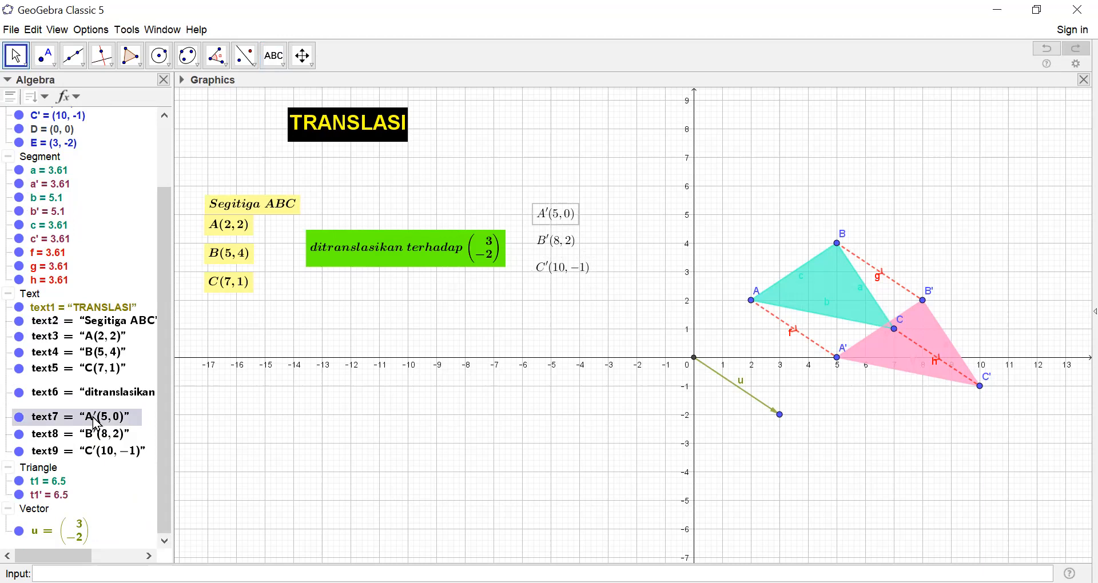
pyautogui.keyDown('ctrl'); pyautogui.click(97, 436); pyautogui.keyUp('ctrl')
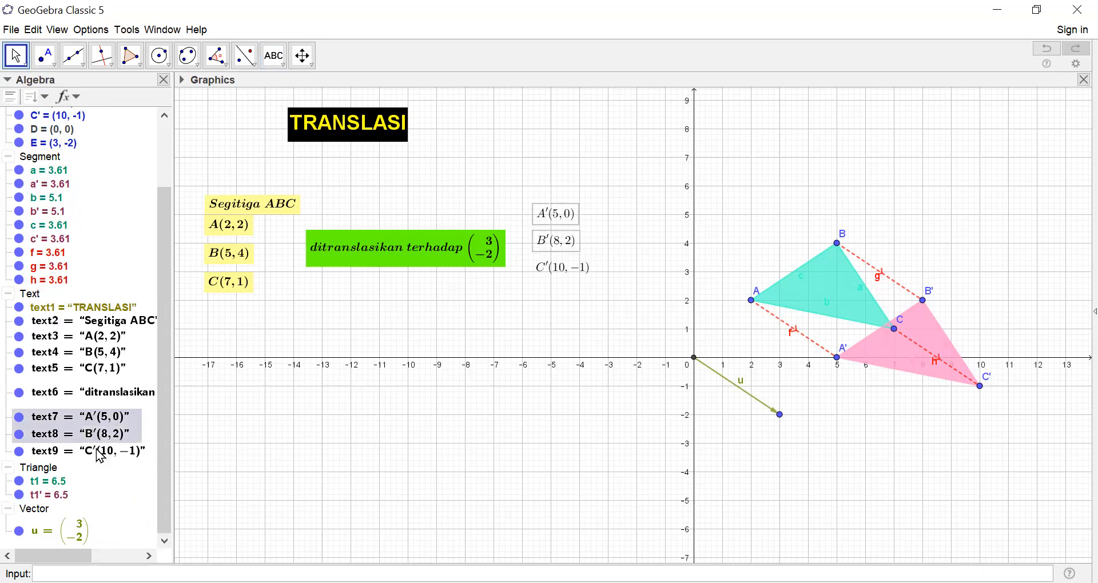
pyautogui.keyDown('ctrl'); pyautogui.click(100, 452); pyautogui.keyUp('ctrl')
pyautogui.rightClick(100, 452)
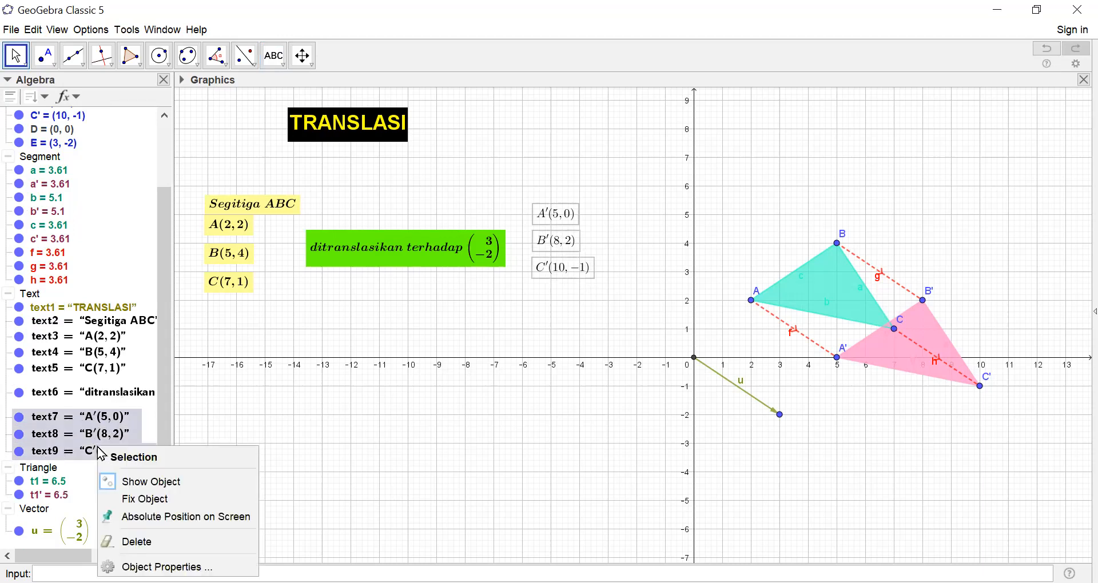
pyautogui.click(137, 567)
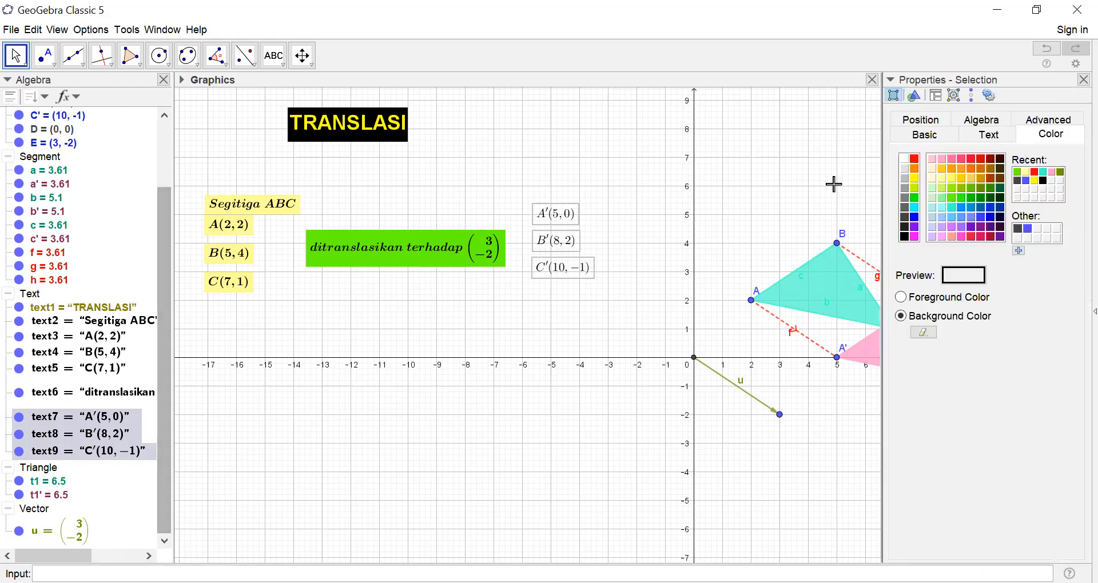
pyautogui.click(988, 135)
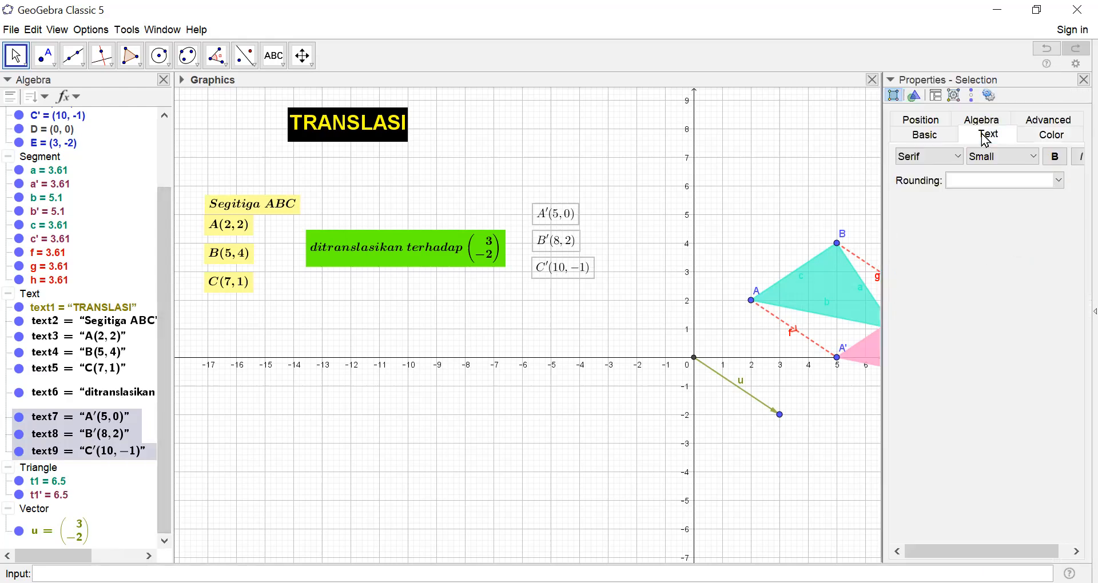
pyautogui.click(1055, 158)
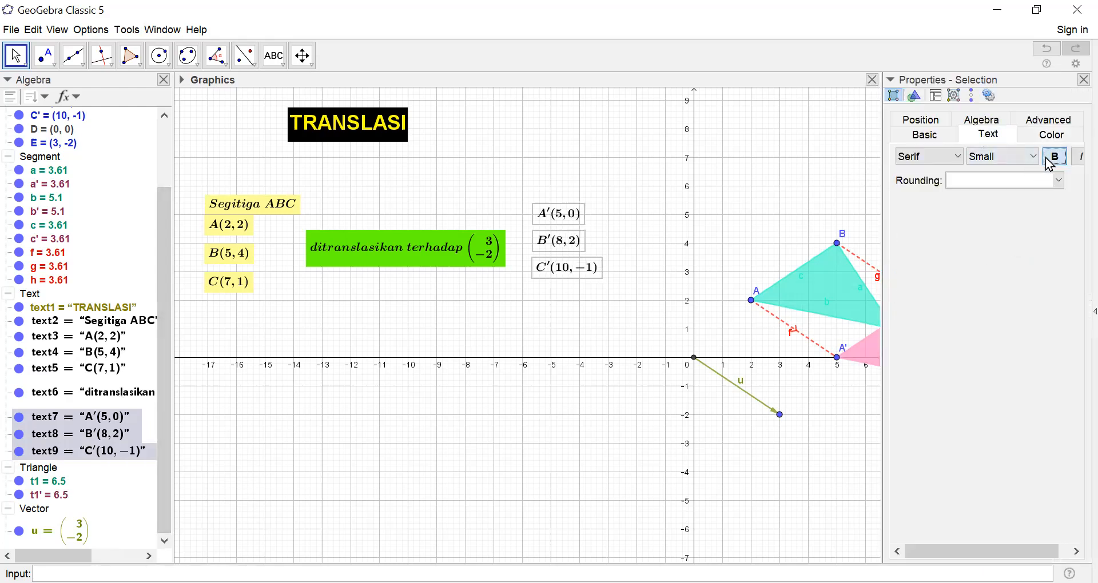
# - Give the three selected coordinate texts a pink background (255, 153, 204), close their properties and clear the selection
pyautogui.click(1059, 137)
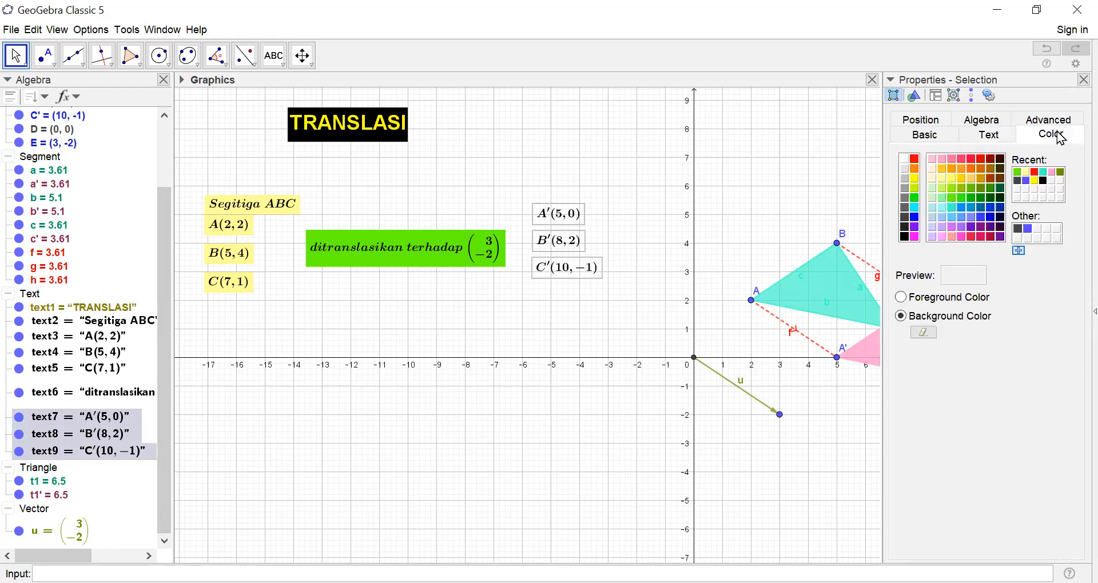
pyautogui.click(942, 160)
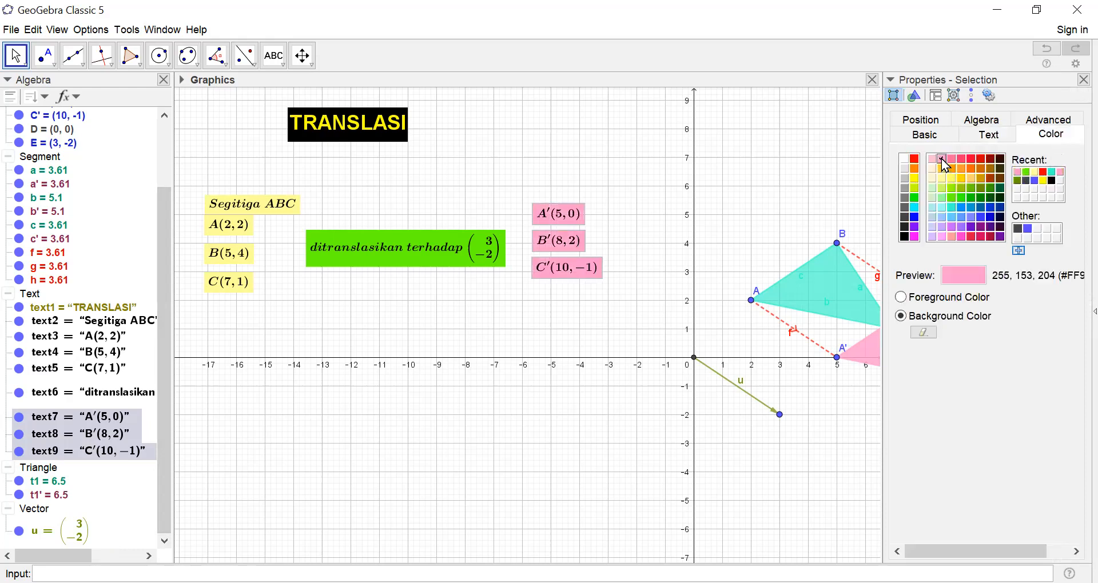
pyautogui.click(1075, 85)
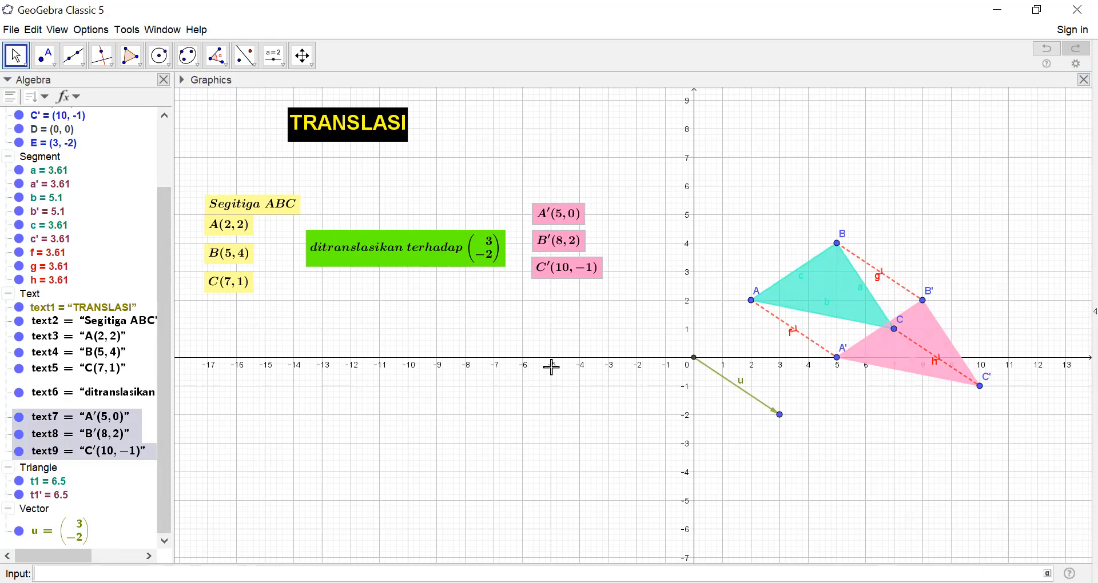
pyautogui.click(209, 342)
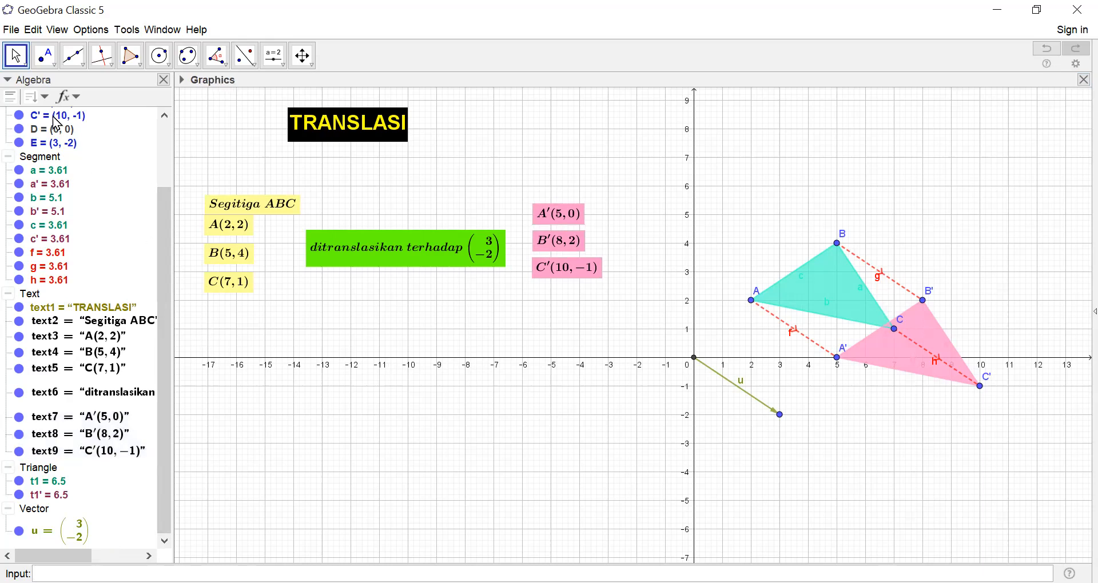
# - Start a LaTeX text below the Segitiga ABC coordinates with "Translasi", a LaTeX space and the binomial \binom{a}{b}
pyautogui.click(274, 55)
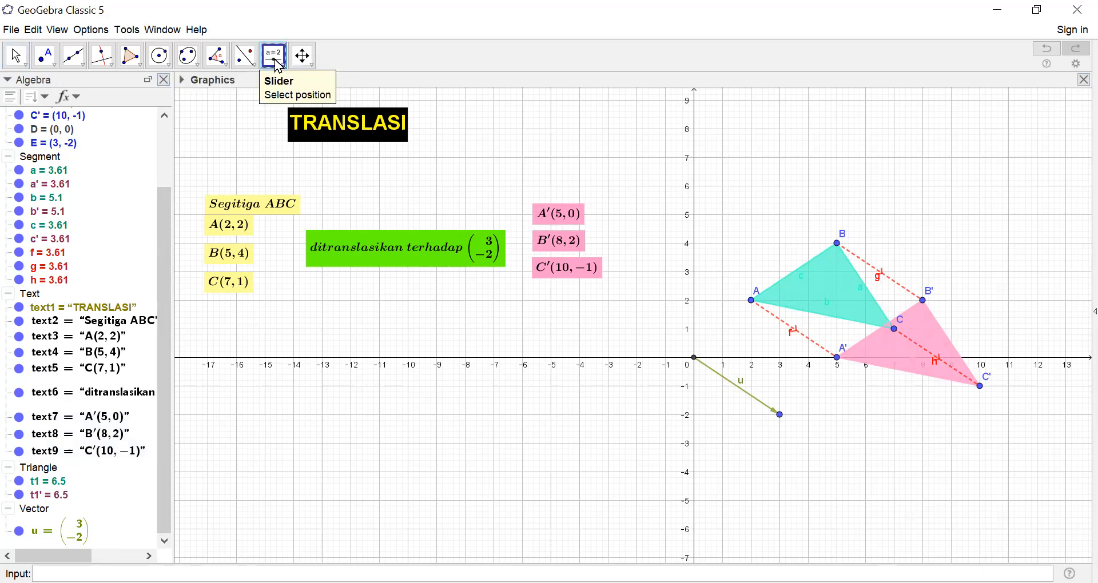
pyautogui.click(277, 64)
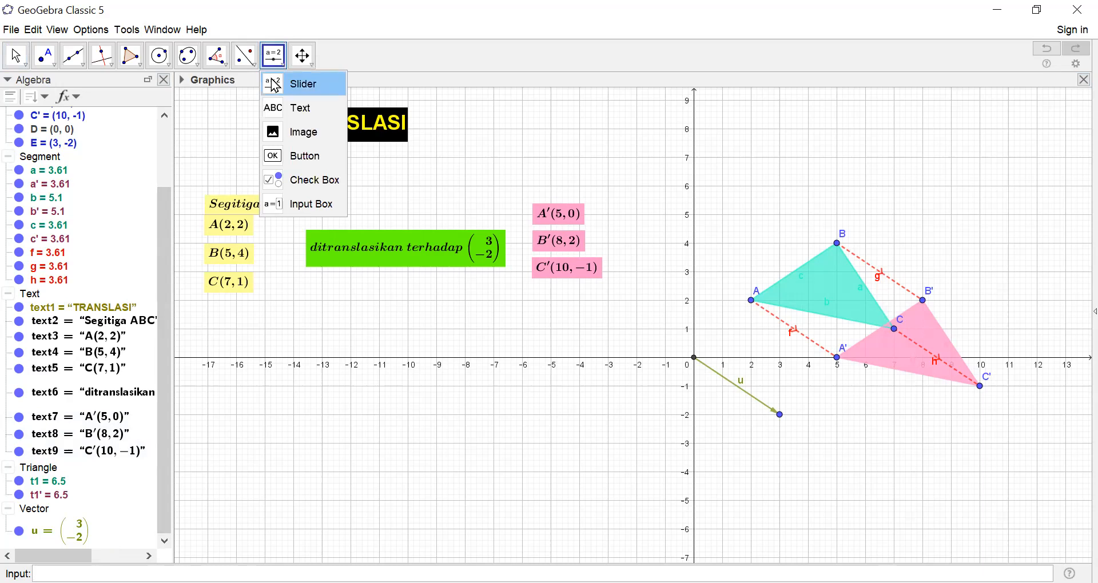
pyautogui.click(272, 114)
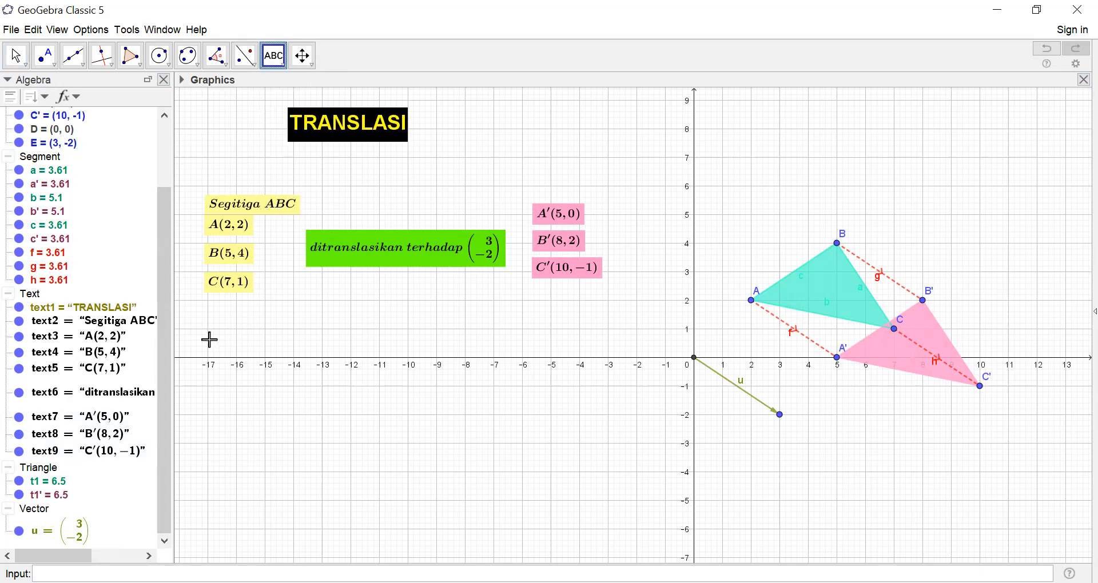
pyautogui.click(250, 418)
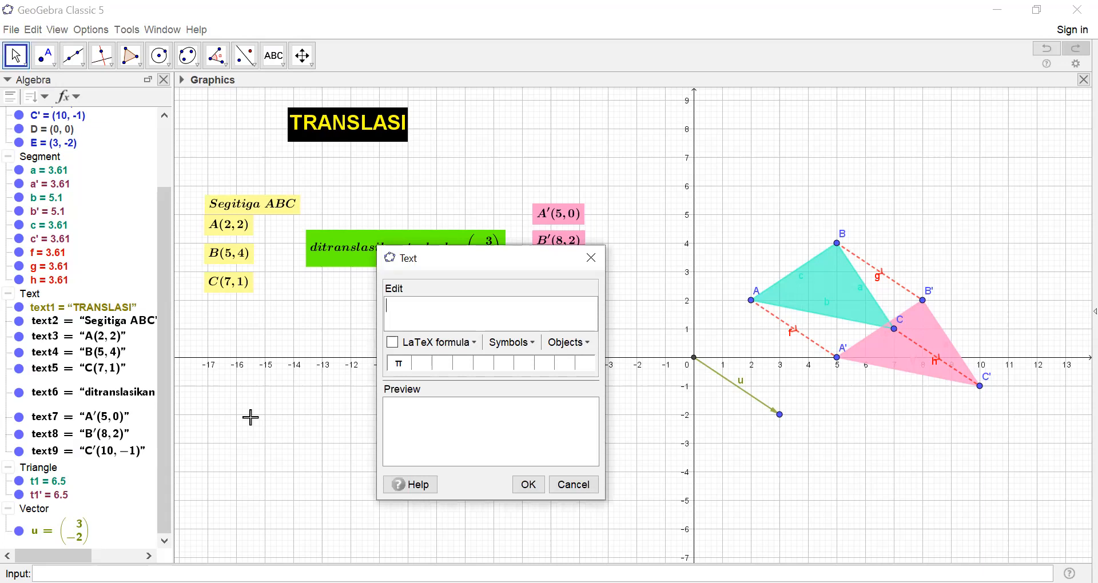
pyautogui.write('Translasi')
pyautogui.click(392, 343)
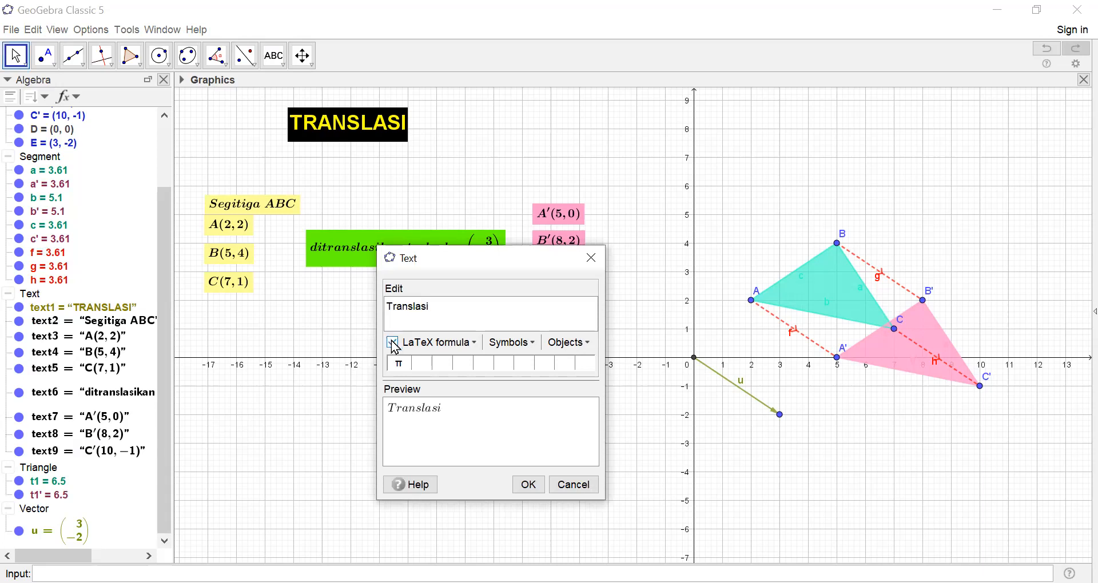
pyautogui.click(477, 342)
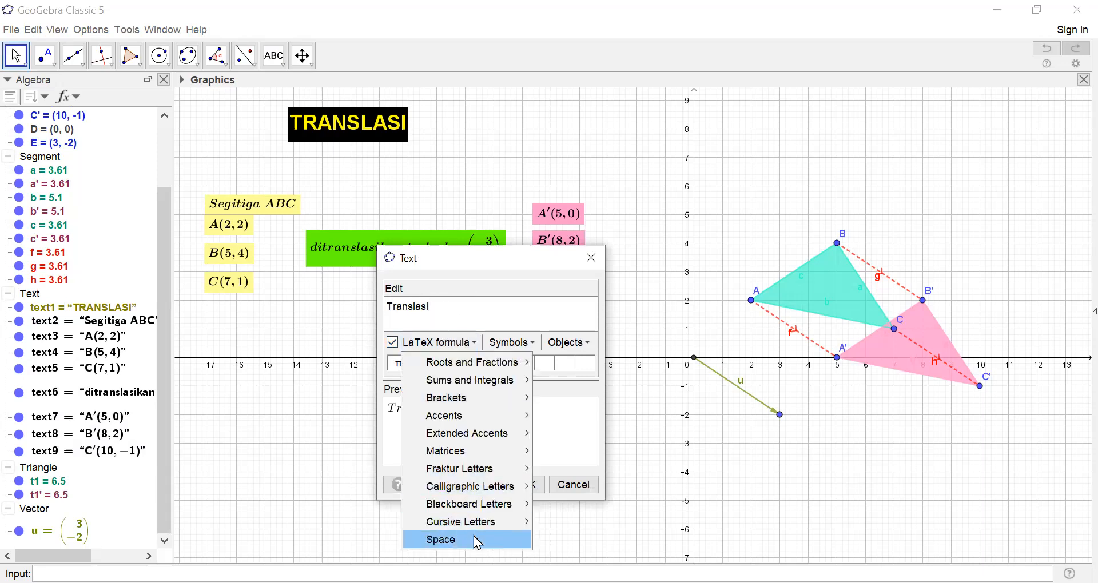
pyautogui.click(441, 539)
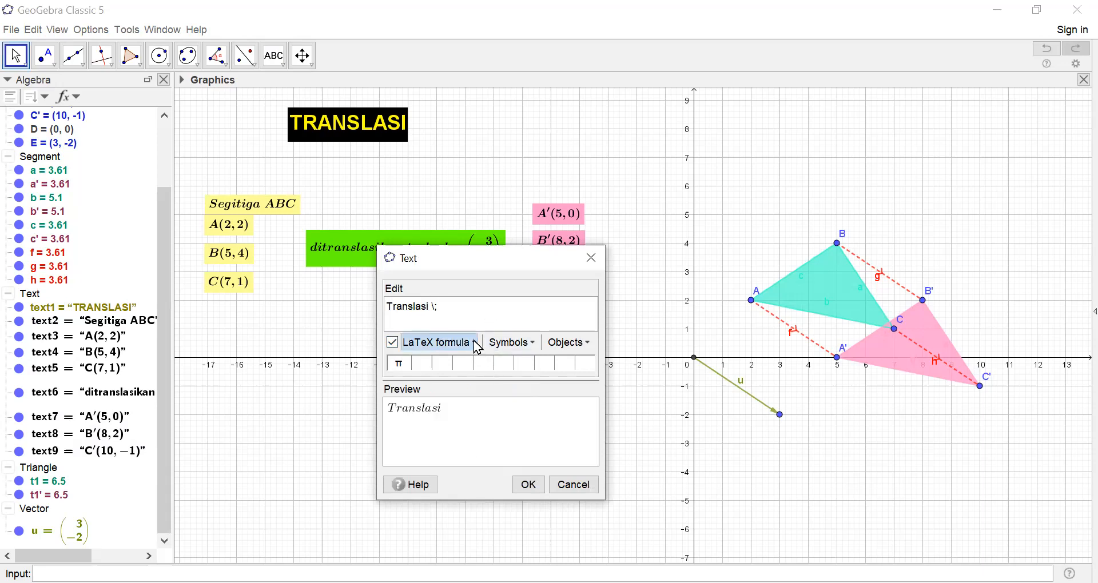
pyautogui.click(477, 343)
pyautogui.moveTo(481, 362)
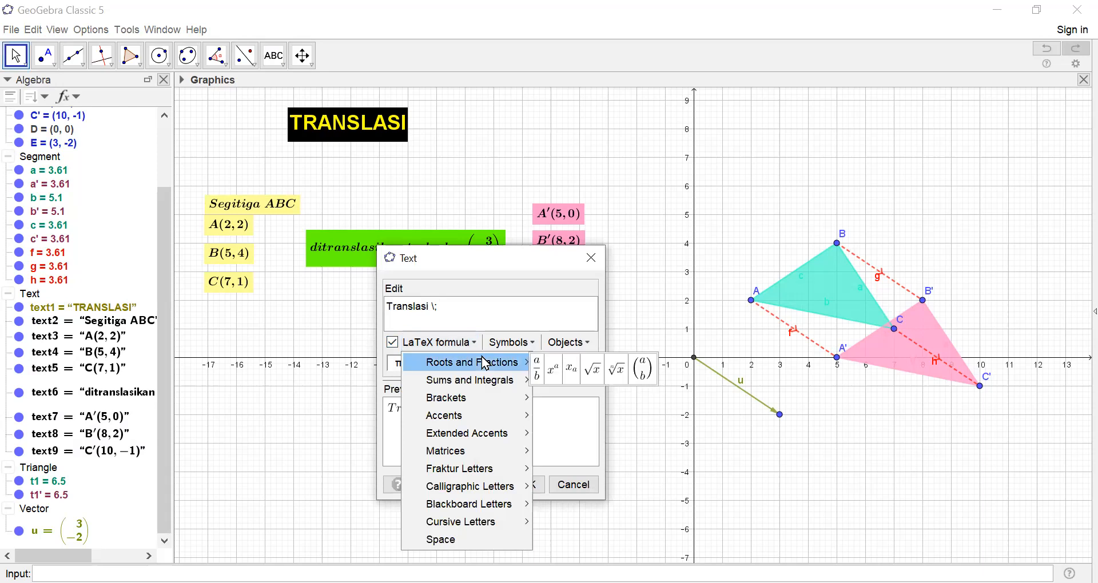
pyautogui.click(643, 375)
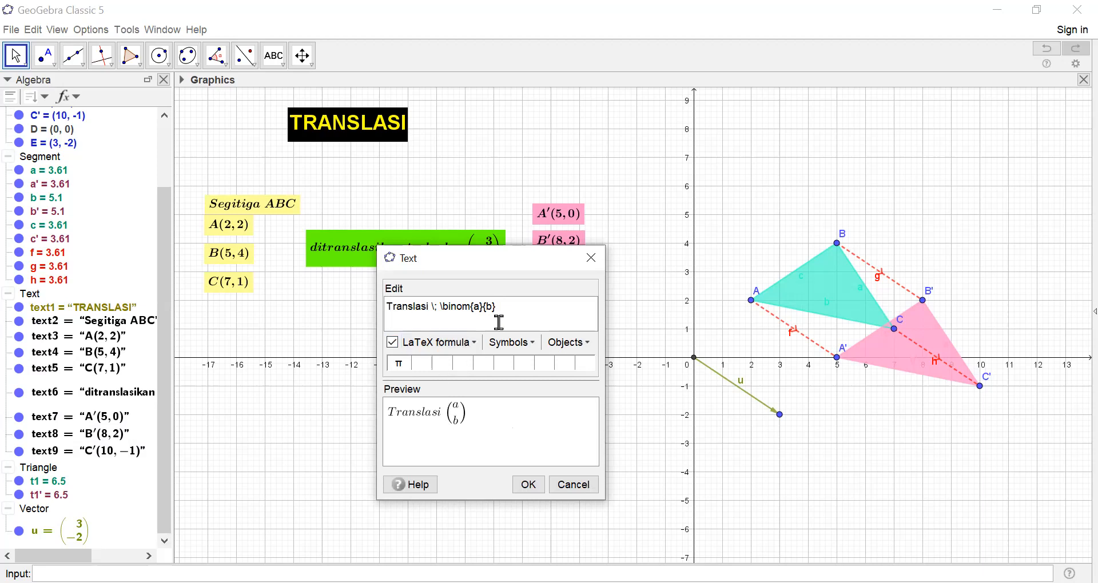
# - Continue the LaTeX text with a LaTeX space and "memindahkan setiap titik P(x,y)"
pyautogui.click(475, 343)
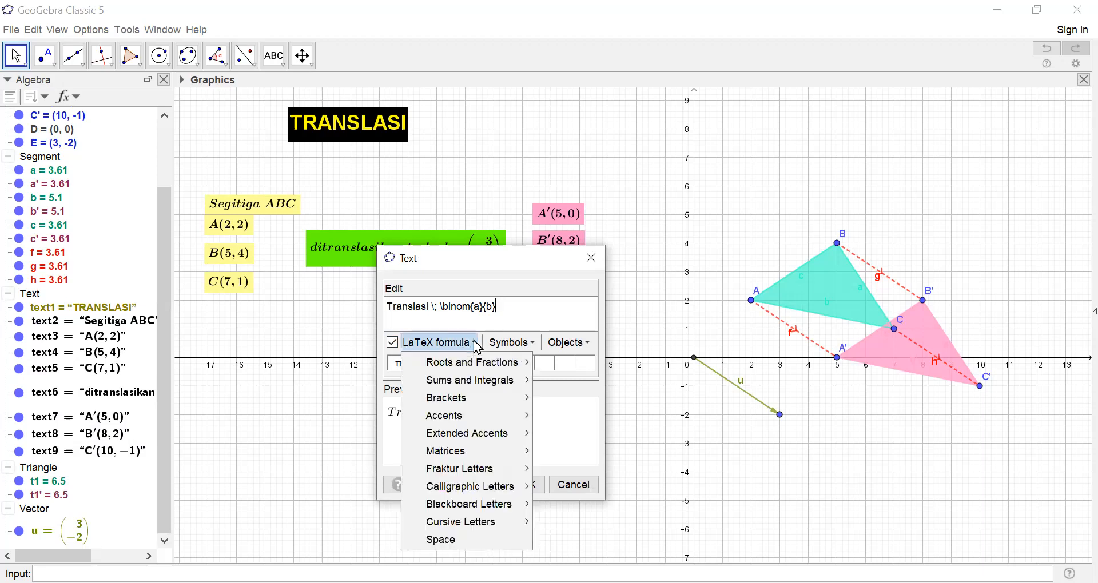
pyautogui.click(453, 539)
pyautogui.write('memindahkan setiap titik')
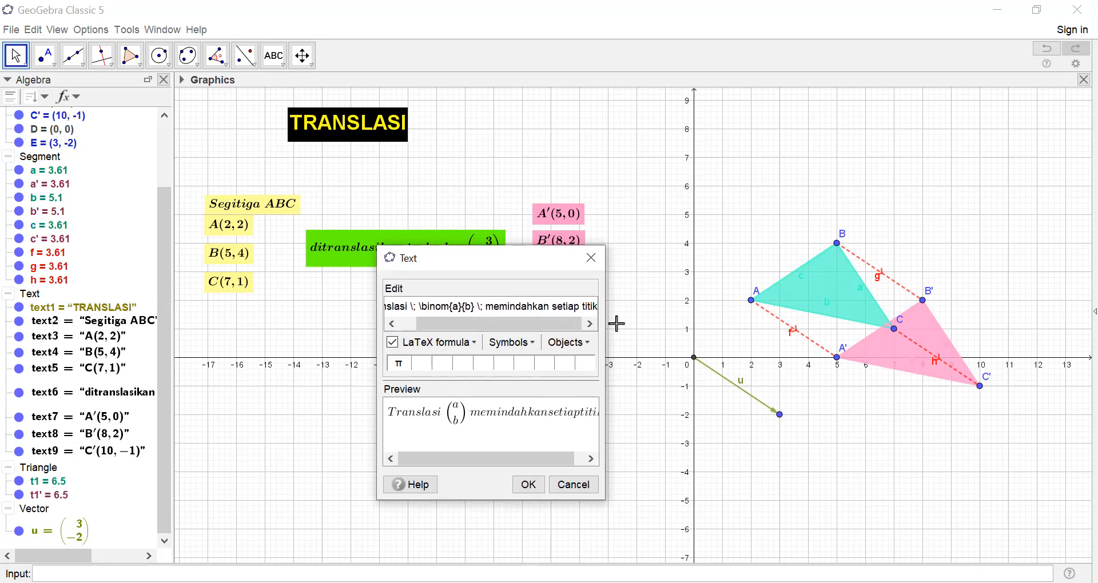
pyautogui.write(' (')
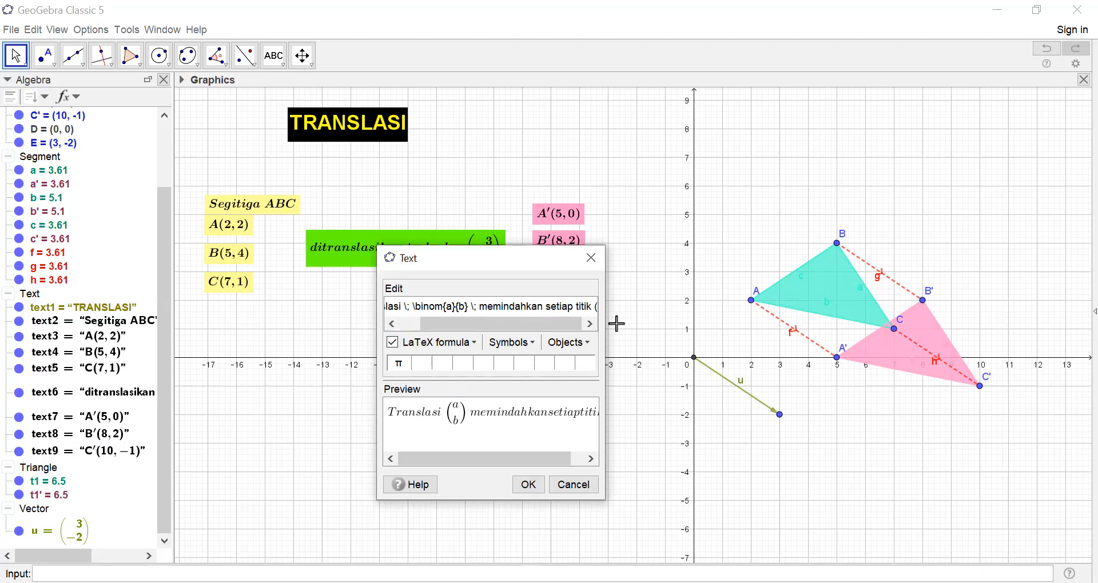
pyautogui.press('BackSpace')
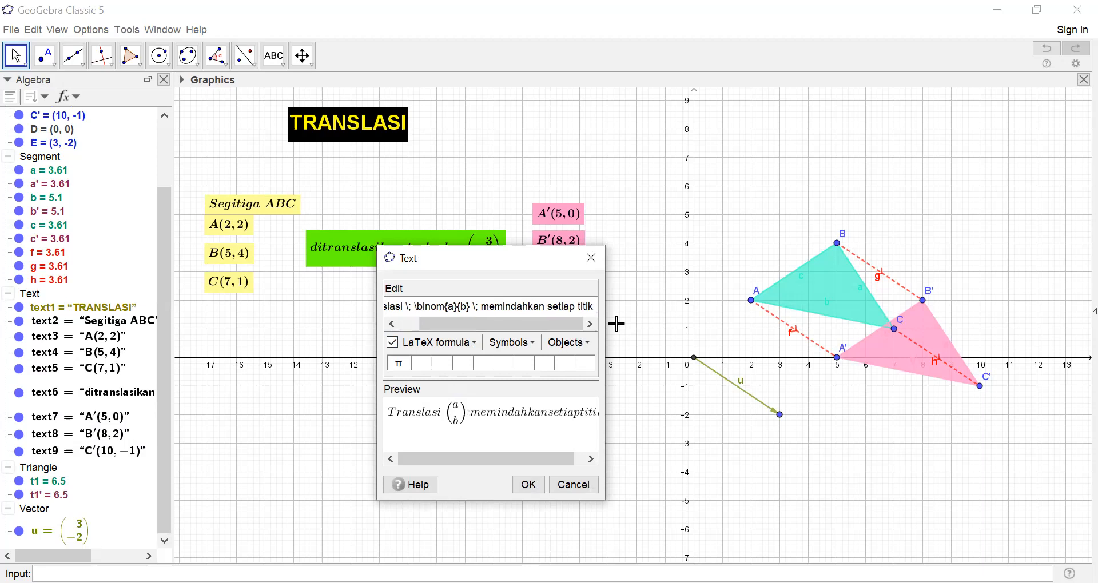
pyautogui.write('P')
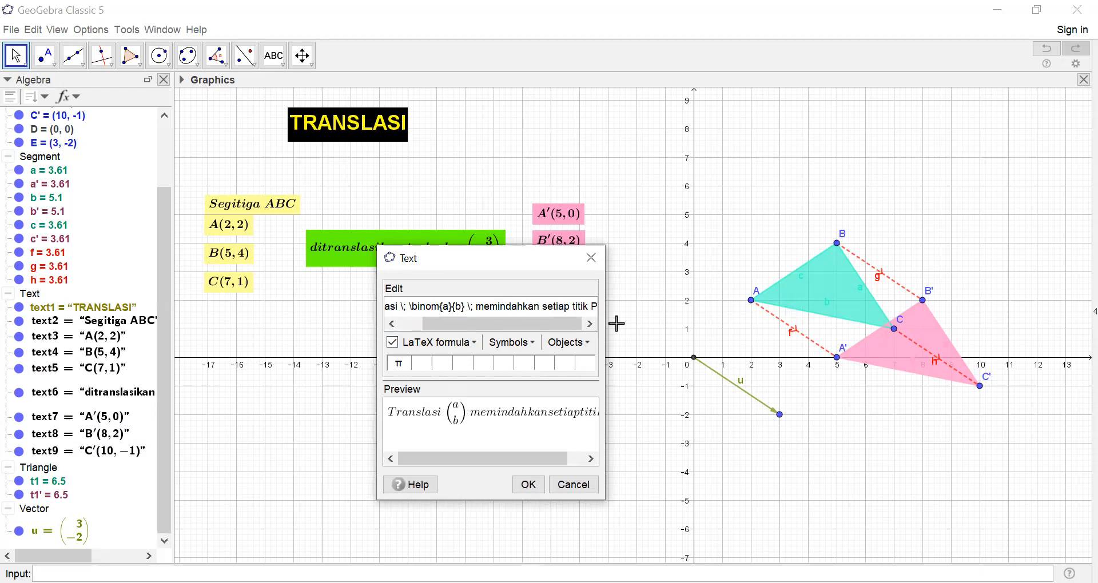
pyautogui.write('(a')
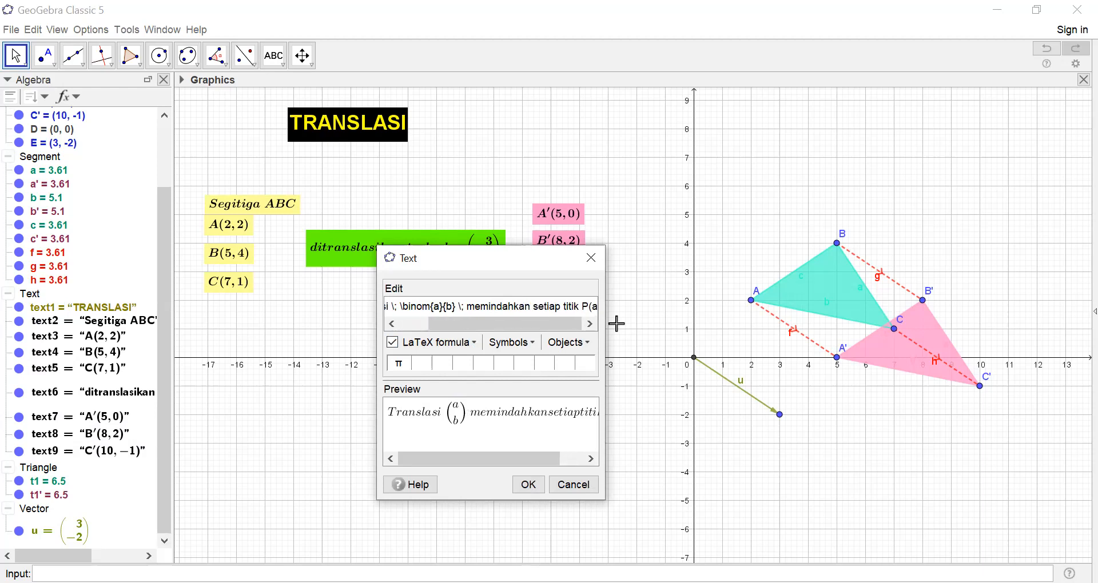
pyautogui.press('BackSpace')
pyautogui.write('x')
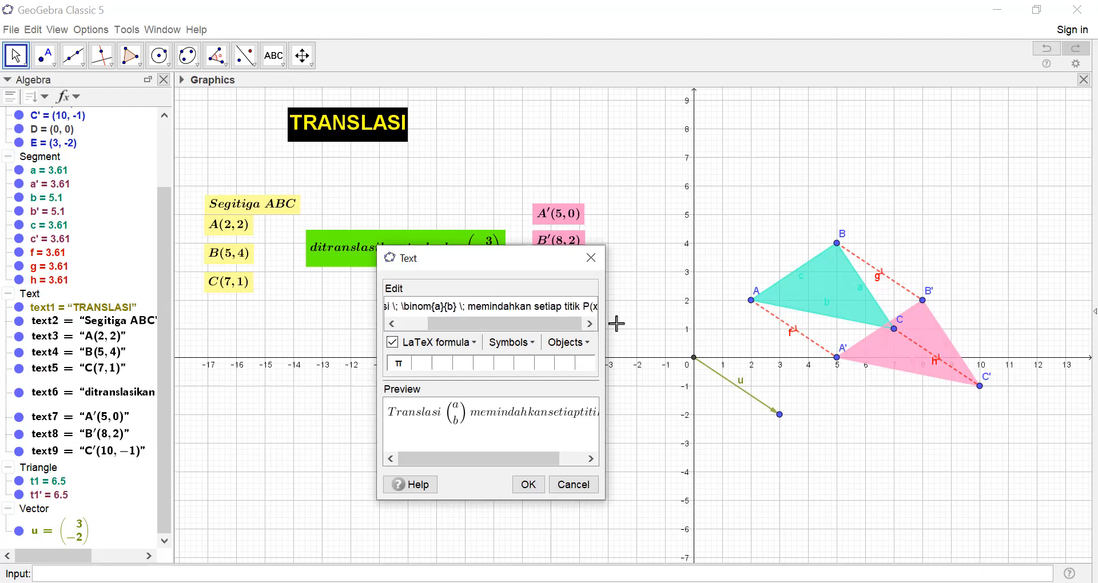
pyautogui.write(',y)')
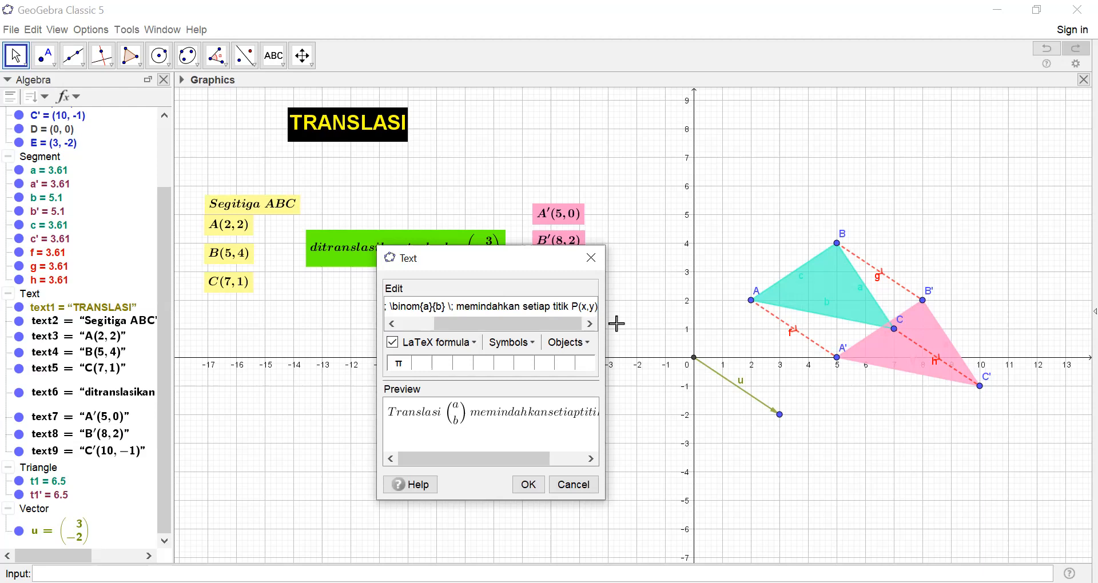
pyautogui.write('k')
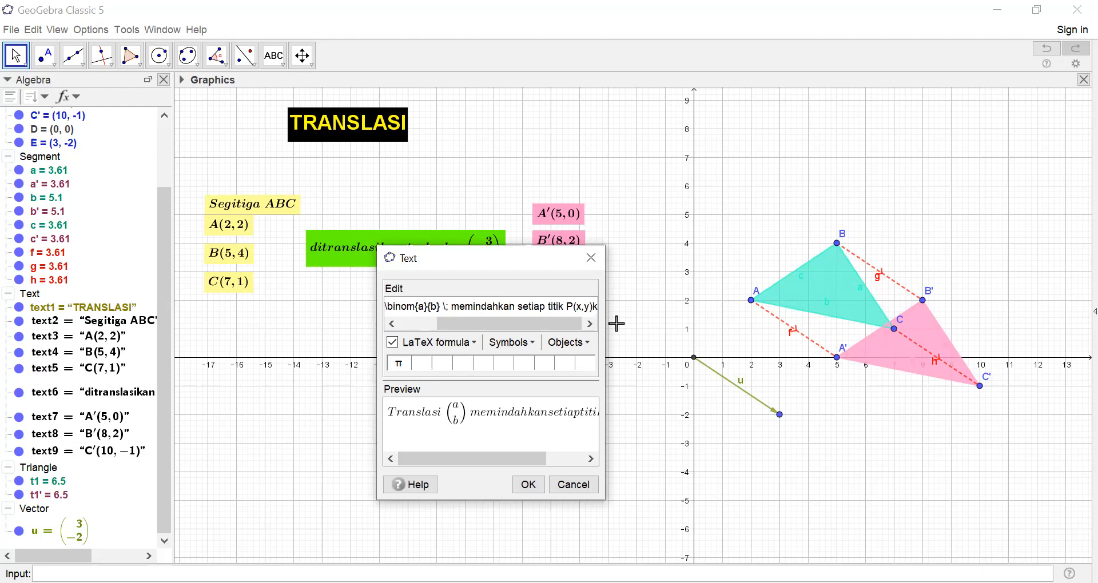
pyautogui.press('BackSpace')
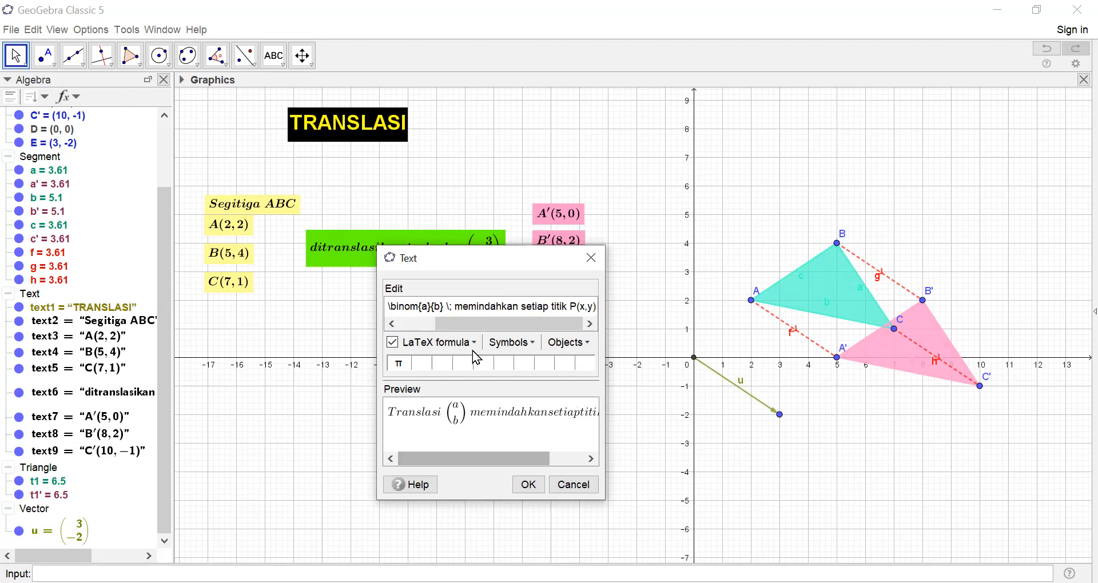
# - Append a LaTeX space, "ke", another LaTeX space and "P'(x+a,y+b" to the text
pyautogui.click(452, 342)
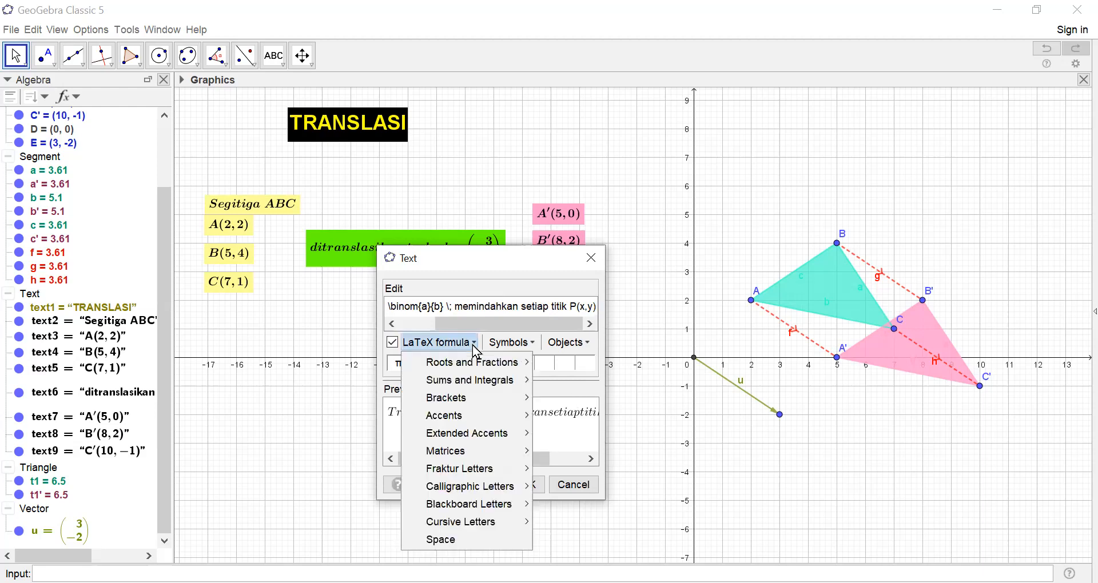
pyautogui.click(446, 540)
pyautogui.write('ke')
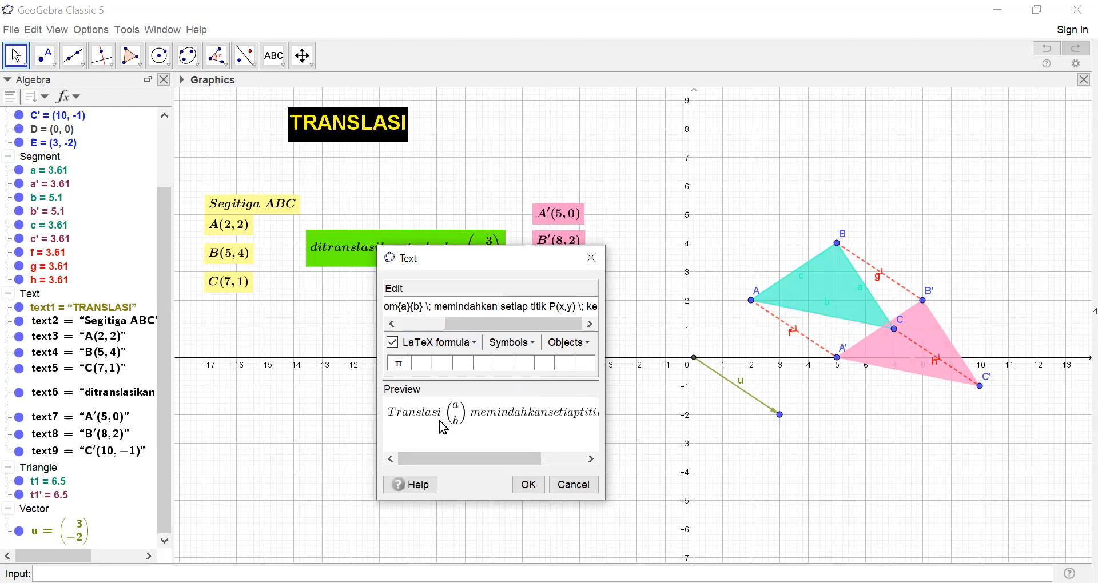
pyautogui.click(454, 343)
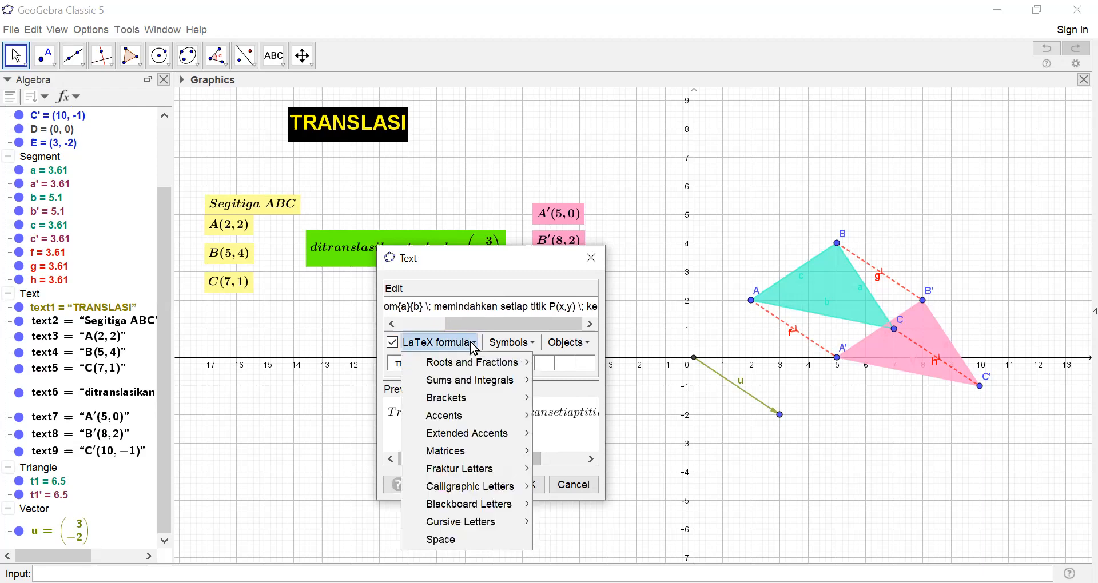
pyautogui.click(448, 539)
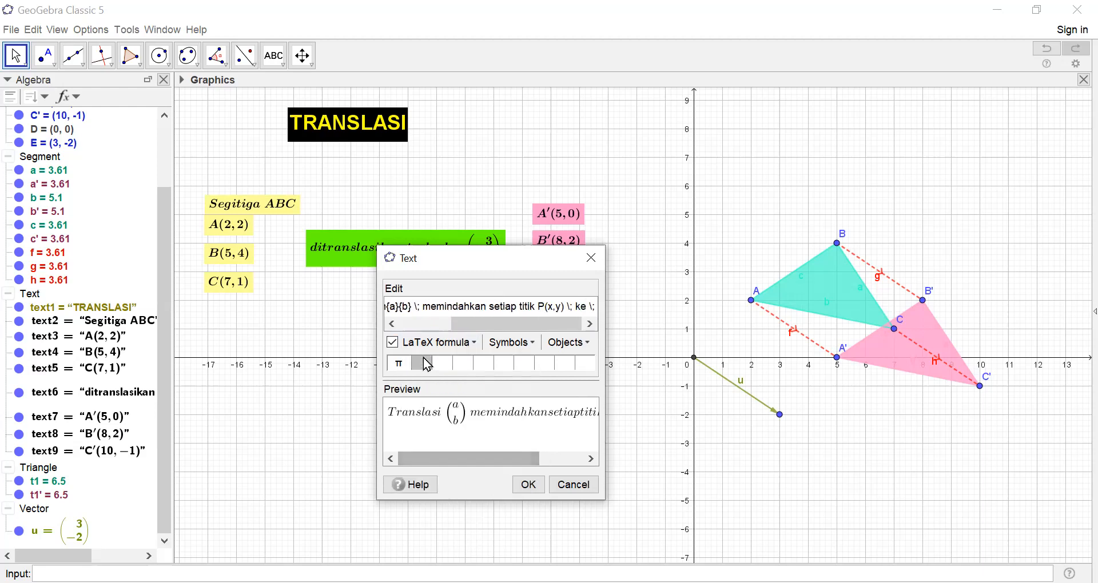
pyautogui.write('P')
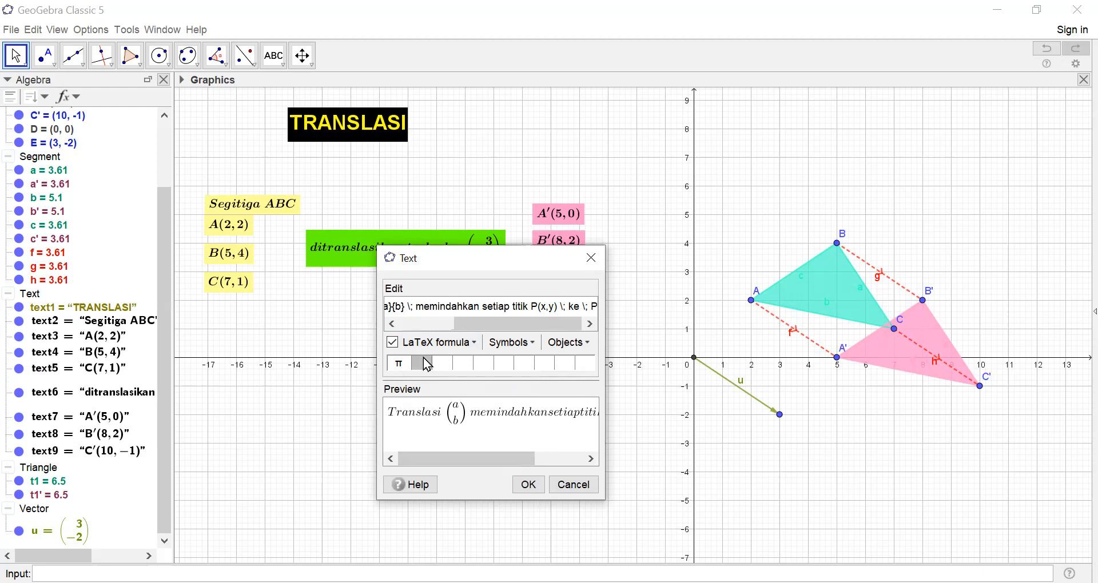
pyautogui.write("'(")
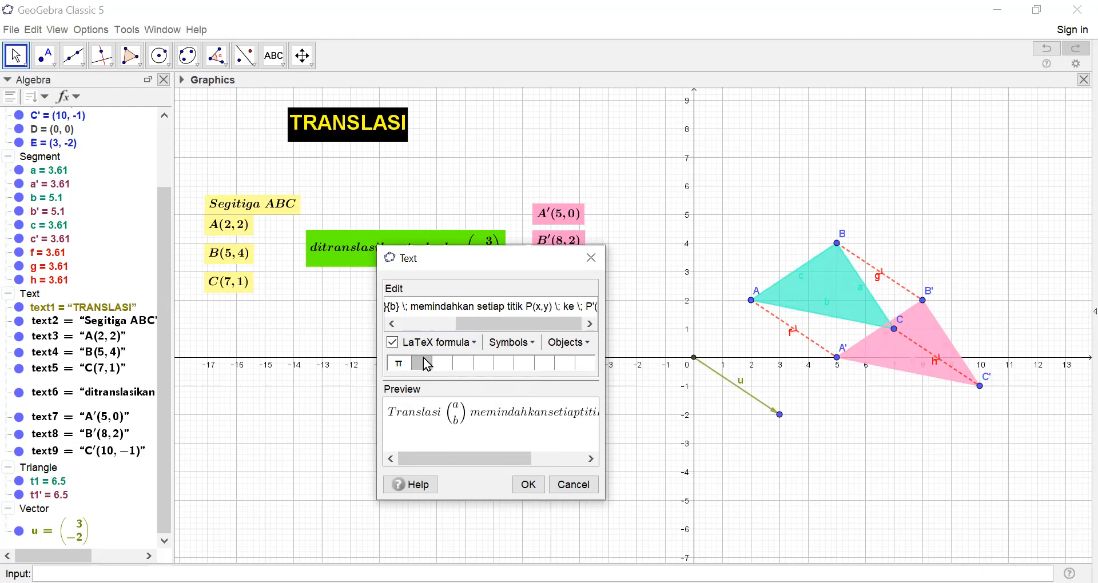
pyautogui.write('x')
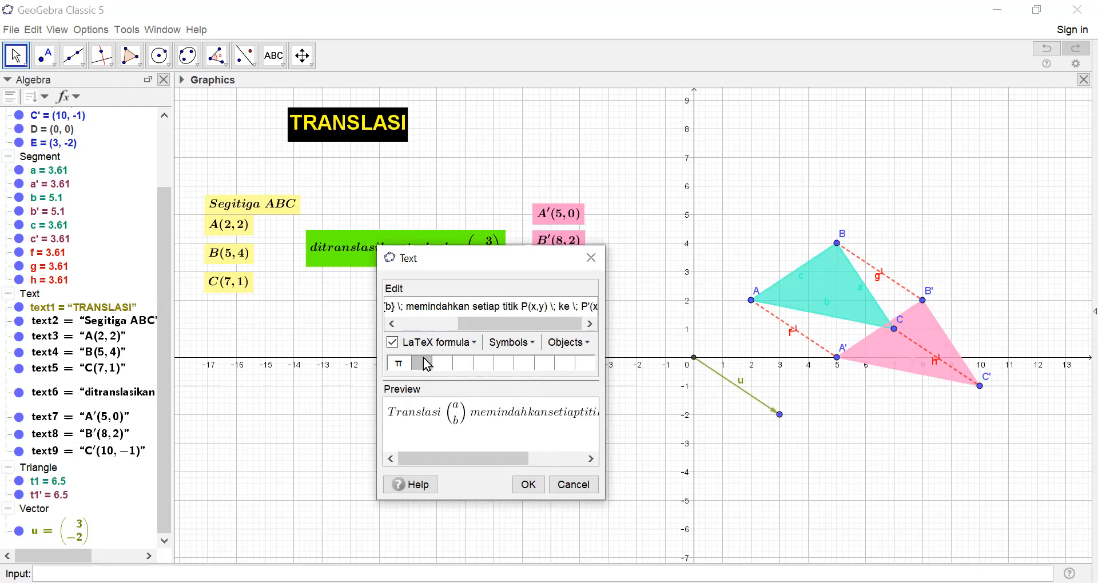
pyautogui.write('+a,y')
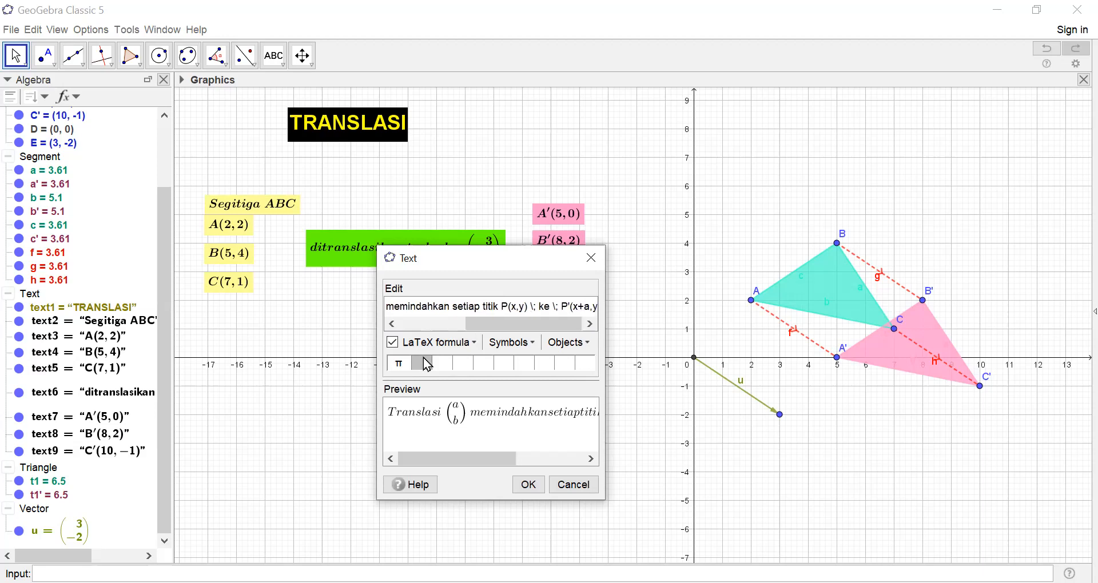
pyautogui.write('+b')
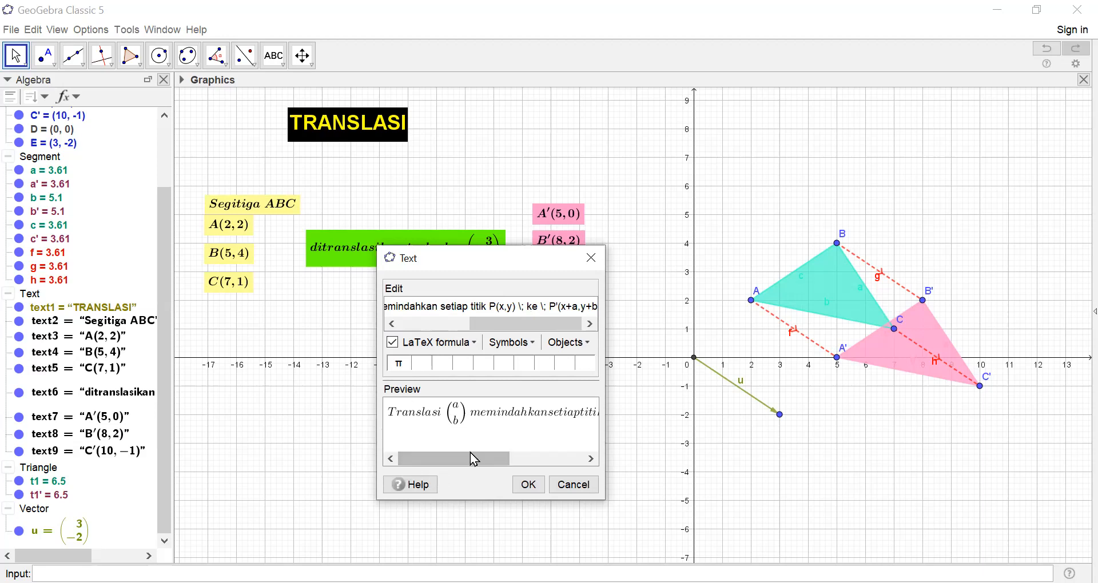
# - Insert a LaTeX space between "memindahkan" and "setiap" in the text
pyautogui.moveTo(470, 452); pyautogui.dragTo(495, 472)
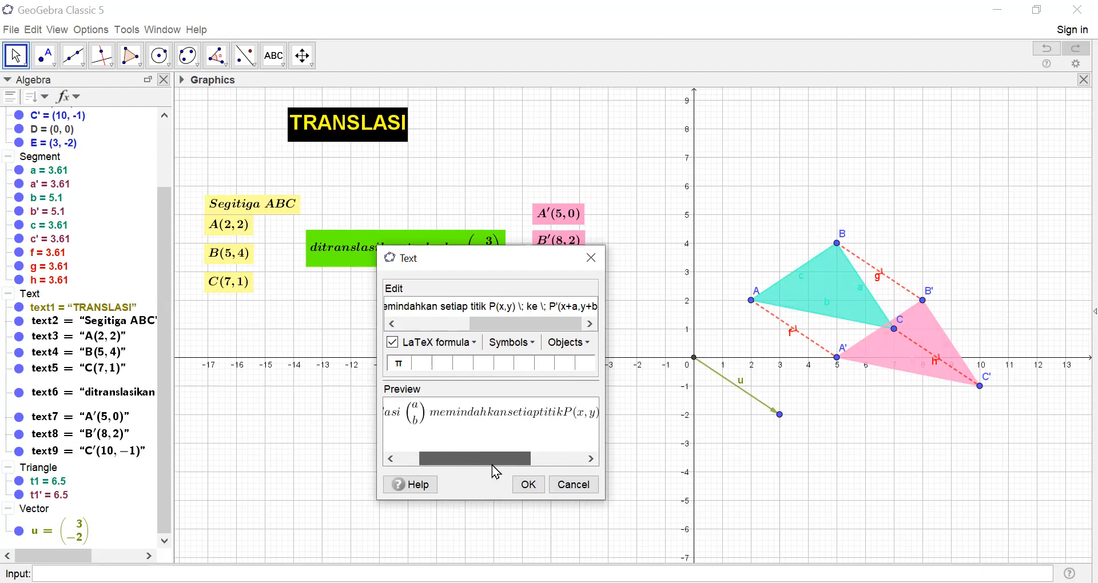
pyautogui.moveTo(491, 466); pyautogui.dragTo(485, 459)
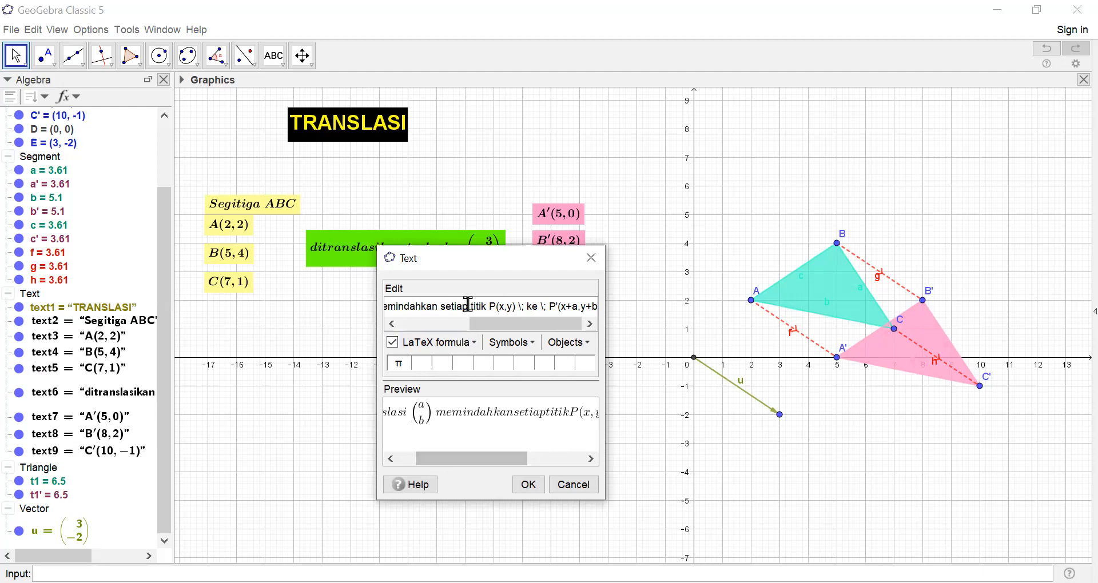
pyautogui.click(440, 312)
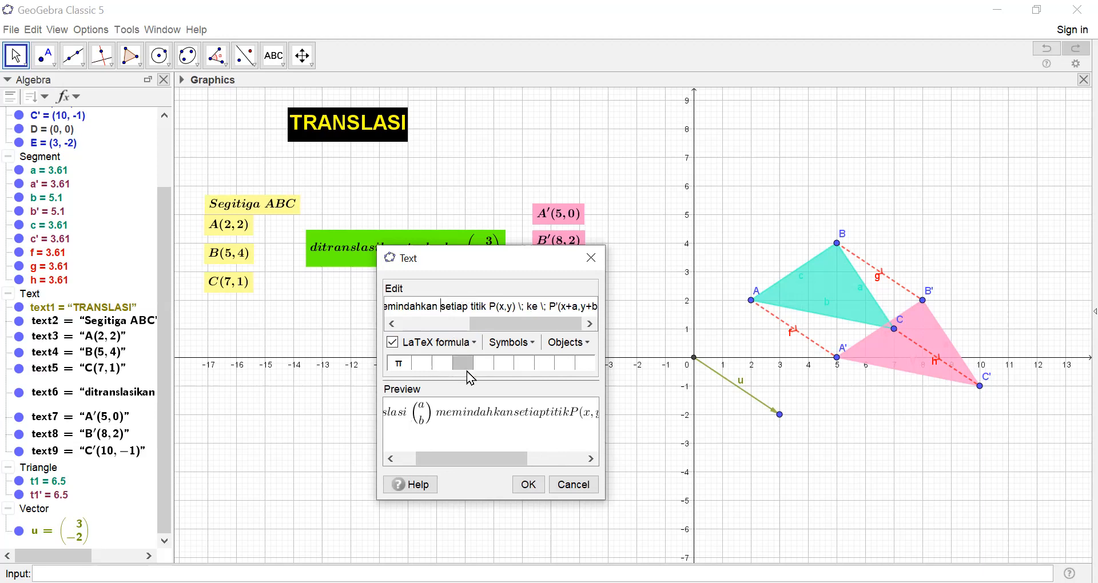
pyautogui.click(473, 343)
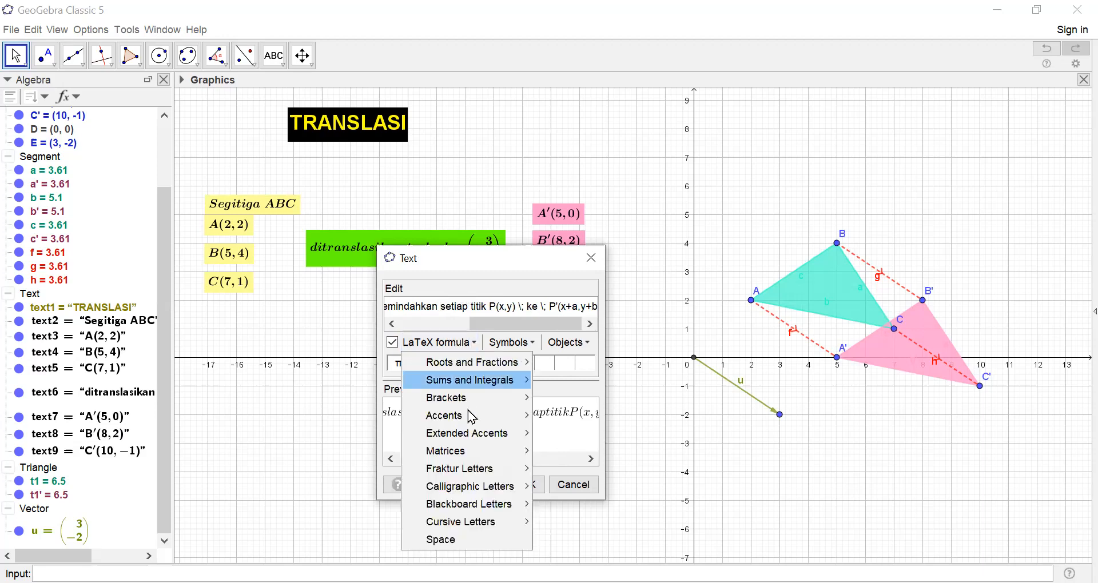
pyautogui.click(453, 539)
# - Insert a LaTeX space between "setiap" and "titik" in the text
pyautogui.press('Right')
pyautogui.press('Right')
pyautogui.press('Right')
pyautogui.press('Right')
pyautogui.press('Right')
pyautogui.press('Right')
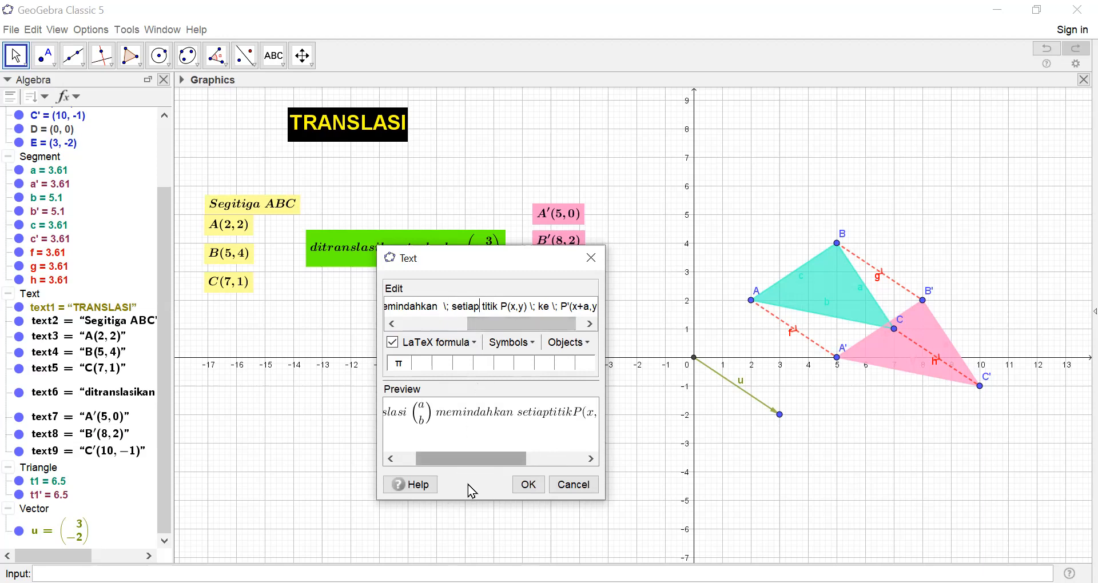
pyautogui.click(475, 342)
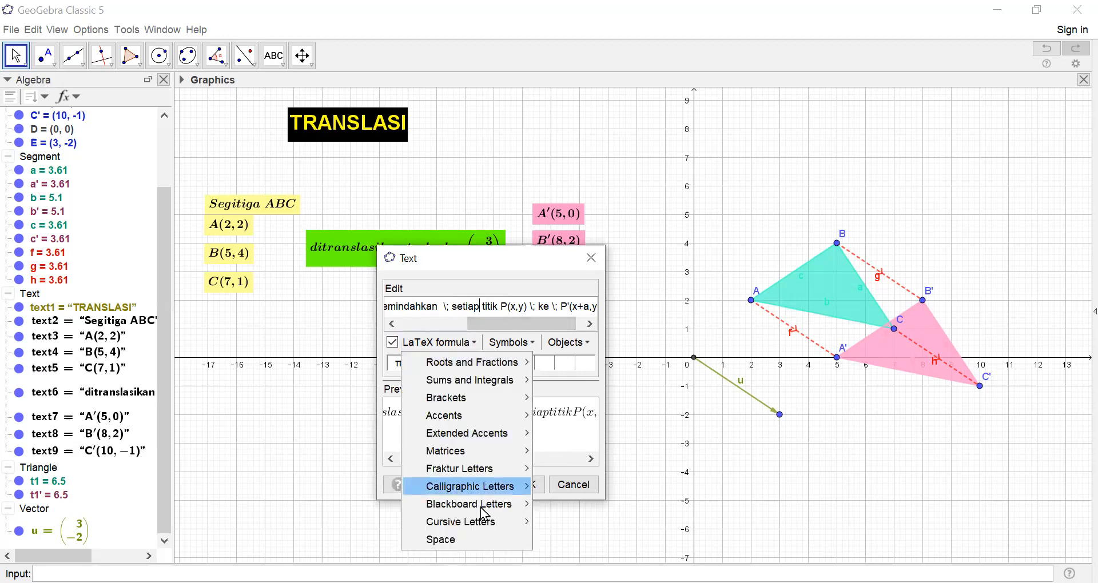
pyautogui.click(479, 536)
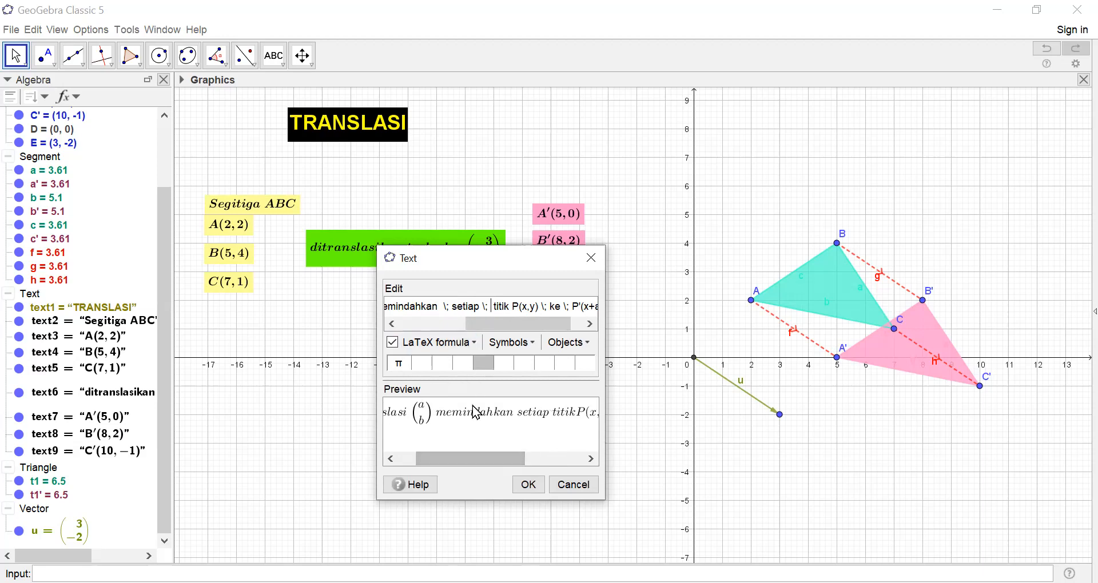
# - Insert a LaTeX space between "titik" and "P(x,y)", then confirm the text to place it
pyautogui.click(511, 307)
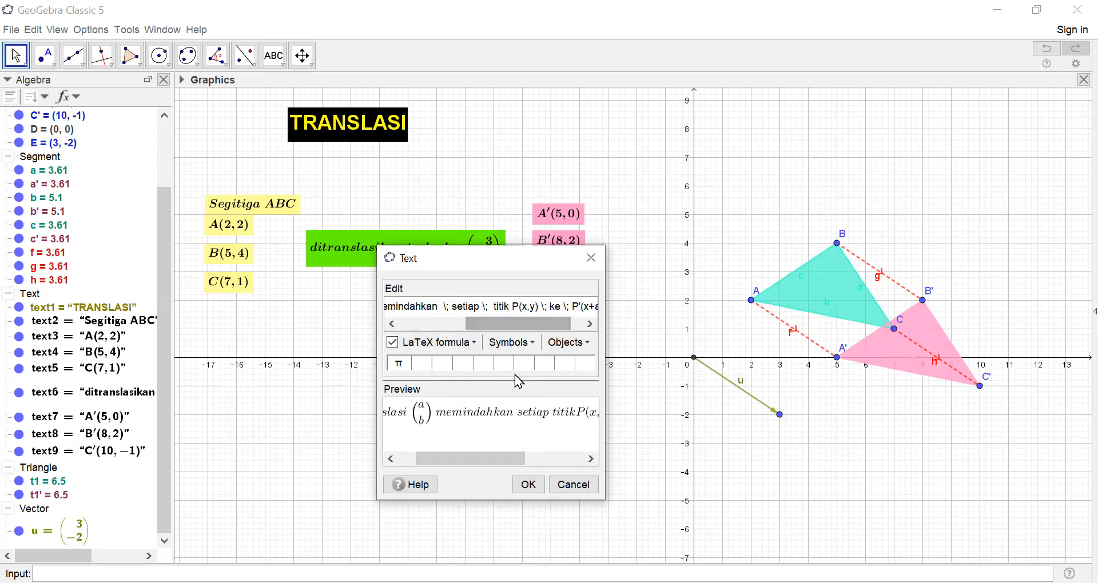
pyautogui.click(475, 344)
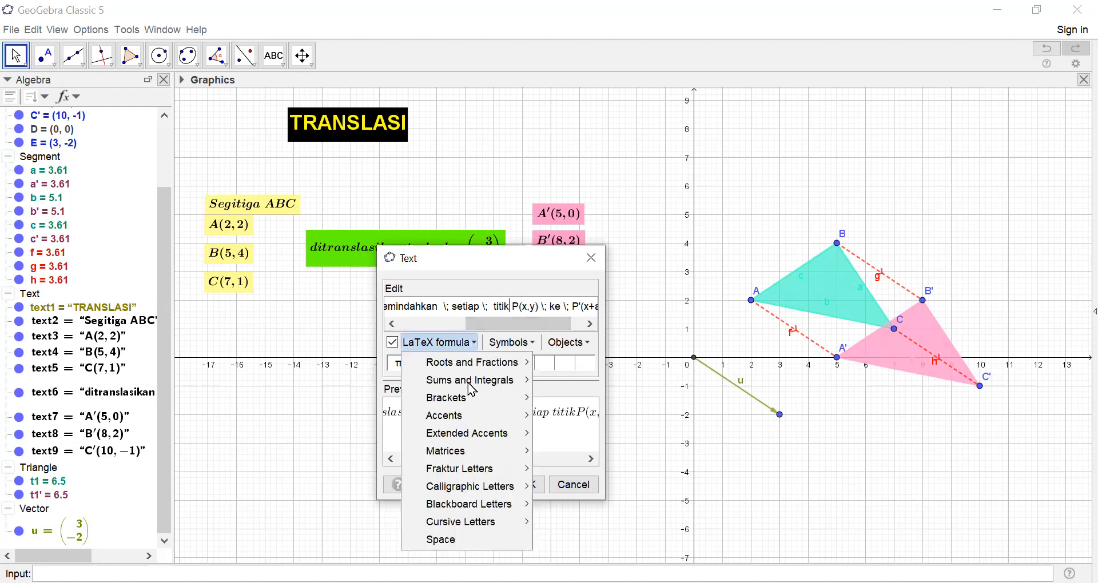
pyautogui.click(468, 537)
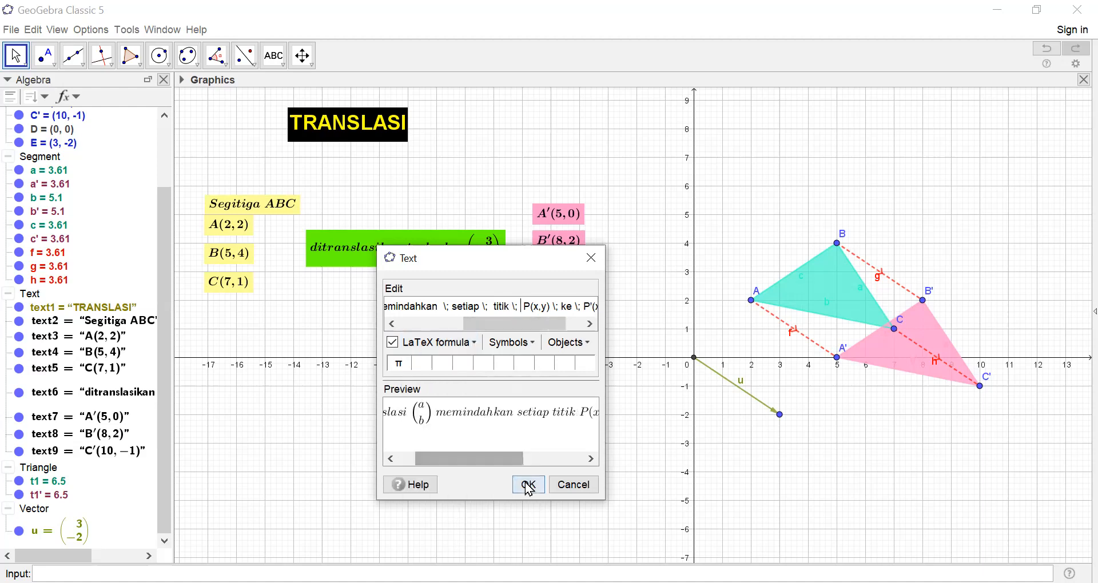
pyautogui.press('Return')
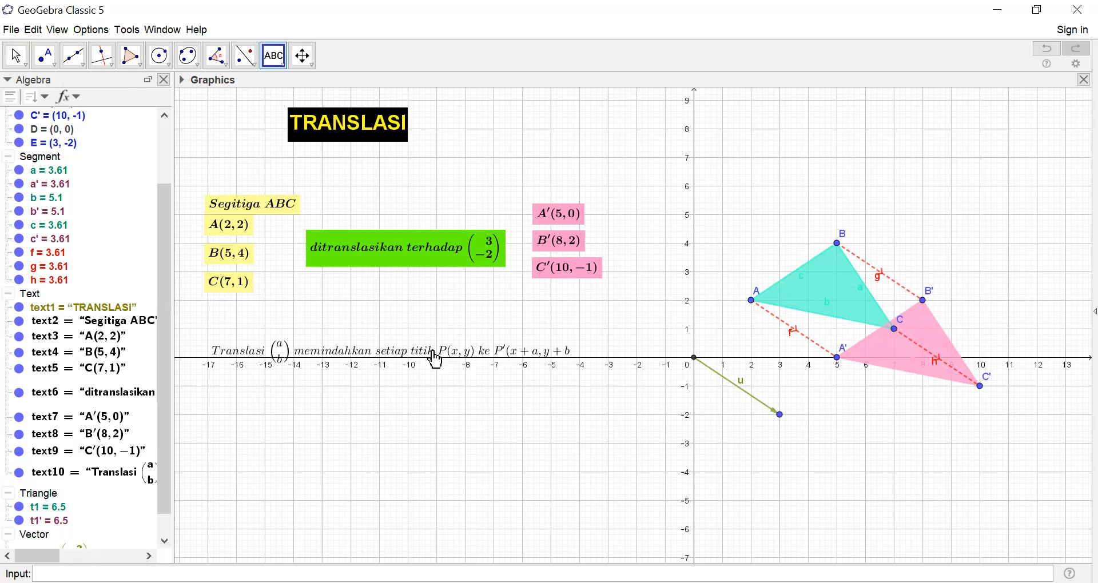
# - Move the translation definition text slightly up and to the left, just above the x-axis, and make it bold
pyautogui.click(16, 56)
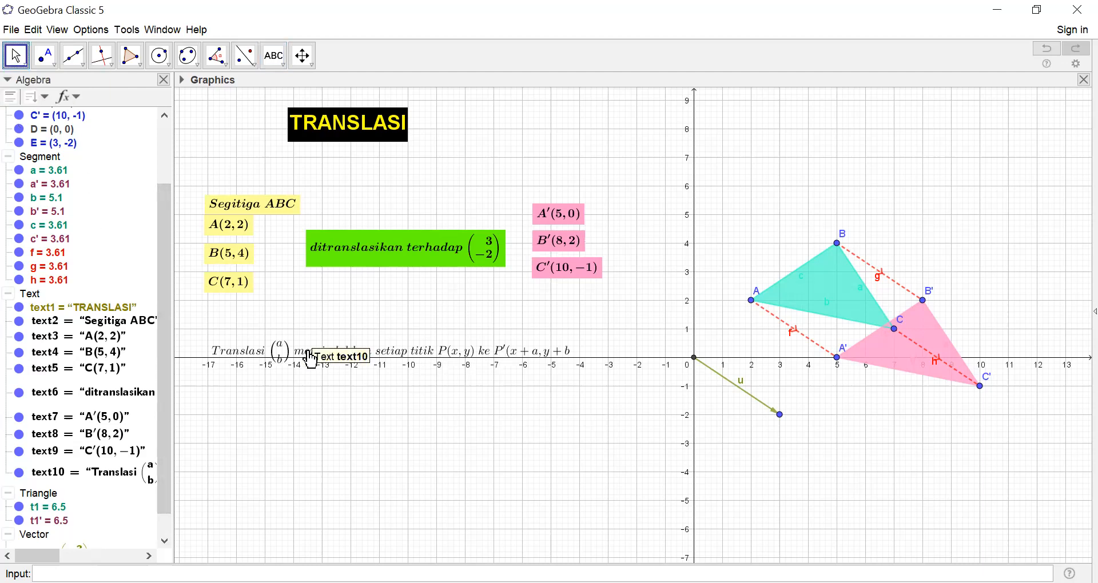
pyautogui.moveTo(311, 358); pyautogui.dragTo(298, 350)
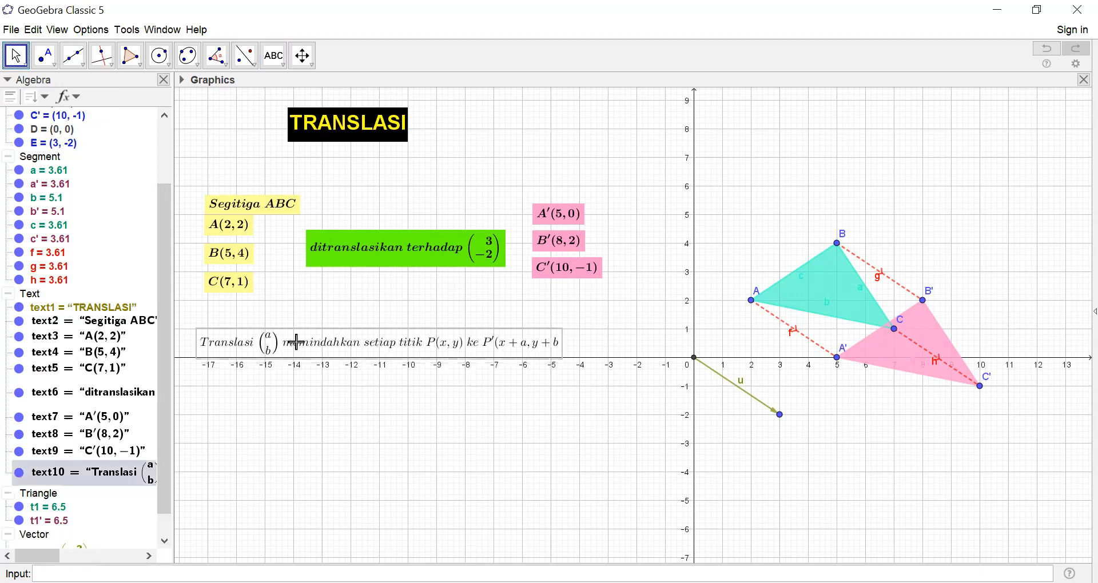
pyautogui.rightClick(297, 351)
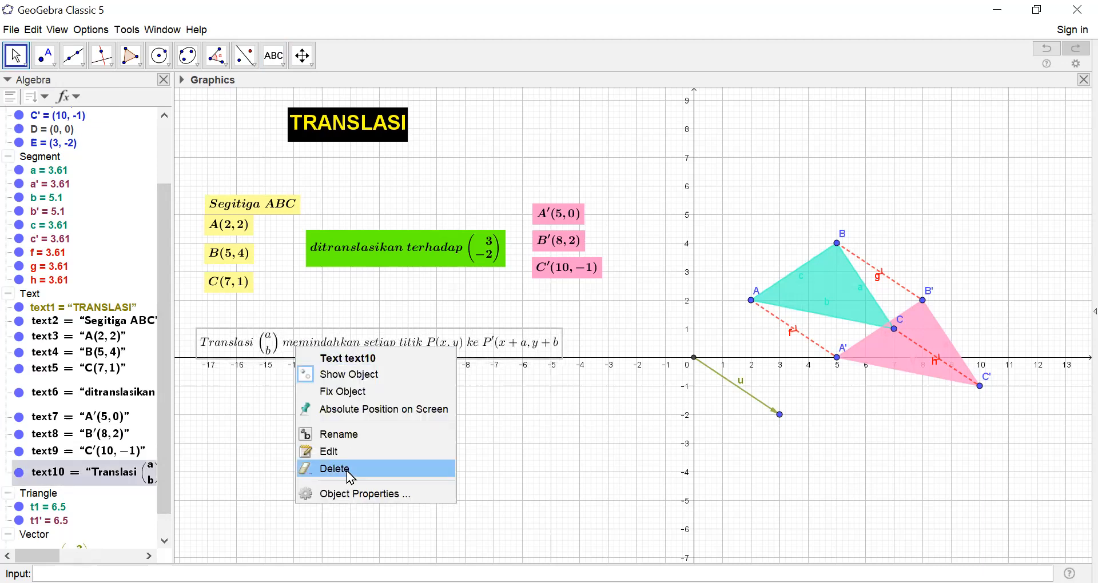
pyautogui.click(353, 494)
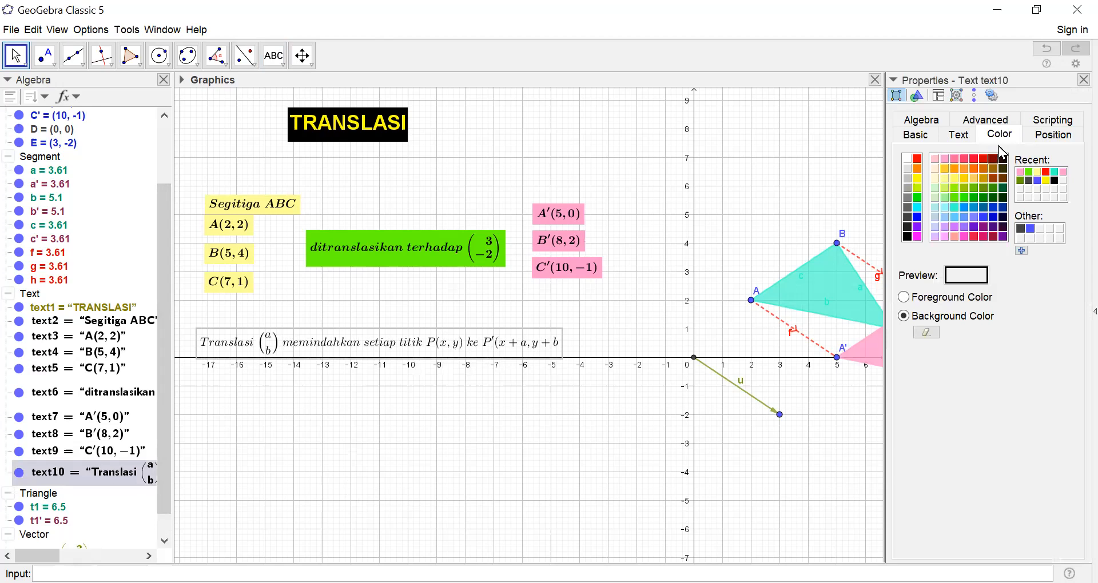
pyautogui.click(956, 141)
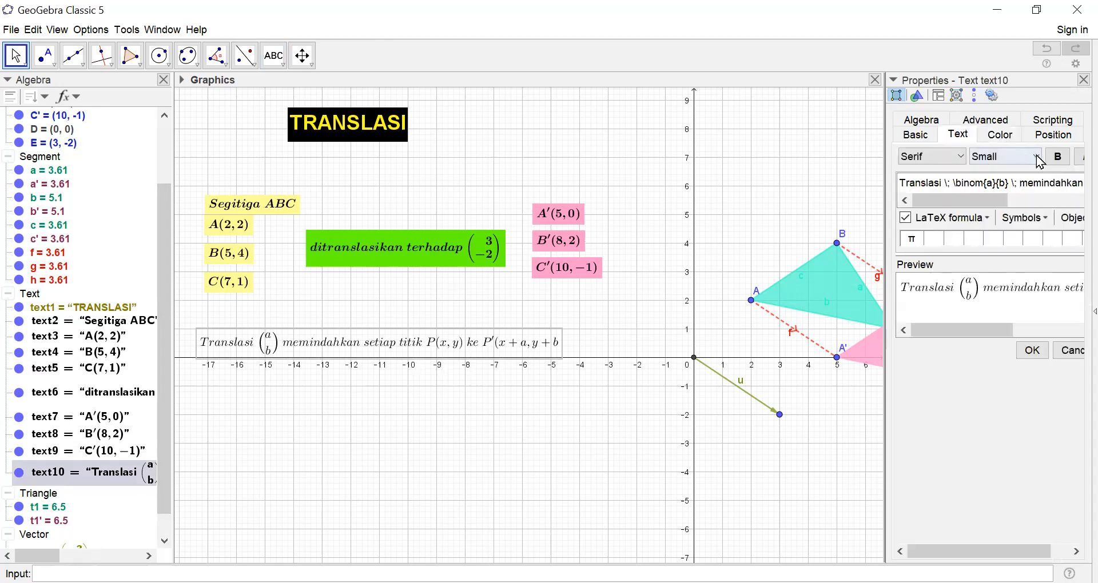
pyautogui.click(1064, 160)
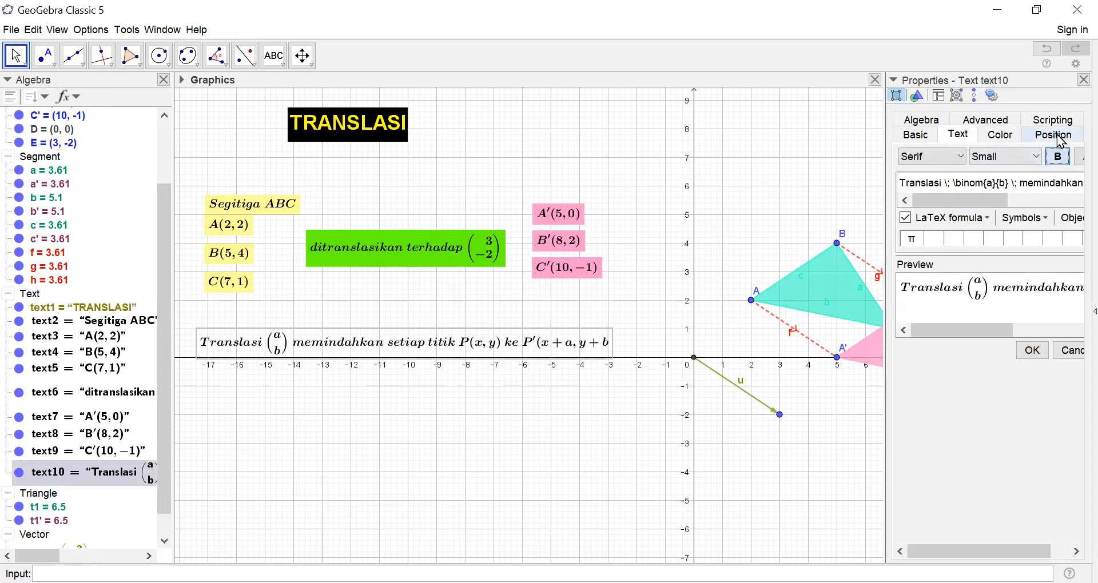
# - Give the translation definition text a light blue background (102, 204, 255) and close its properties
pyautogui.click(1000, 143)
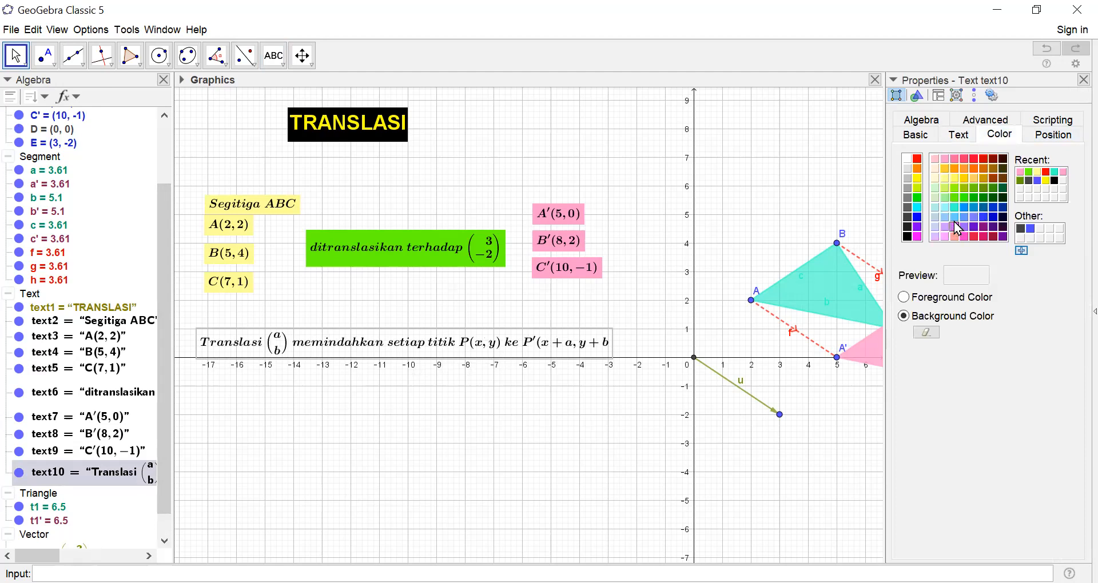
pyautogui.click(955, 218)
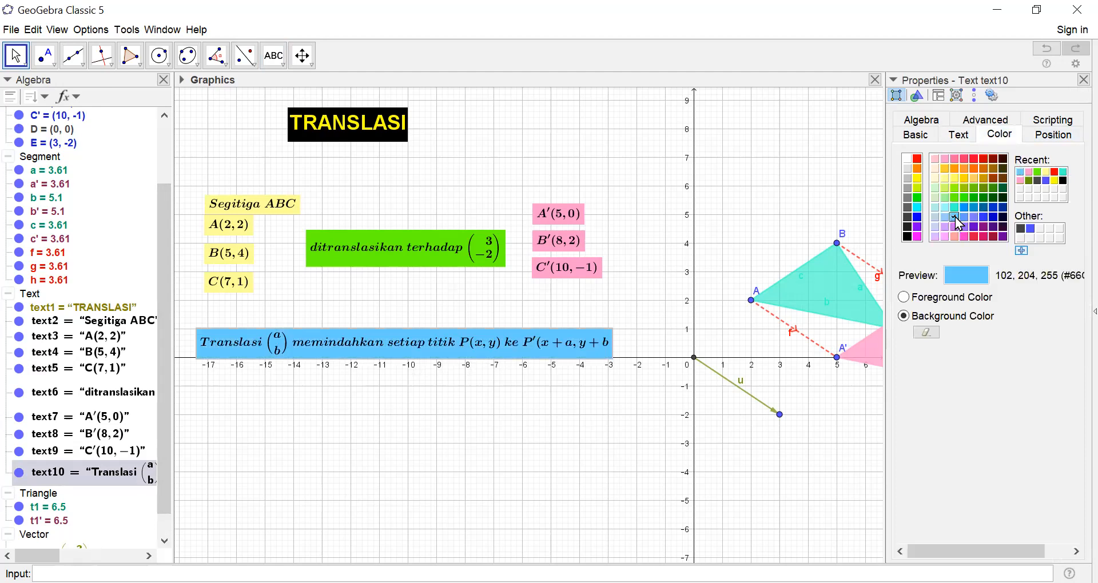
pyautogui.click(1083, 80)
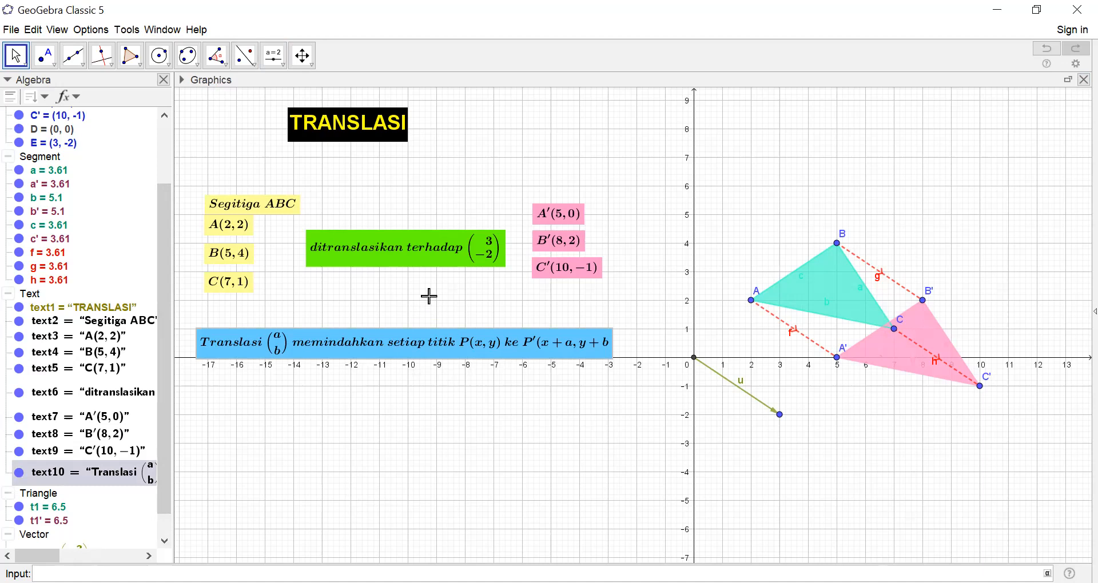
# - Fix the A' coordinate text and give it an absolute position on screen
pyautogui.rightClick(445, 255)
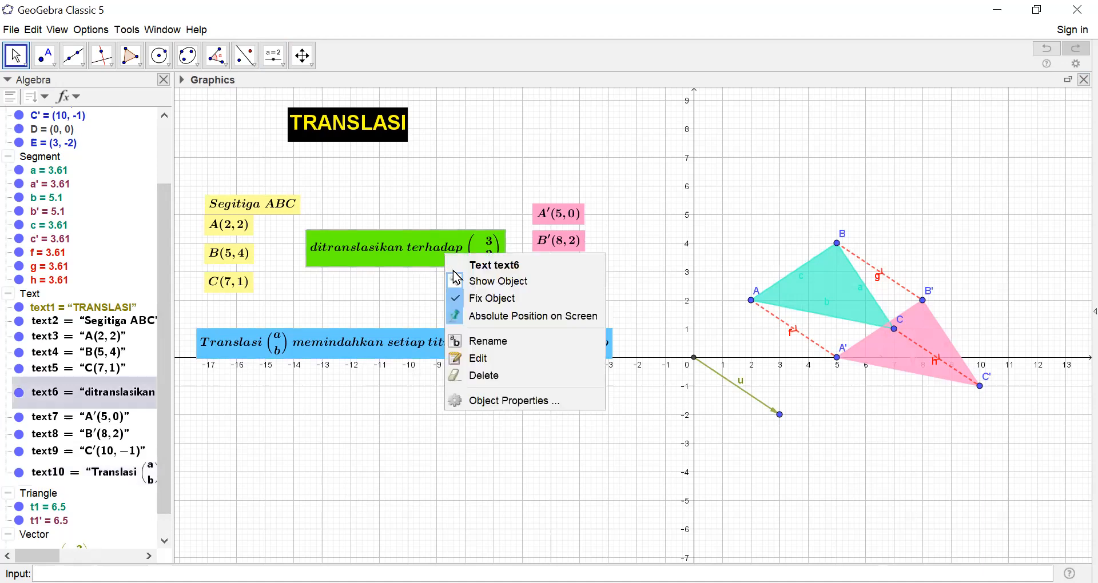
pyautogui.rightClick(554, 221)
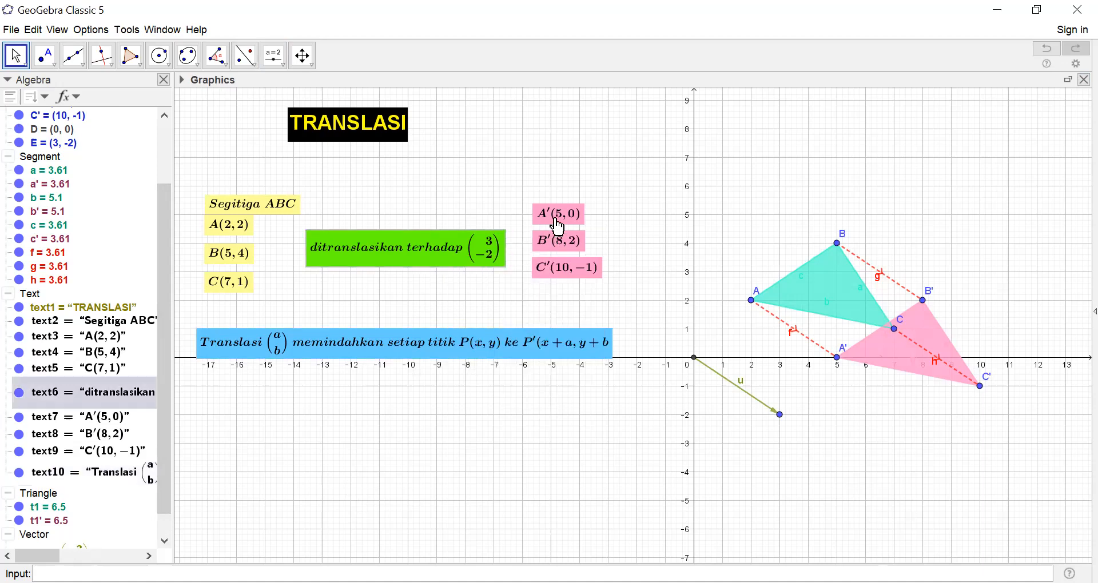
pyautogui.rightClick(555, 220)
pyautogui.click(566, 263)
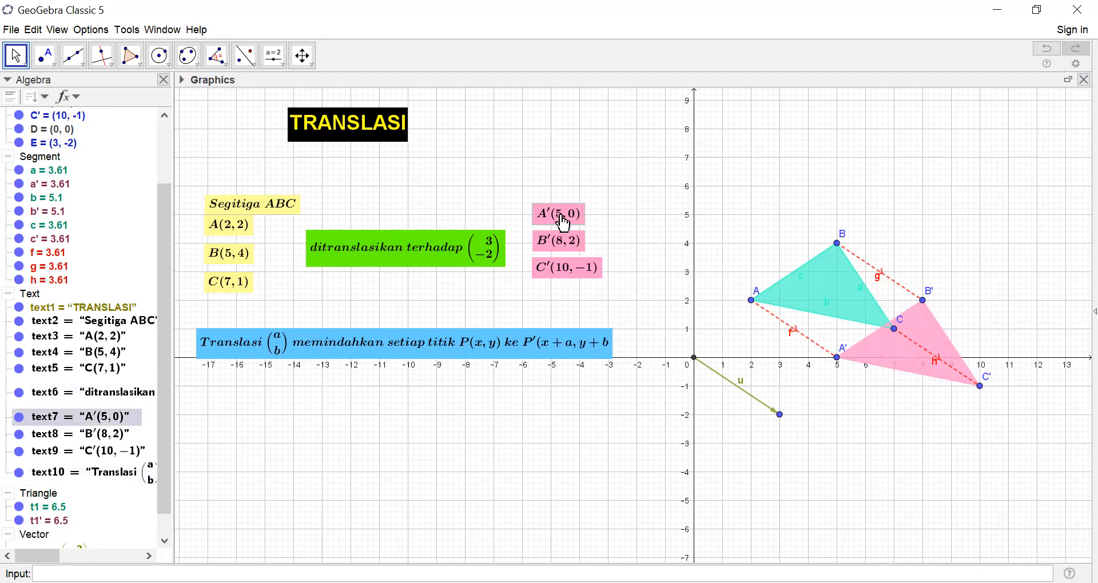
pyautogui.rightClick(563, 211)
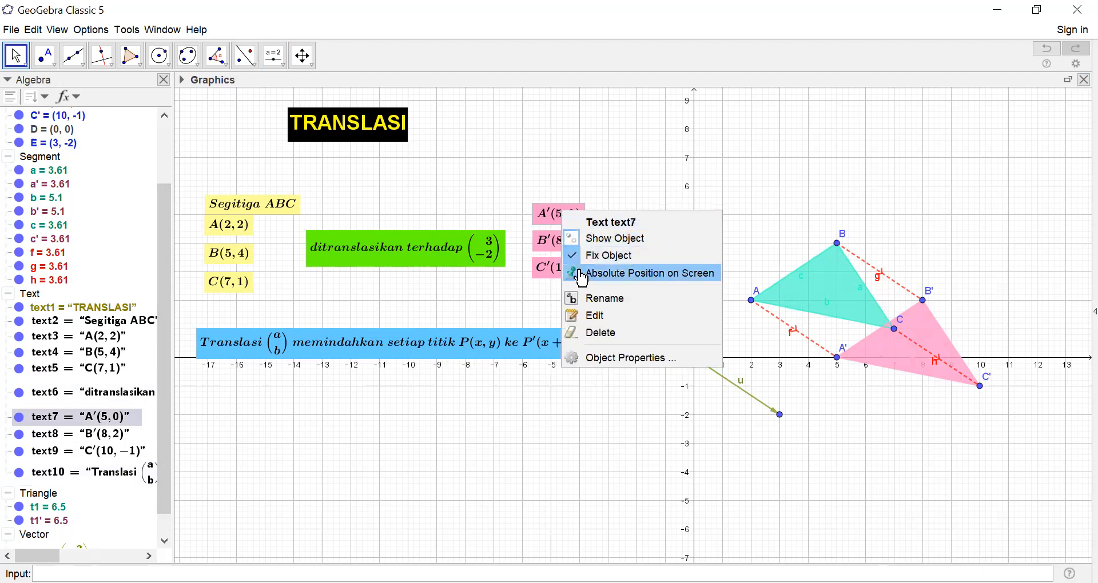
pyautogui.click(569, 273)
# - Fix the B' and C' coordinate texts and give both an absolute position on screen
pyautogui.rightClick(568, 243)
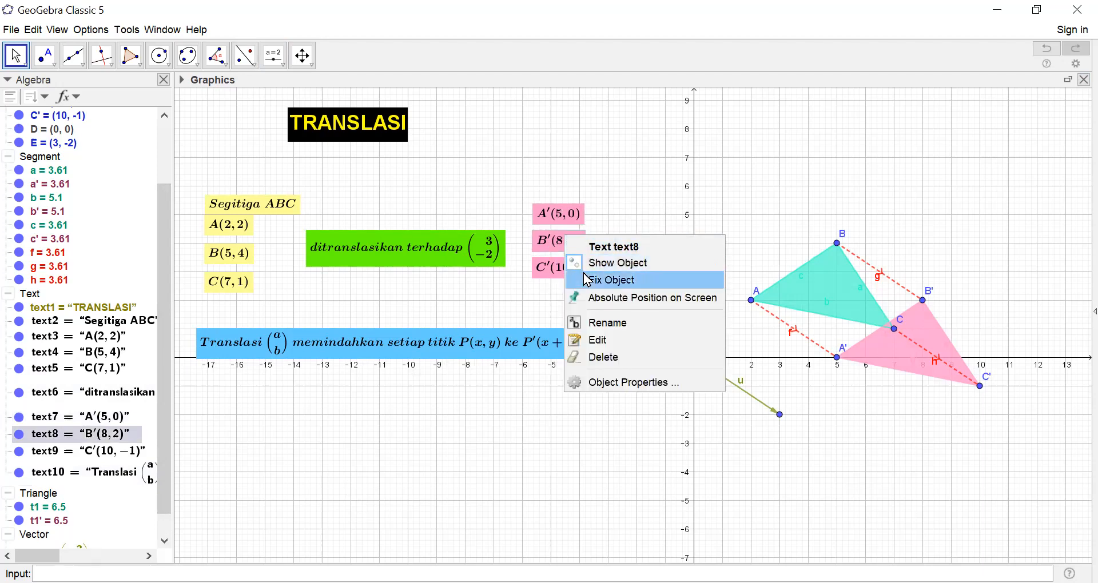
pyautogui.click(582, 280)
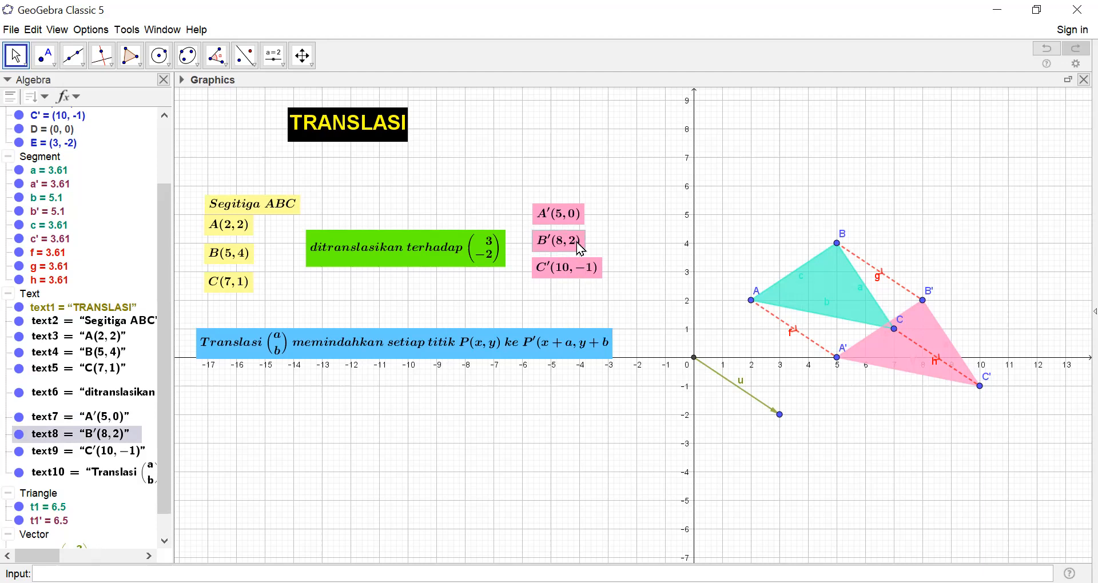
pyautogui.rightClick(577, 242)
pyautogui.click(595, 305)
pyautogui.rightClick(573, 268)
pyautogui.click(605, 313)
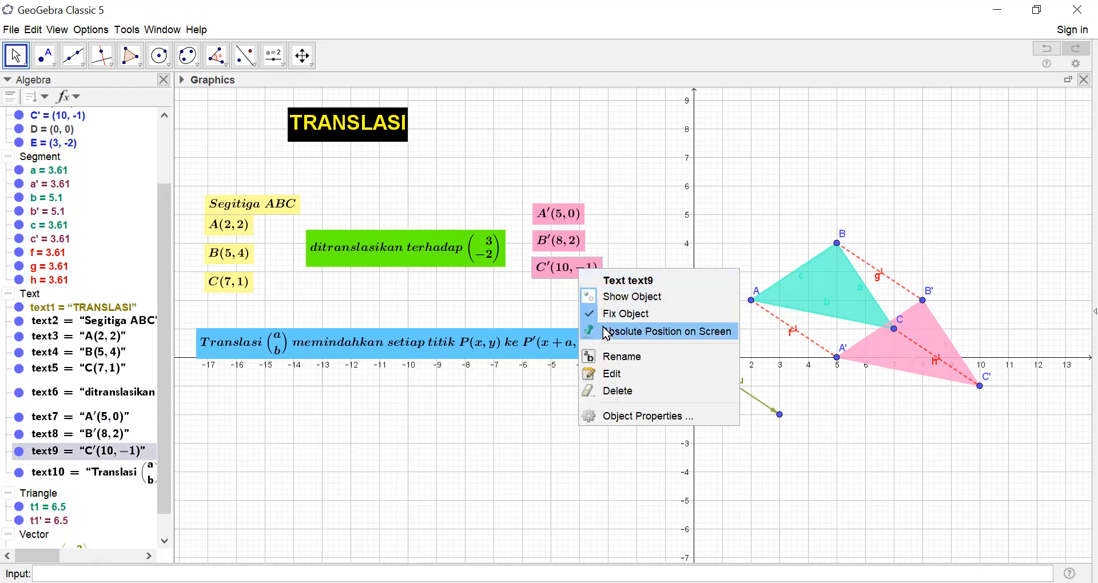
pyautogui.click(608, 334)
# - Fix the blue translation definition text and pin it to an absolute position on screen, checking it by shifting the graphics view
pyautogui.rightClick(579, 353)
pyautogui.click(599, 387)
pyautogui.rightClick(583, 350)
pyautogui.click(596, 405)
pyautogui.moveTo(668, 247); pyautogui.dragTo(613, 315)
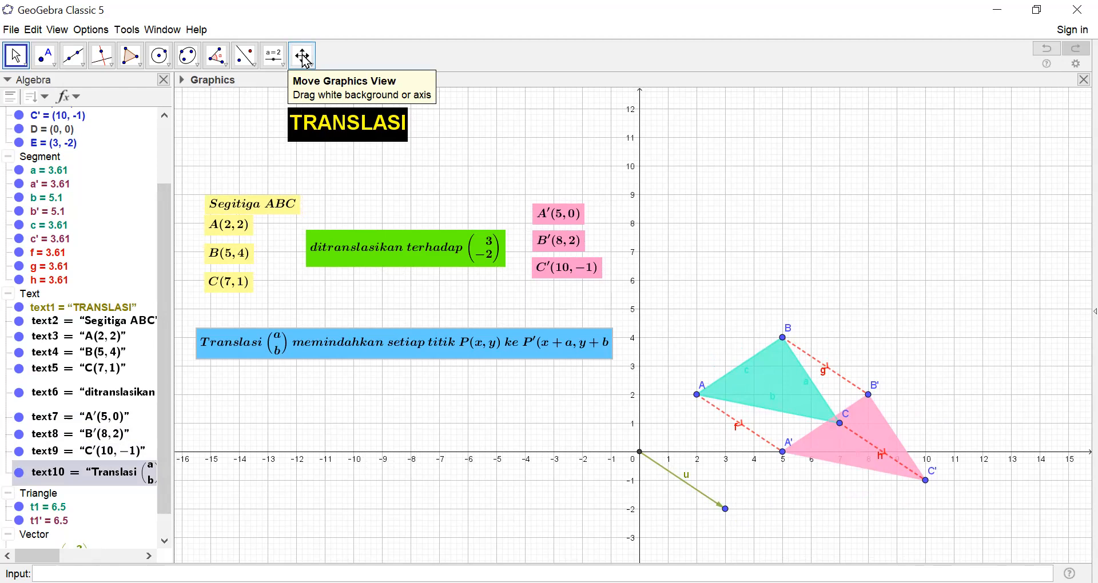
# - Start a show/hide check box just above the blue definition text and caption it "KESIMPULAN"
pyautogui.click(279, 61)
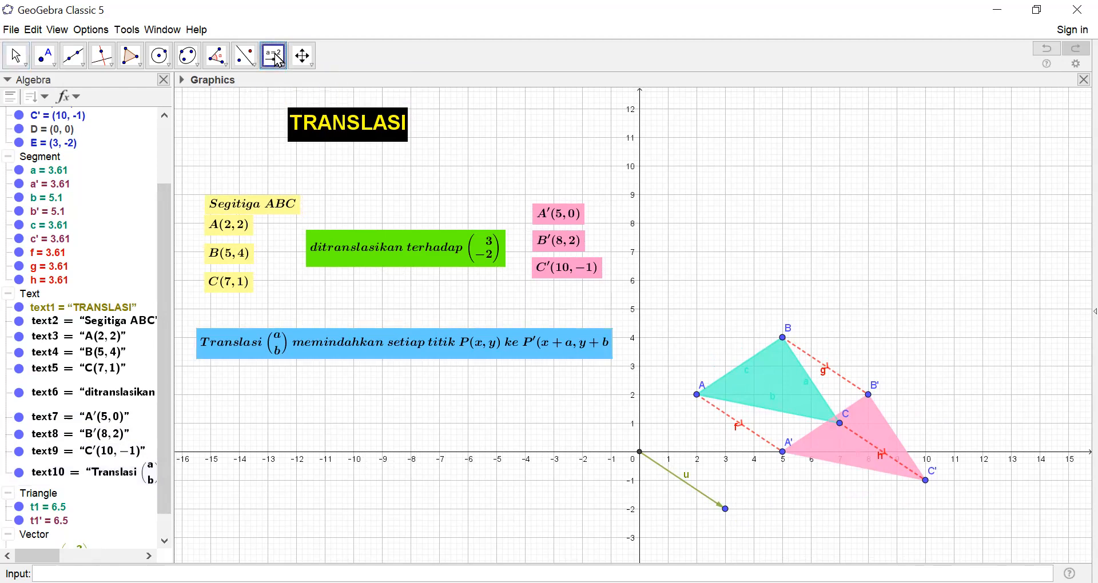
pyautogui.click(278, 62)
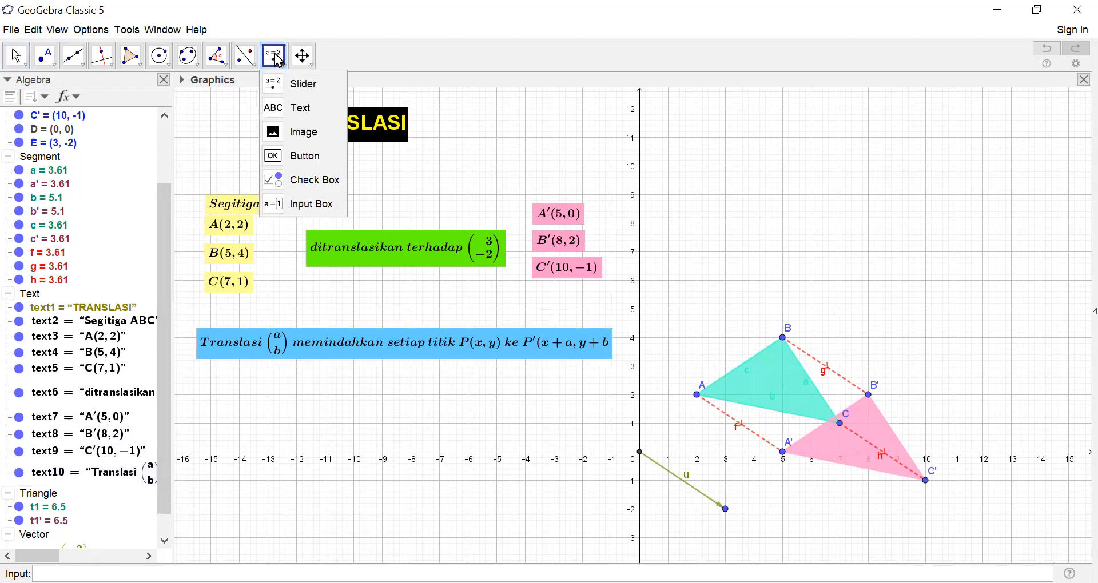
pyautogui.click(282, 183)
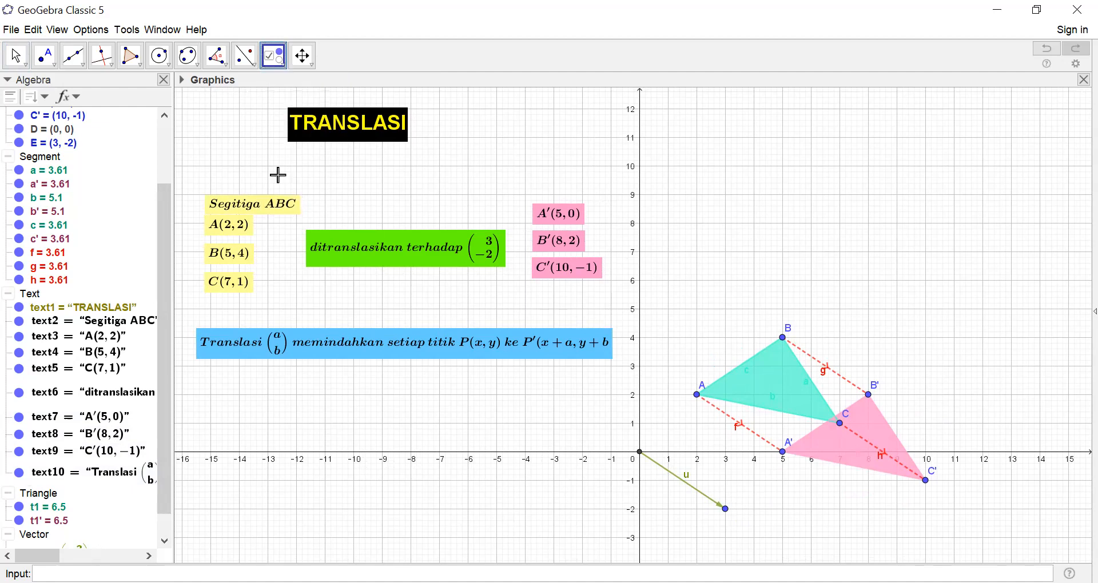
pyautogui.click(203, 312)
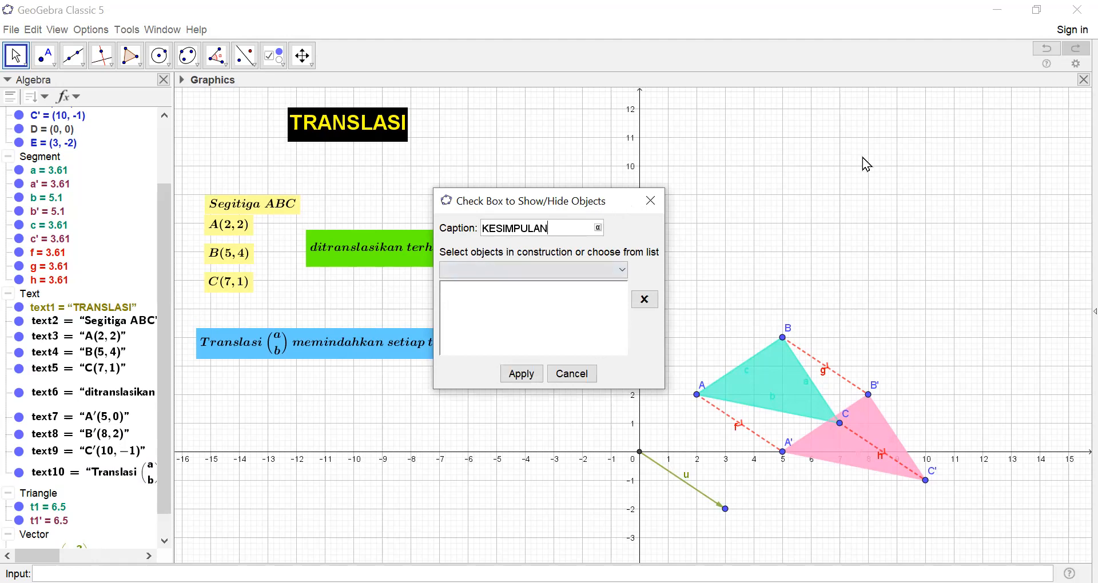
pyautogui.moveTo(605, 204); pyautogui.dragTo(862, 157)
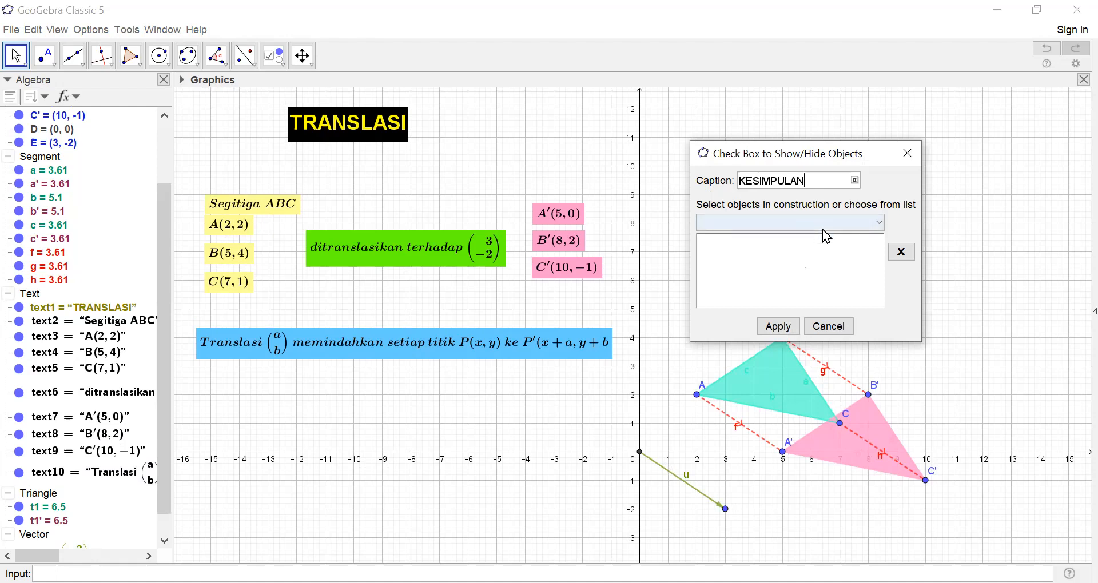
# - Link the translation definition text (text10) to the KESIMPULAN check box and apply it
pyautogui.click(879, 224)
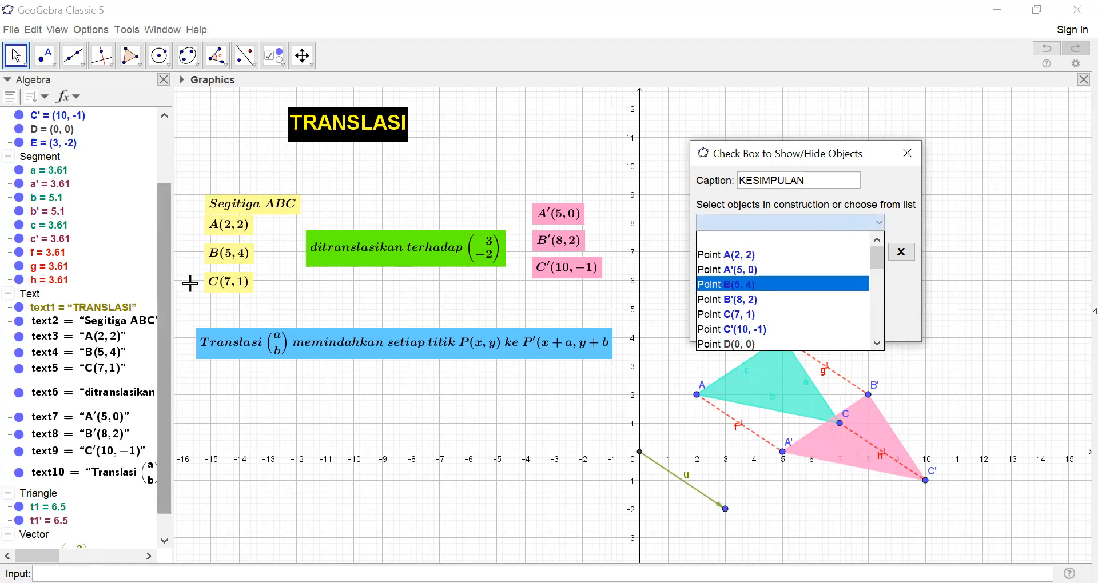
pyautogui.moveTo(162, 295); pyautogui.dragTo(167, 355)
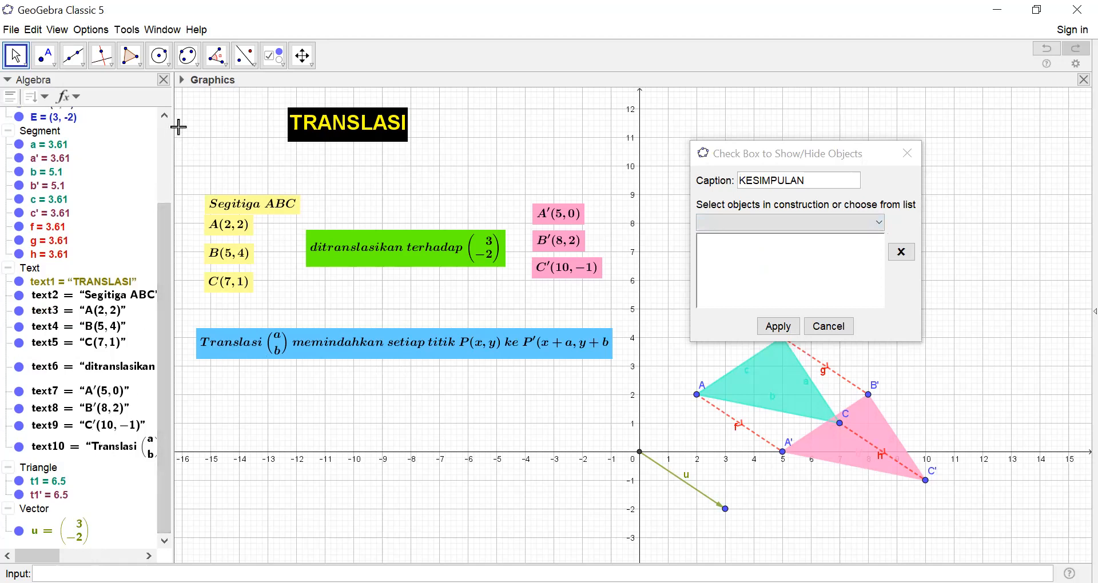
pyautogui.moveTo(172, 96); pyautogui.dragTo(258, 101)
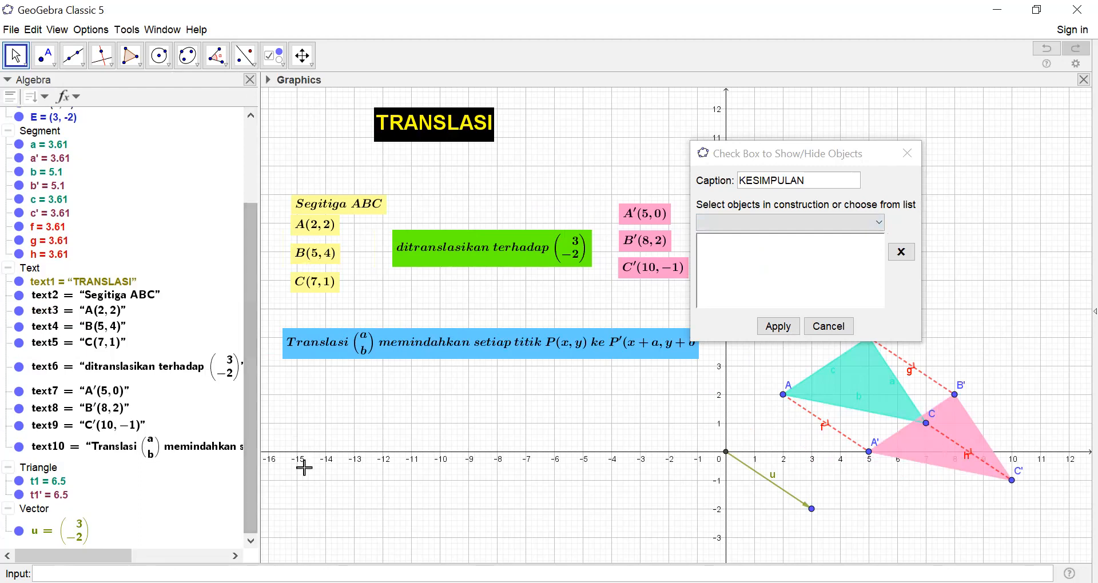
pyautogui.click(40, 453)
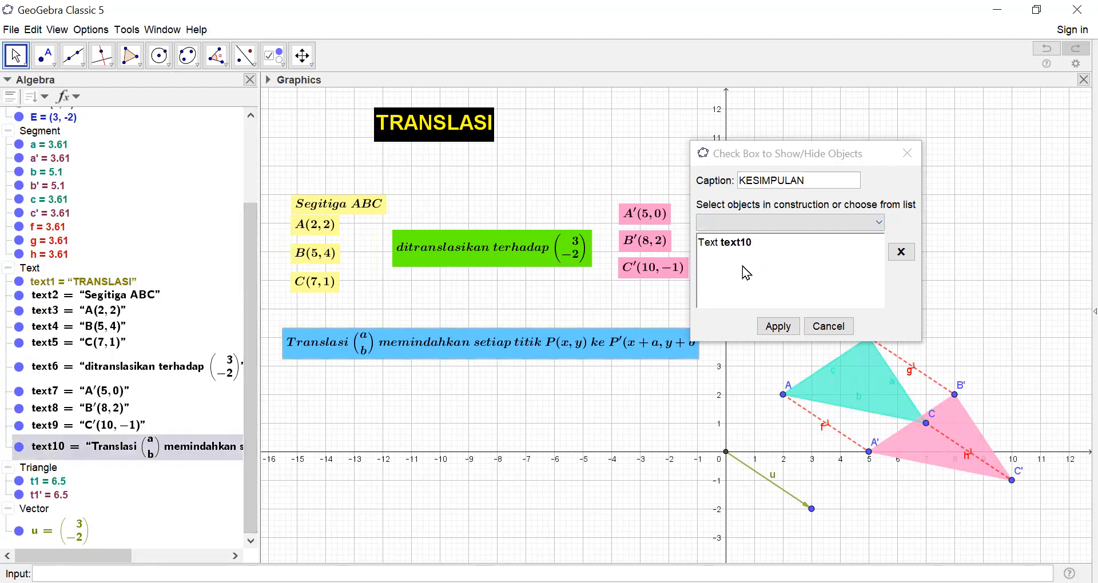
pyautogui.click(779, 327)
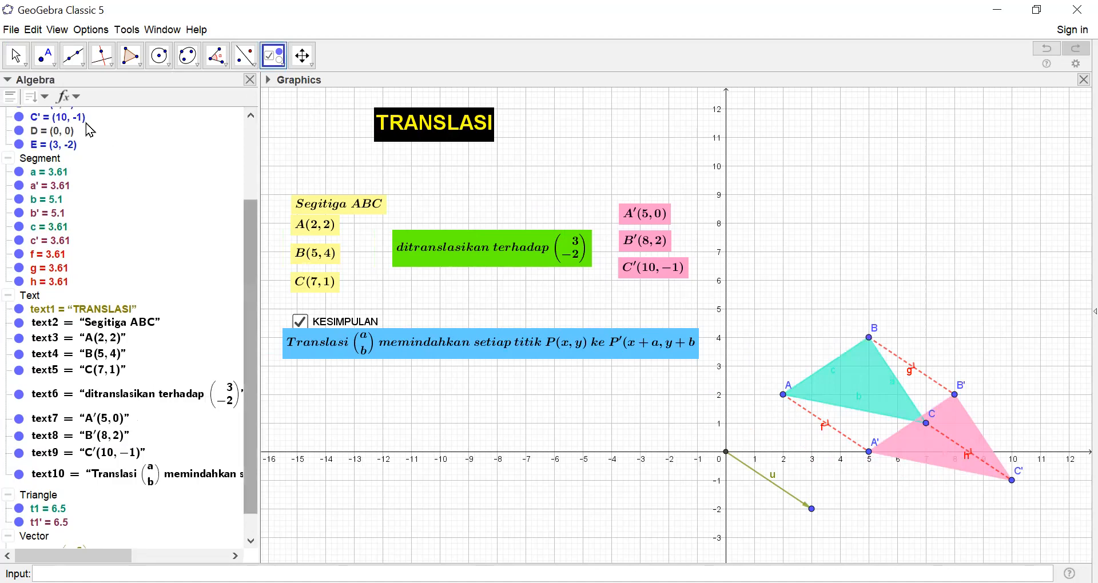
# - Toggle the KESIMPULAN check box off and on, moving it slightly up so it clears the definition text
pyautogui.click(16, 55)
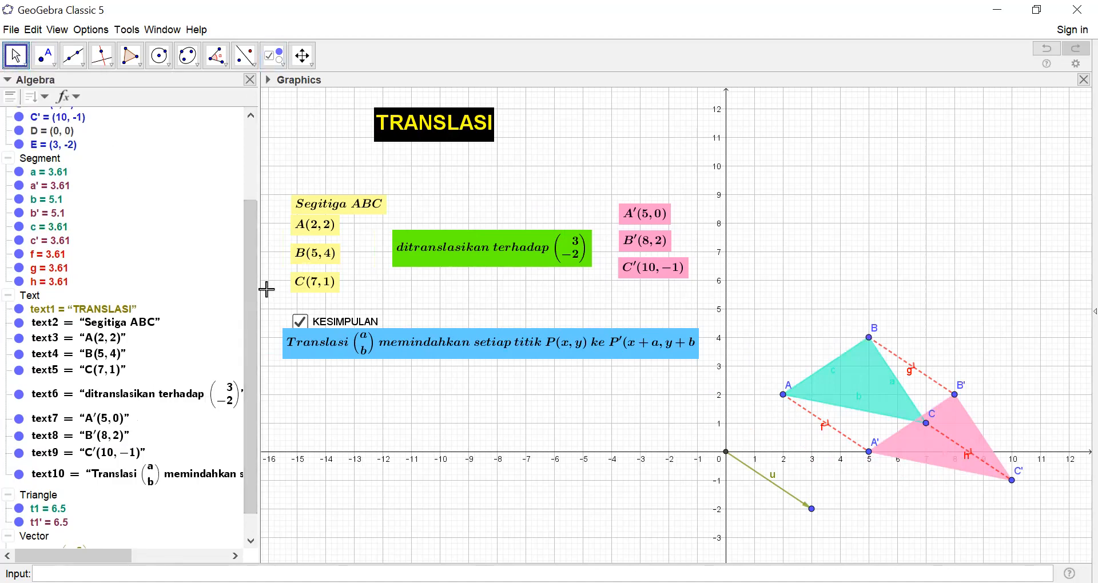
pyautogui.click(318, 327)
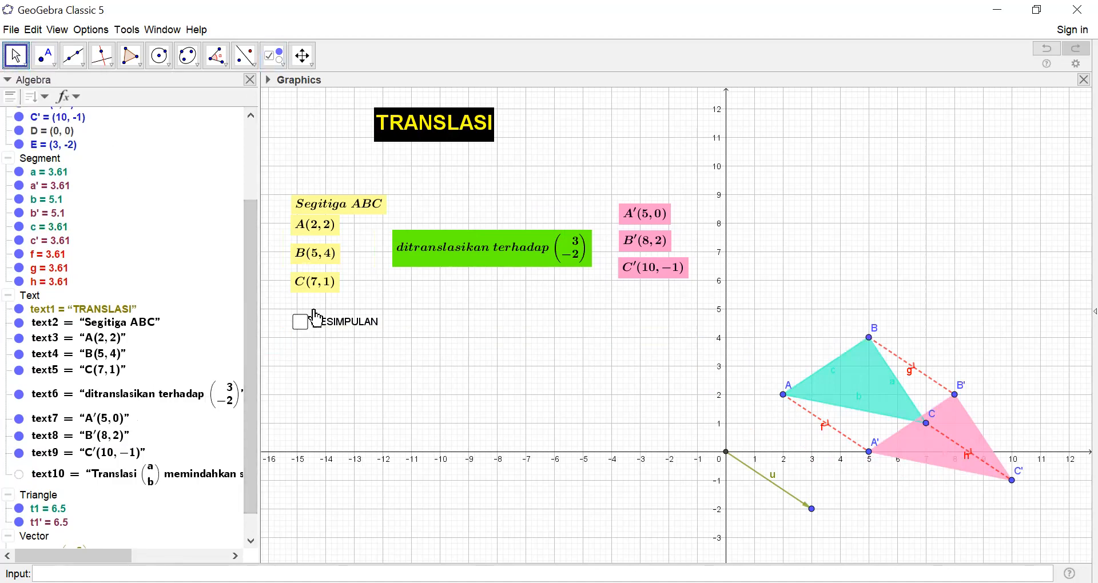
pyautogui.moveTo(319, 327); pyautogui.dragTo(317, 317)
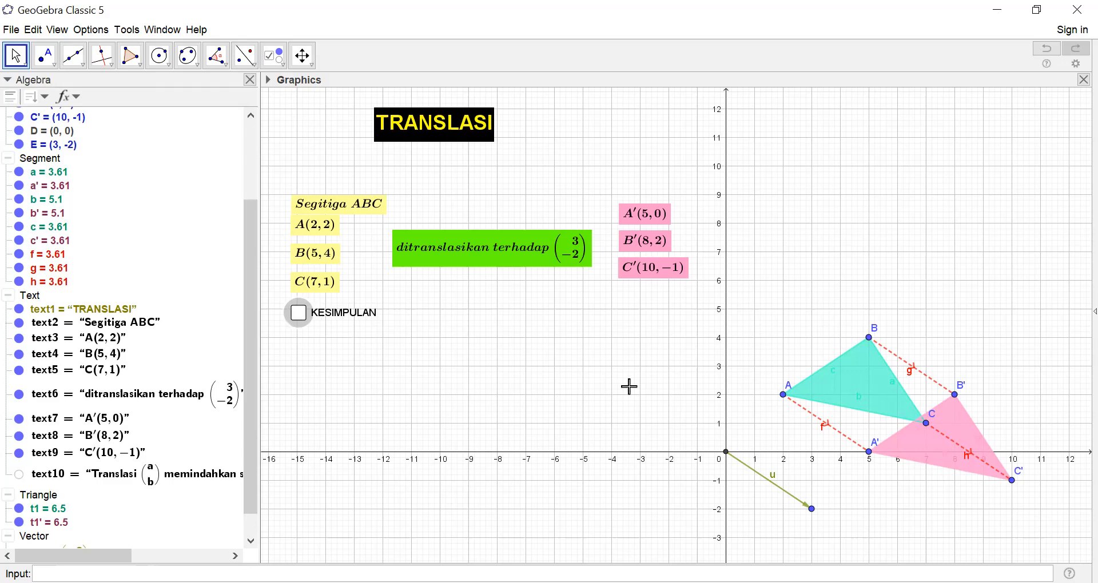
pyautogui.click(298, 314)
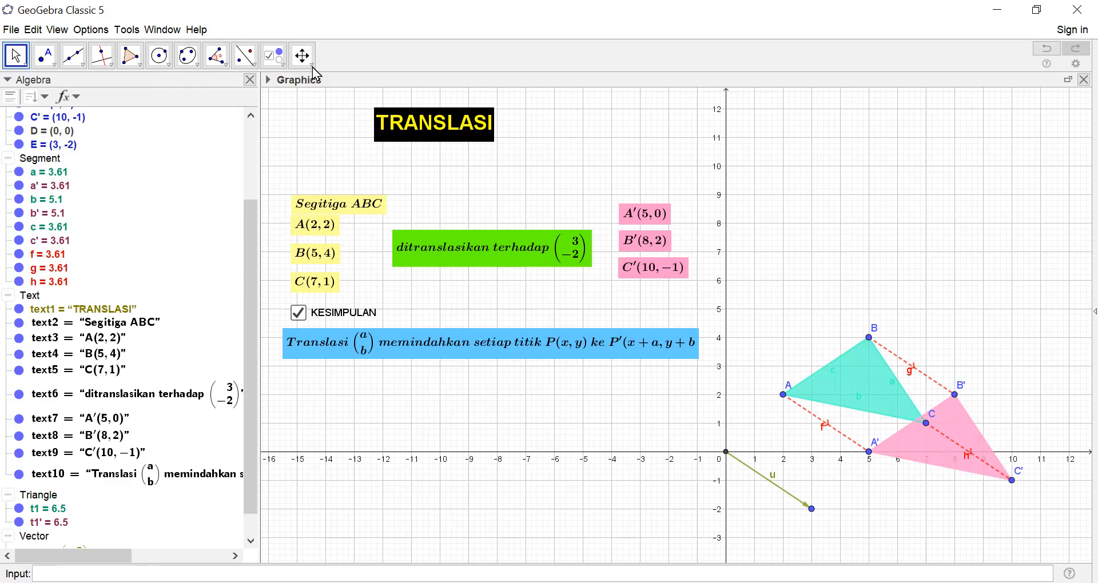
# - Start another show/hide check box above the A' coordinate text and caption it "BAYANGAN HASIL TRANSLASI"
pyautogui.click(274, 55)
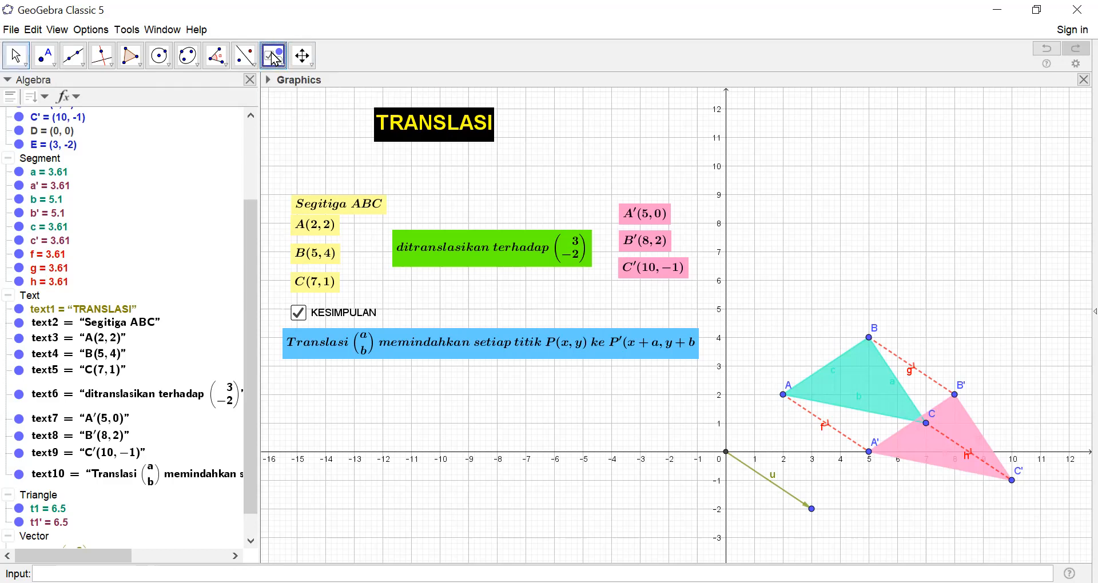
pyautogui.click(618, 176)
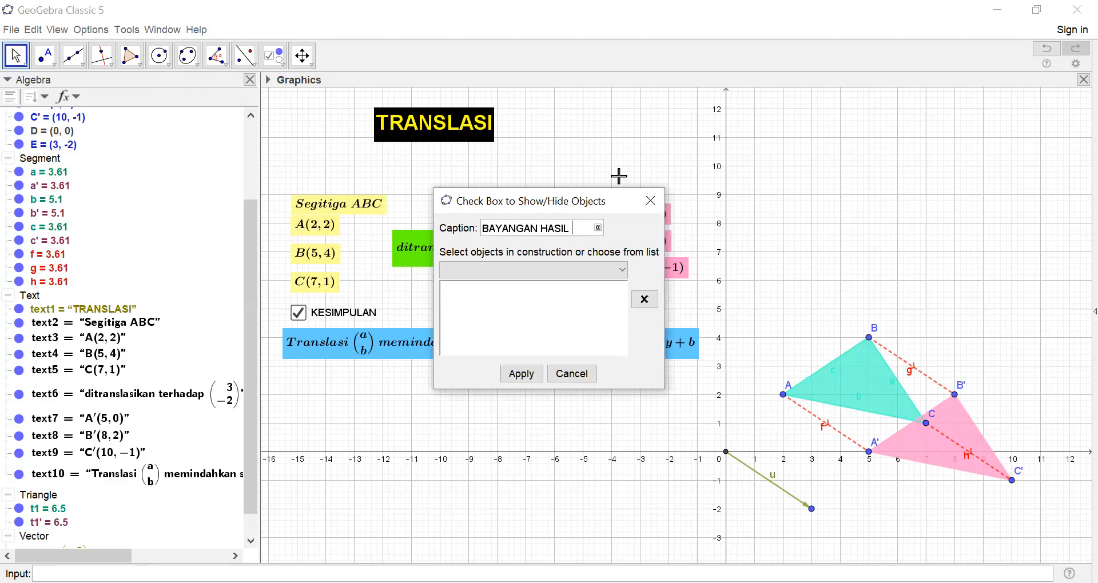
pyautogui.write('BAYANGAN HASIL TRANSLAS')
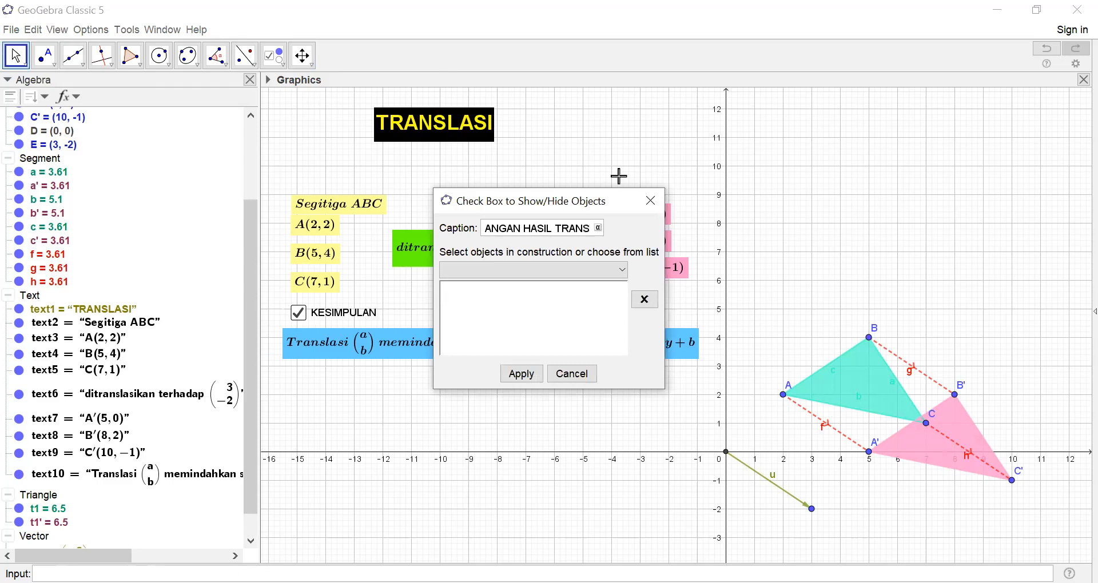
pyautogui.write('I')
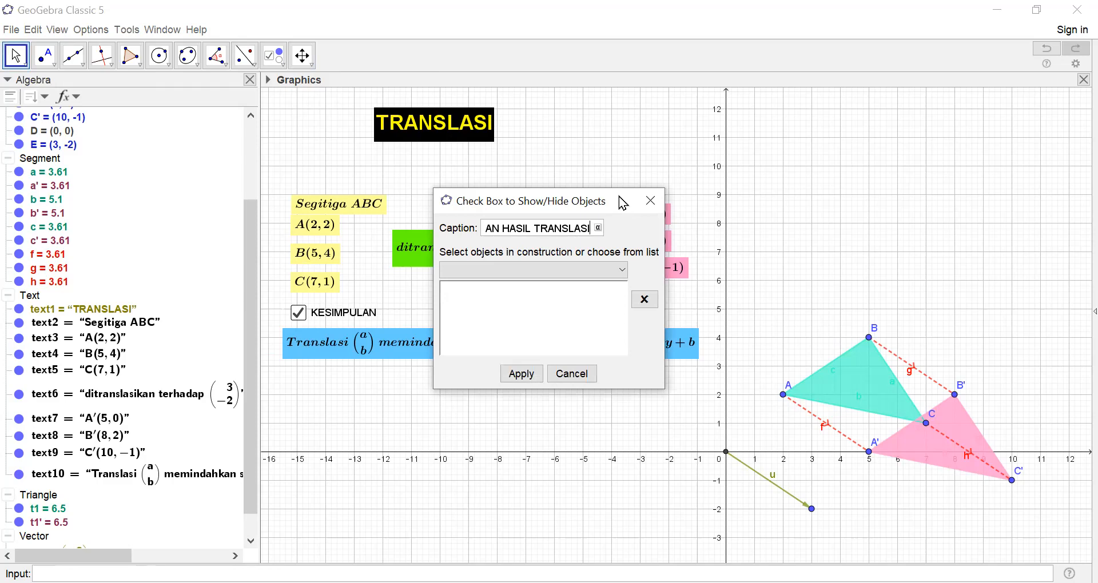
# - Link the image points A', B' and C' to the BAYANGAN HASIL TRANSLASI check box
pyautogui.moveTo(623, 203); pyautogui.dragTo(952, 103)
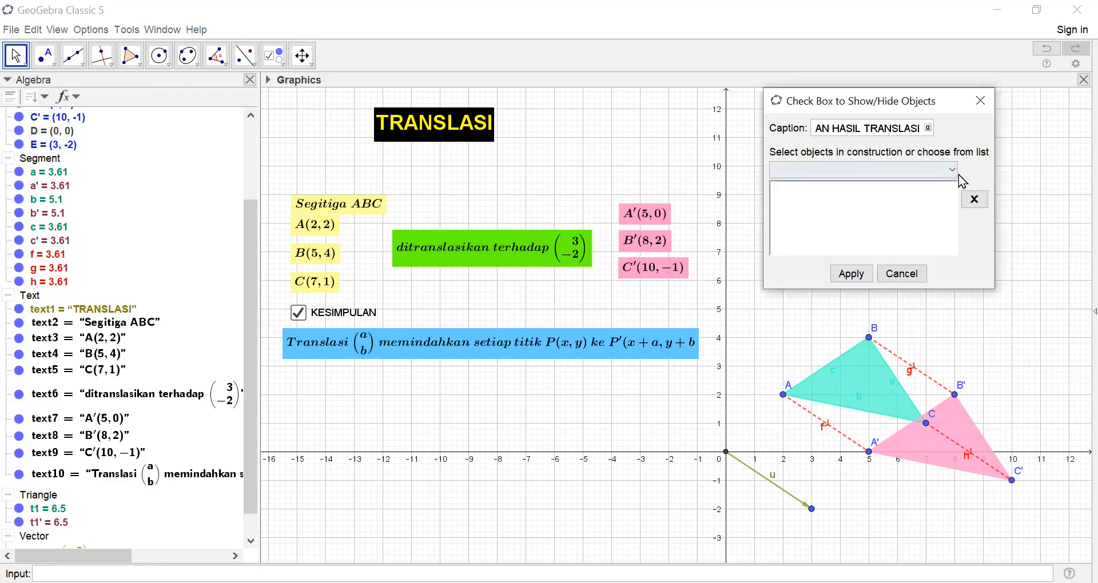
pyautogui.click(953, 173)
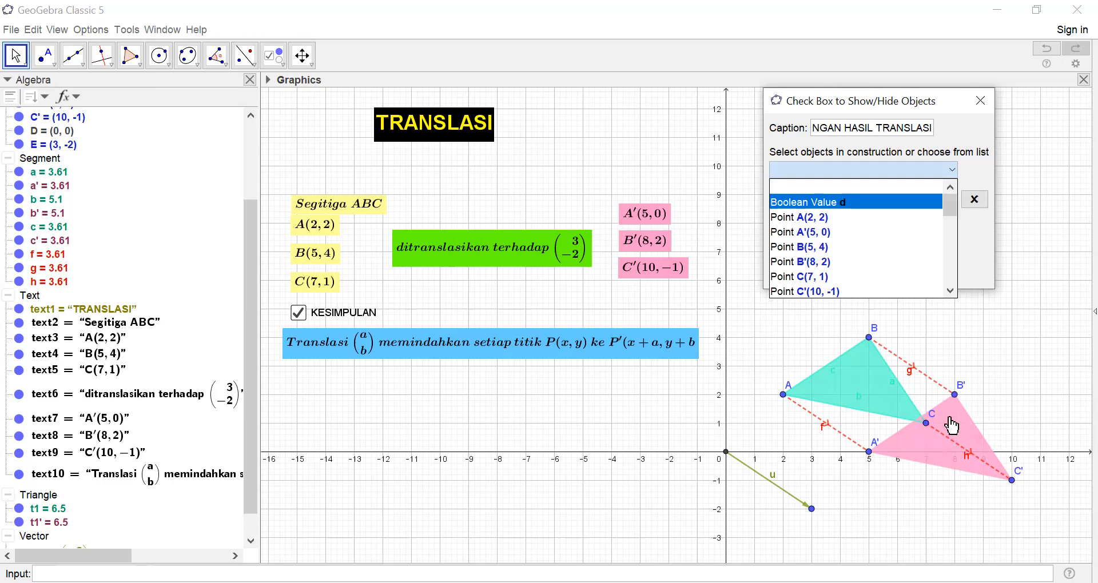
pyautogui.click(821, 237)
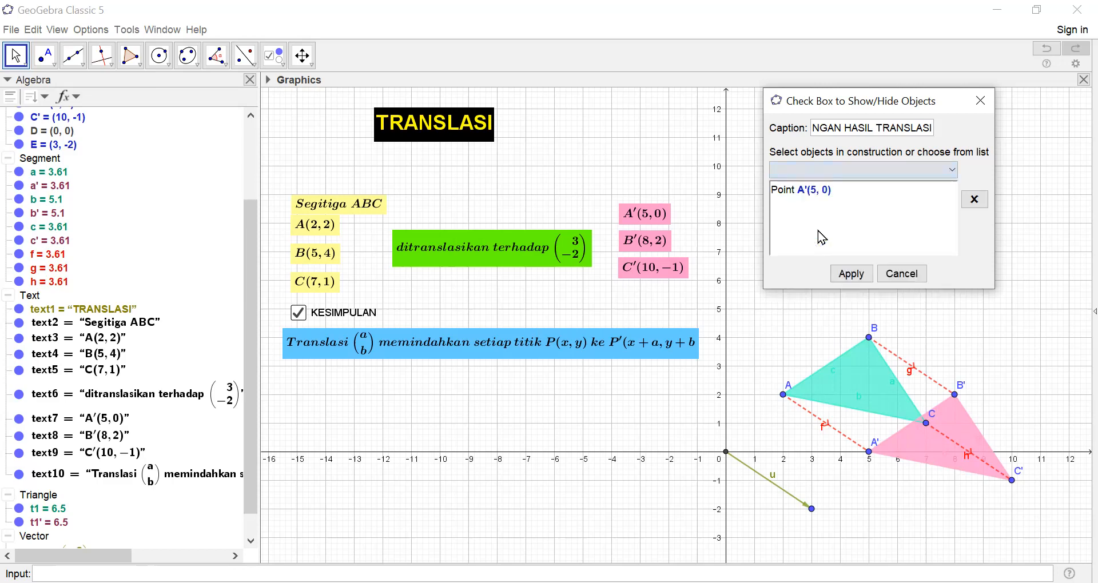
pyautogui.click(952, 170)
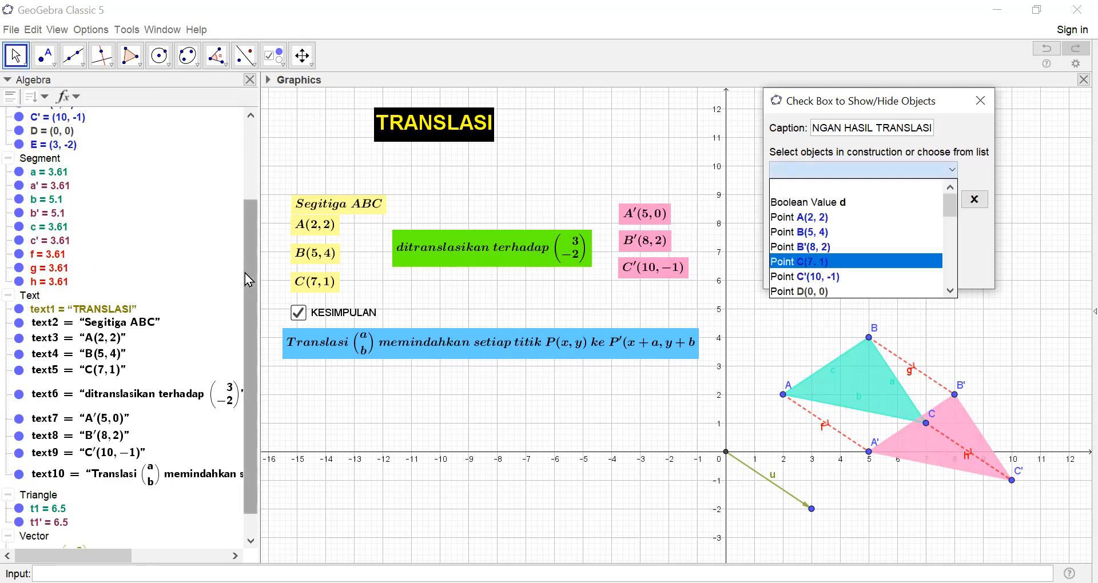
pyautogui.moveTo(238, 226); pyautogui.dragTo(235, 171)
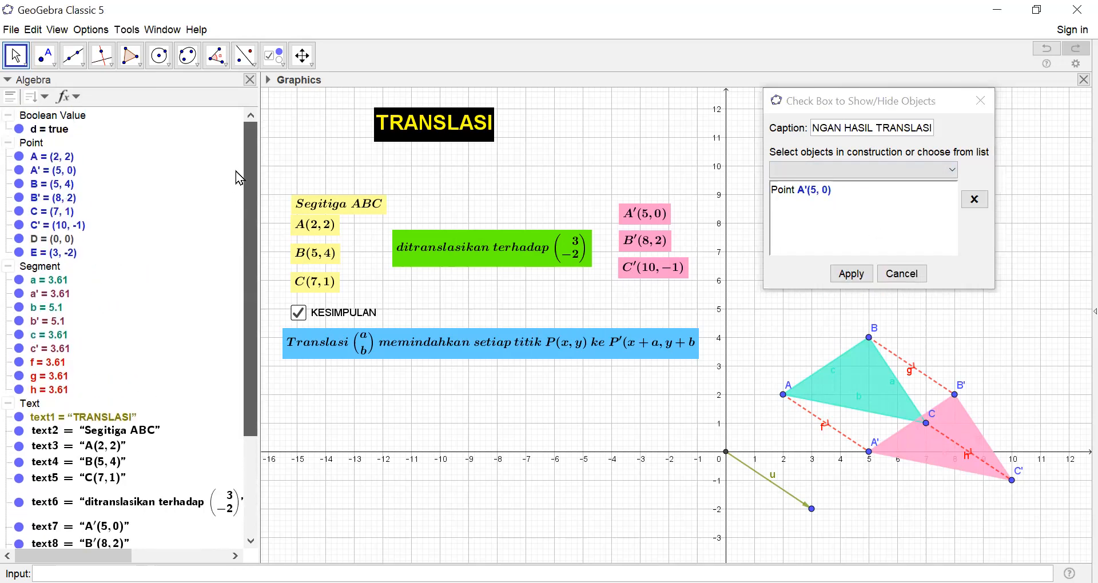
pyautogui.scroll(-1, 40, 211)
pyautogui.scroll(1, 95, 188)
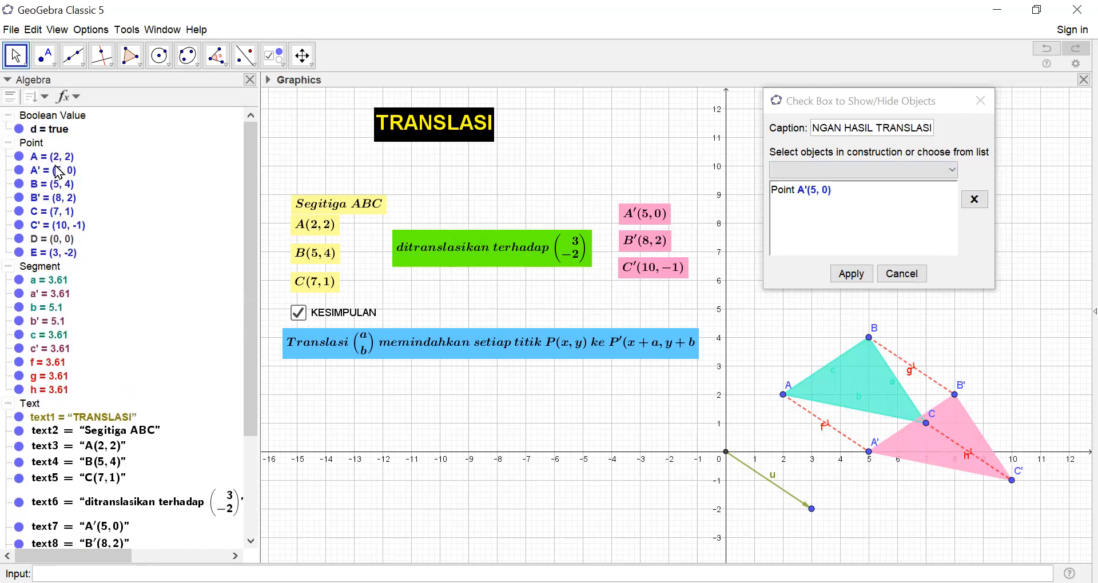
pyautogui.click(53, 198)
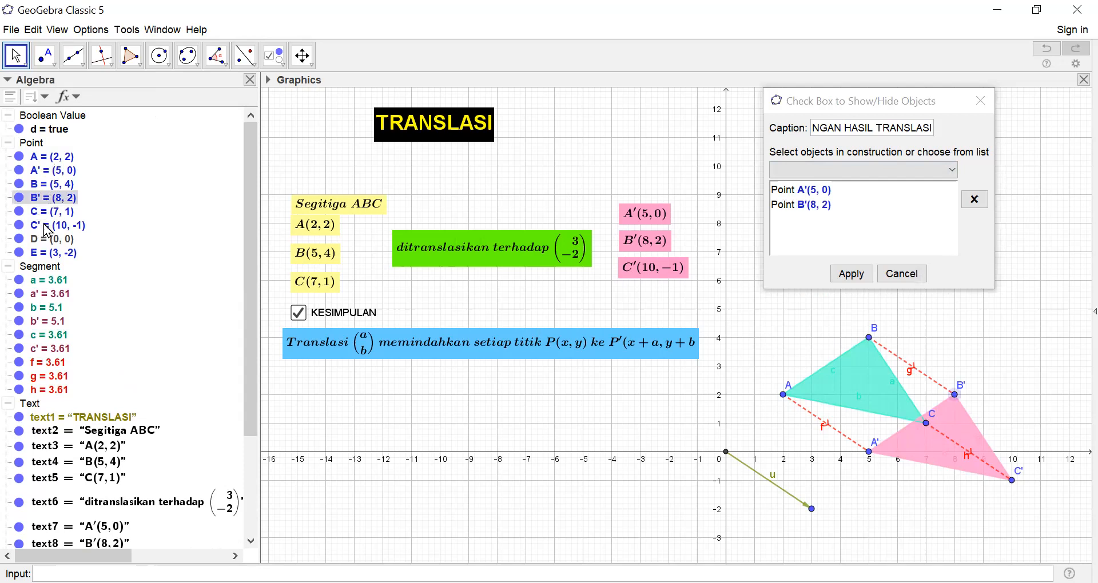
pyautogui.click(48, 226)
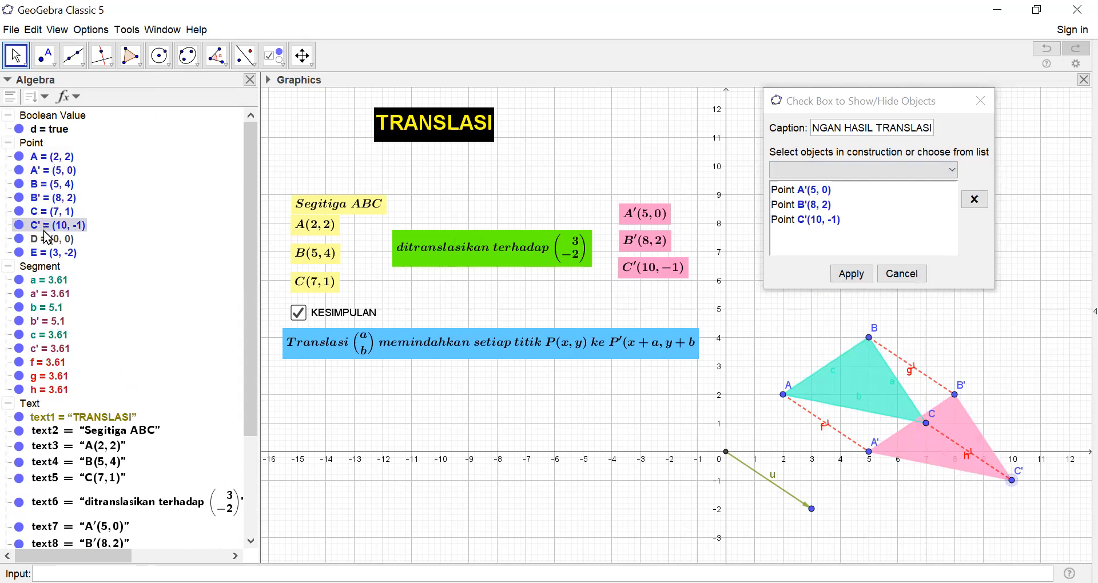
# - Add the image triangle's sides a', b', c' and the dashed segments f, g, h to the check box's objects
pyautogui.click(59, 295)
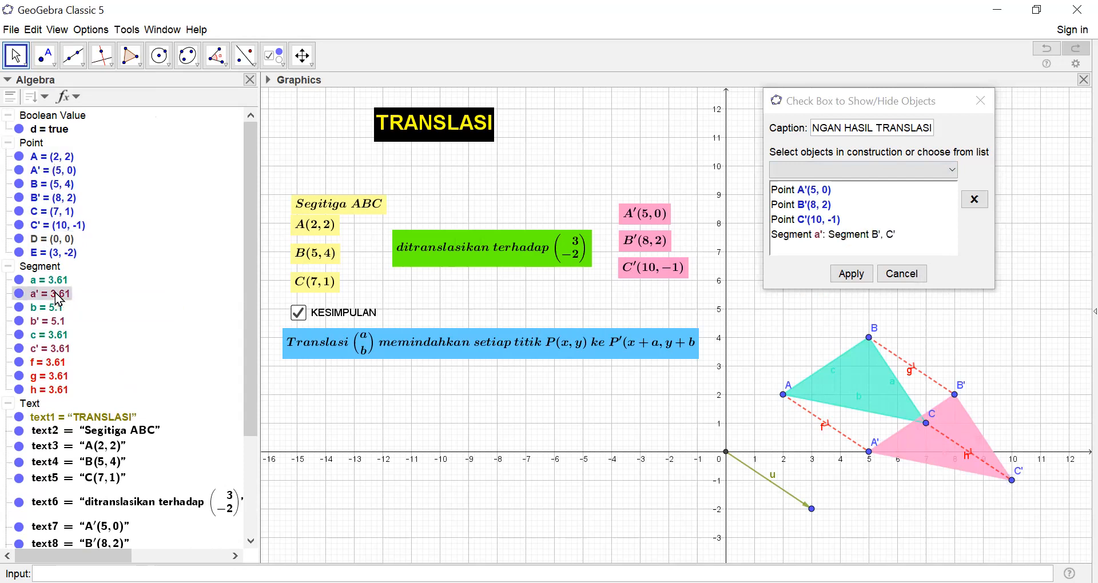
pyautogui.click(58, 323)
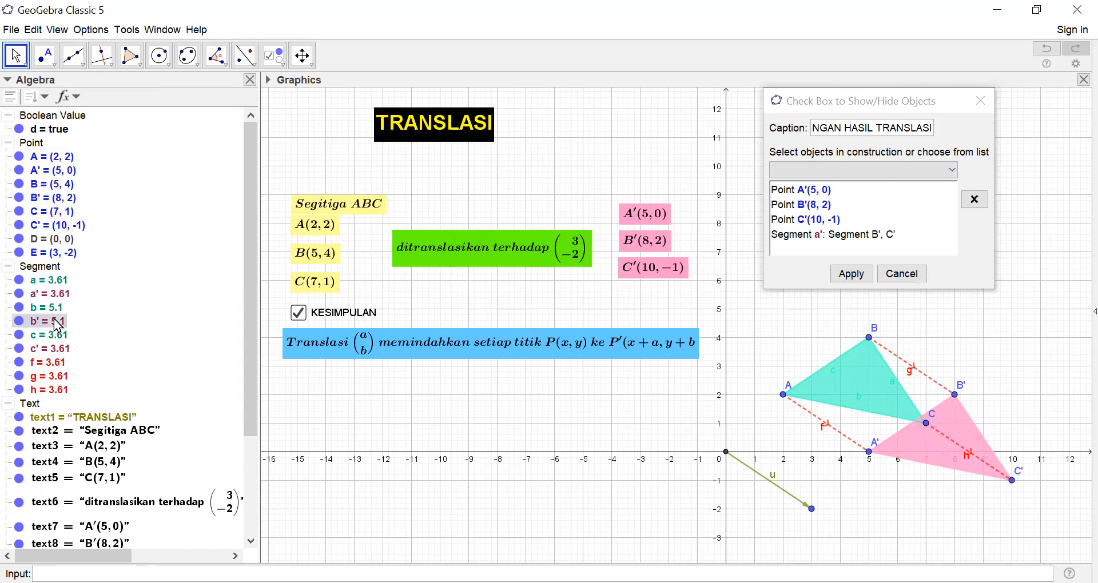
pyautogui.click(57, 350)
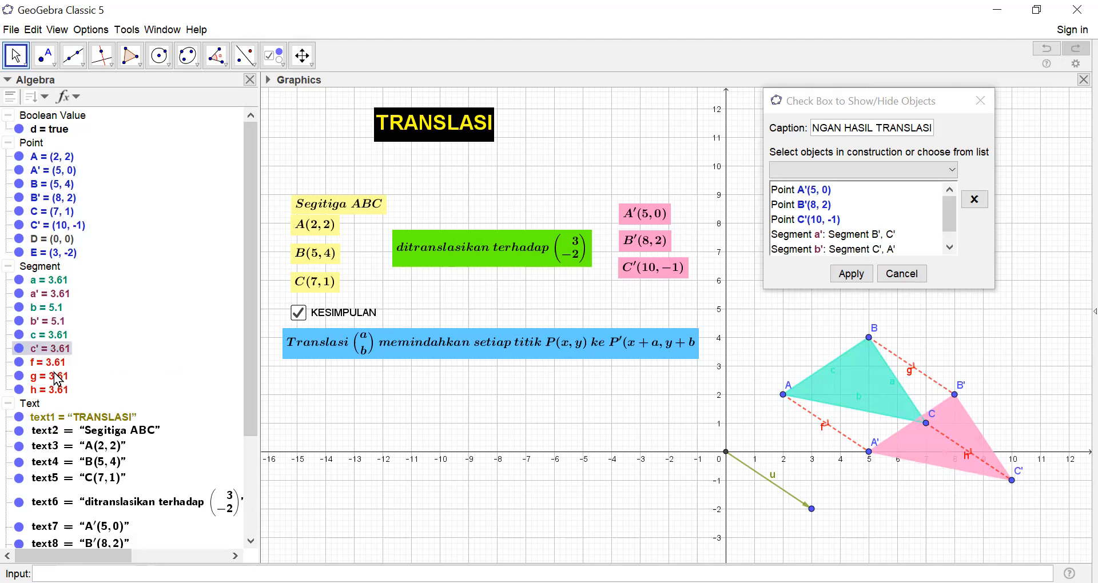
pyautogui.click(54, 364)
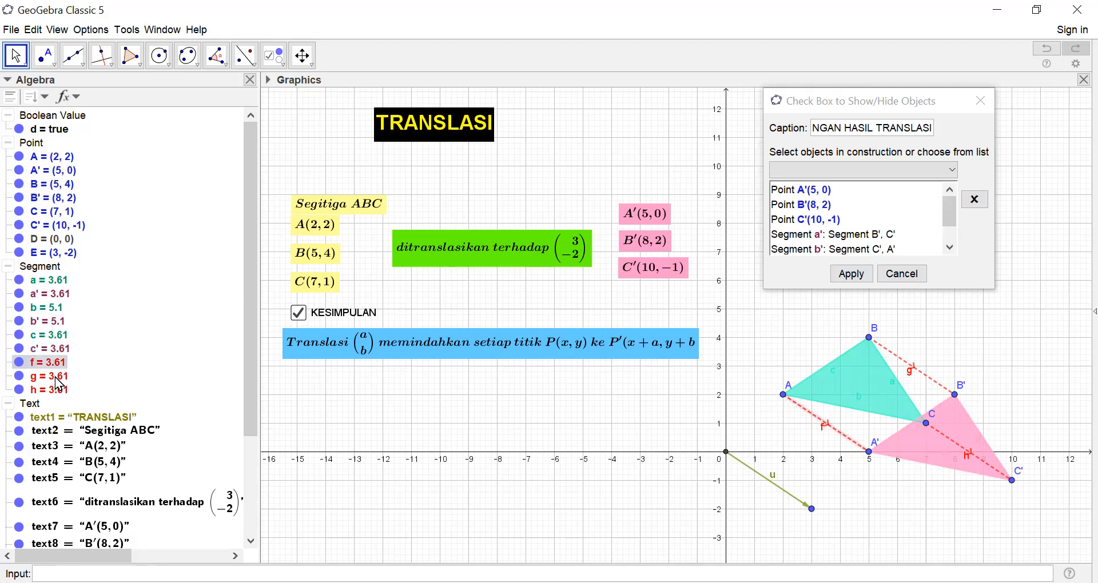
pyautogui.click(56, 377)
pyautogui.click(55, 391)
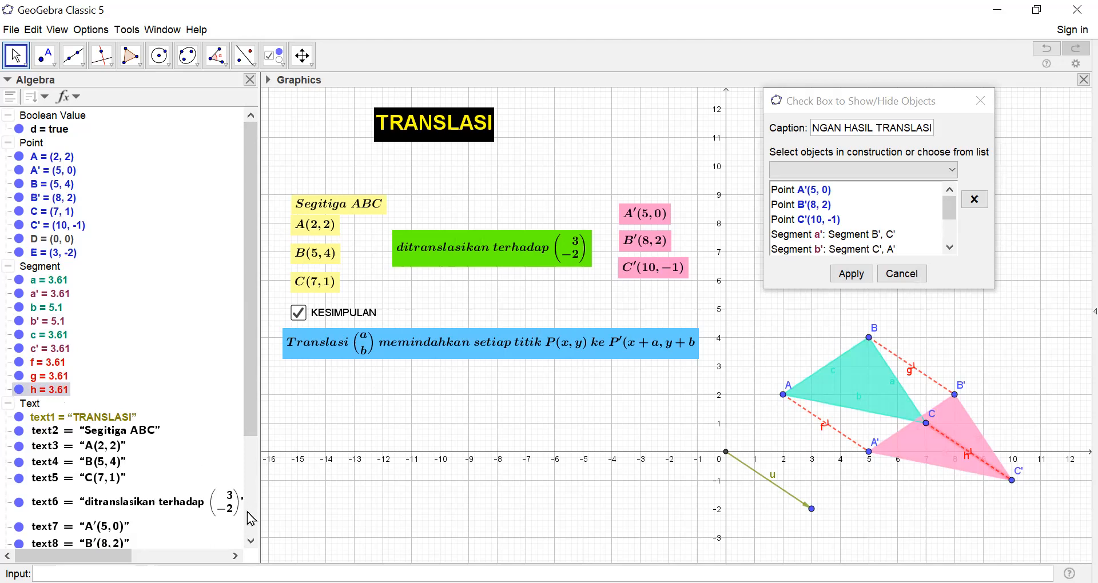
# - Add the image coordinate texts text7, text8 and text9 and the triangle t1' to the check box's objects, and apply it
pyautogui.click(252, 541)
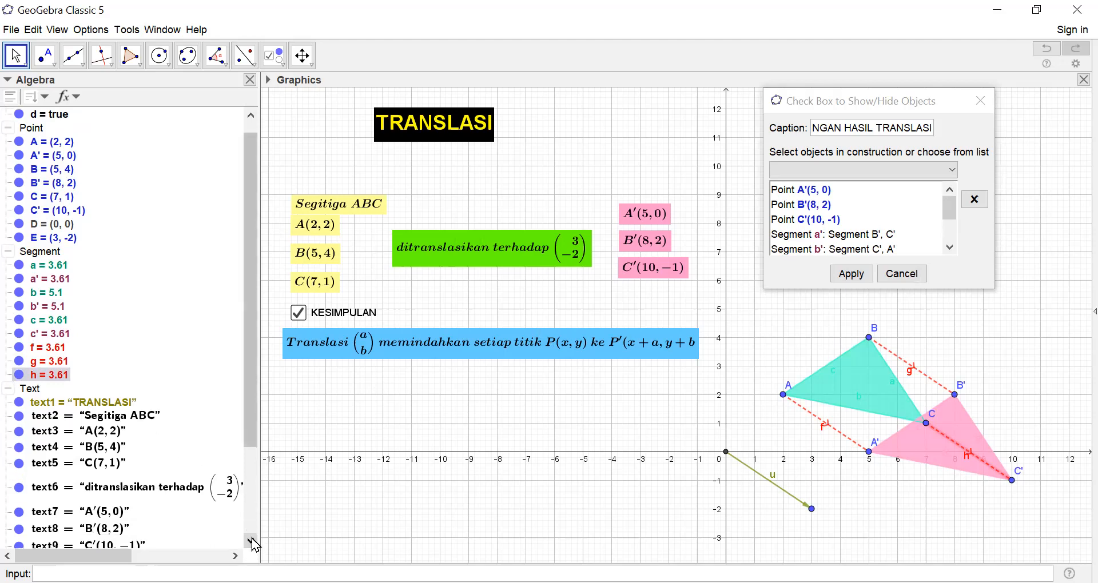
pyautogui.click(252, 541)
pyautogui.click(252, 540)
pyautogui.click(135, 492)
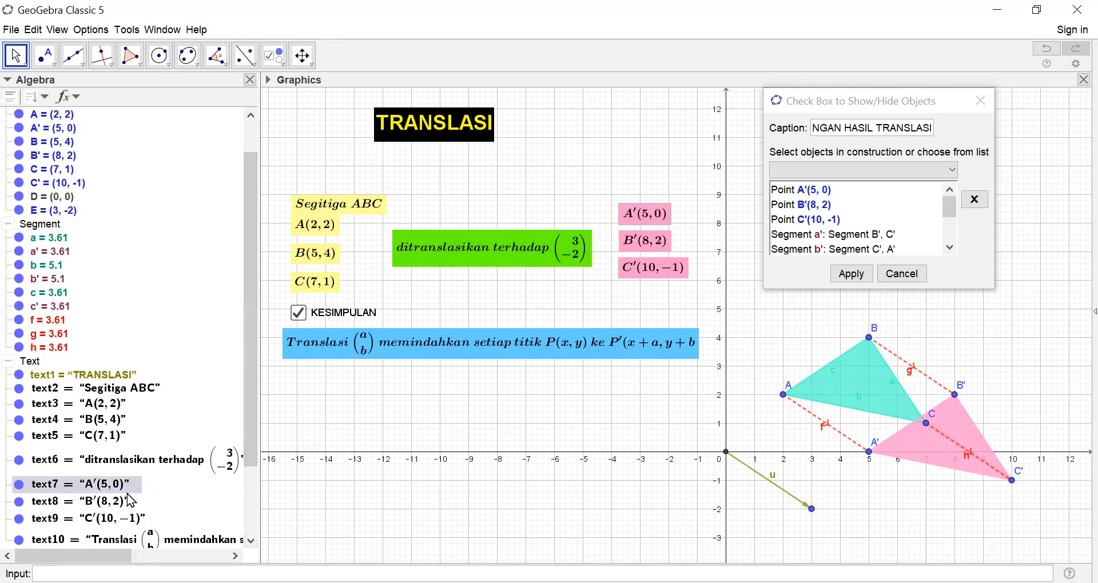
pyautogui.click(129, 502)
pyautogui.click(150, 522)
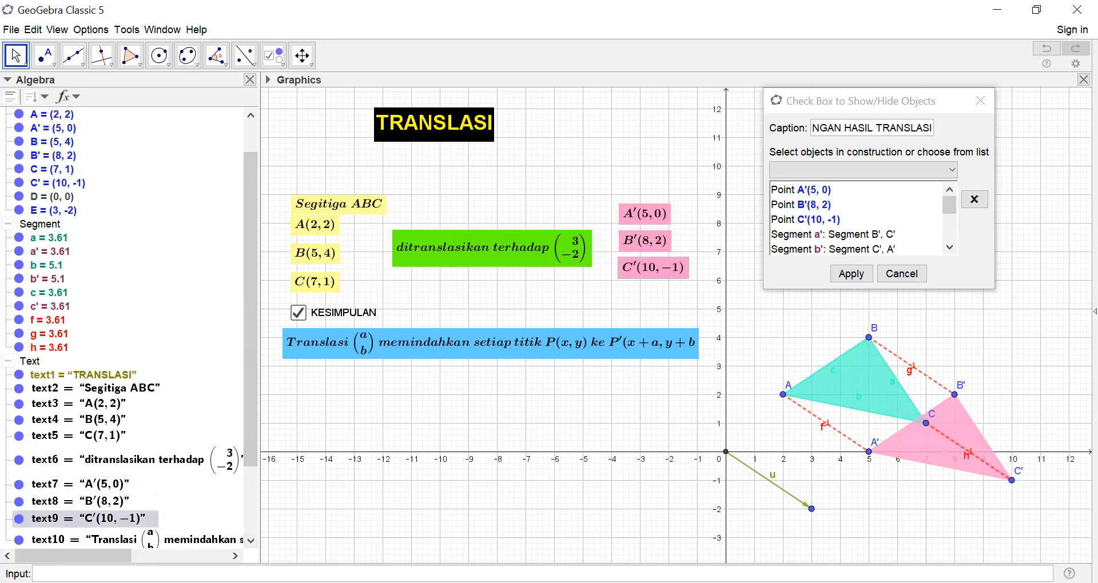
pyautogui.click(251, 541)
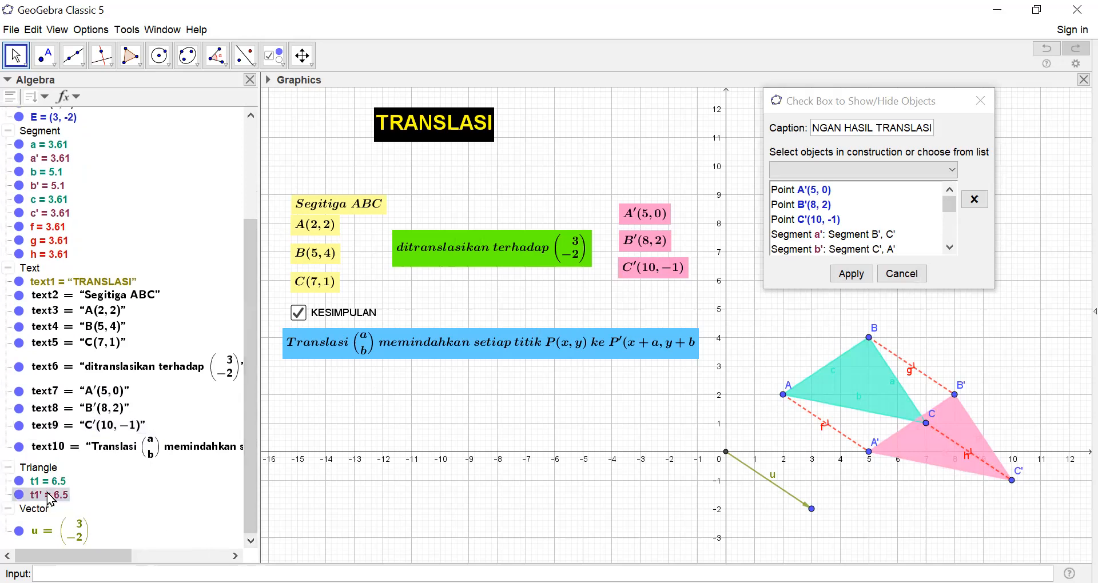
pyautogui.click(852, 274)
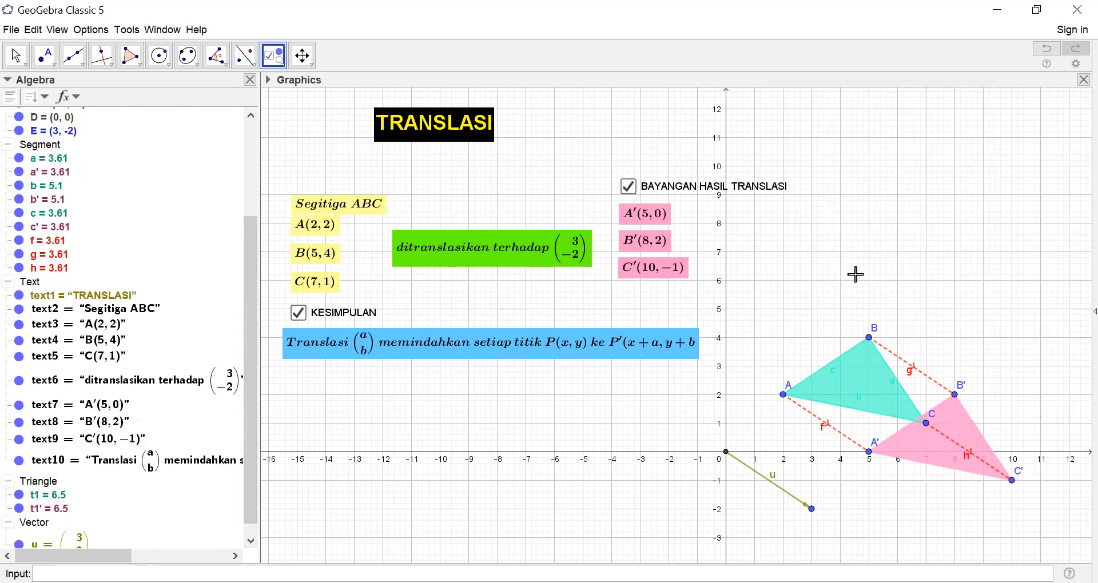
# - Test the BAYANGAN HASIL TRANSLASI check box by toggling it off and on, and leave it unchecked
pyautogui.click(628, 186)
pyautogui.click(651, 197)
pyautogui.click(14, 55)
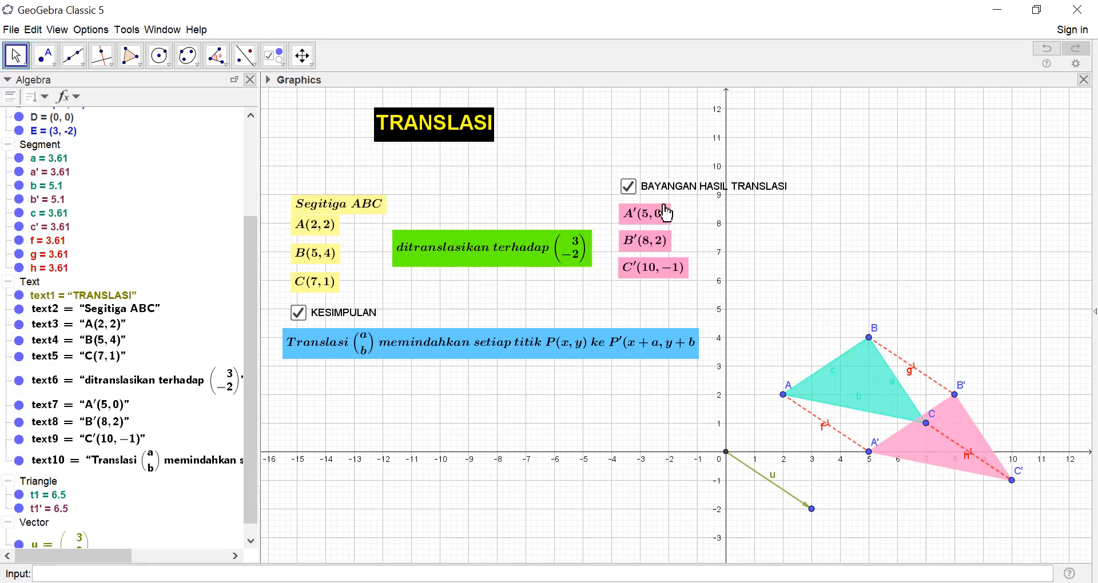
pyautogui.click(628, 187)
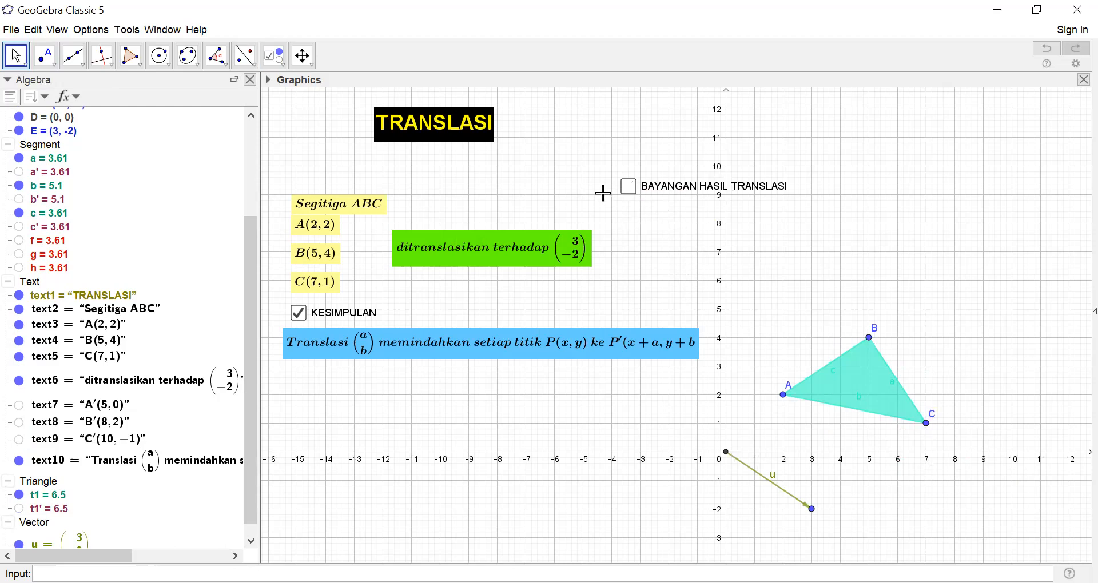
pyautogui.click(630, 189)
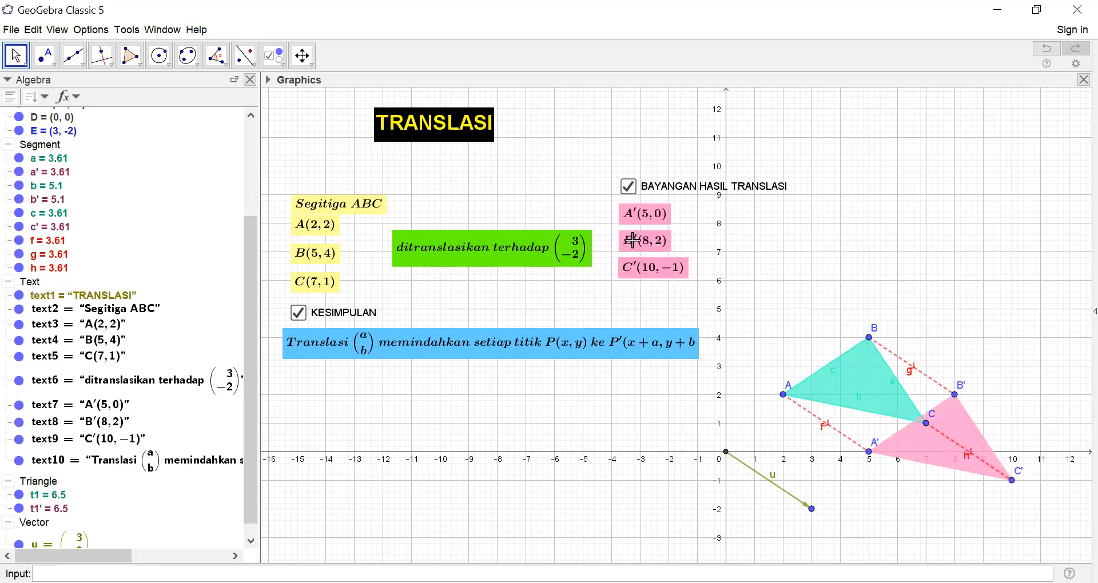
pyautogui.click(628, 187)
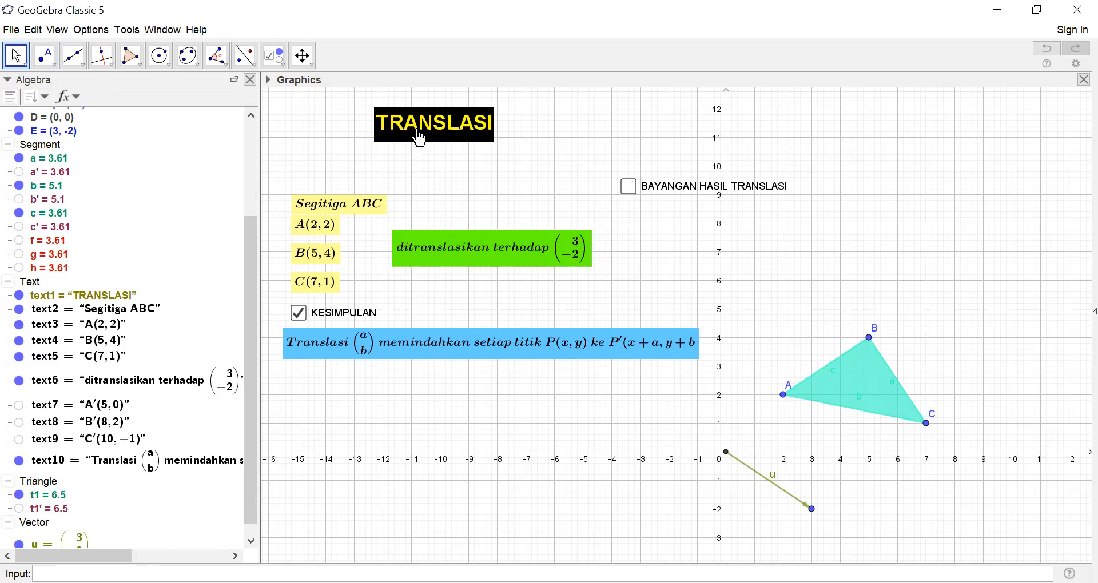
# - Create a show/hide check box captioned "TRANSLASI" above the green text and link it to text6
pyautogui.click(274, 56)
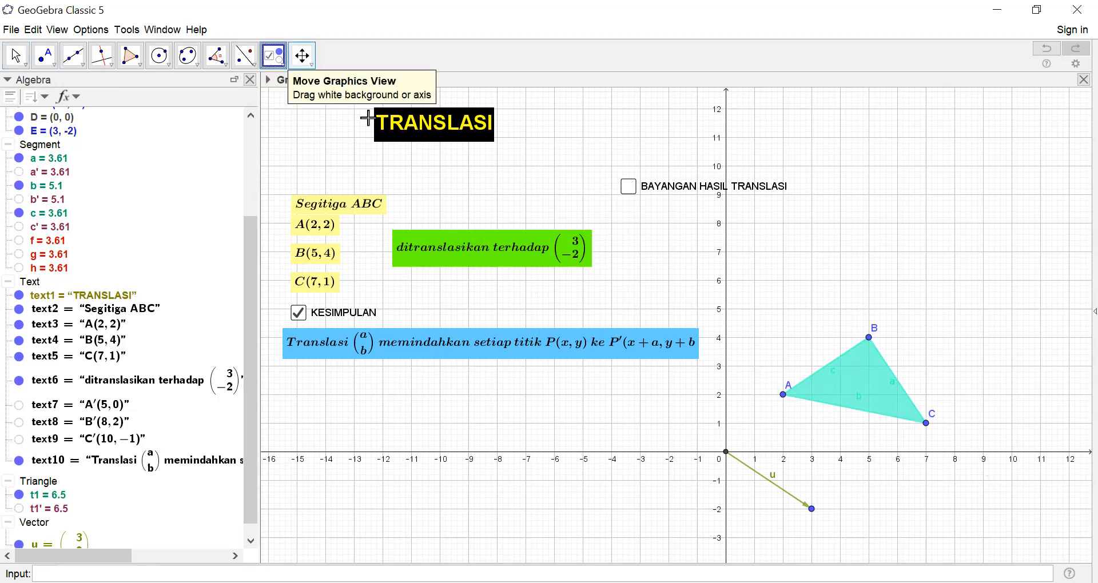
pyautogui.click(417, 185)
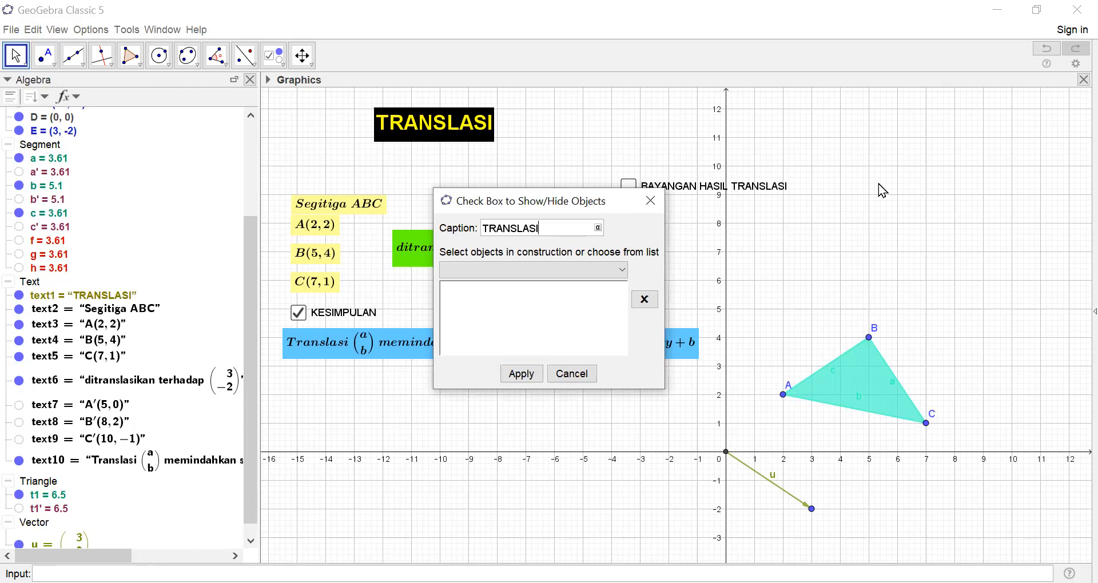
pyautogui.moveTo(609, 205); pyautogui.dragTo(878, 184)
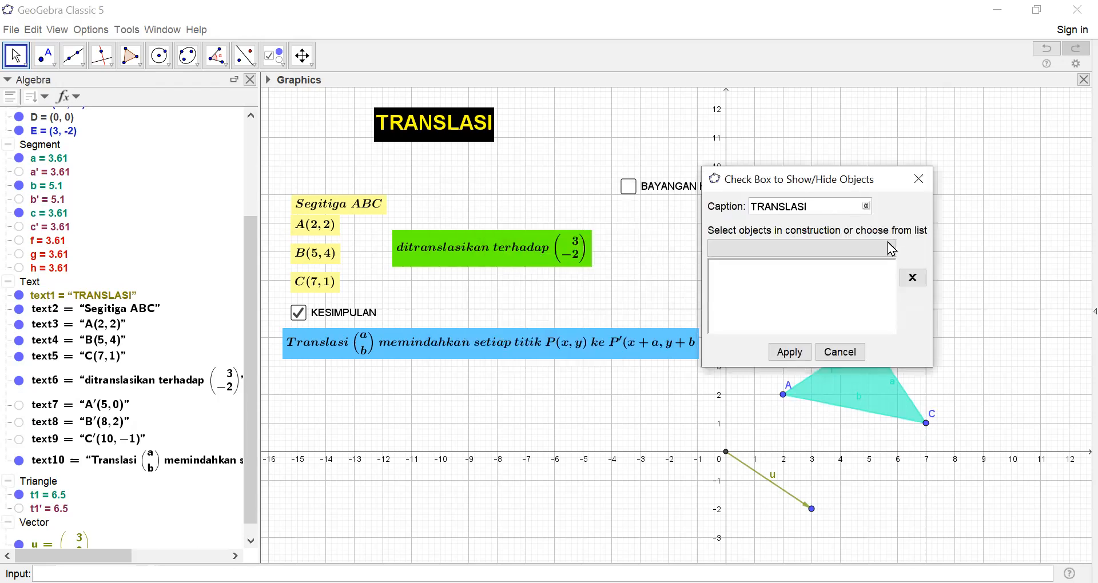
pyautogui.click(891, 250)
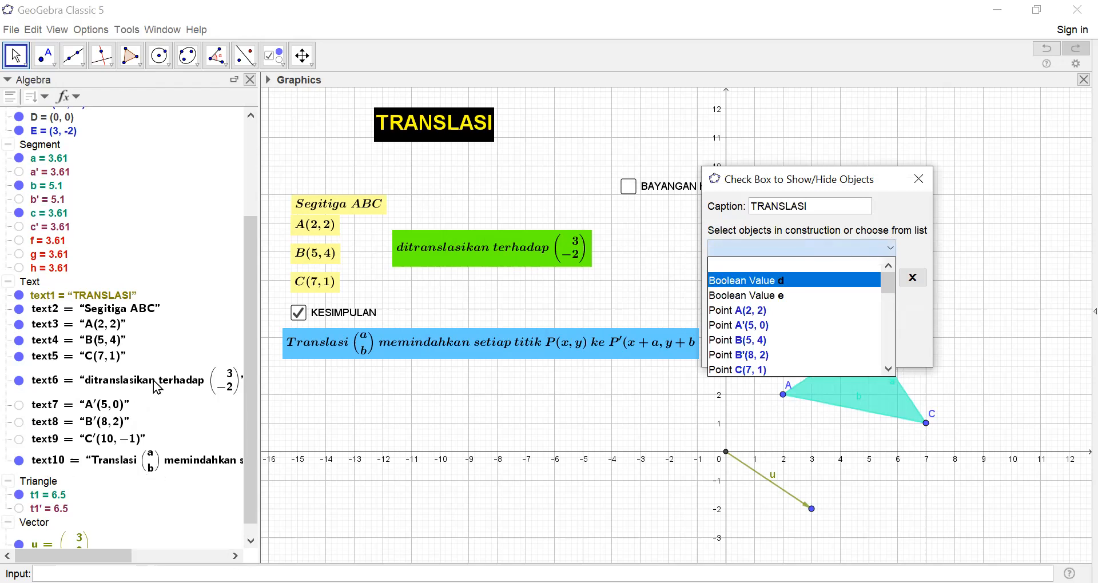
pyautogui.click(55, 391)
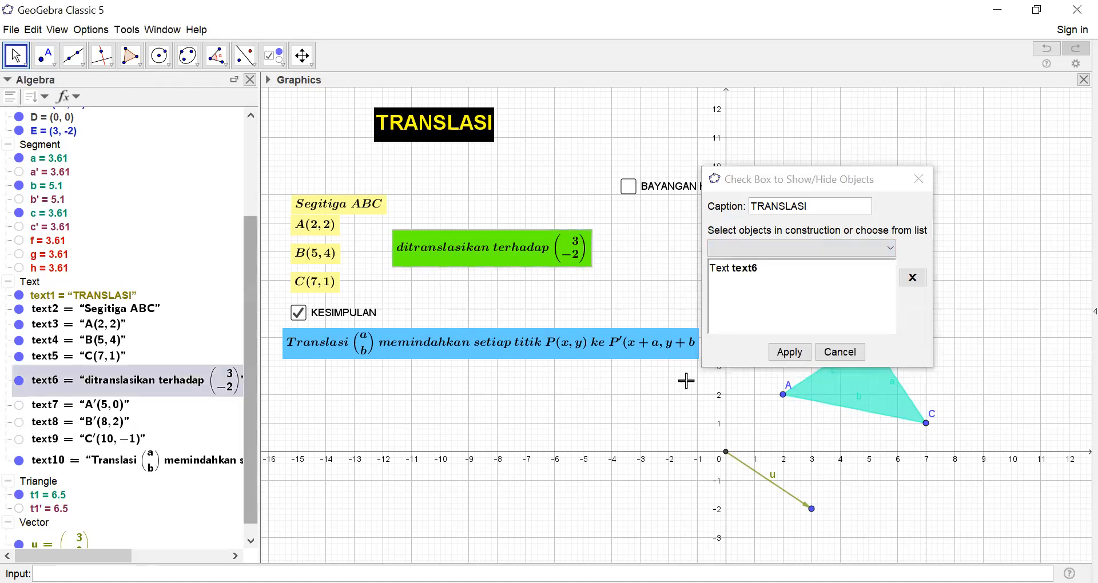
pyautogui.click(790, 351)
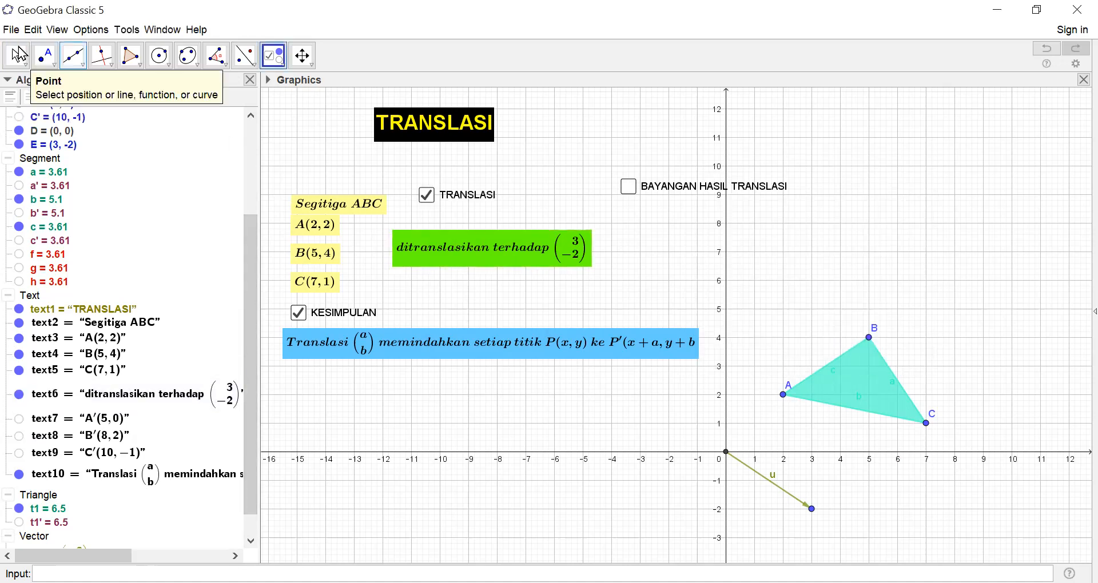
# - Toggle the TRANSLASI check box off and on to test it on the green text
pyautogui.click(17, 58)
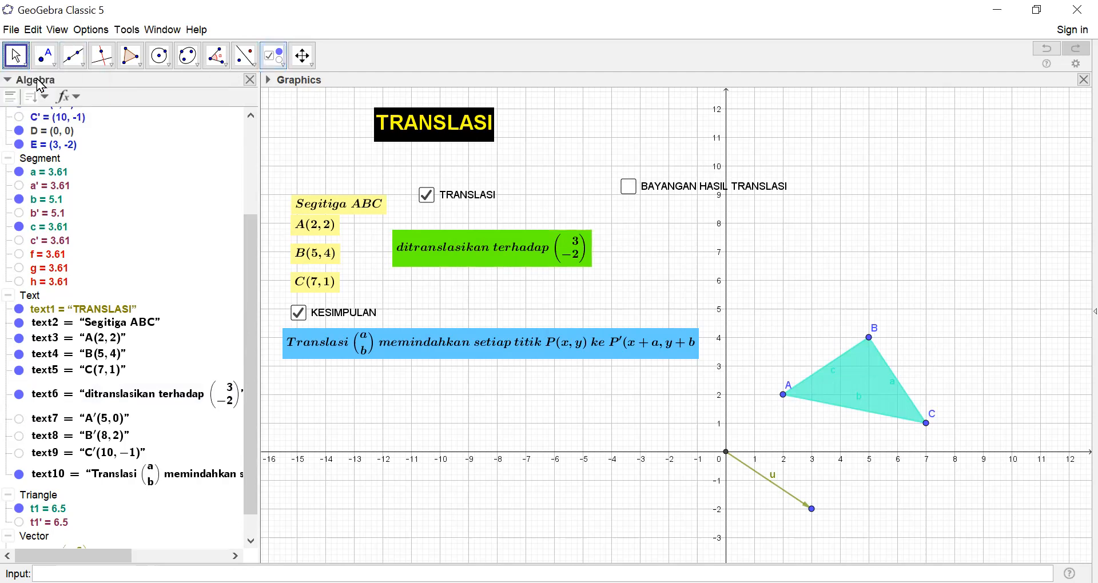
pyautogui.click(430, 197)
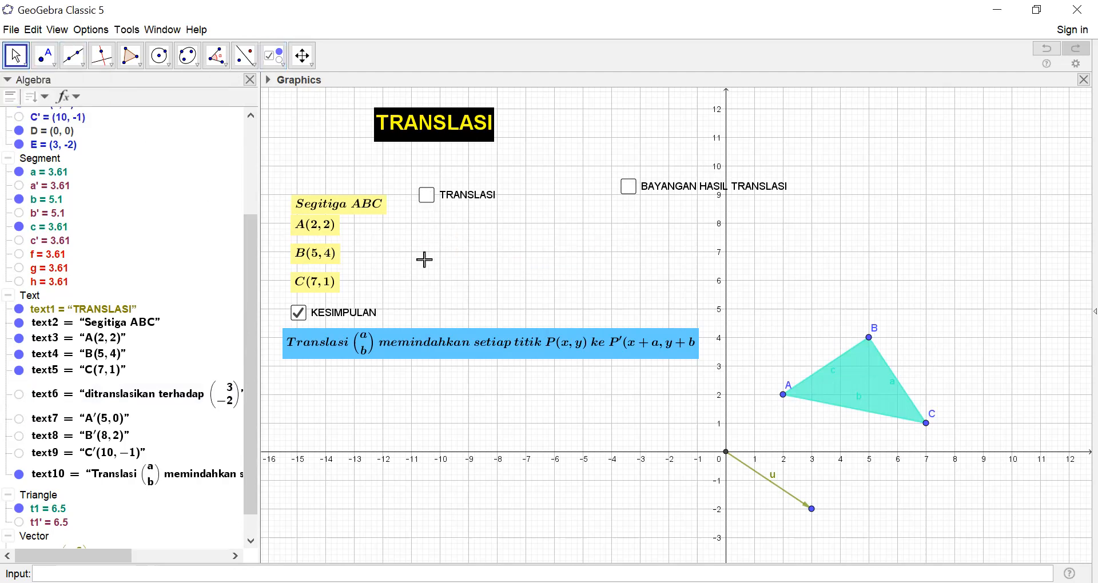
pyautogui.click(426, 196)
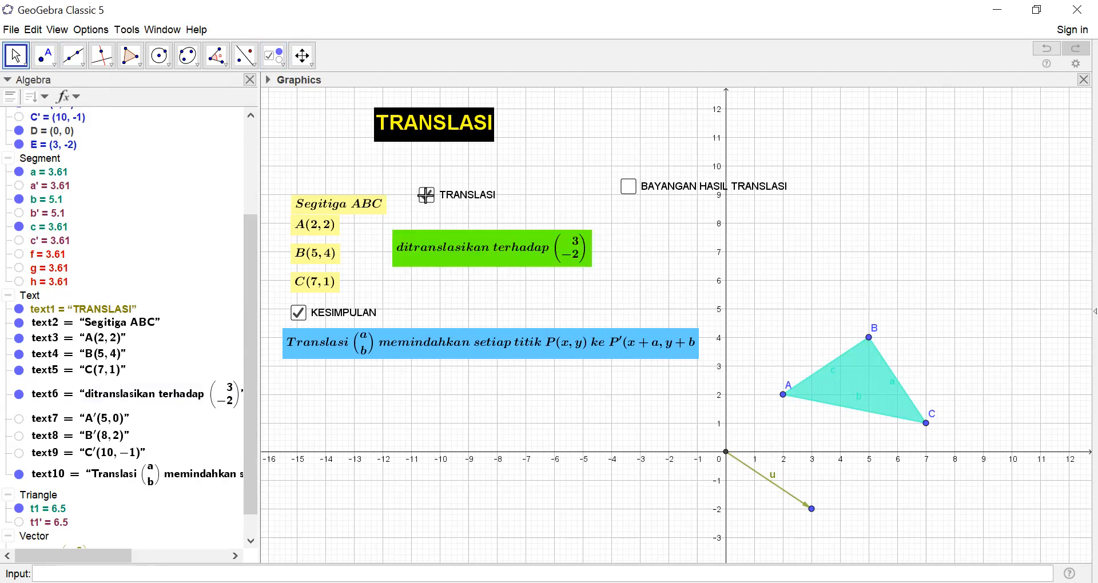
# - Move the endpoint E of vector u to (4, -2)
pyautogui.click(812, 509)
pyautogui.moveTo(828, 496); pyautogui.dragTo(841, 519)
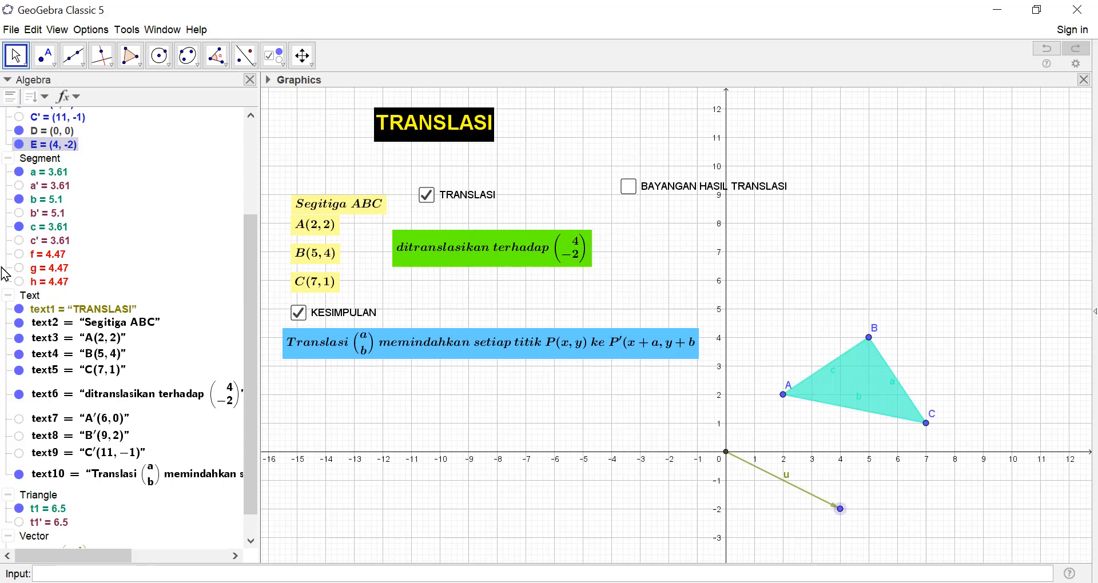
# - Delete the TRANSLASI check box above the green text
pyautogui.rightClick(457, 202)
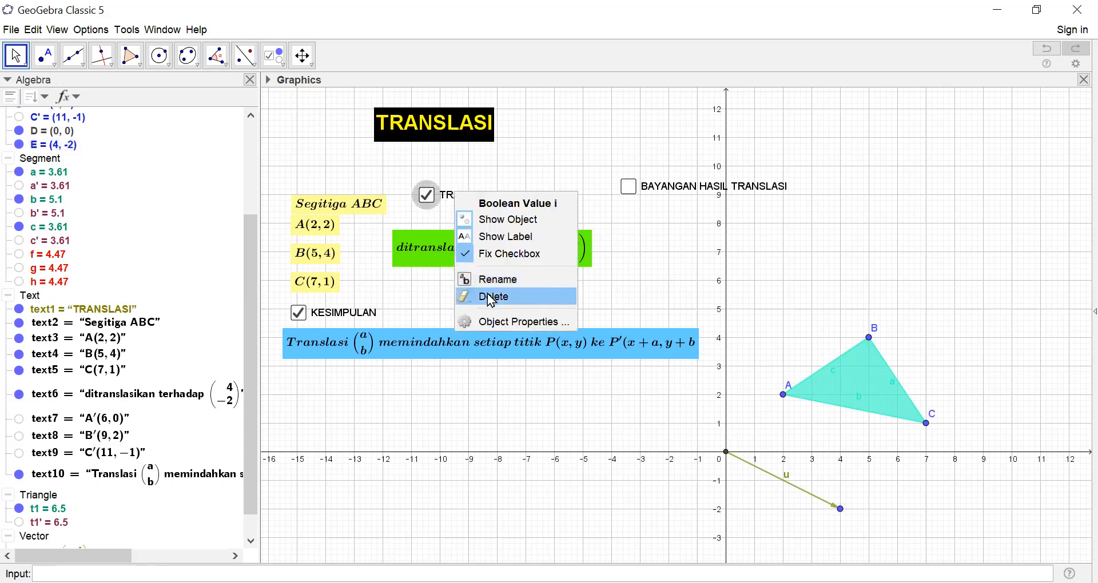
pyautogui.click(492, 297)
# - Create a show/hide check box captioned "TRANSLASI" above the green text and link it to text6 and vector u
pyautogui.click(273, 57)
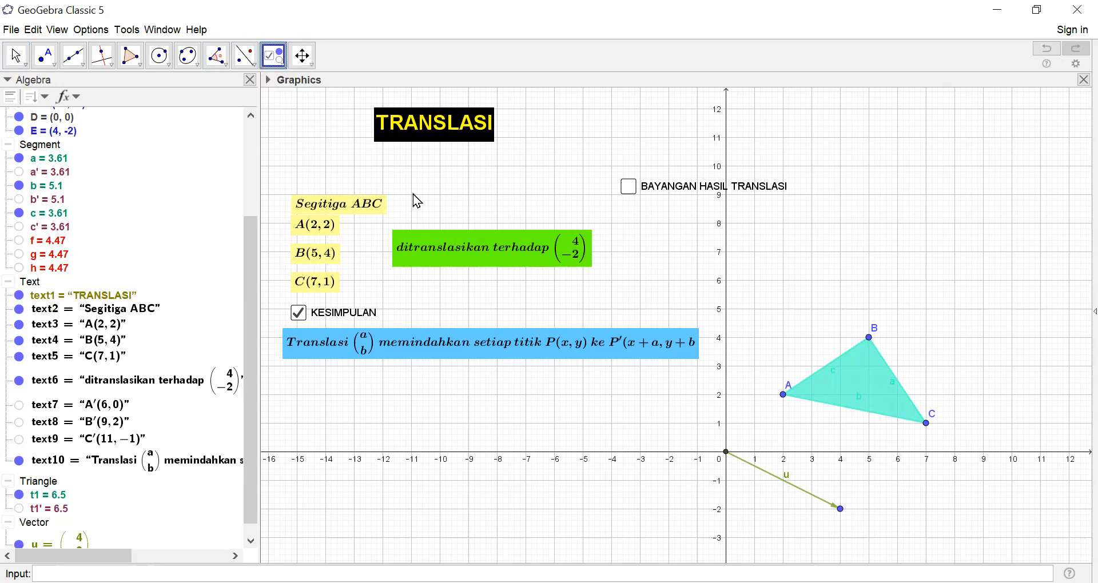
pyautogui.click(392, 168)
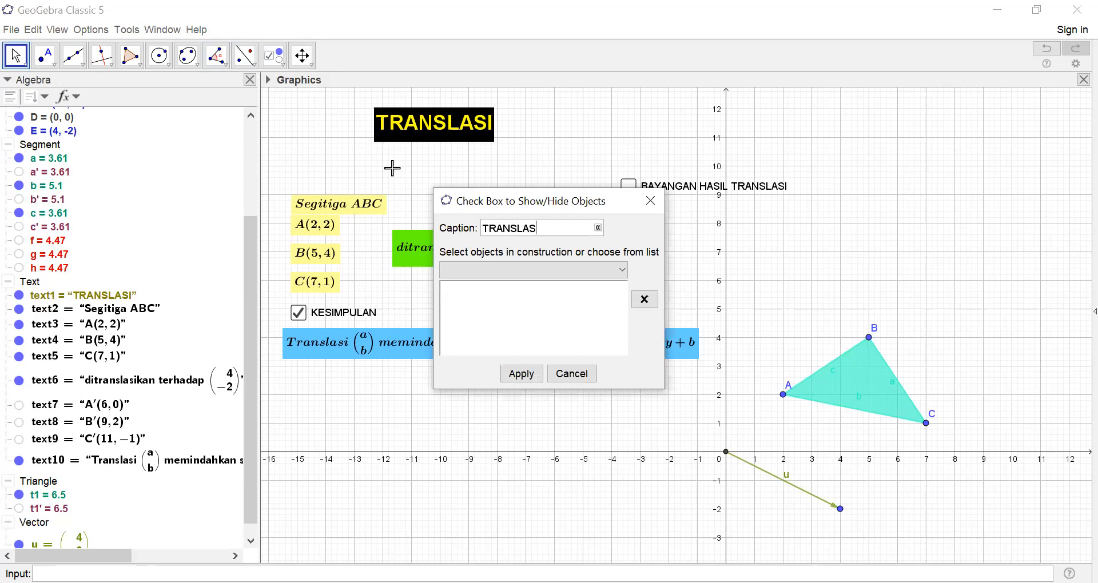
pyautogui.write('TRANSLASI')
pyautogui.click(621, 269)
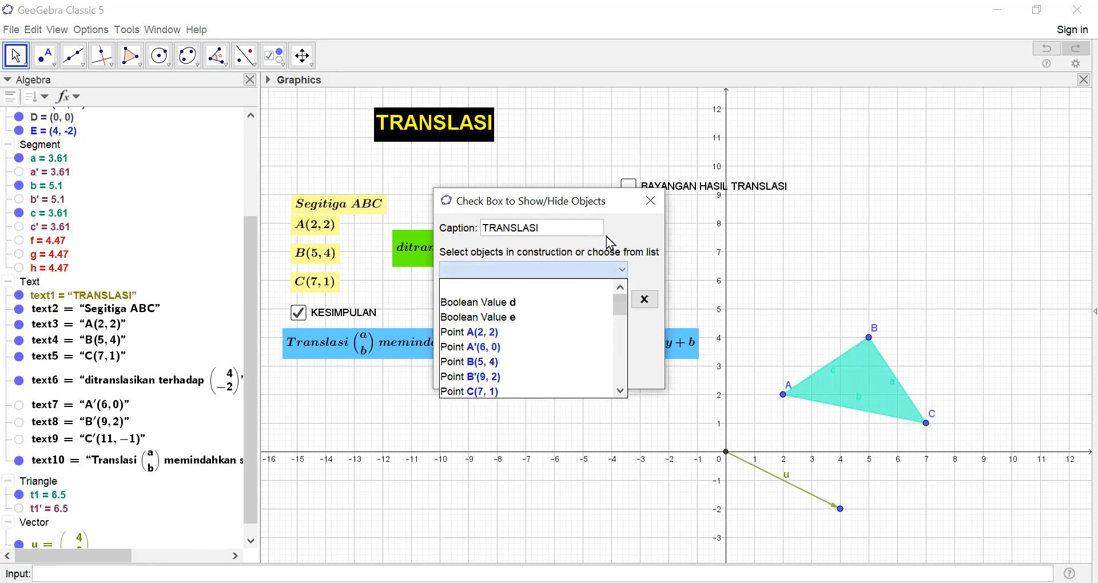
pyautogui.click(620, 209)
pyautogui.moveTo(924, 156); pyautogui.dragTo(927, 153)
pyautogui.click(931, 223)
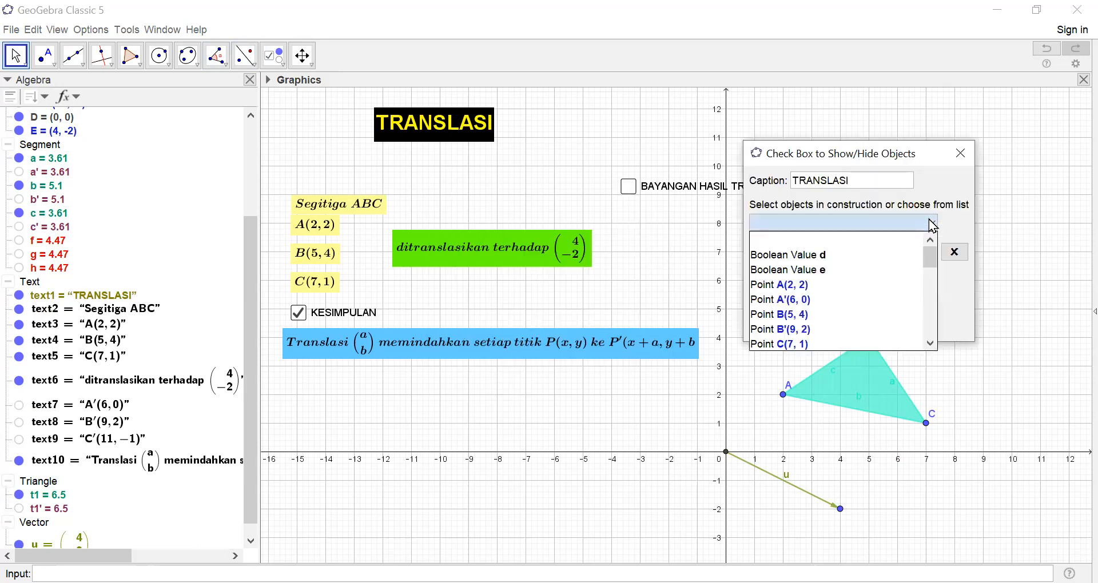
pyautogui.scroll(-1, 115, 482)
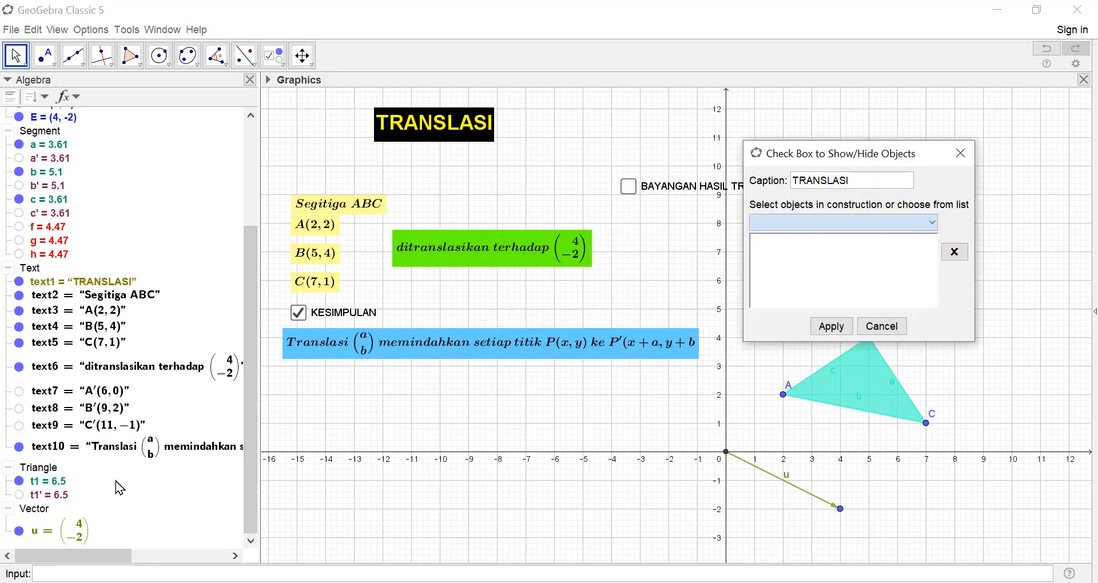
pyautogui.click(103, 375)
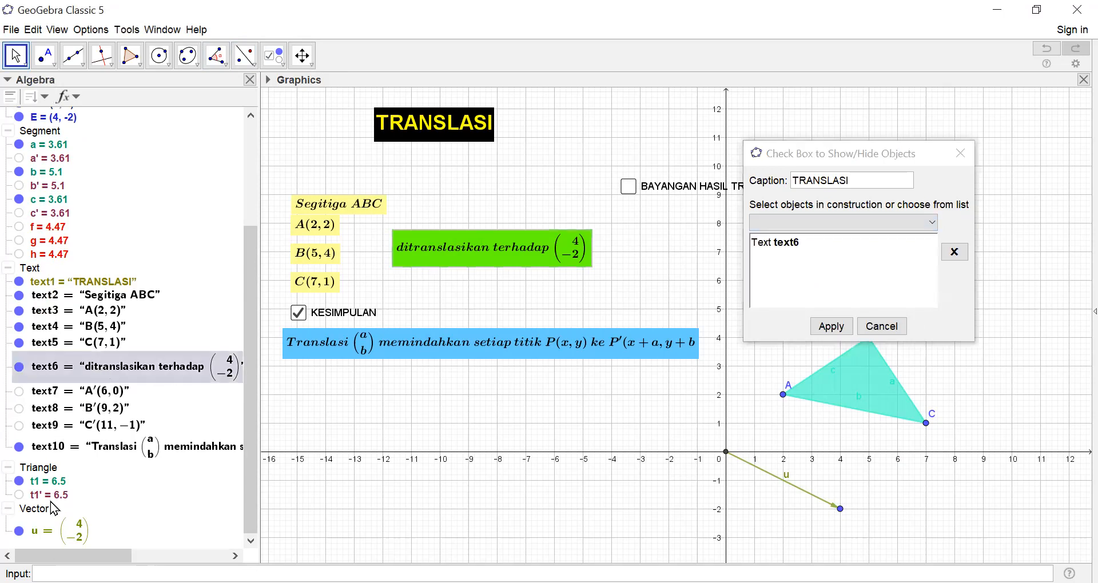
pyautogui.click(42, 536)
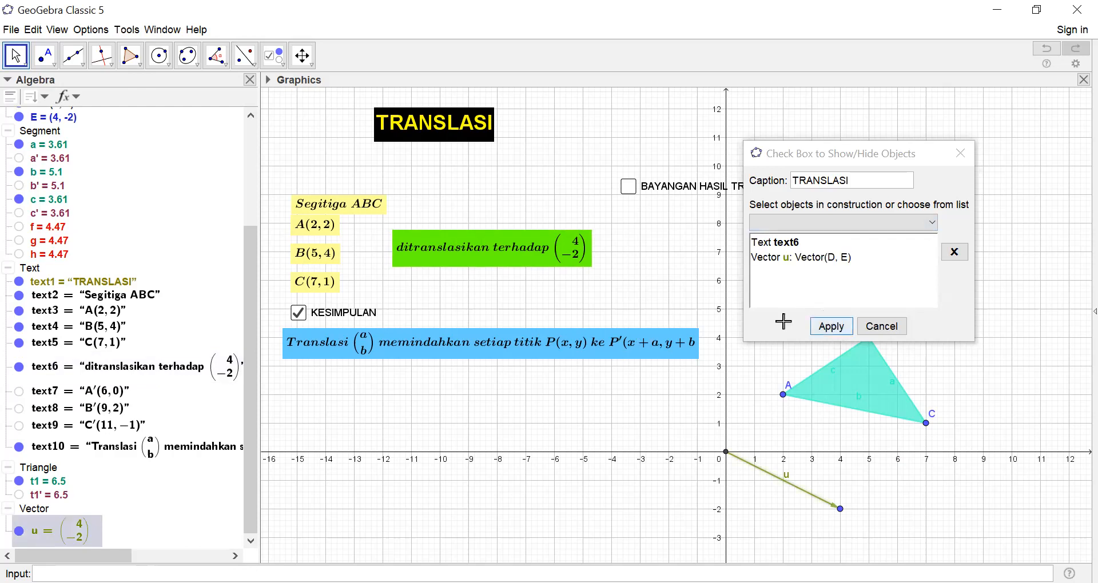
pyautogui.press('Return')
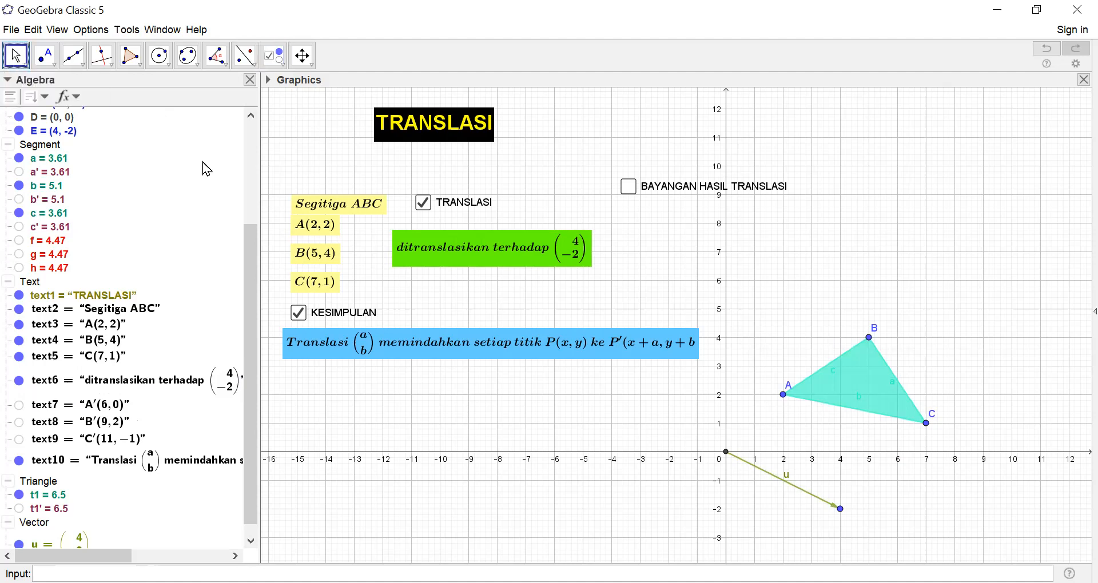
# - Uncheck the new TRANSLASI check box to test what it hides, and delete the check box
pyautogui.click(423, 201)
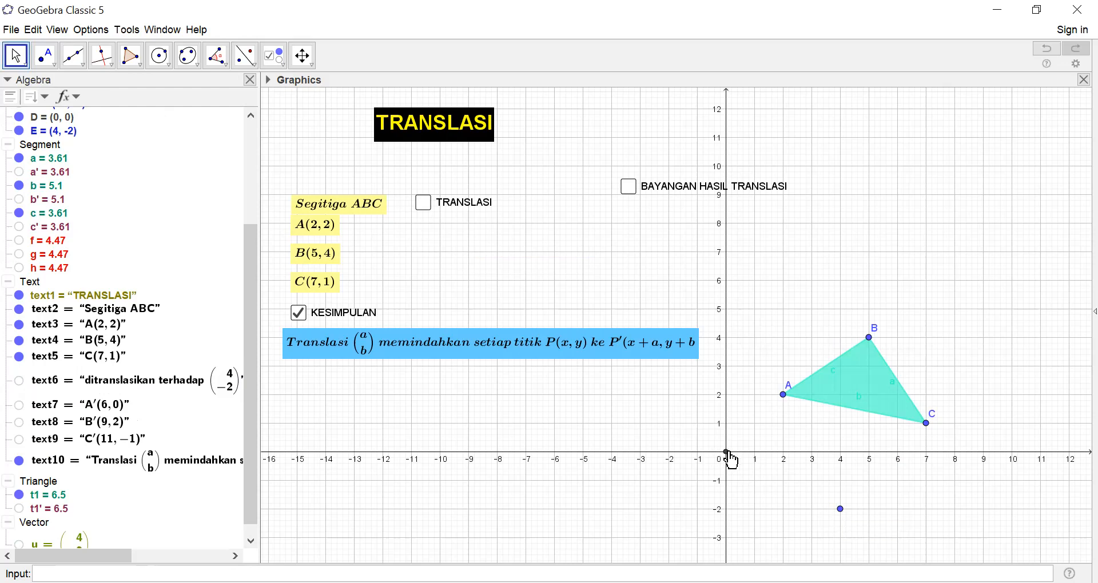
pyautogui.rightClick(450, 213)
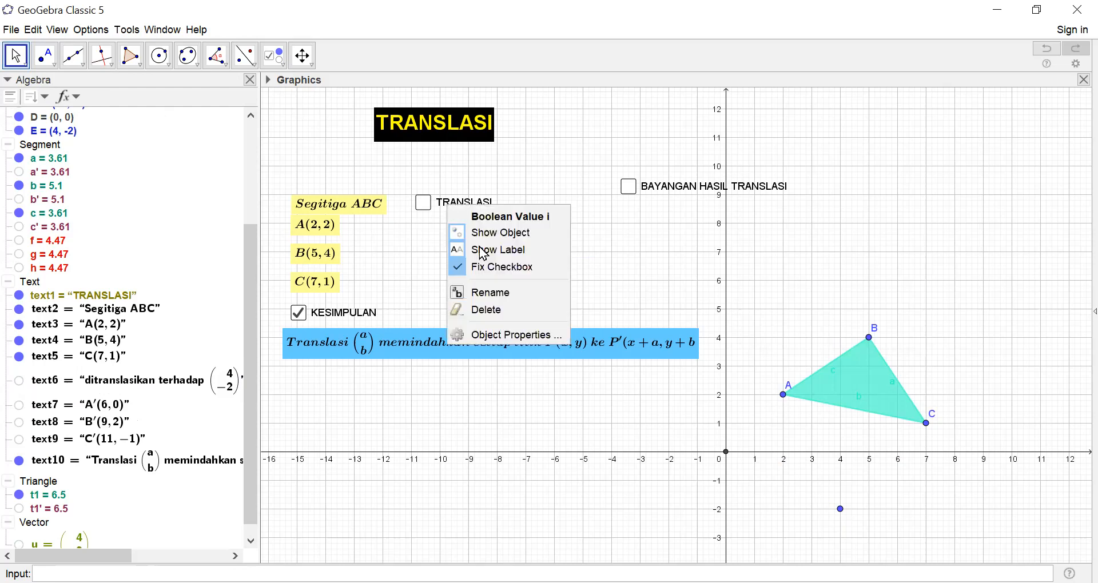
pyautogui.click(501, 312)
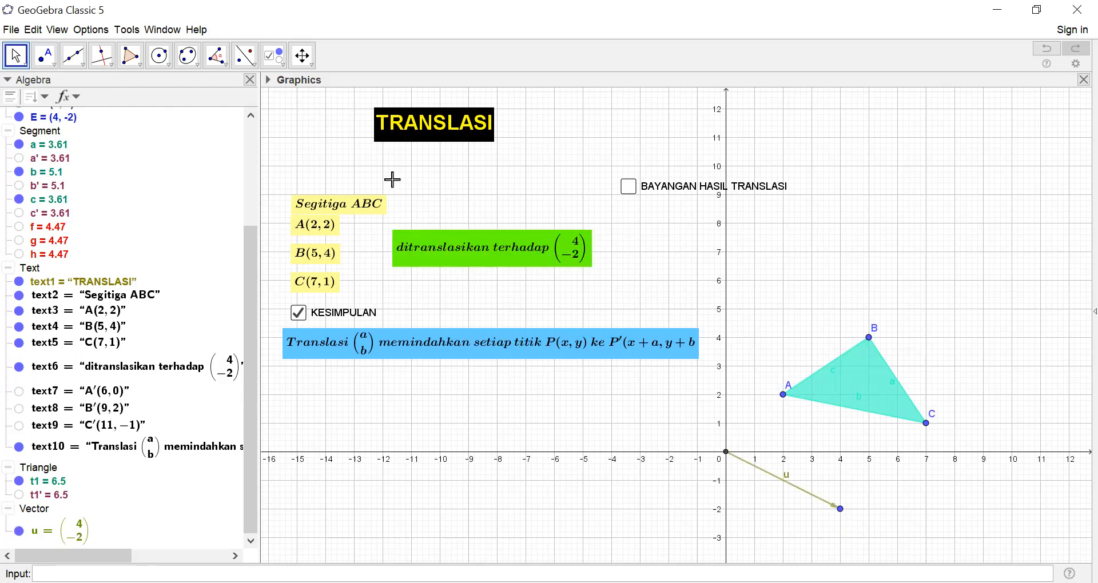
pyautogui.click(273, 56)
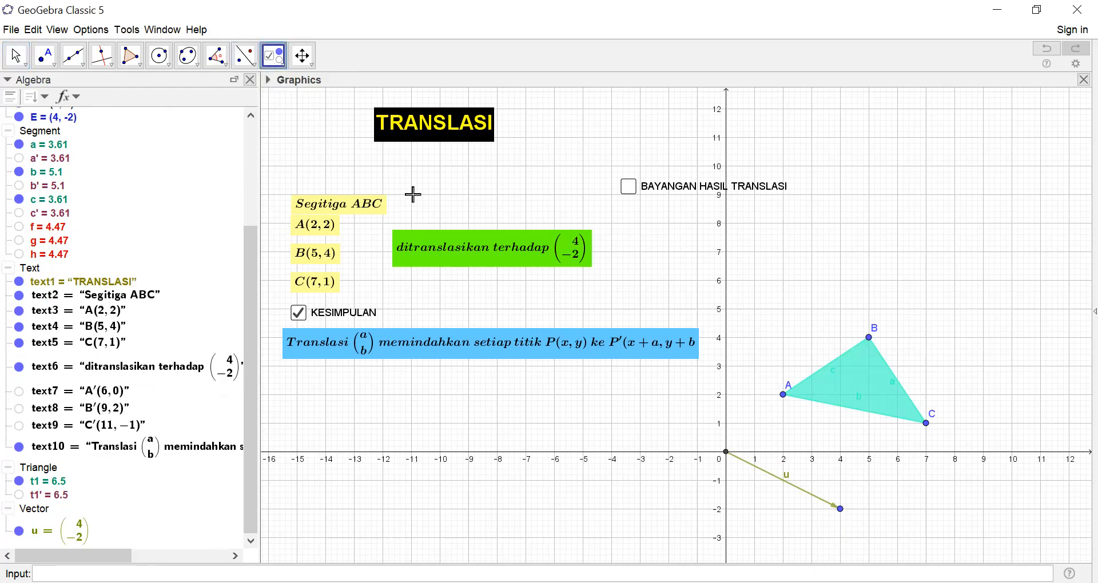
pyautogui.rightClick(413, 195)
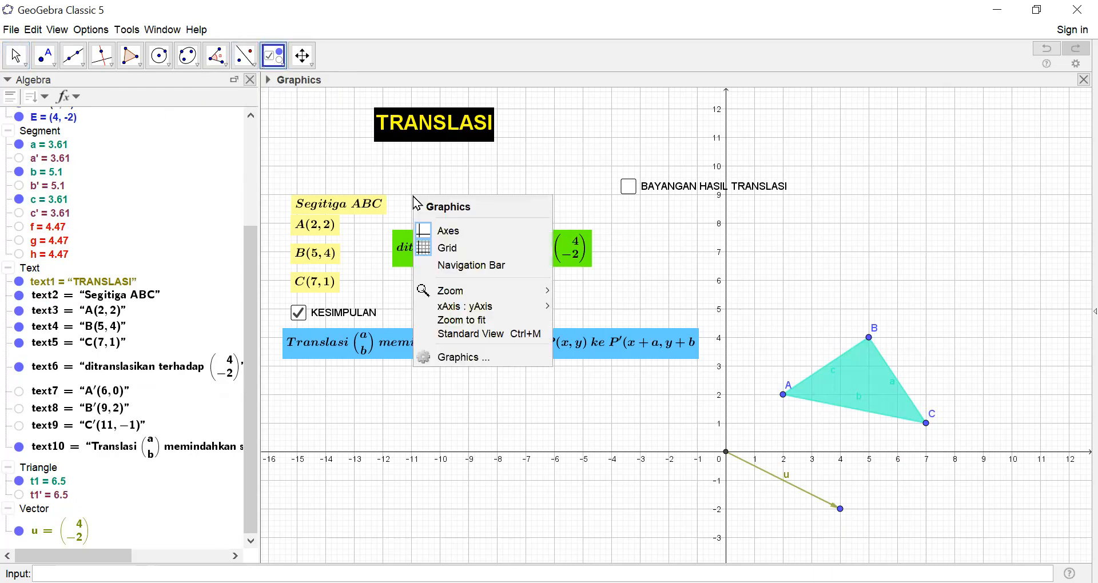
pyautogui.click(651, 250)
pyautogui.click(651, 252)
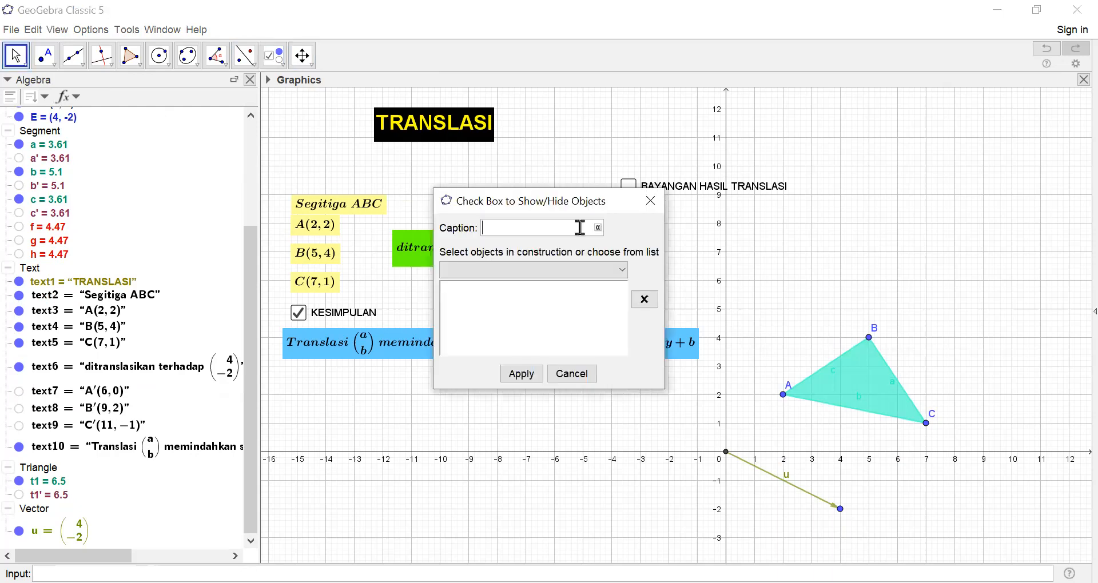
pyautogui.click(650, 203)
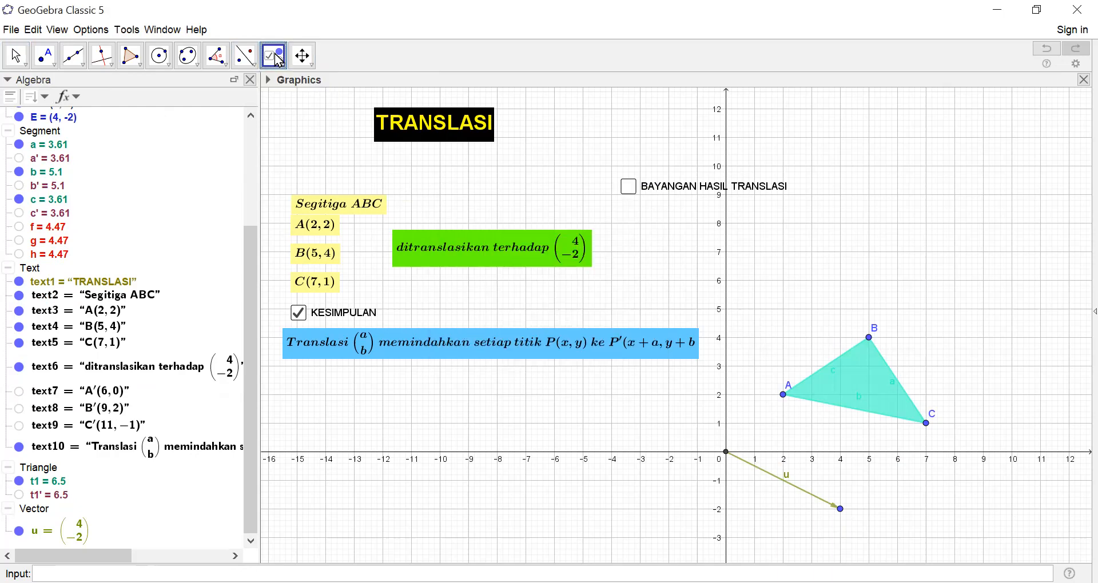
# - Create a "TRANSLASI" show/hide check box above the green text, linked to text6, vector u and points D and E
pyautogui.click(409, 203)
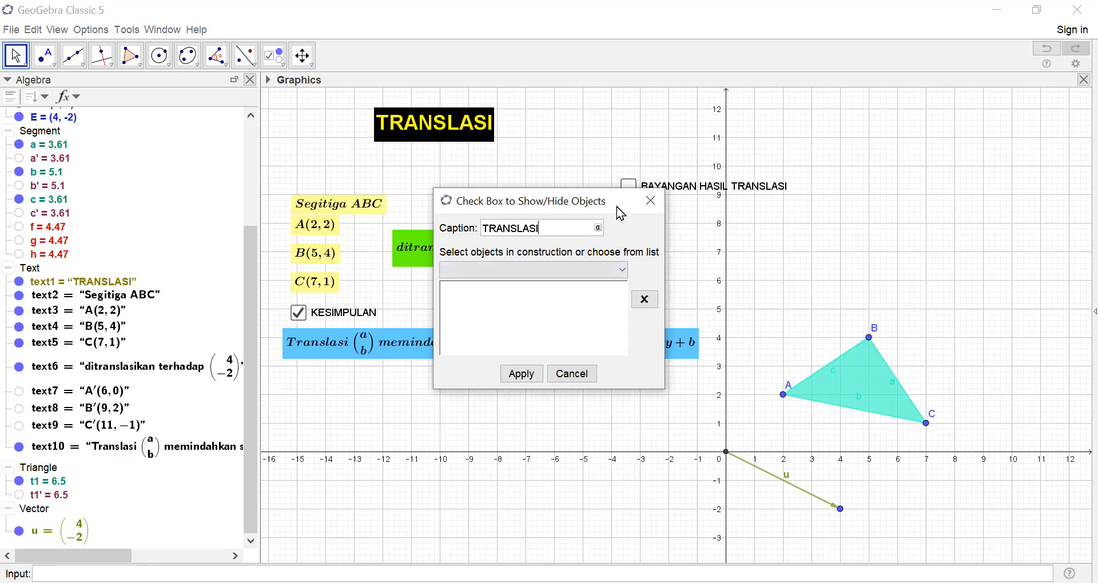
pyautogui.moveTo(620, 214); pyautogui.dragTo(928, 163)
pyautogui.click(928, 219)
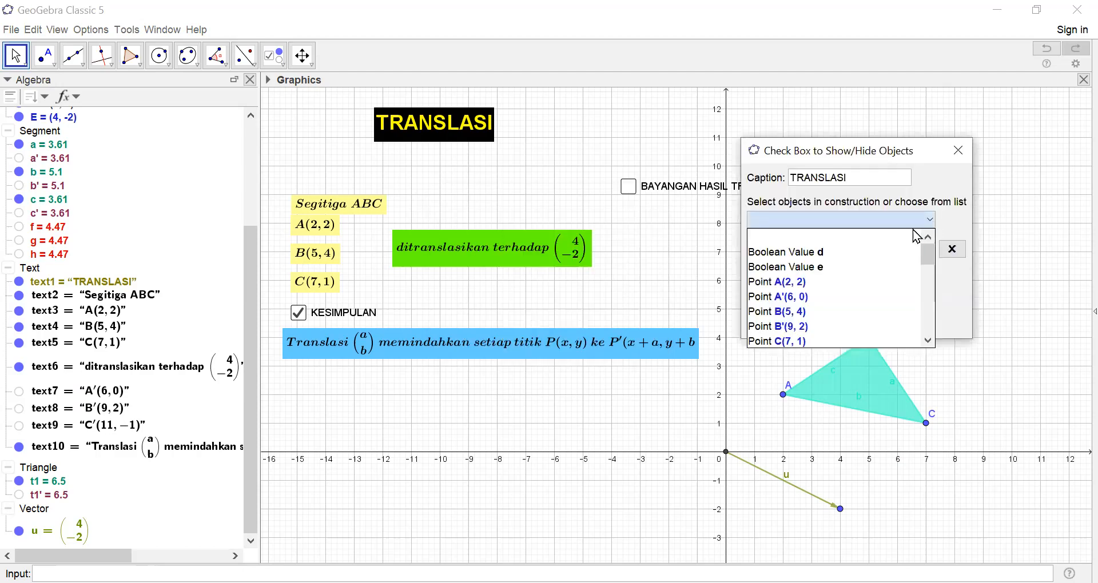
pyautogui.click(136, 373)
pyautogui.click(60, 535)
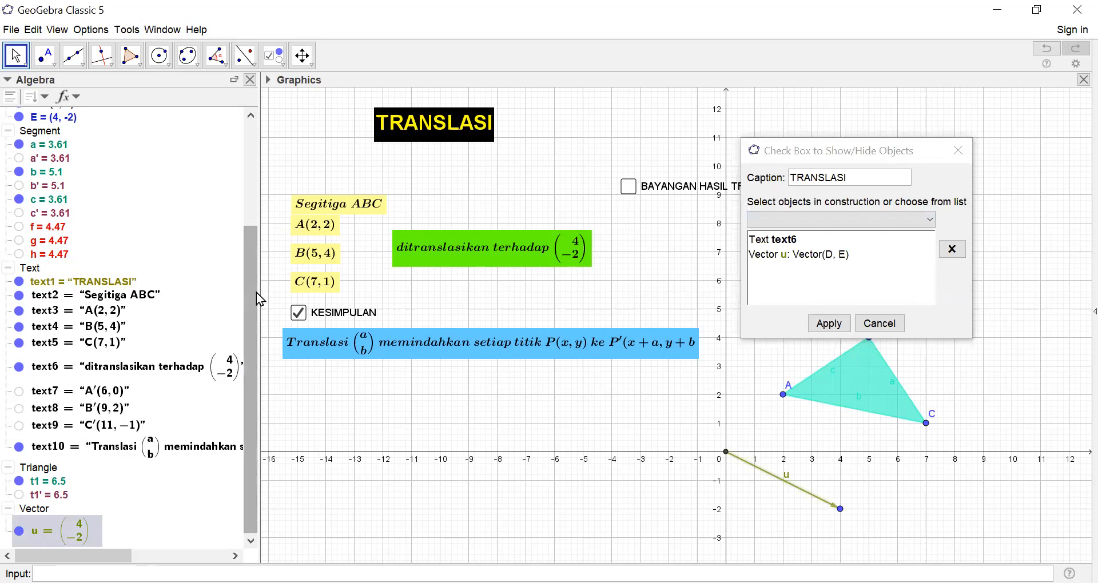
pyautogui.moveTo(250, 294); pyautogui.dragTo(257, 153)
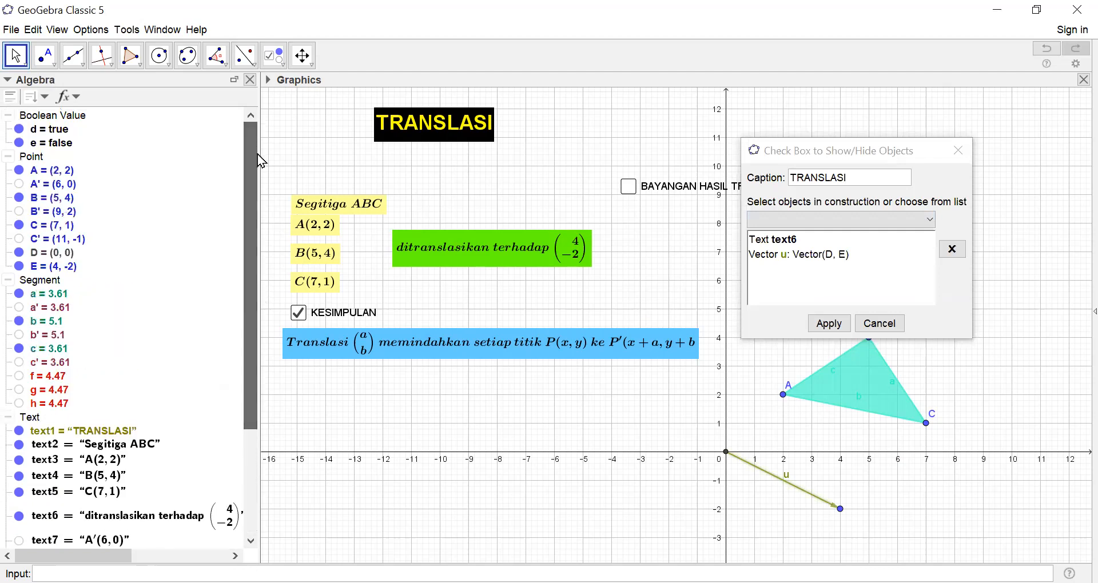
pyautogui.click(55, 254)
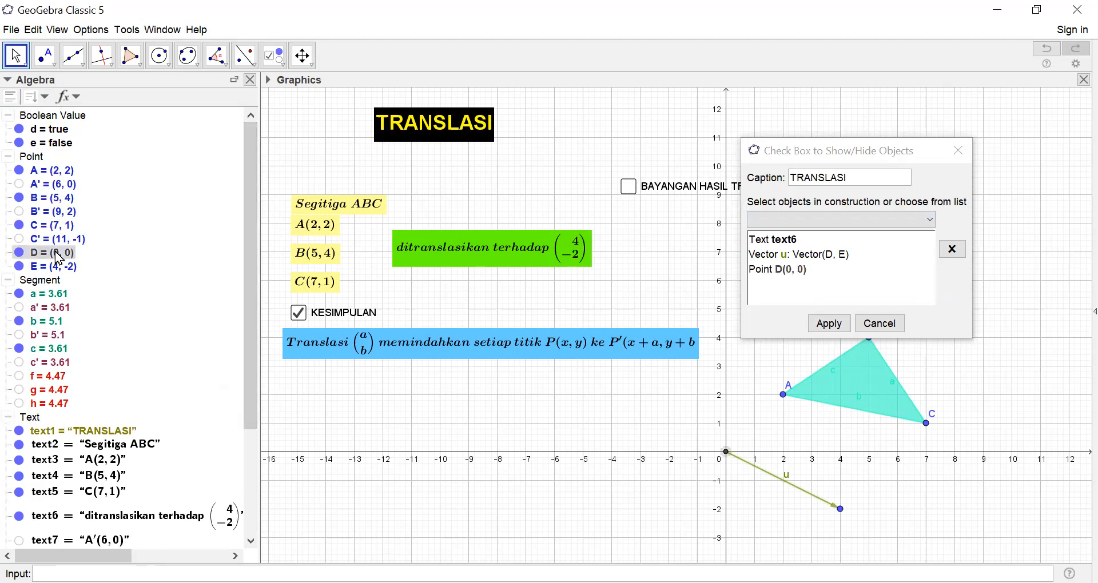
pyautogui.click(60, 270)
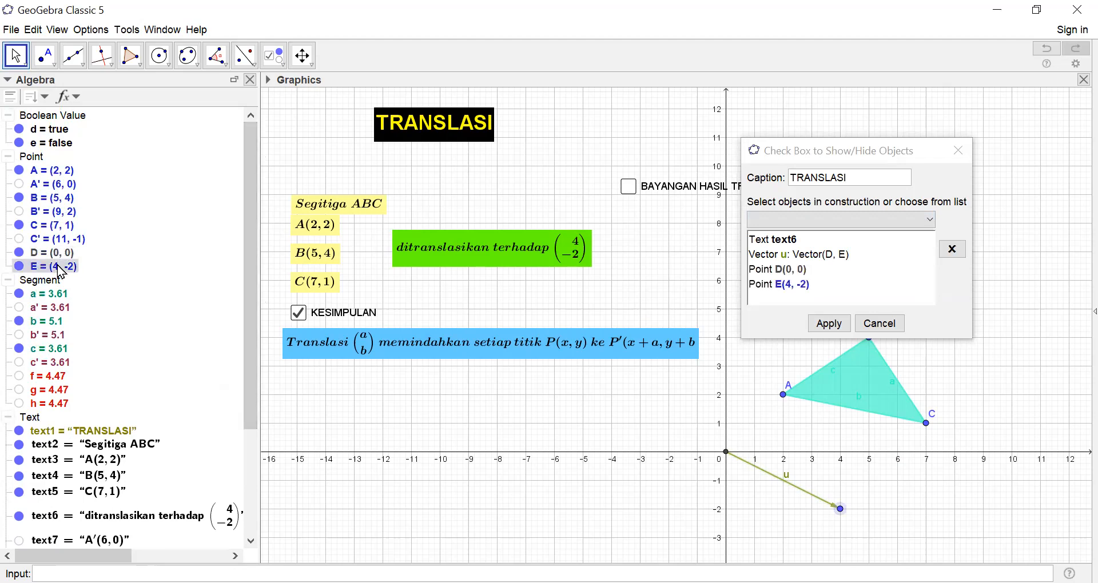
pyautogui.click(824, 322)
pyautogui.click(20, 61)
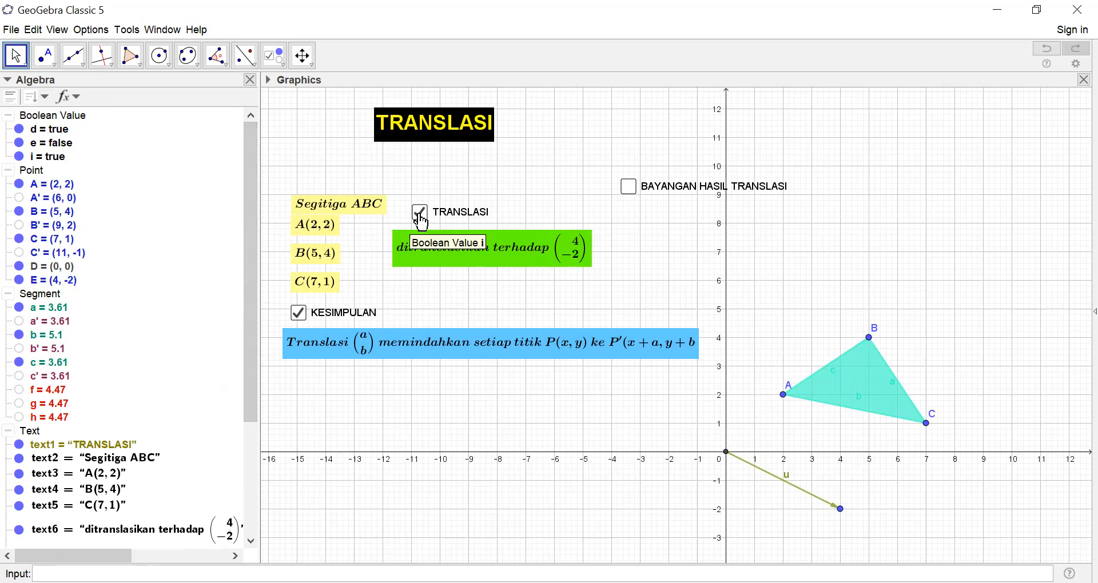
# - Toggle the TRANSLASI check box to test it and center it above the green text, leaving it unchecked
pyautogui.click(420, 217)
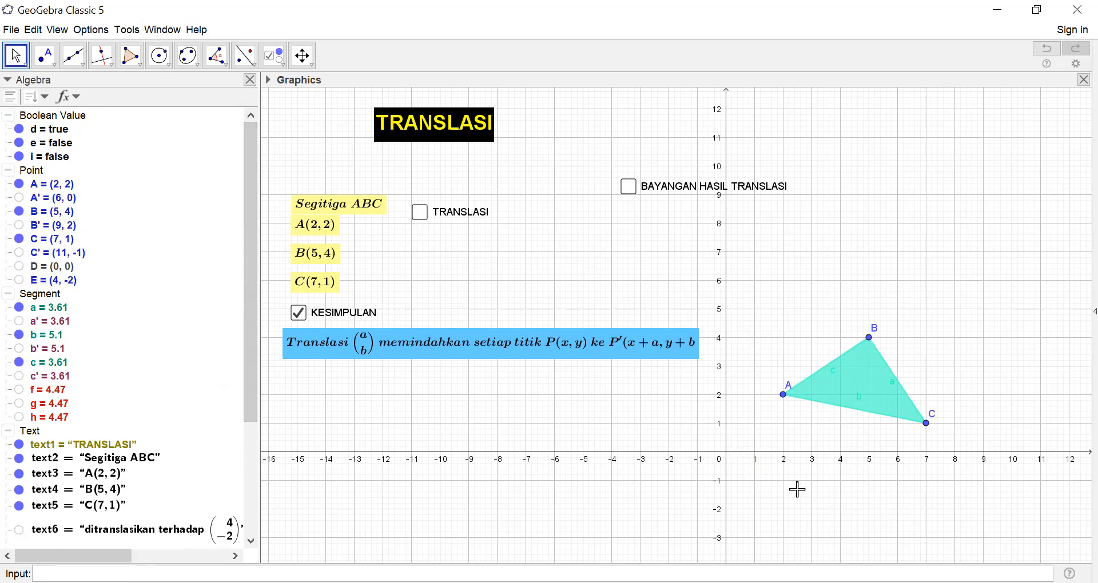
pyautogui.click(419, 216)
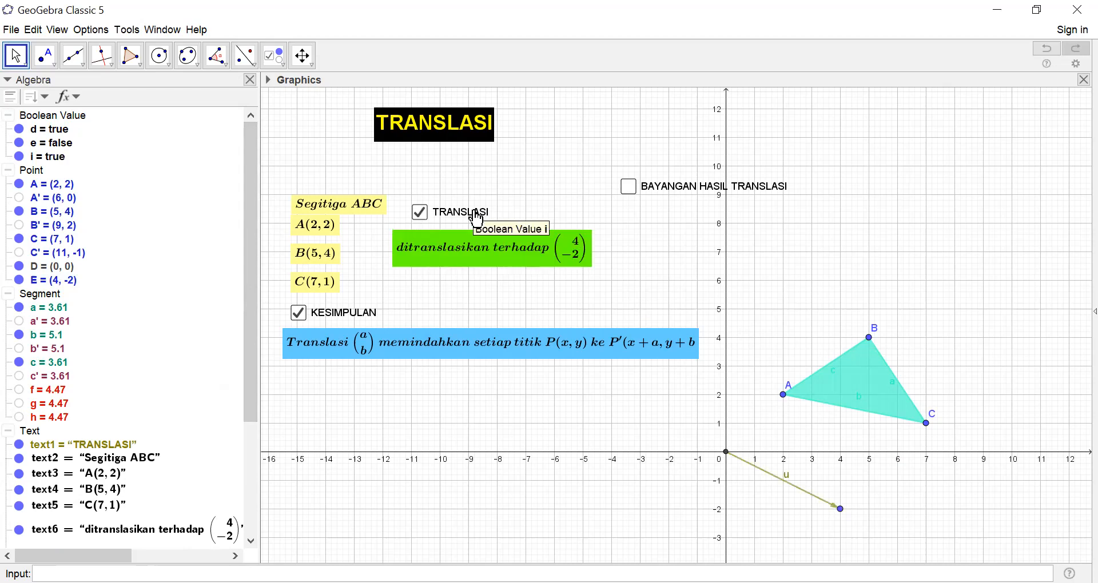
pyautogui.moveTo(479, 219); pyautogui.dragTo(515, 199)
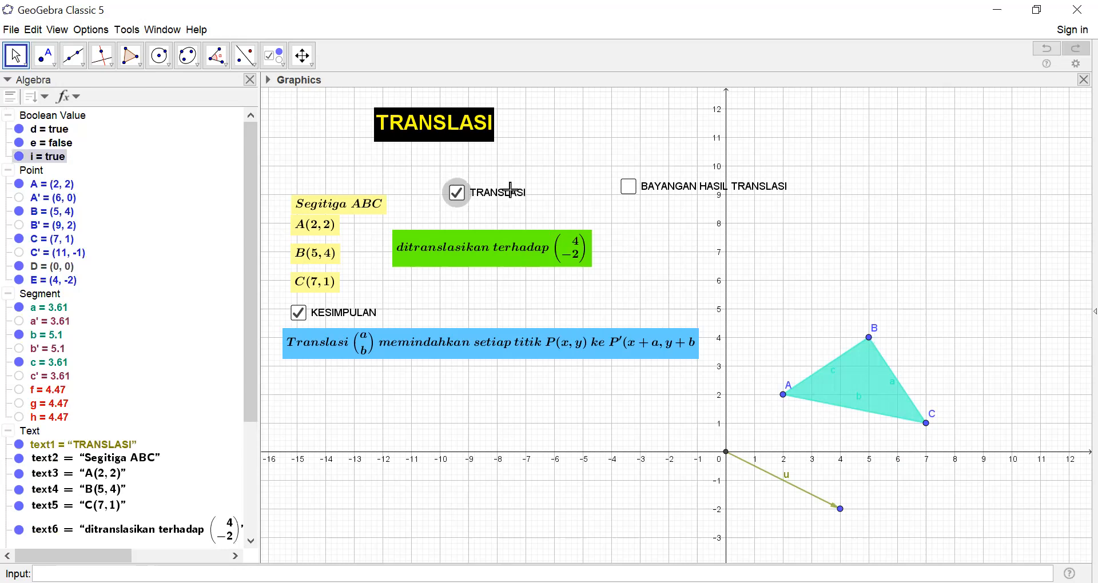
pyautogui.click(456, 192)
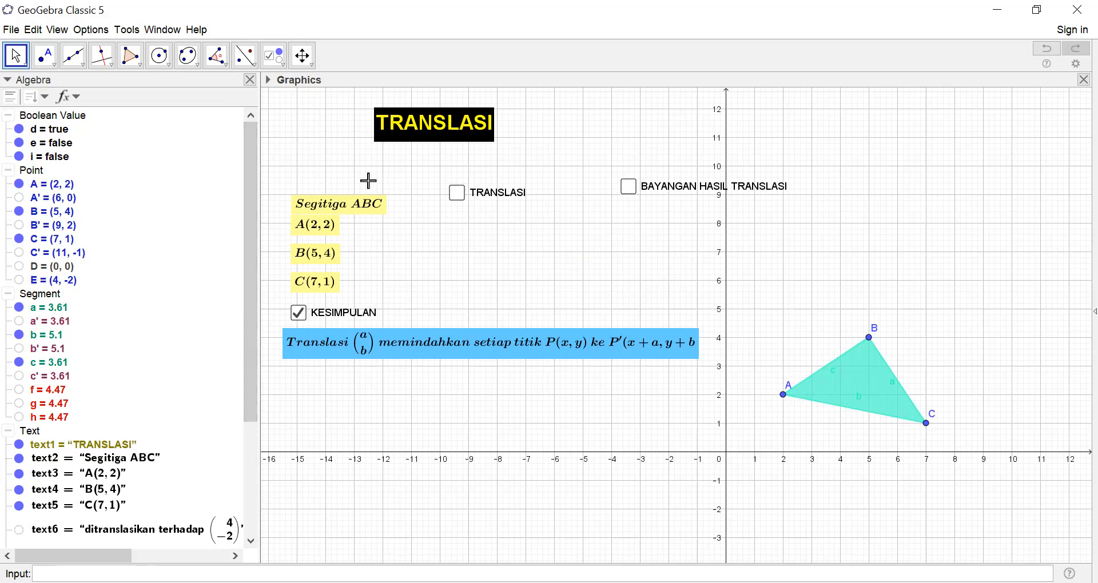
# - Start a show/hide check box captioned "SEGITIGA" above the Segitiga ABC text, selecting points A, B, C and segments a, b, c
pyautogui.click(280, 61)
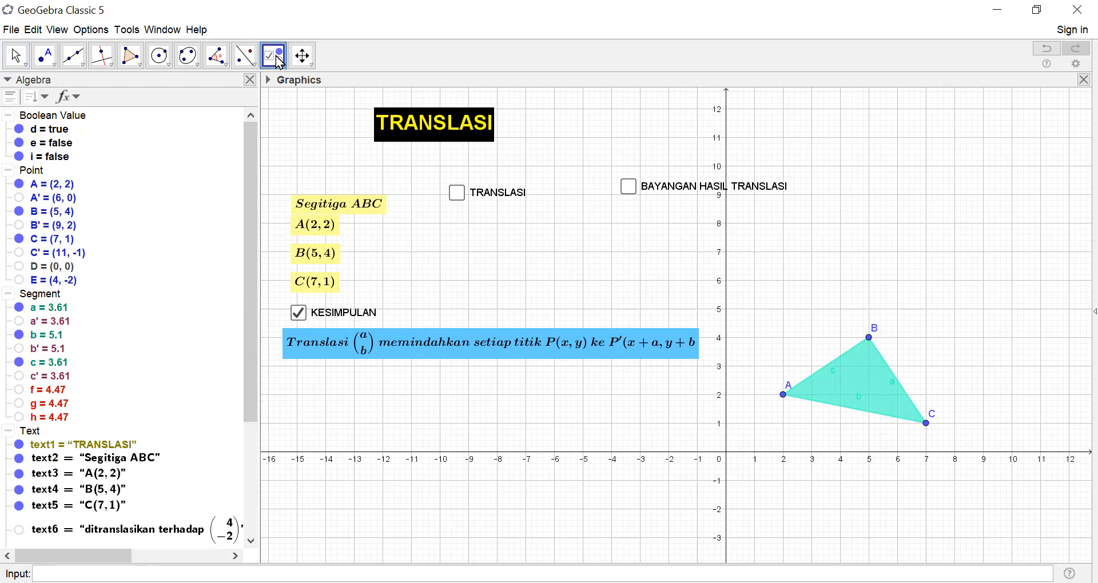
pyautogui.click(297, 176)
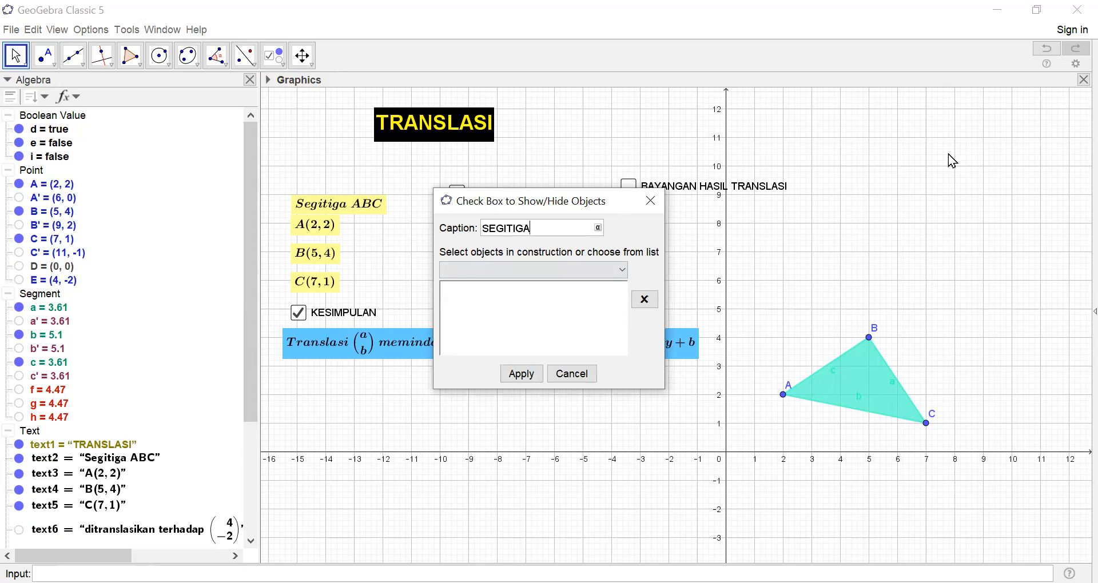
pyautogui.moveTo(541, 209); pyautogui.dragTo(948, 147)
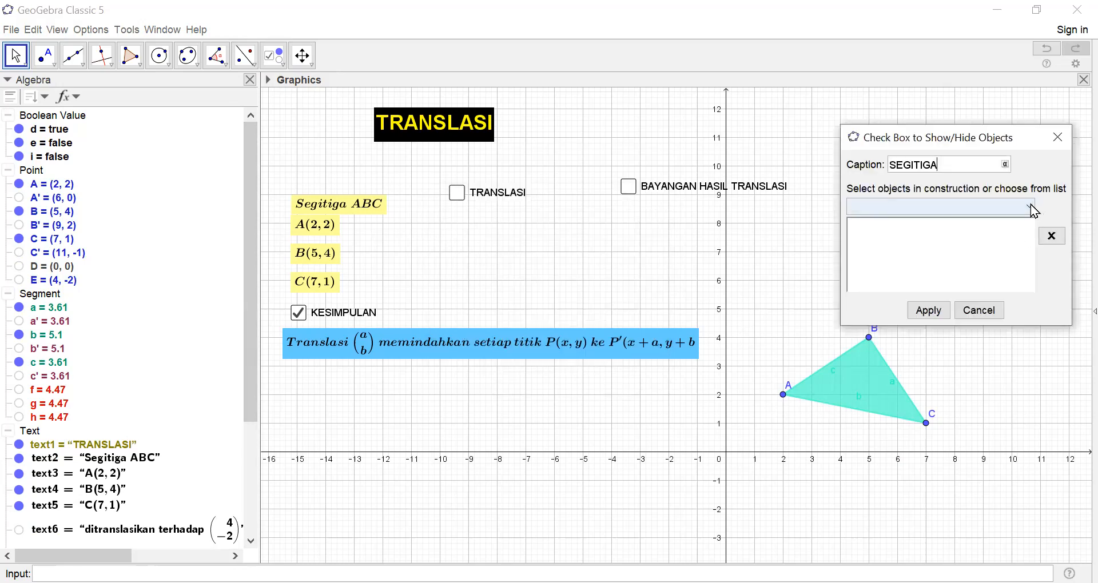
pyautogui.click(1030, 206)
pyautogui.click(71, 240)
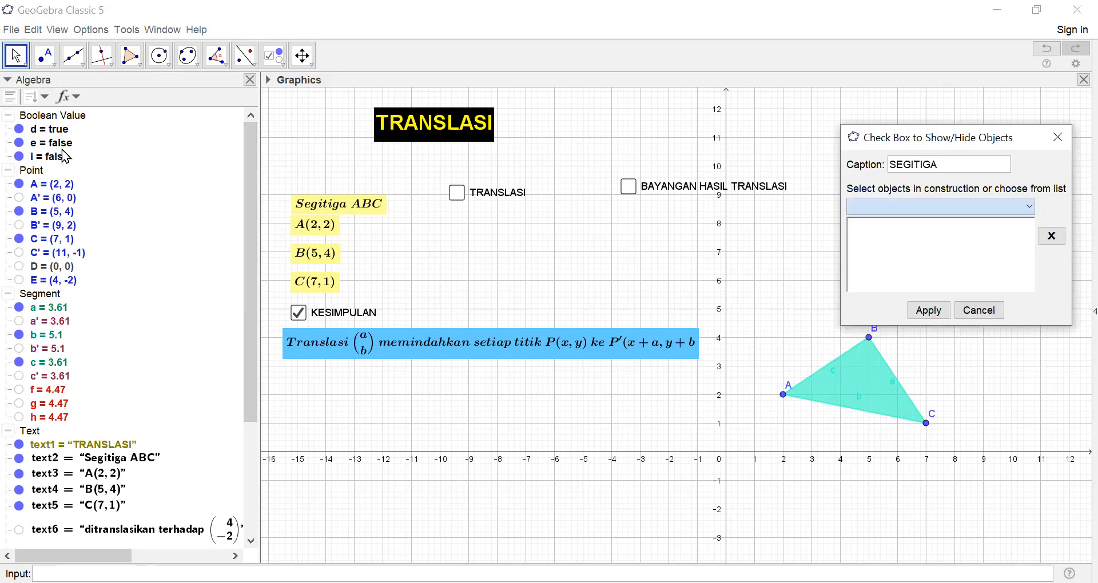
pyautogui.click(64, 186)
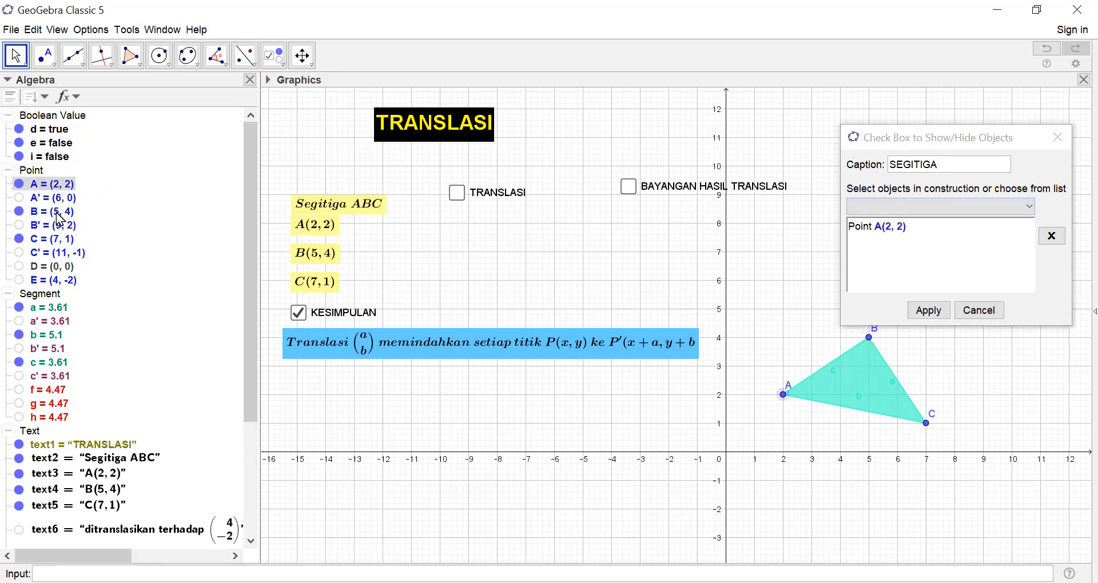
pyautogui.click(59, 216)
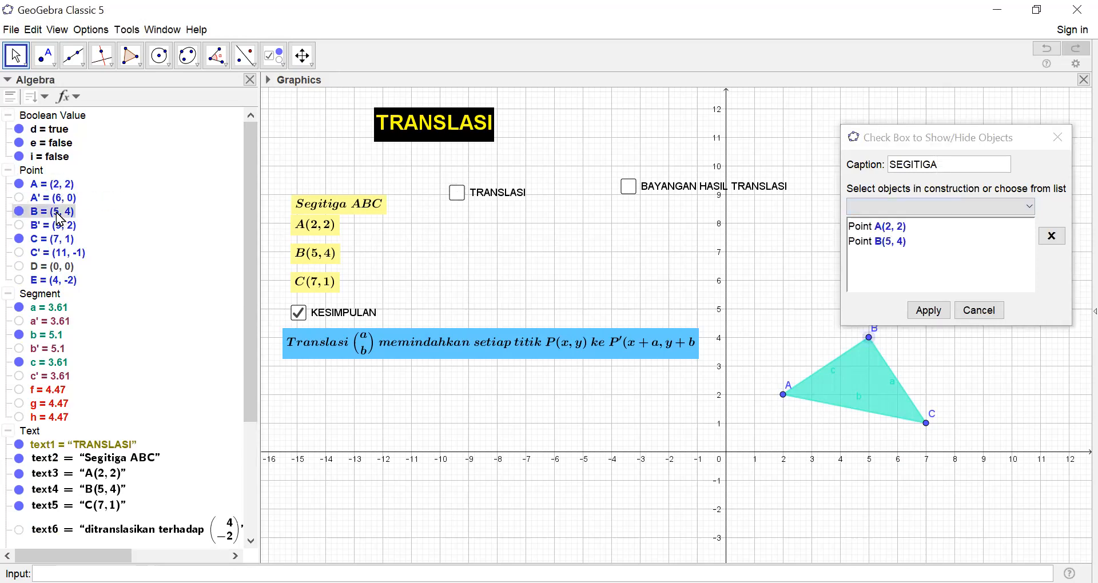
pyautogui.click(63, 240)
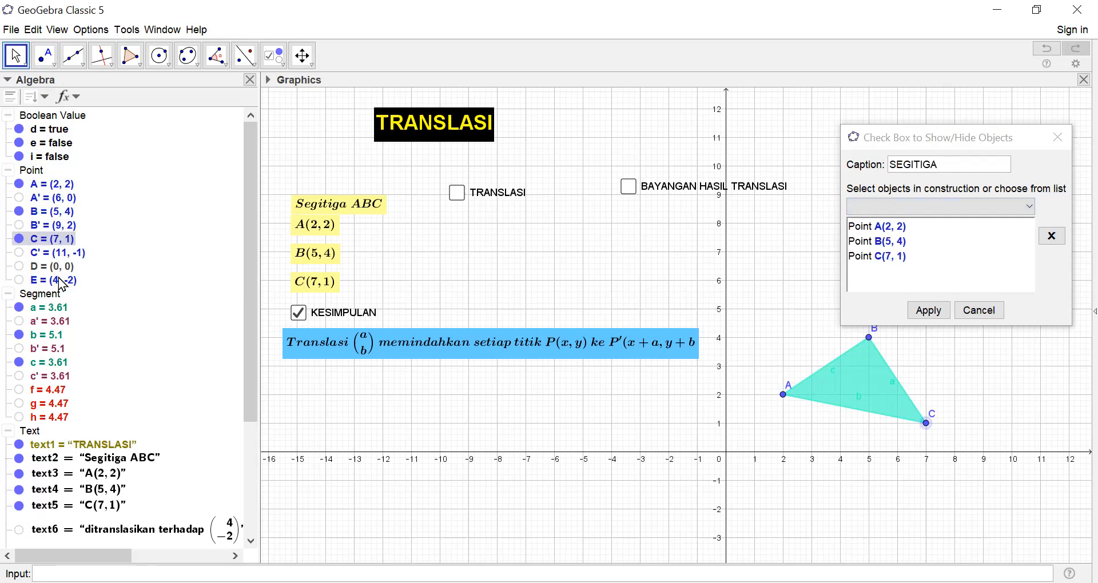
pyautogui.click(55, 309)
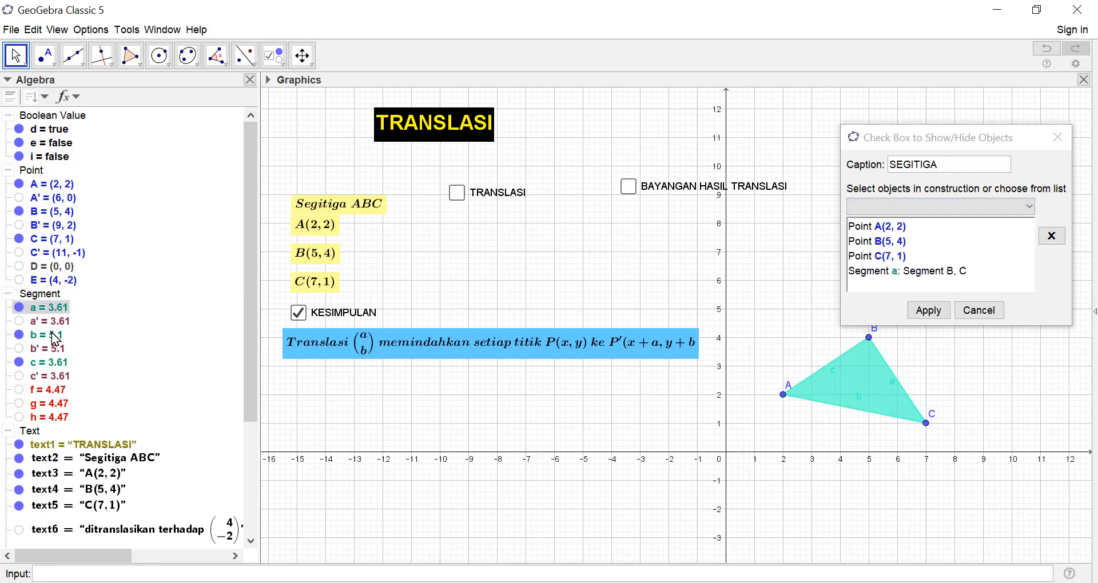
pyautogui.click(55, 336)
pyautogui.click(53, 367)
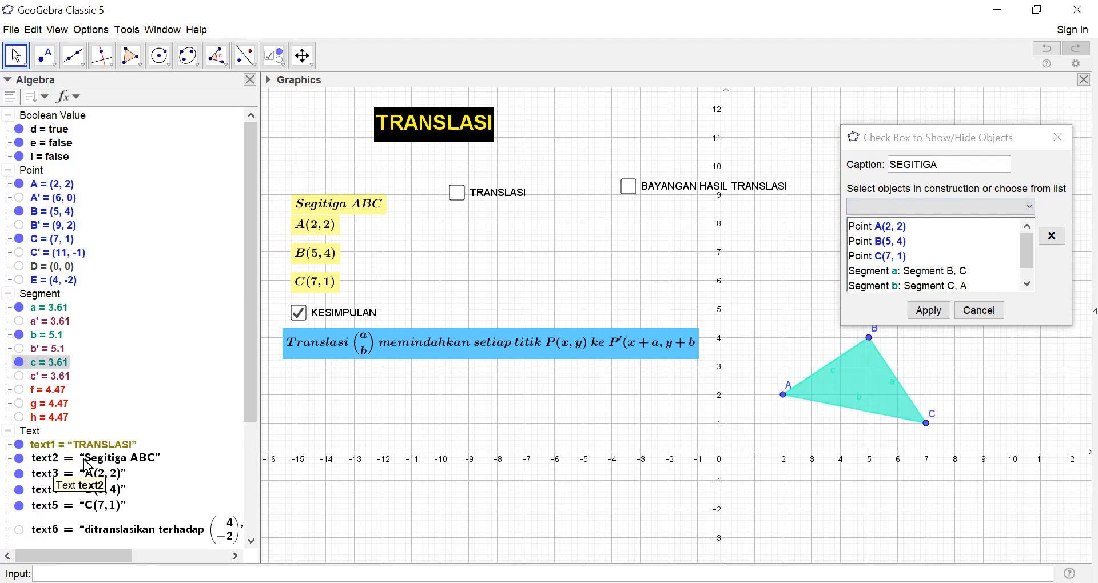
# - Add text2, text3, text4, text5 and triangle t1 to the SEGITIGA check box's linked objects and create the check box
pyautogui.click(86, 460)
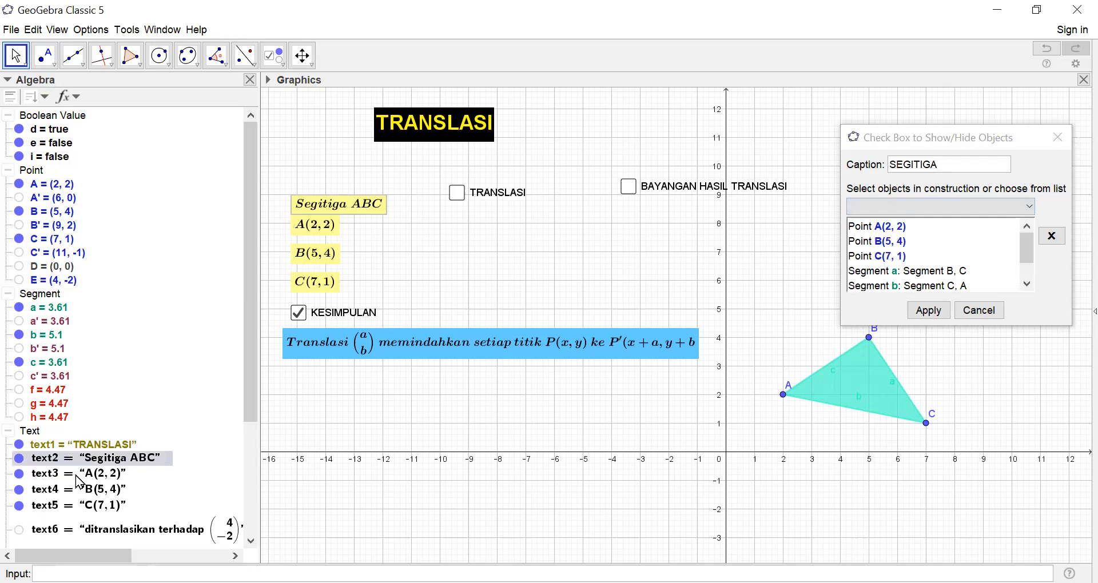
pyautogui.click(76, 476)
pyautogui.click(76, 493)
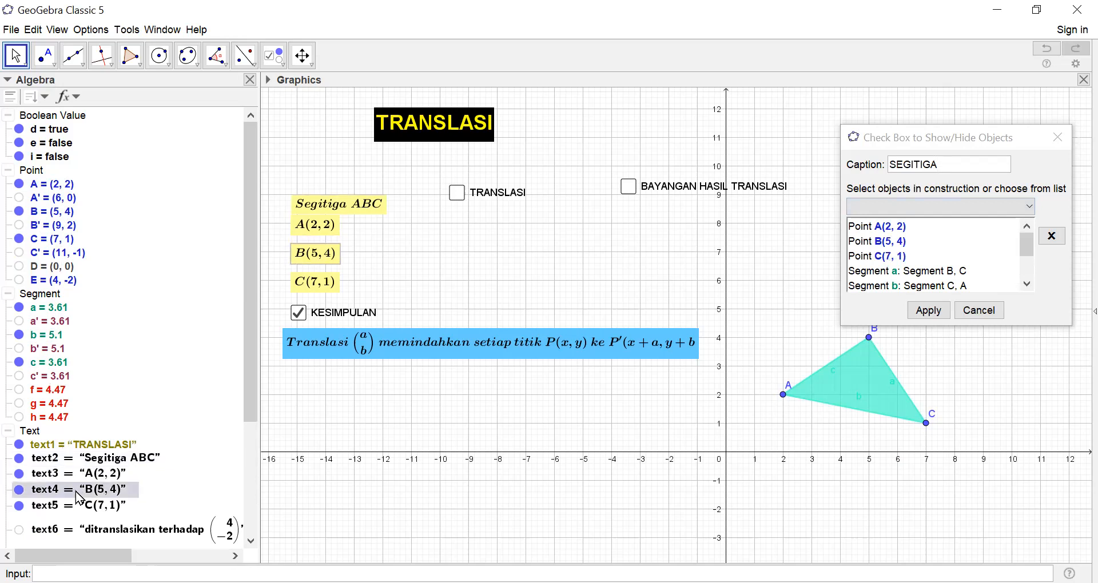
pyautogui.click(80, 508)
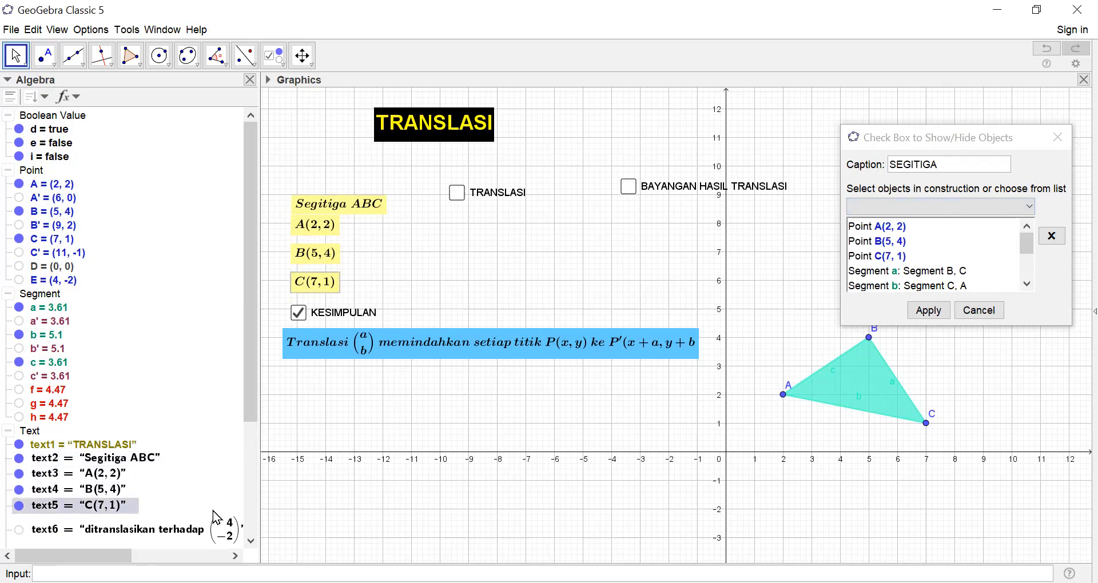
pyautogui.moveTo(251, 541); pyautogui.dragTo(251, 541)
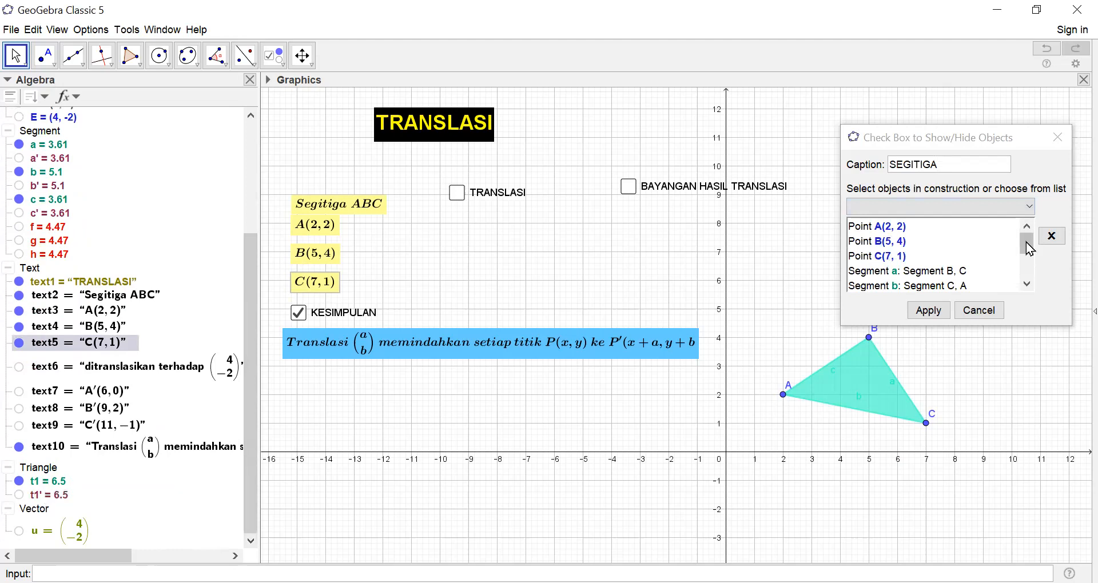
pyautogui.click(1028, 284)
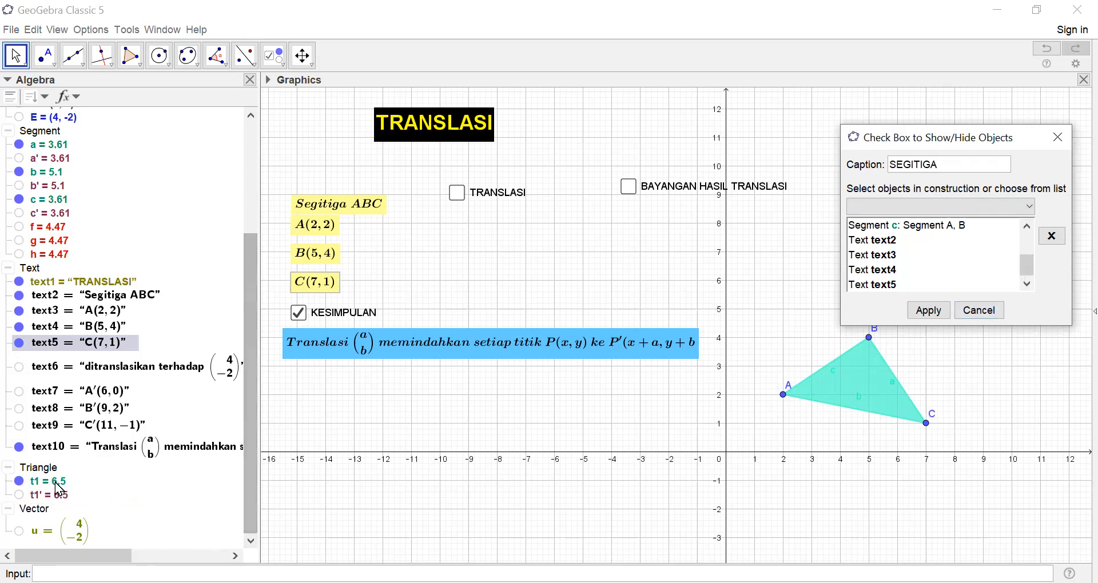
pyautogui.click(17, 483)
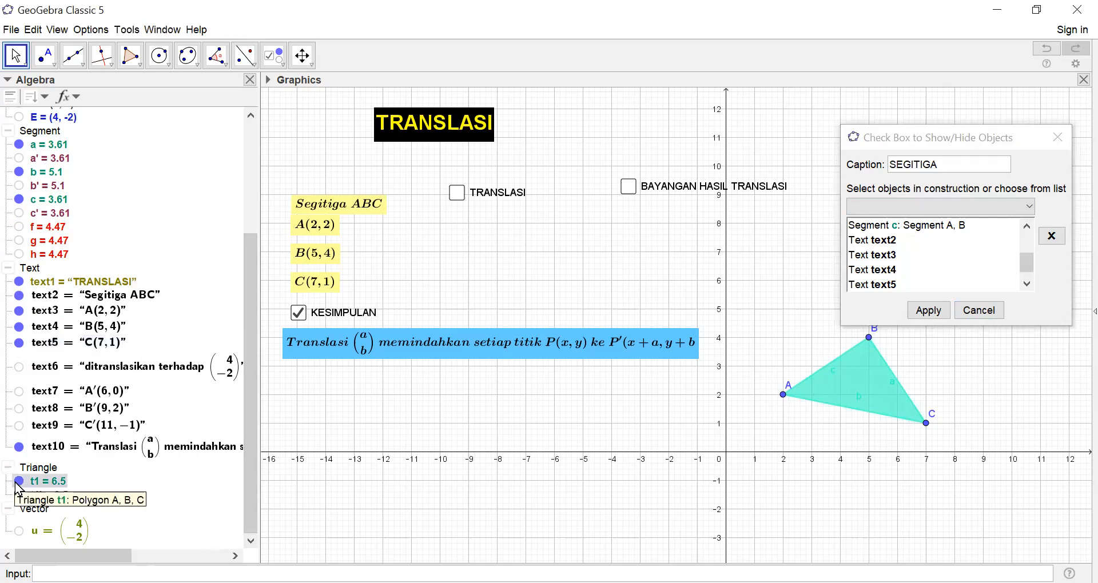
pyautogui.click(1027, 283)
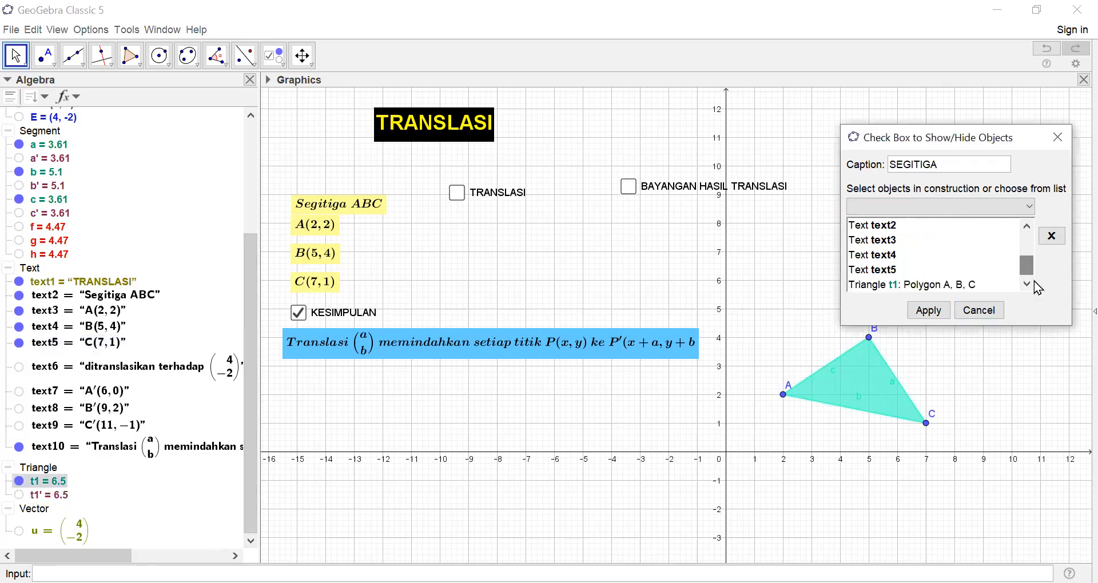
pyautogui.click(929, 311)
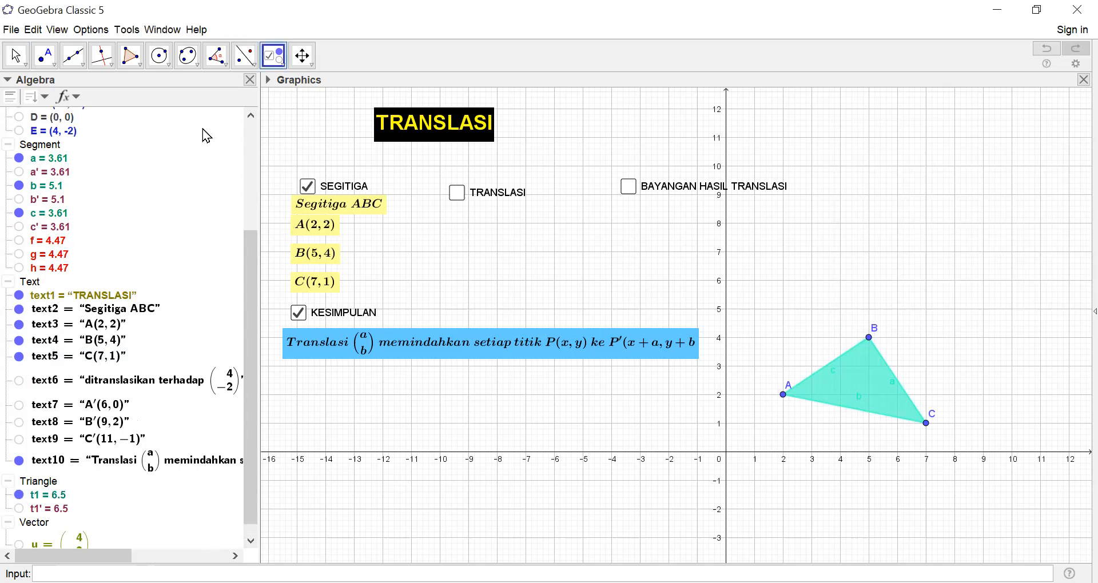
# - Uncheck SEGITIGA and KESIMPULAN, and move the TRANSLASI check box up level with the SEGITIGA check box
pyautogui.click(16, 58)
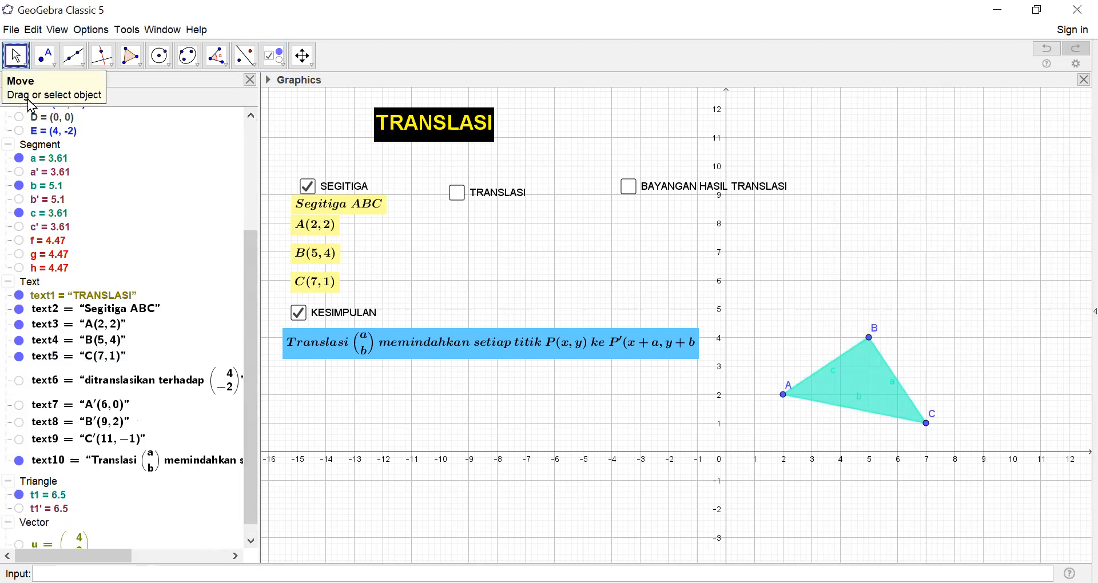
pyautogui.click(308, 187)
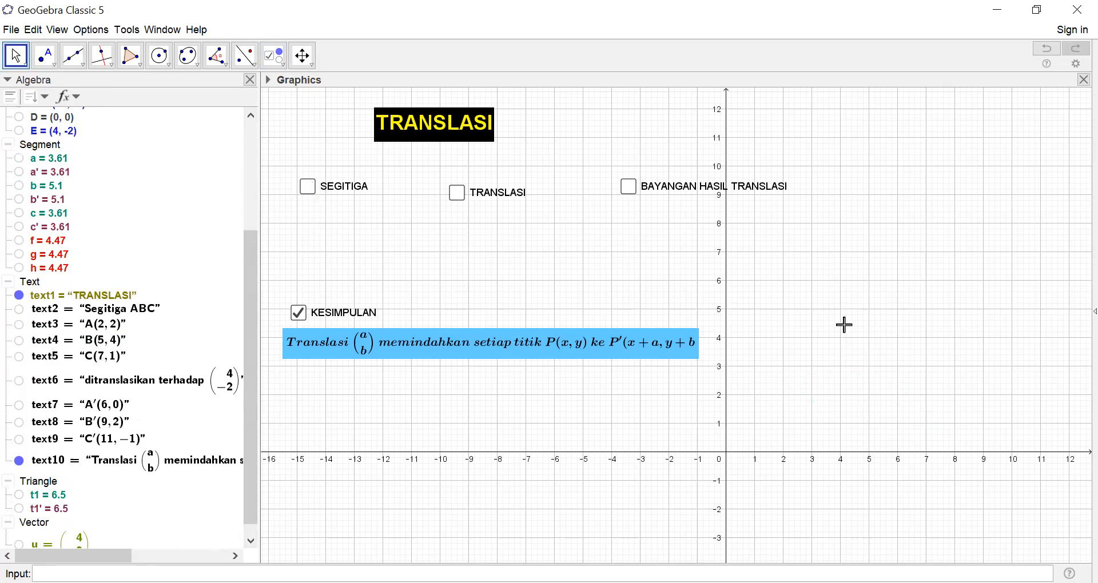
pyautogui.click(298, 315)
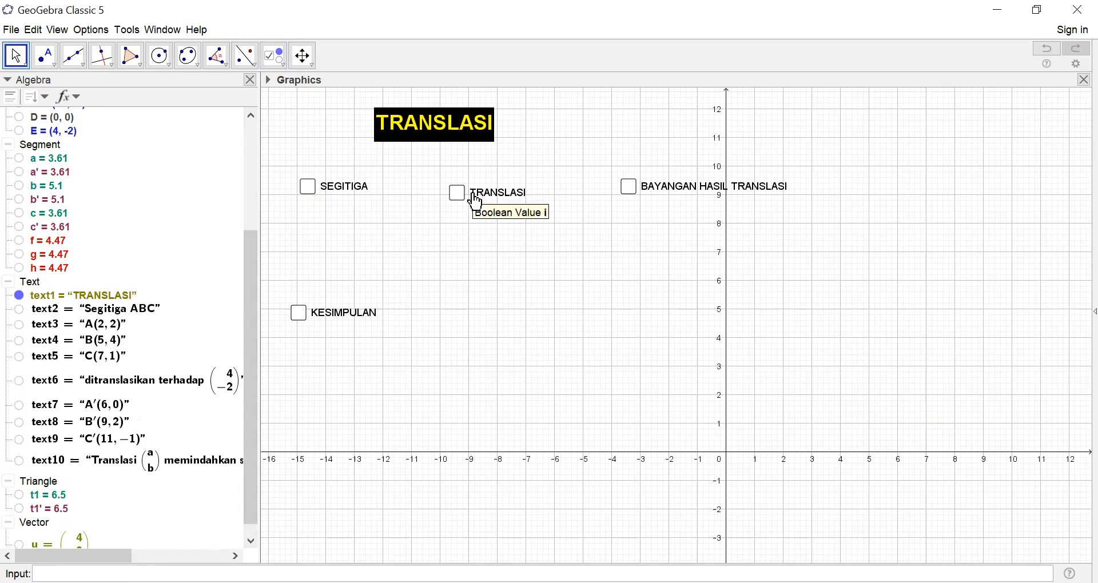
pyautogui.moveTo(473, 195); pyautogui.dragTo(473, 189)
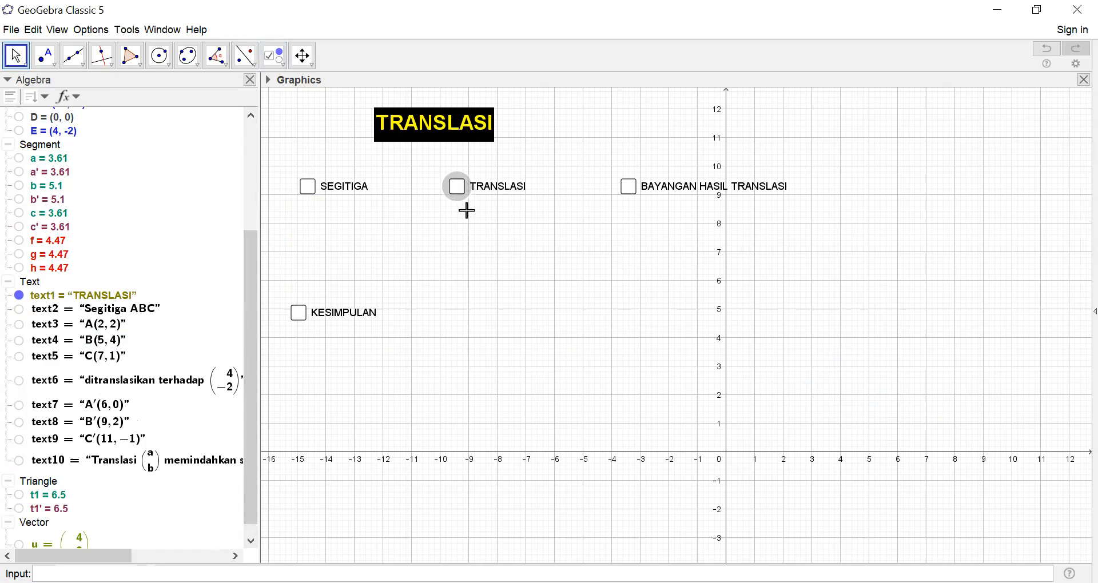
# - Check SEGITIGA and TRANSLASI, and test the worksheet by moving vector u's endpoint to (3, -3) and point A to (1, 4)
pyautogui.click(308, 196)
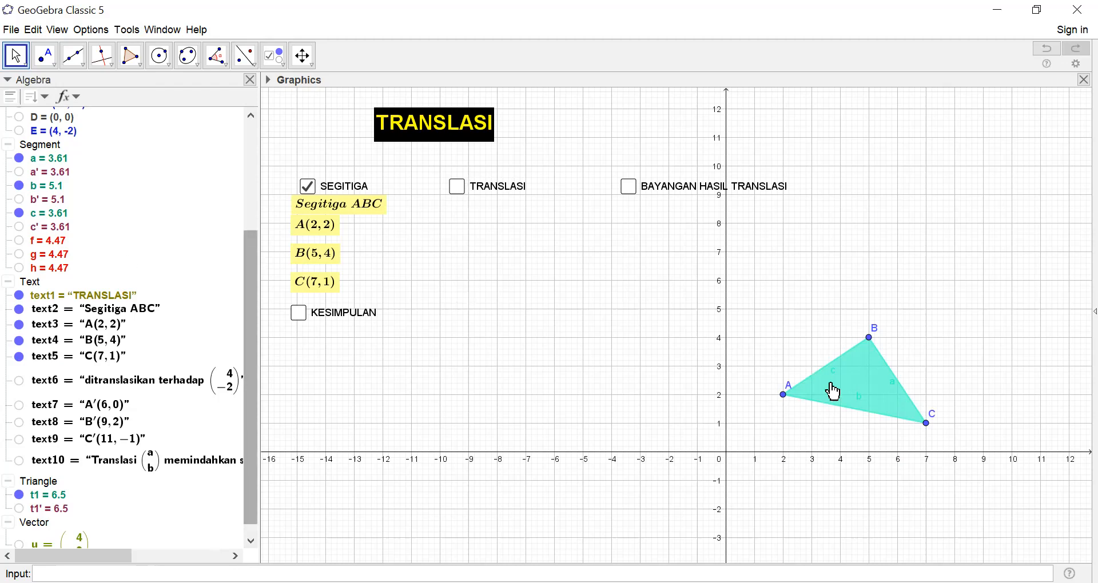
pyautogui.click(456, 188)
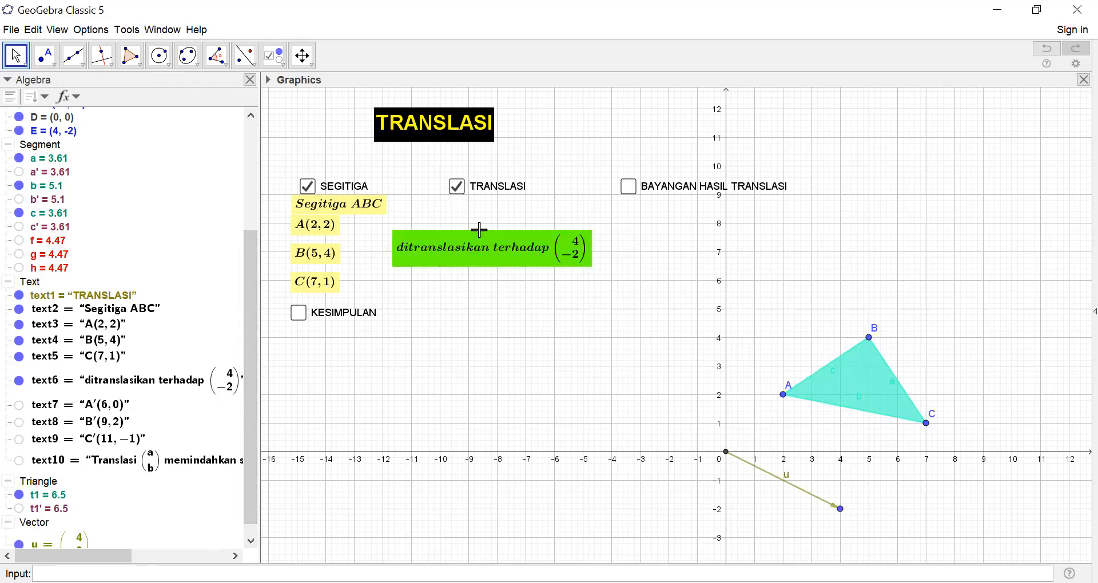
pyautogui.moveTo(847, 515); pyautogui.dragTo(817, 545)
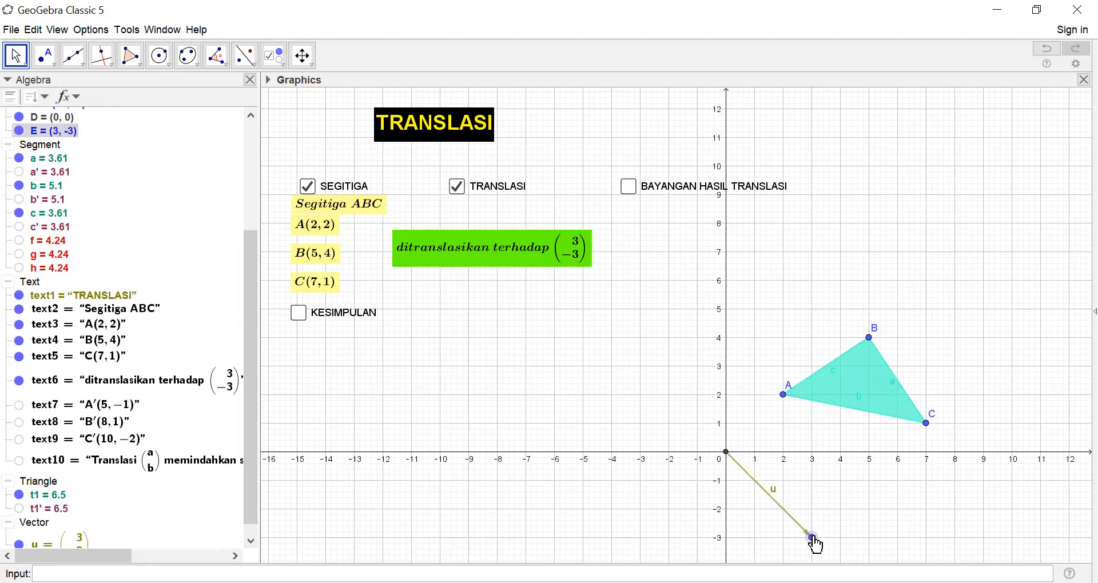
pyautogui.moveTo(784, 405); pyautogui.dragTo(759, 349)
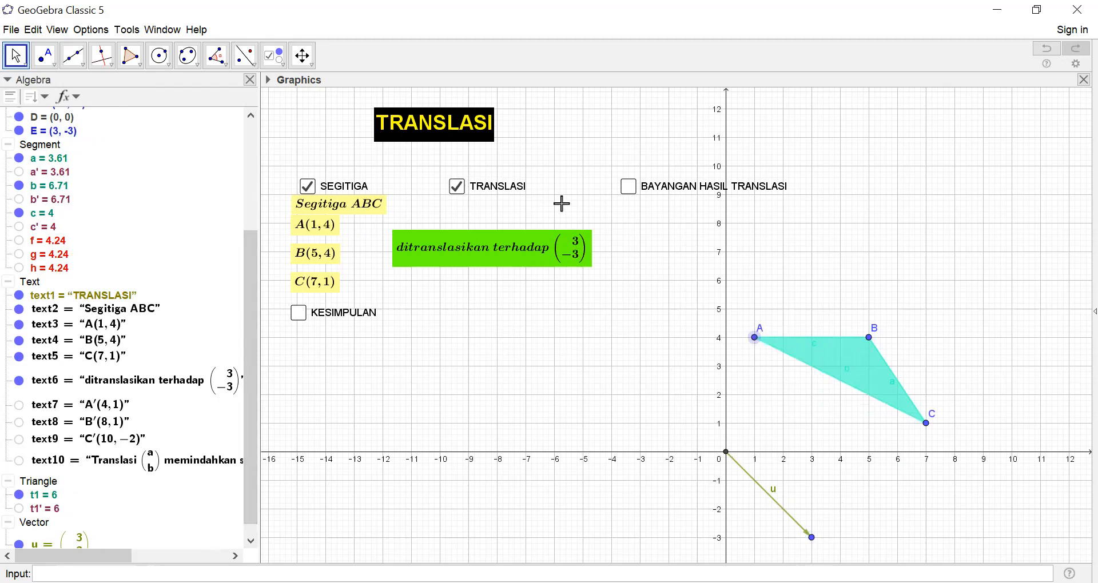
# - Show the translated image and the conclusion by checking BAYANGAN HASIL TRANSLASI and KESIMPULAN
pyautogui.click(629, 186)
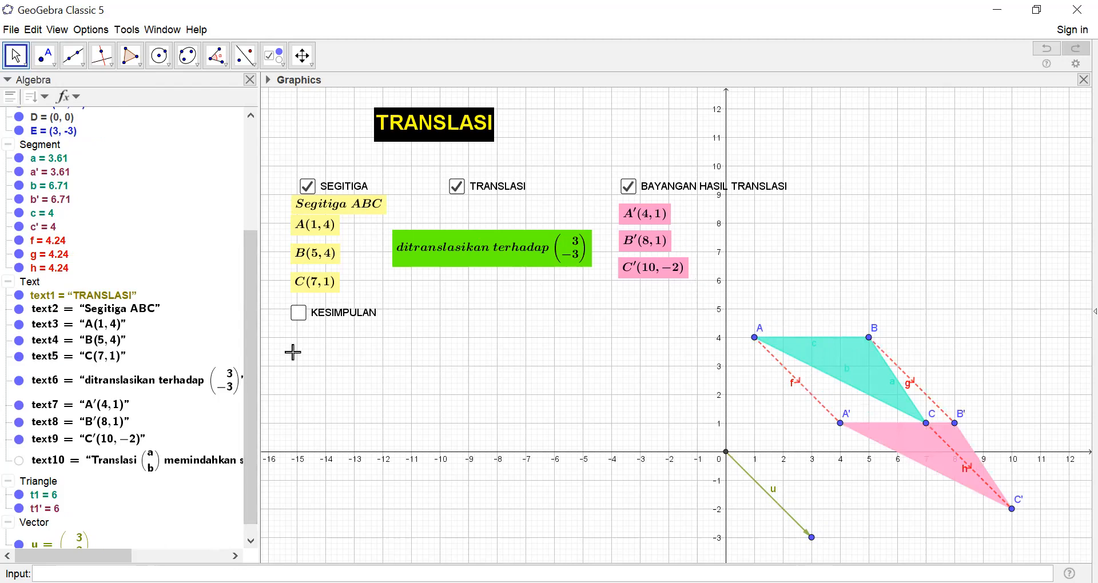
pyautogui.click(298, 312)
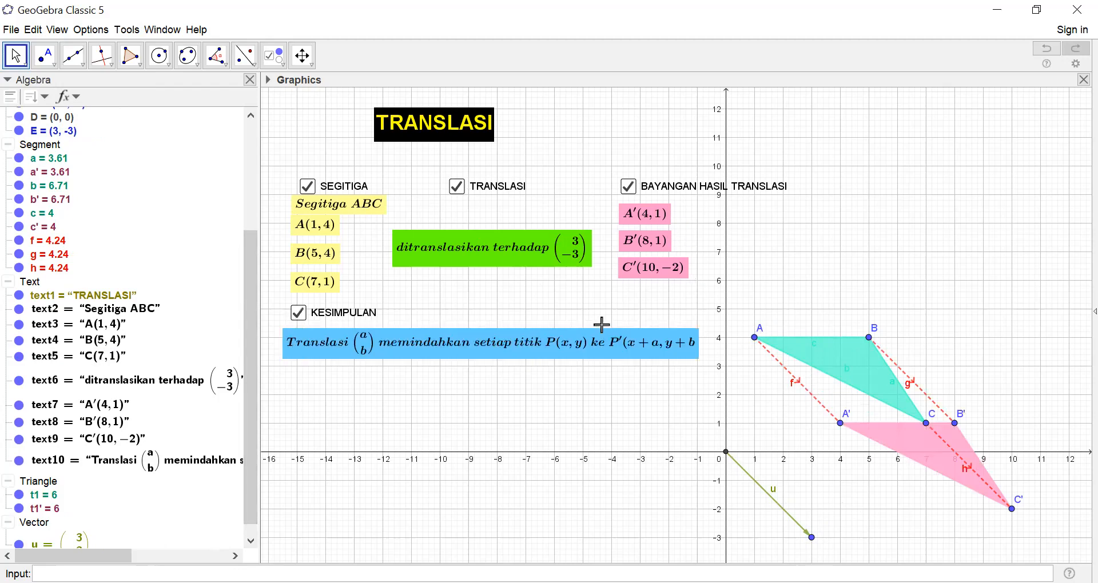